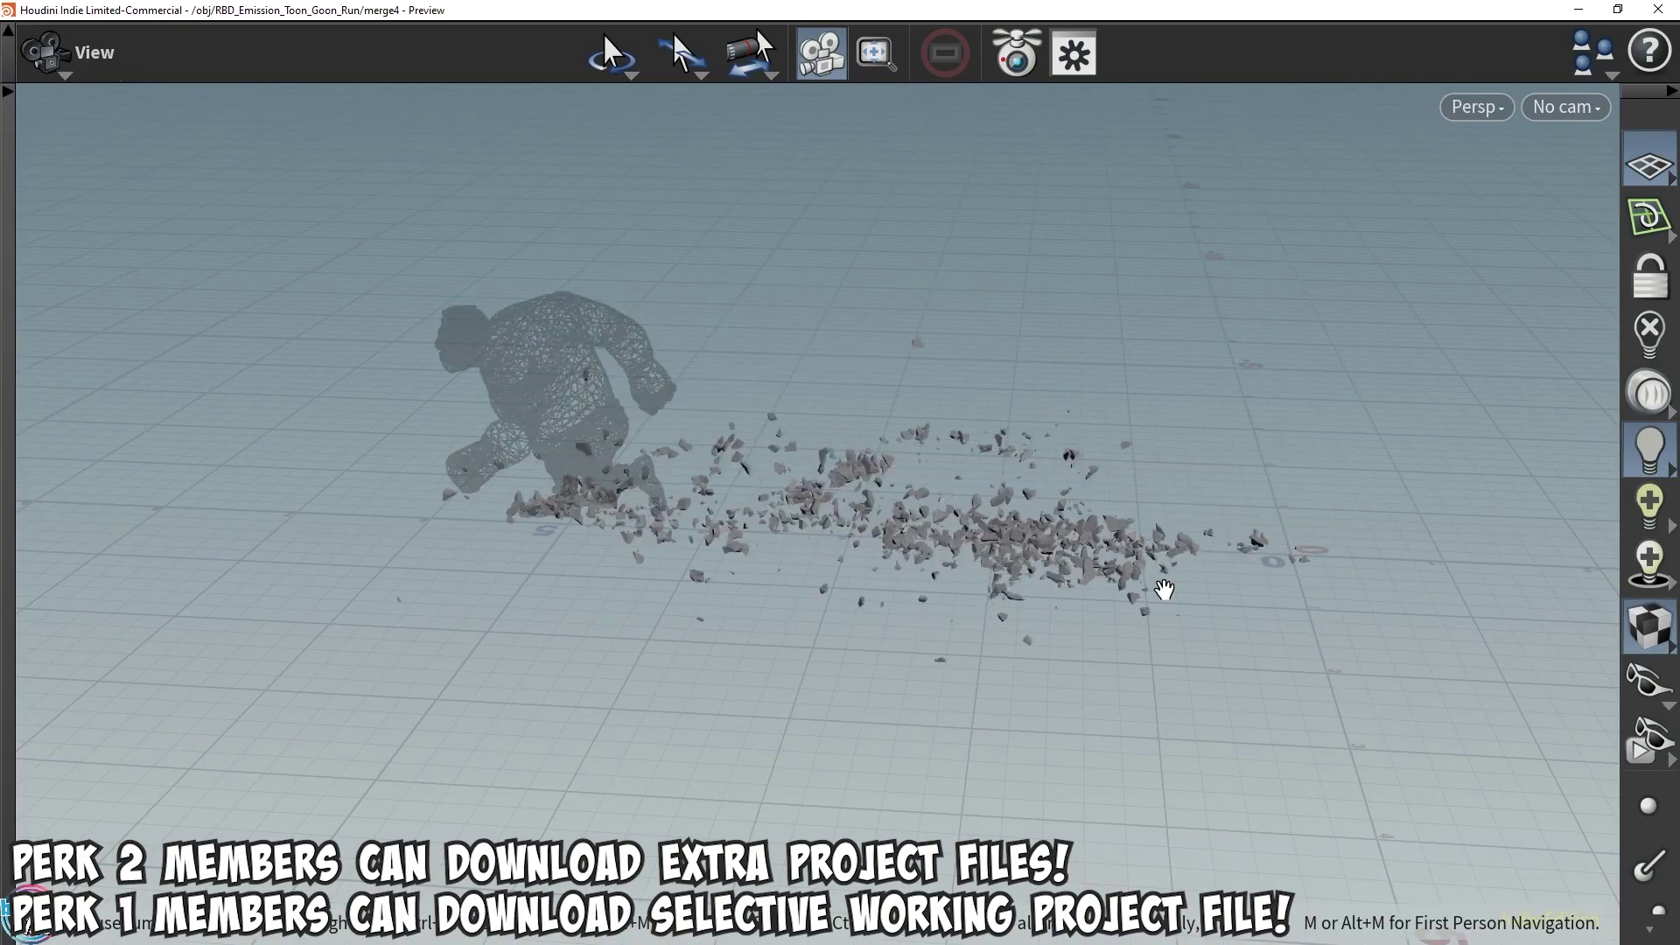
Orbit the preview viewport around the debris trail
{"action": "left_click_drag", "start_coordinate": [1164, 591], "coordinate": [1193, 446]}
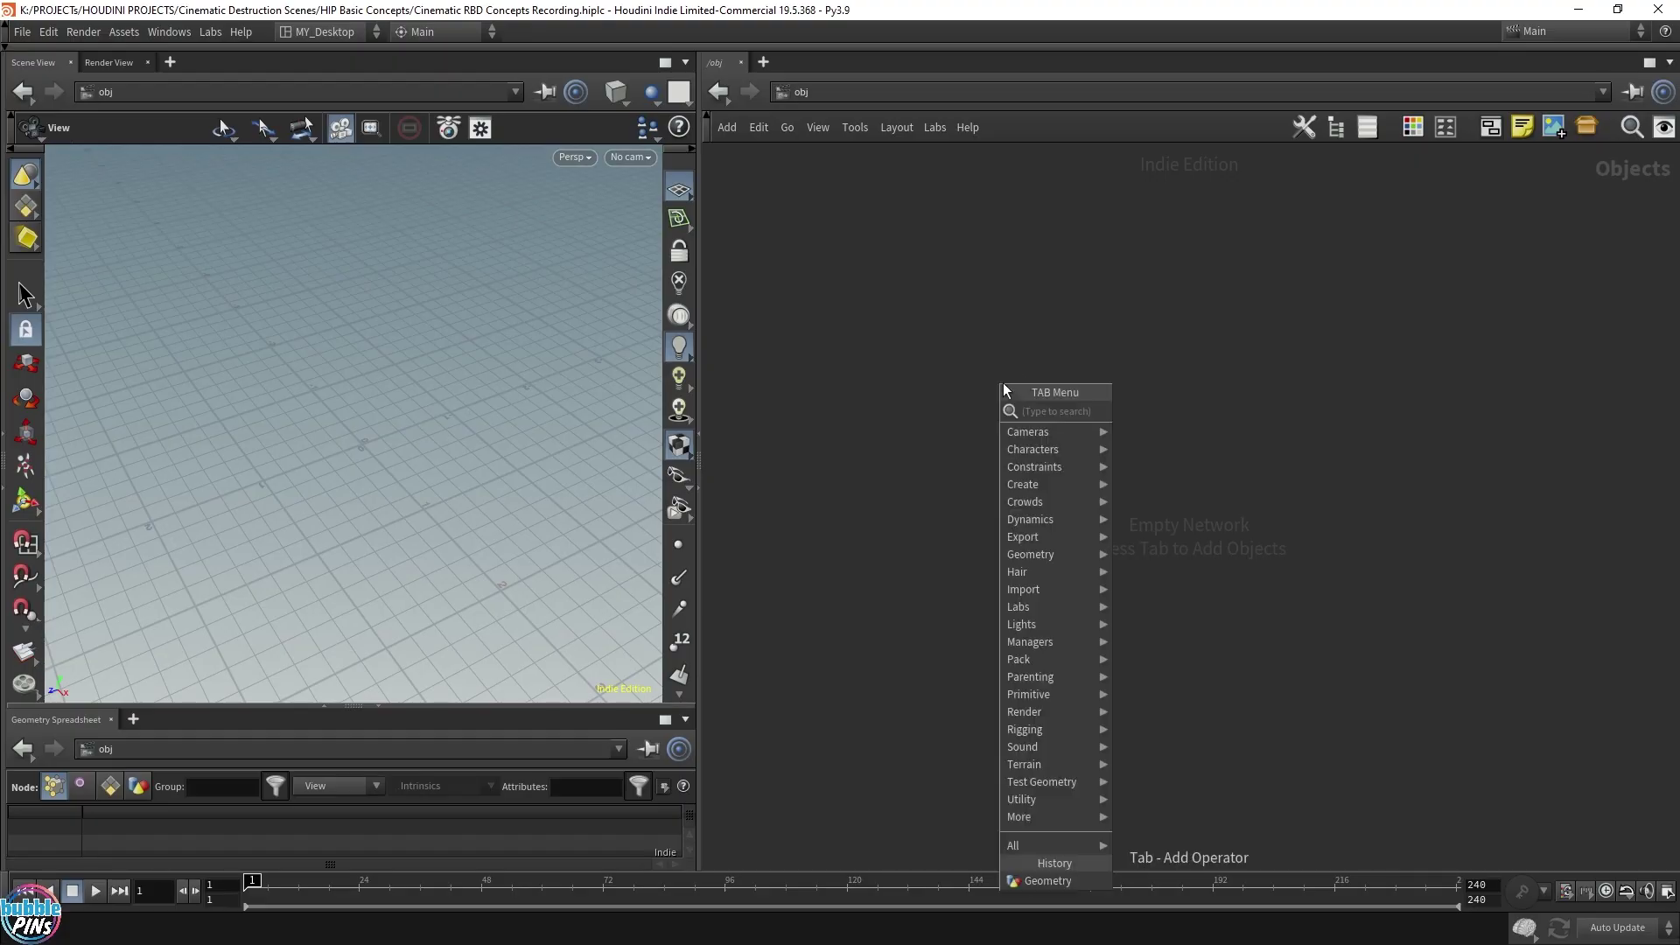
Add a geo1 Geometry node and go inside it
{"action": "type", "text": "geo"}
{"action": "key", "text": "Return"}
{"action": "left_click", "coordinate": [1000, 386]}
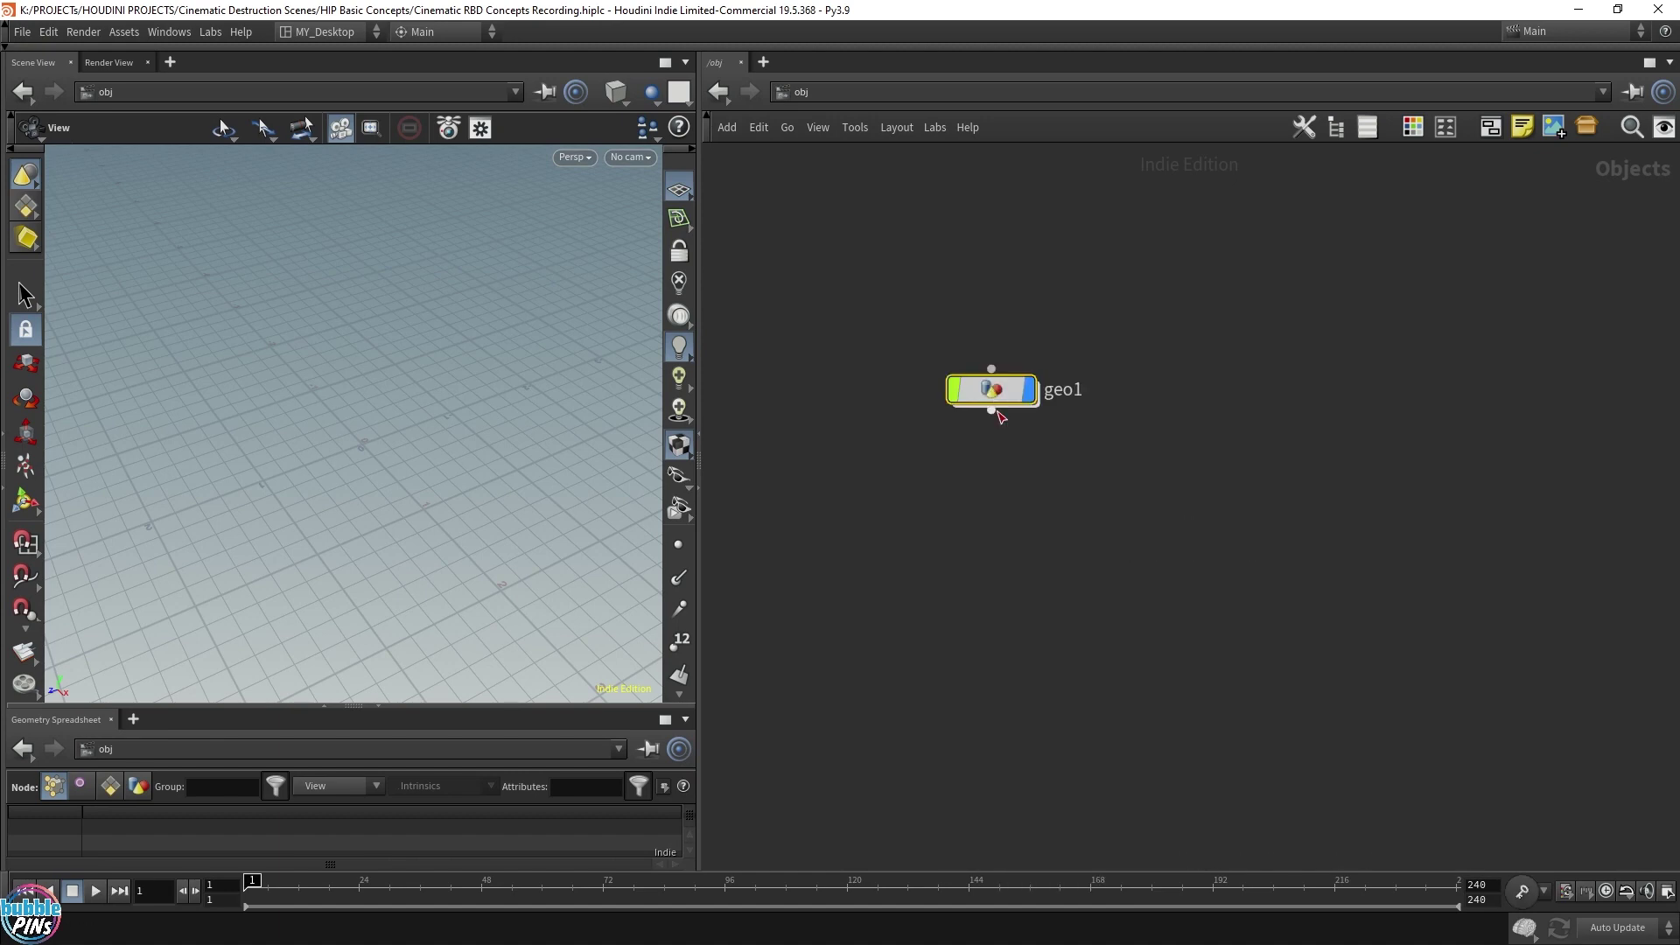
{"action": "double_click", "coordinate": [1000, 391]}
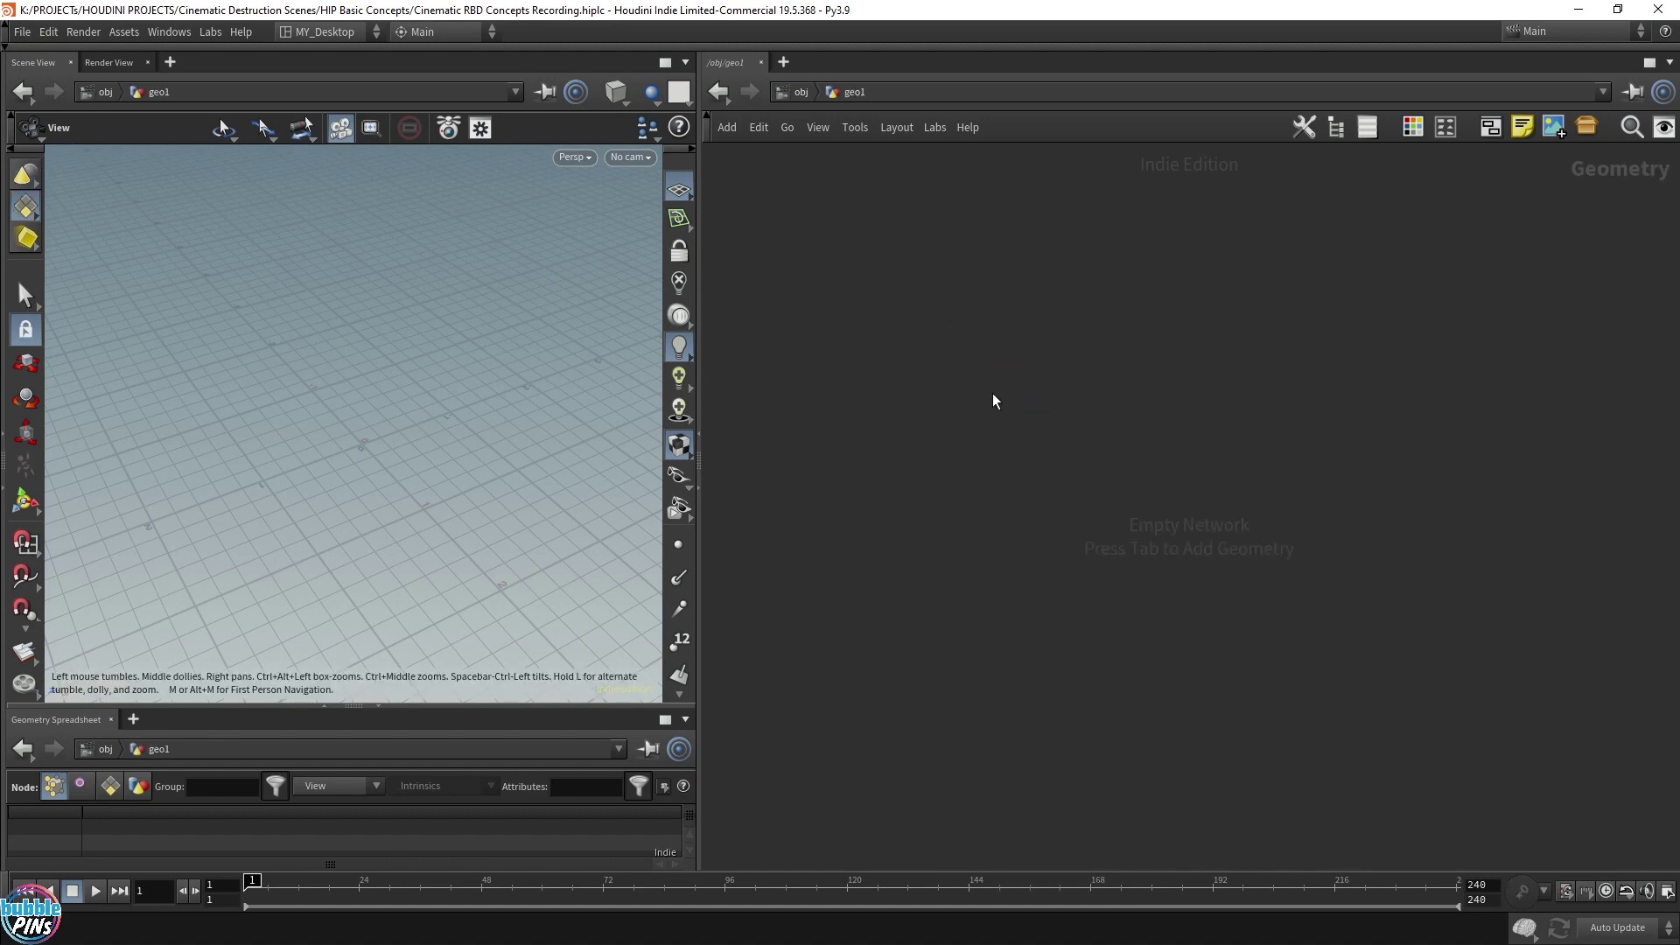
Add a Platonic Solids node, platonic1, and show its parameters
{"action": "key", "text": "Tab"}
{"action": "type", "text": "pit"}
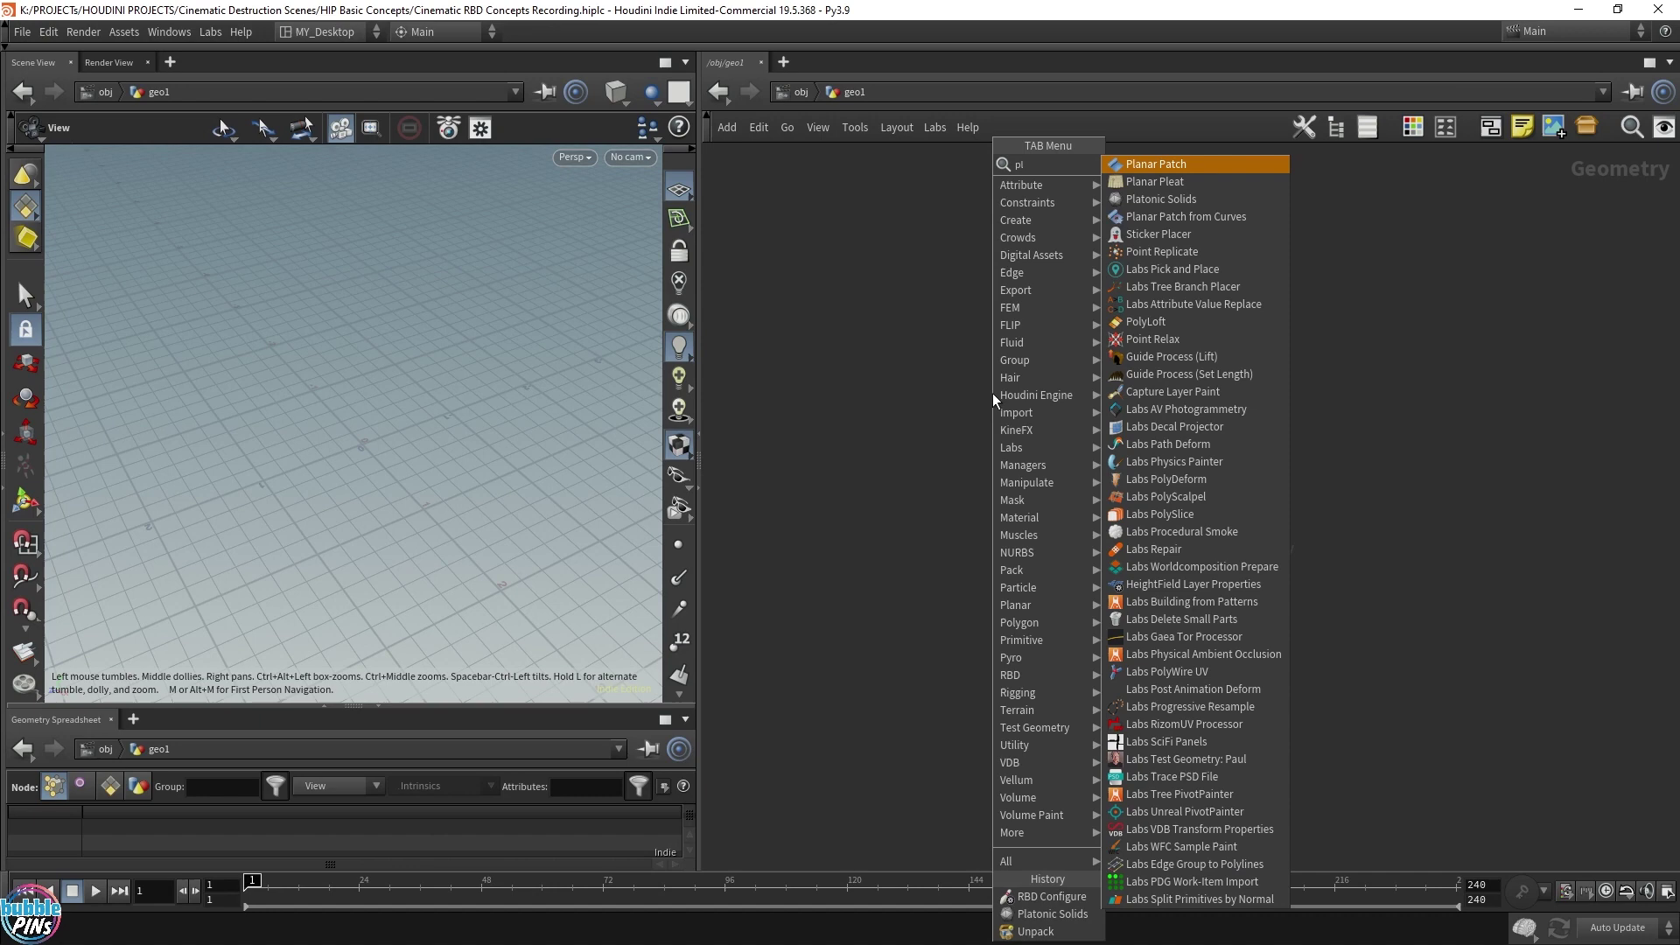
{"action": "key", "text": "BackSpace"}
{"action": "key", "text": "BackSpace"}
{"action": "type", "text": "laton"}
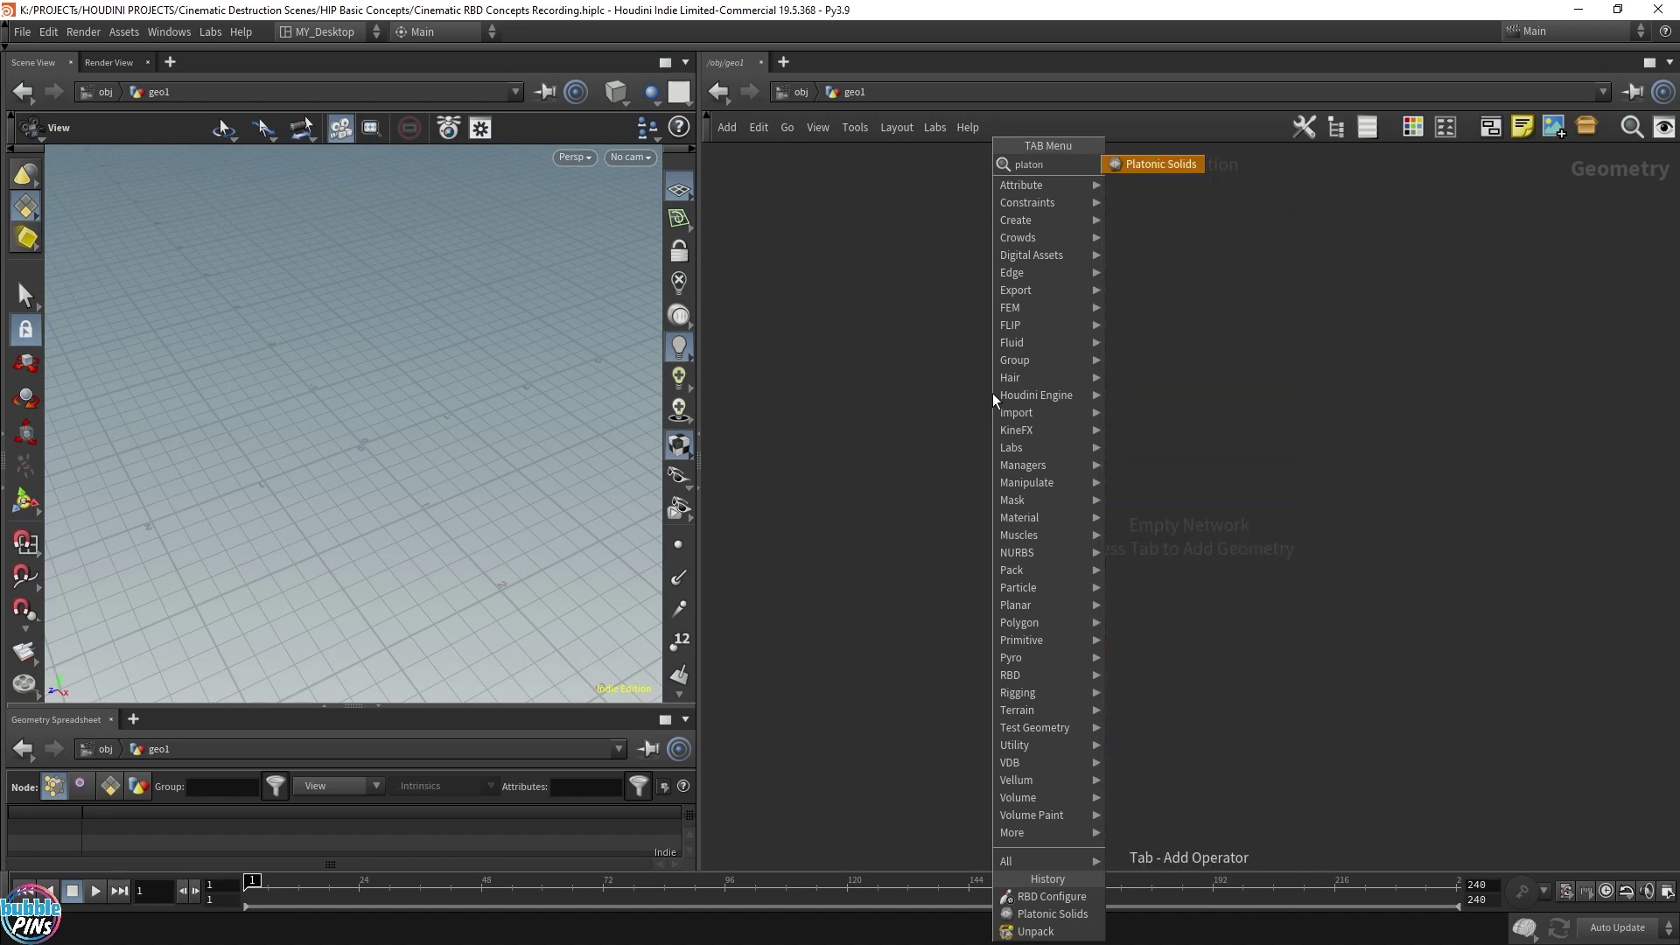
{"action": "key", "text": "Return"}
{"action": "key", "text": "p"}
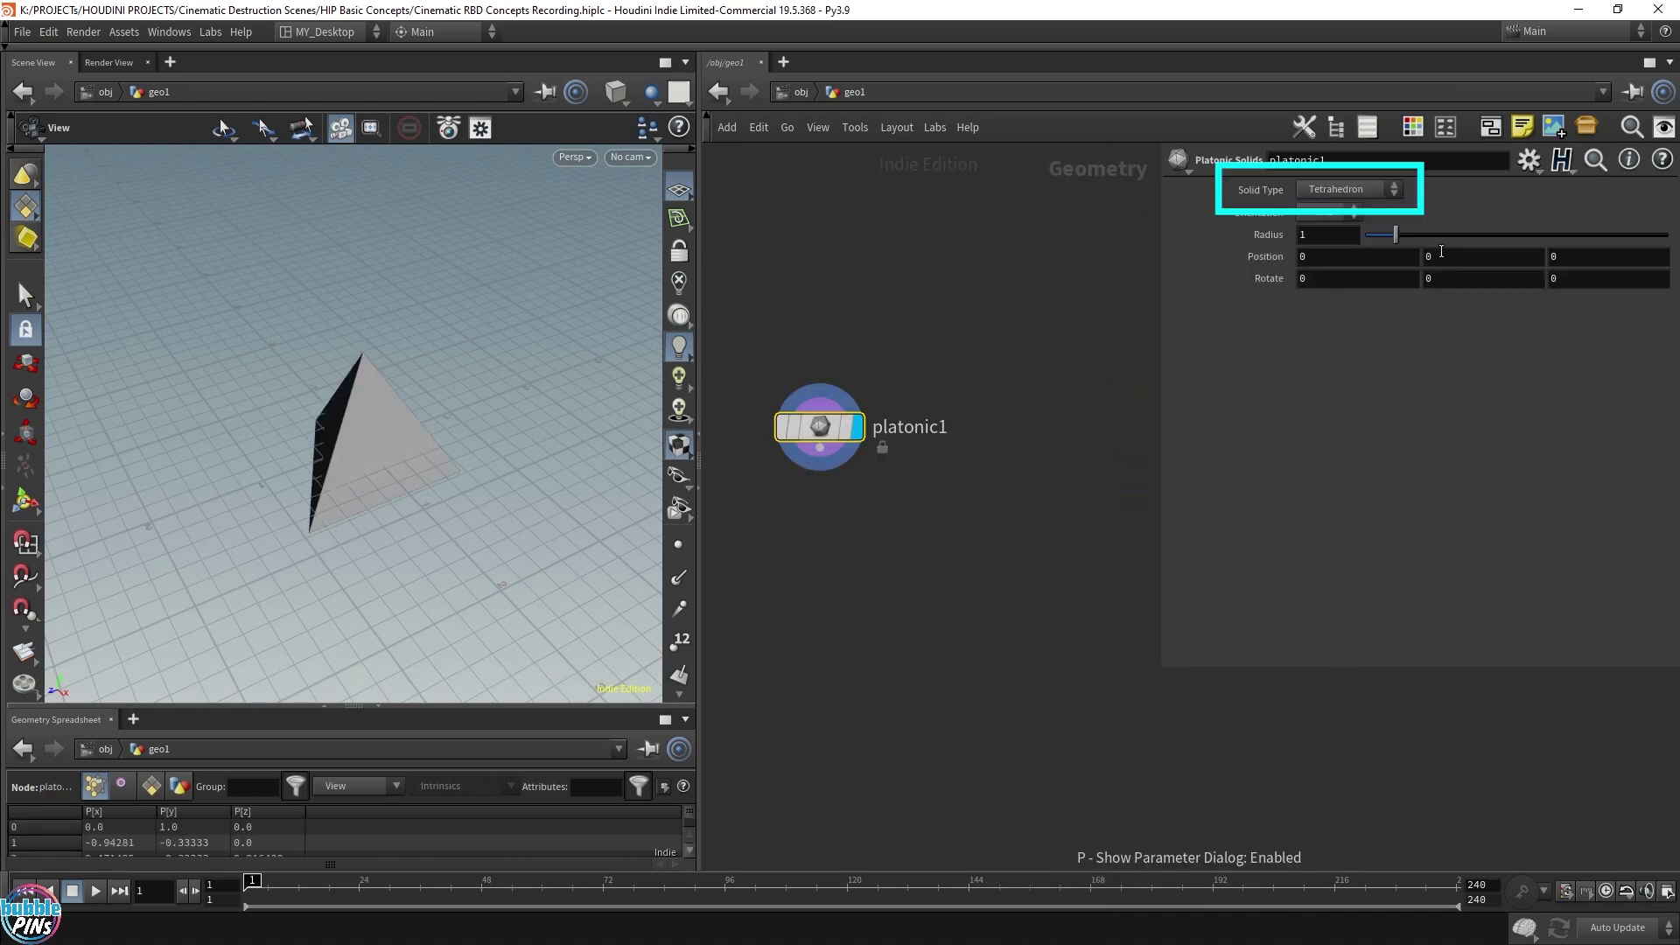
Duplicate platonic1 as platonic2 and set its Solid Type to Soccer Ball
{"action": "left_click_drag", "start_coordinate": [817, 424], "coordinate": [1018, 424], "text": "alt"}
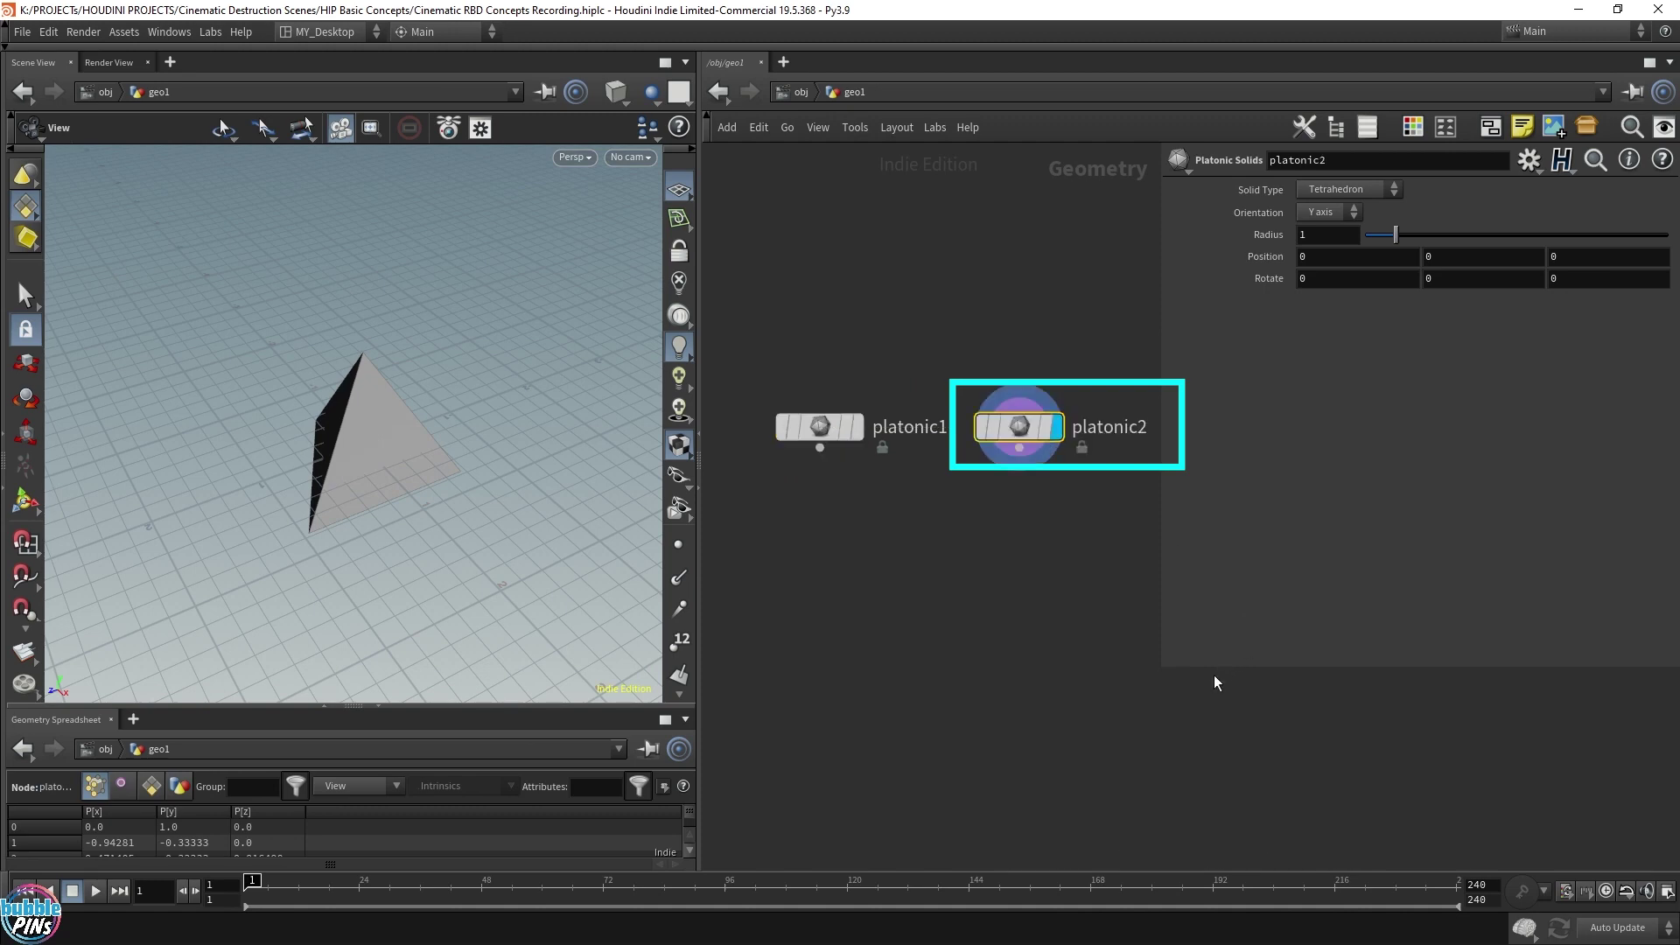
{"action": "left_click_drag", "start_coordinate": [1162, 667], "coordinate": [1354, 595]}
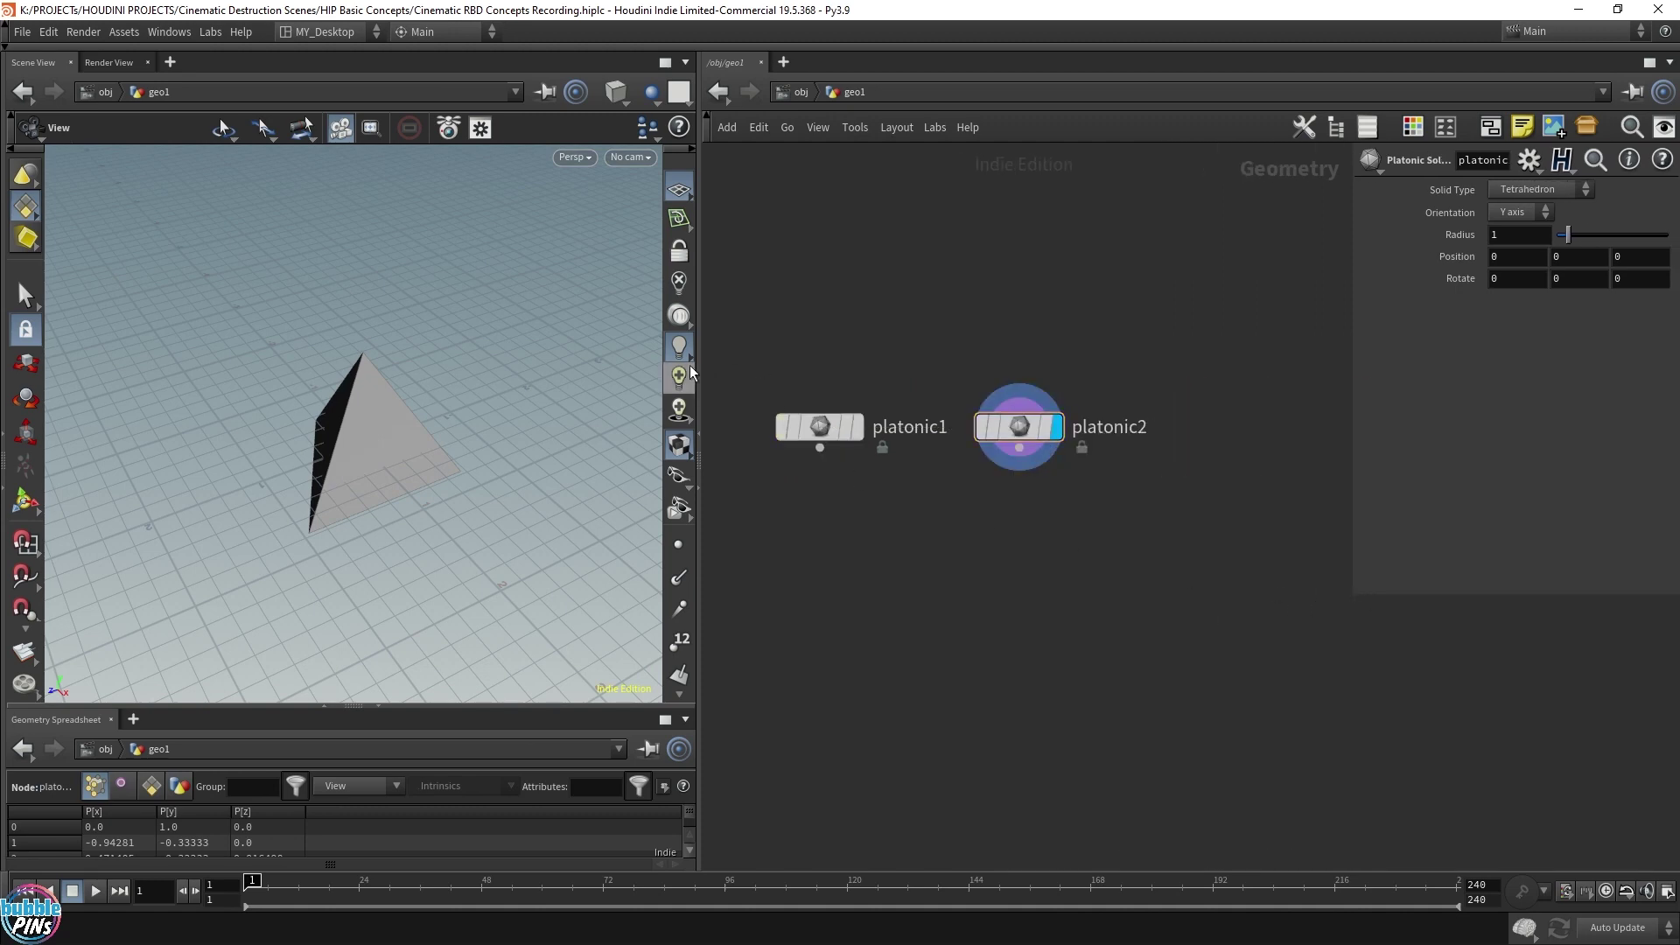
{"action": "left_click_drag", "start_coordinate": [691, 372], "coordinate": [548, 372]}
{"action": "left_click", "coordinate": [1526, 190]}
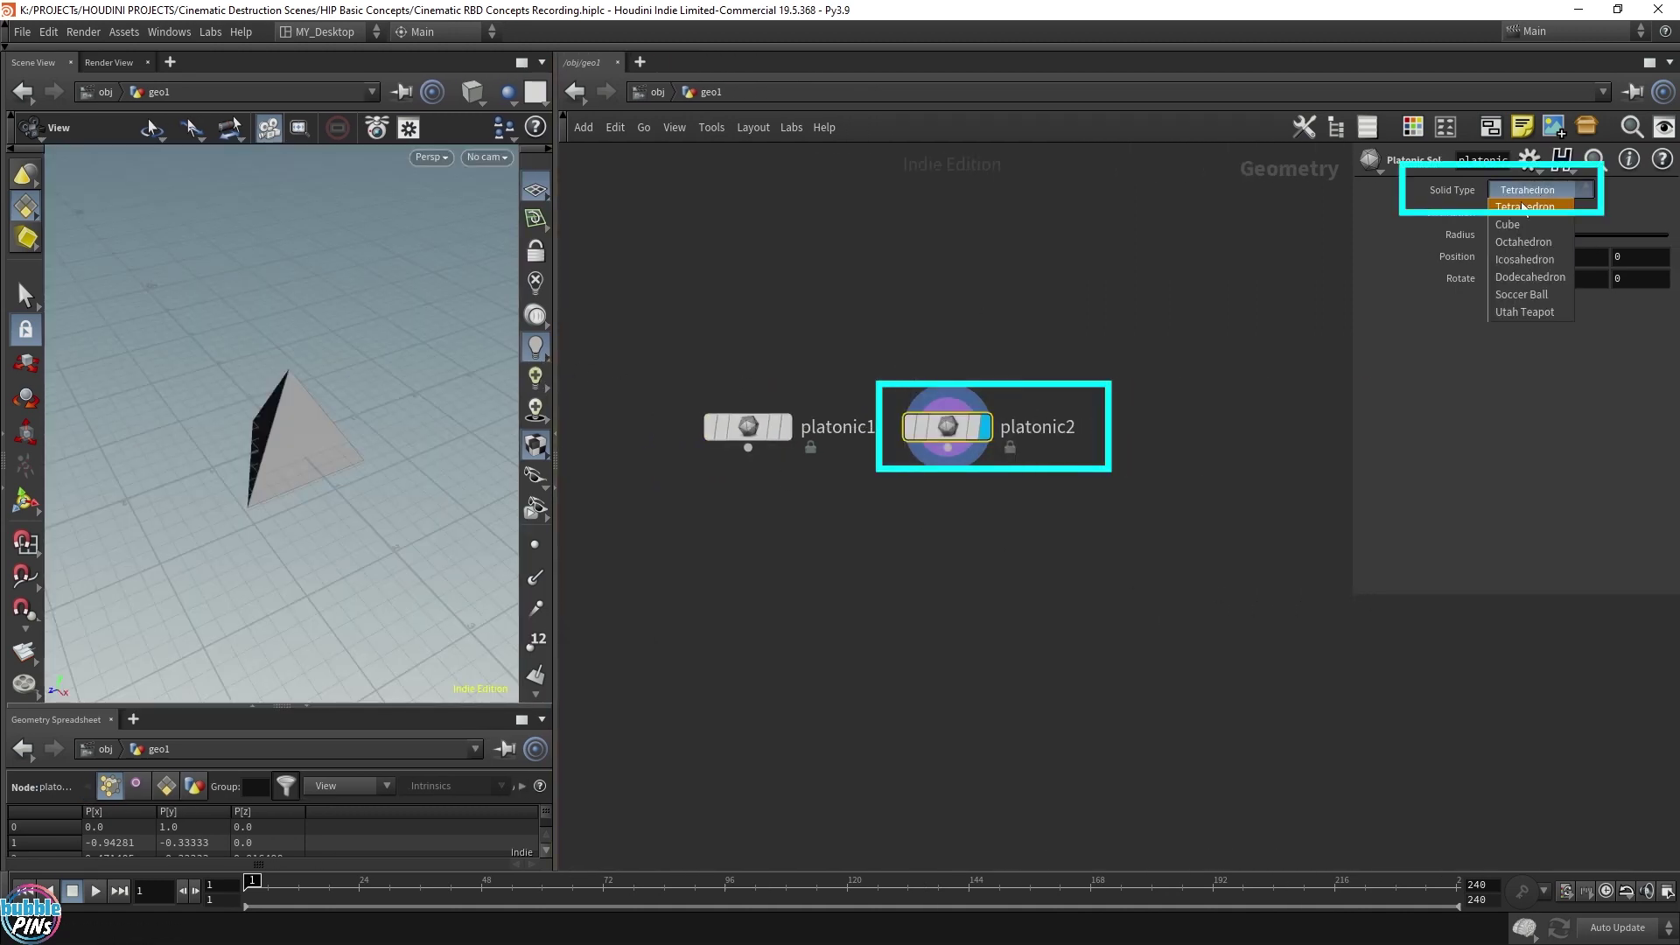
{"action": "left_click", "coordinate": [1527, 294]}
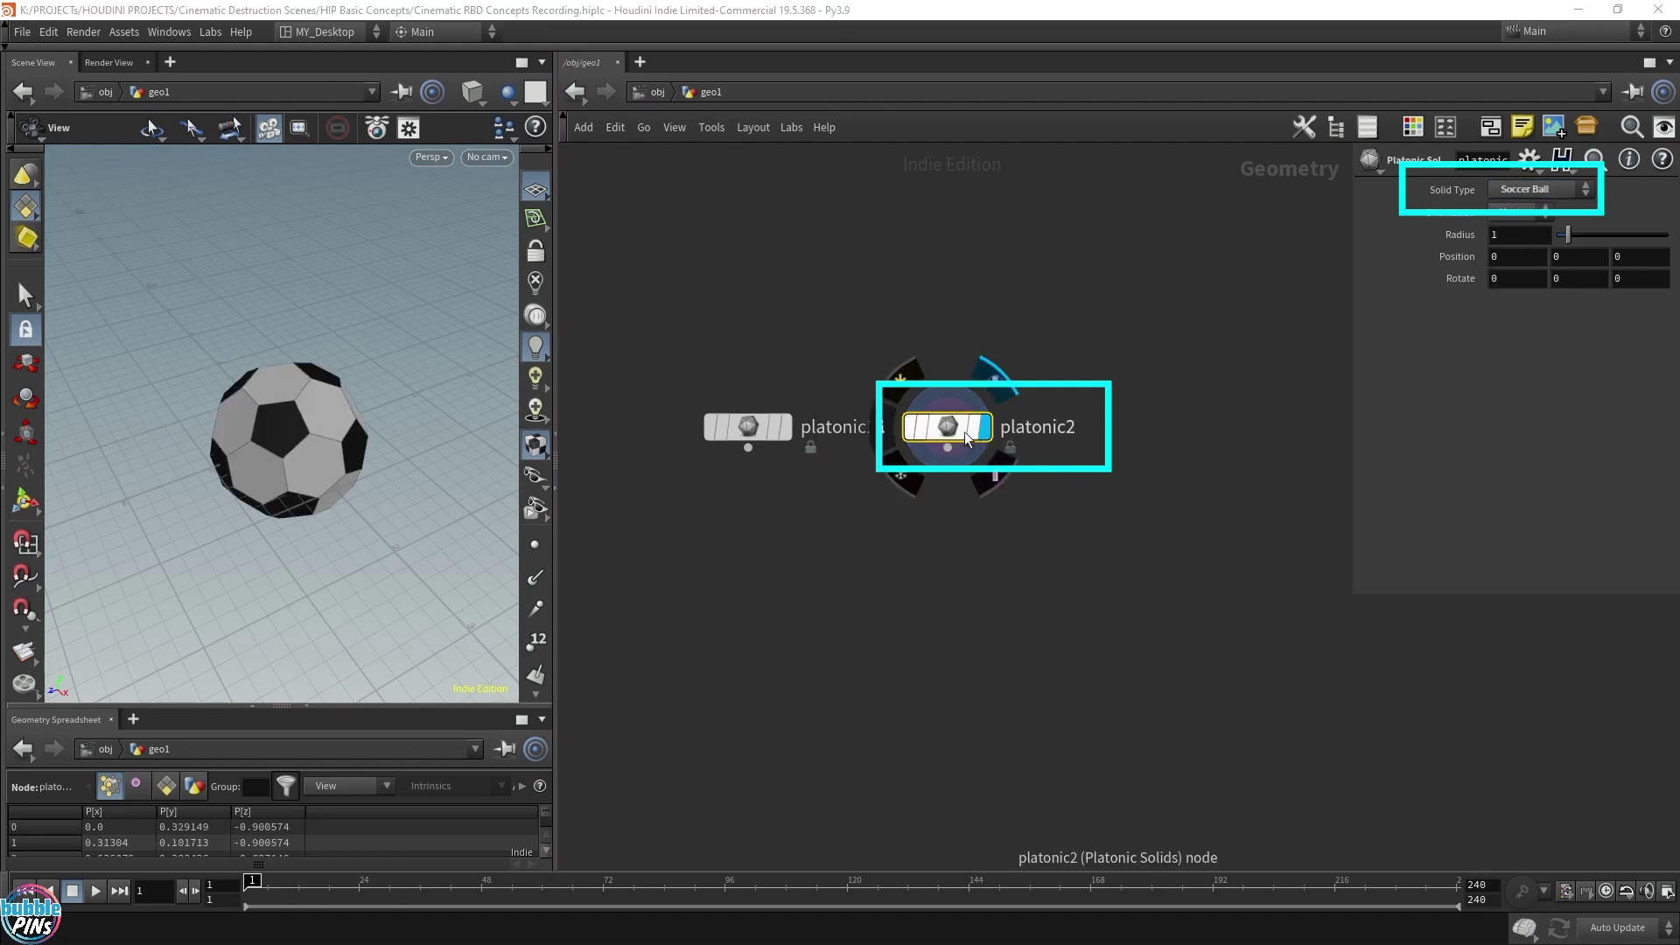
Duplicate platonic2 as platonic3 and set its Solid Type to Utah Teapot
{"action": "left_click_drag", "start_coordinate": [967, 437], "coordinate": [1230, 432], "text": "alt"}
{"action": "left_click", "coordinate": [1519, 192]}
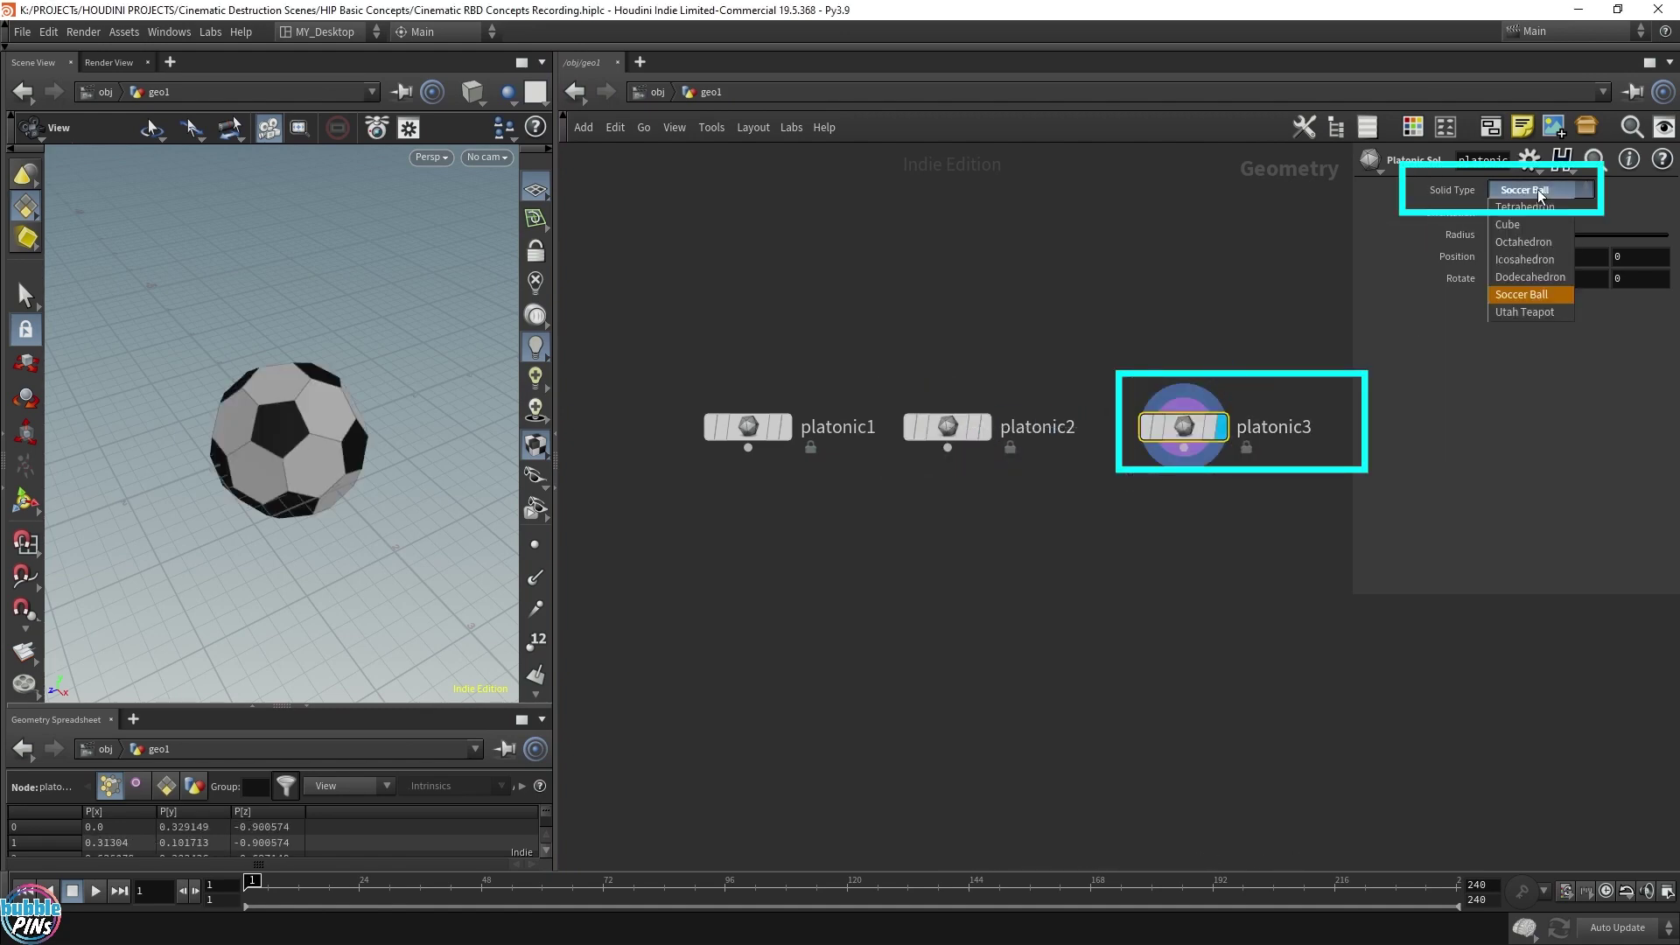
{"action": "left_click", "coordinate": [1542, 311]}
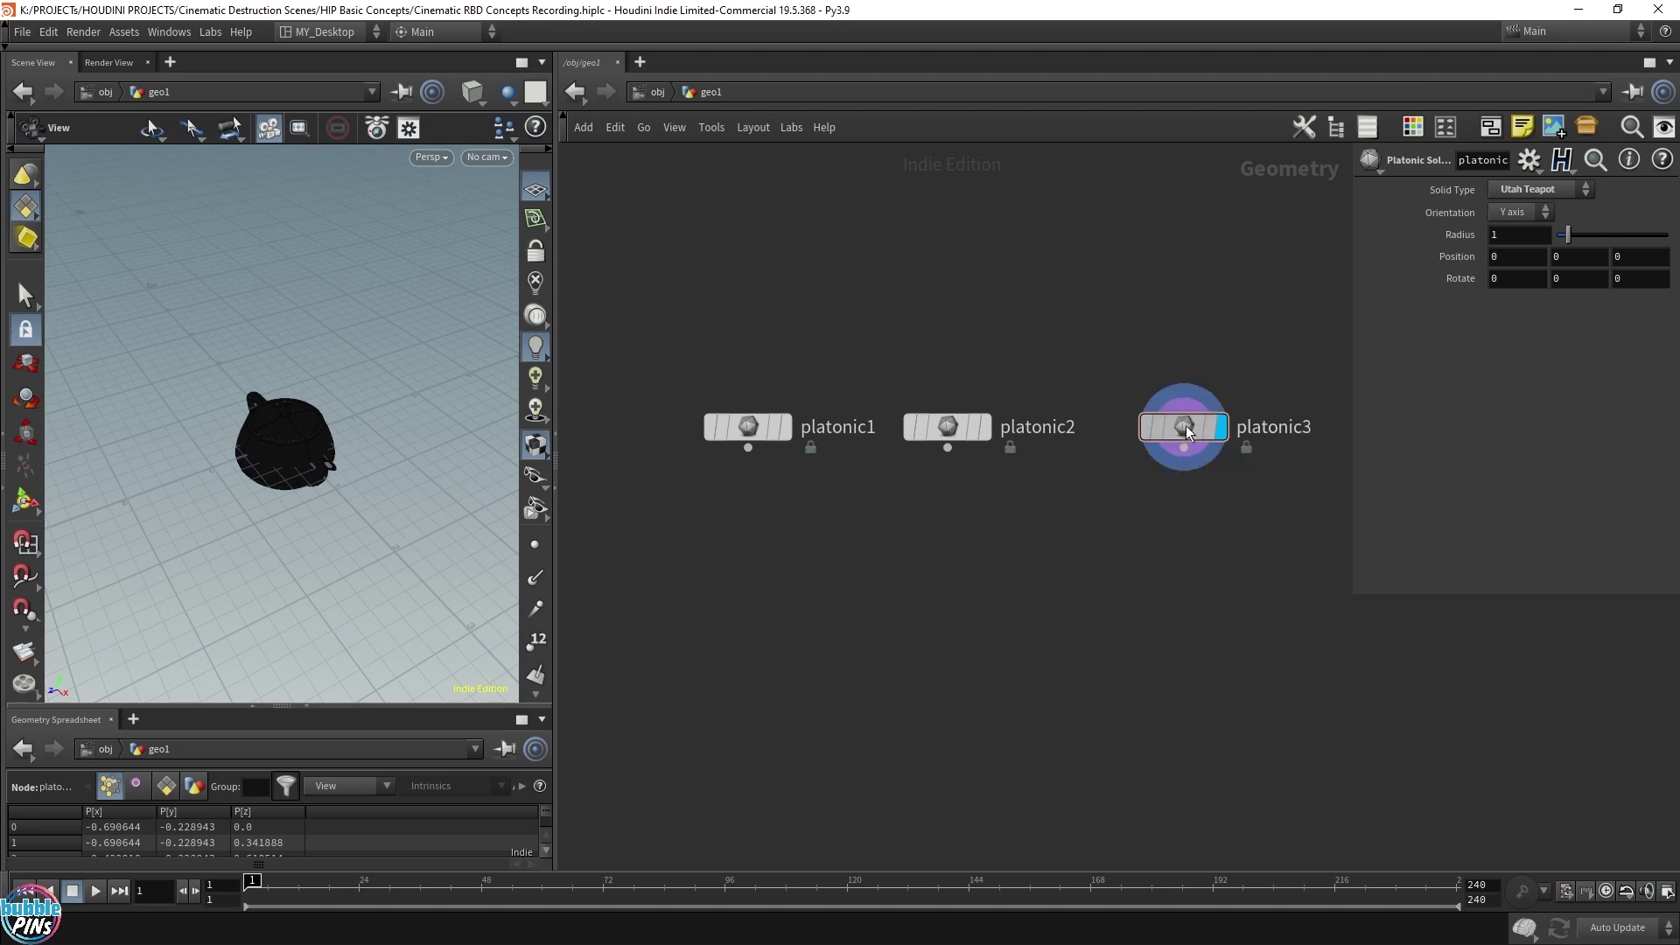
Space the three platonic nodes evenly, display platonic1's tetrahedron, and search 'rbd' for nodes
{"action": "left_click_drag", "start_coordinate": [1184, 426], "coordinate": [1196, 428]}
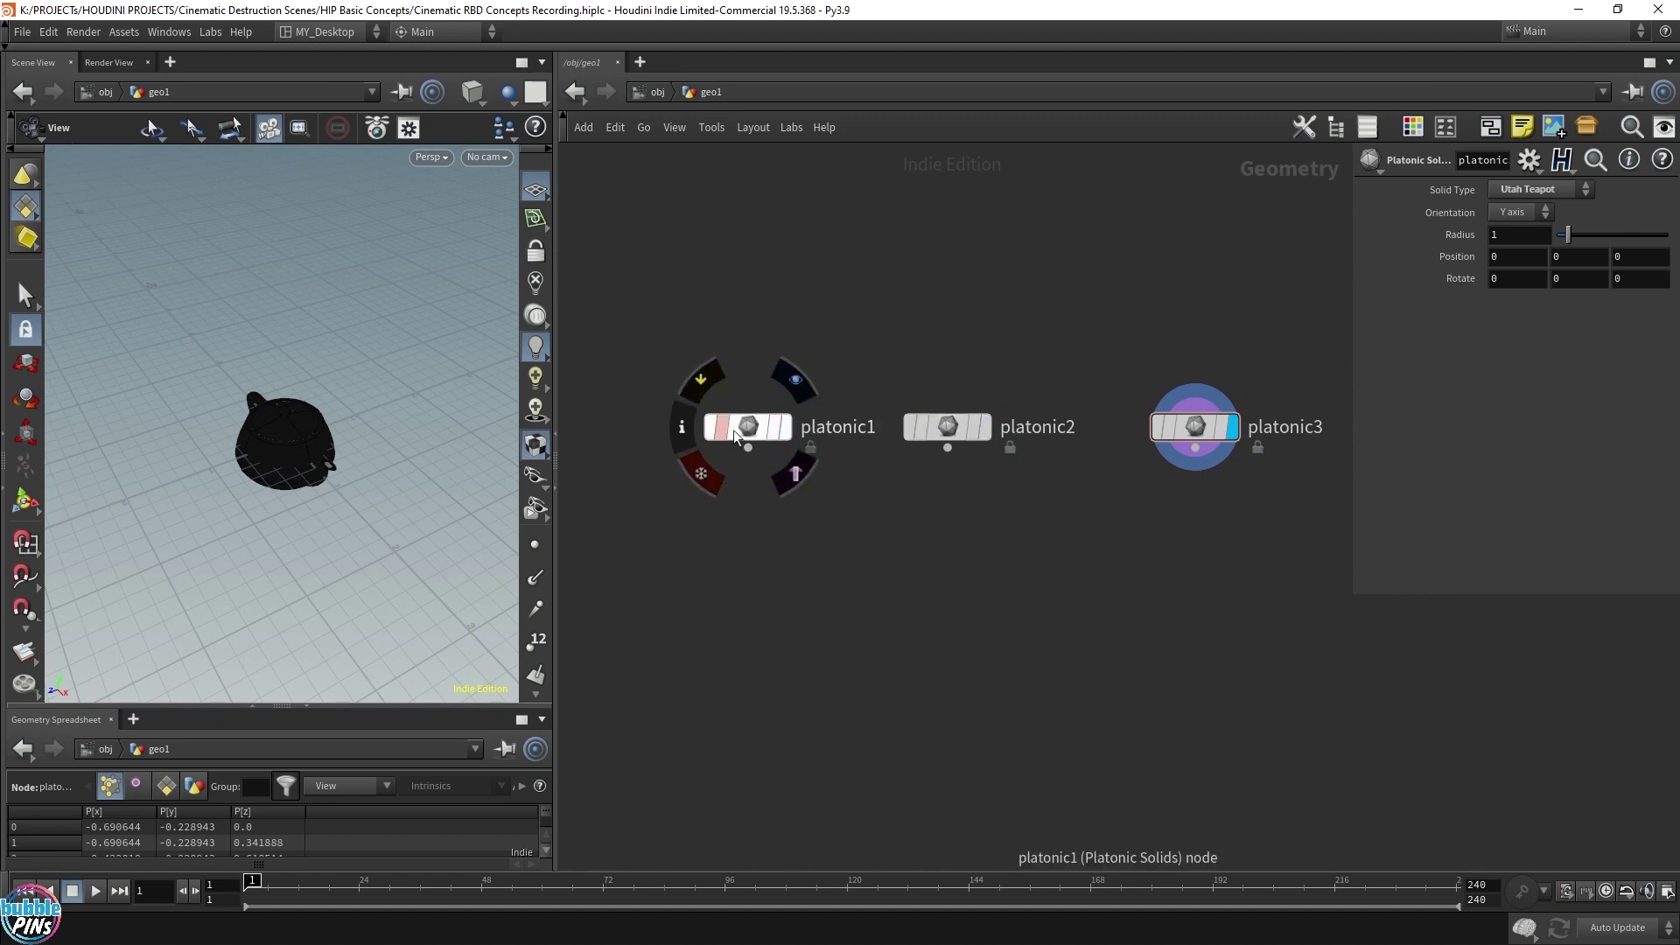
{"action": "left_click_drag", "start_coordinate": [733, 429], "coordinate": [681, 429]}
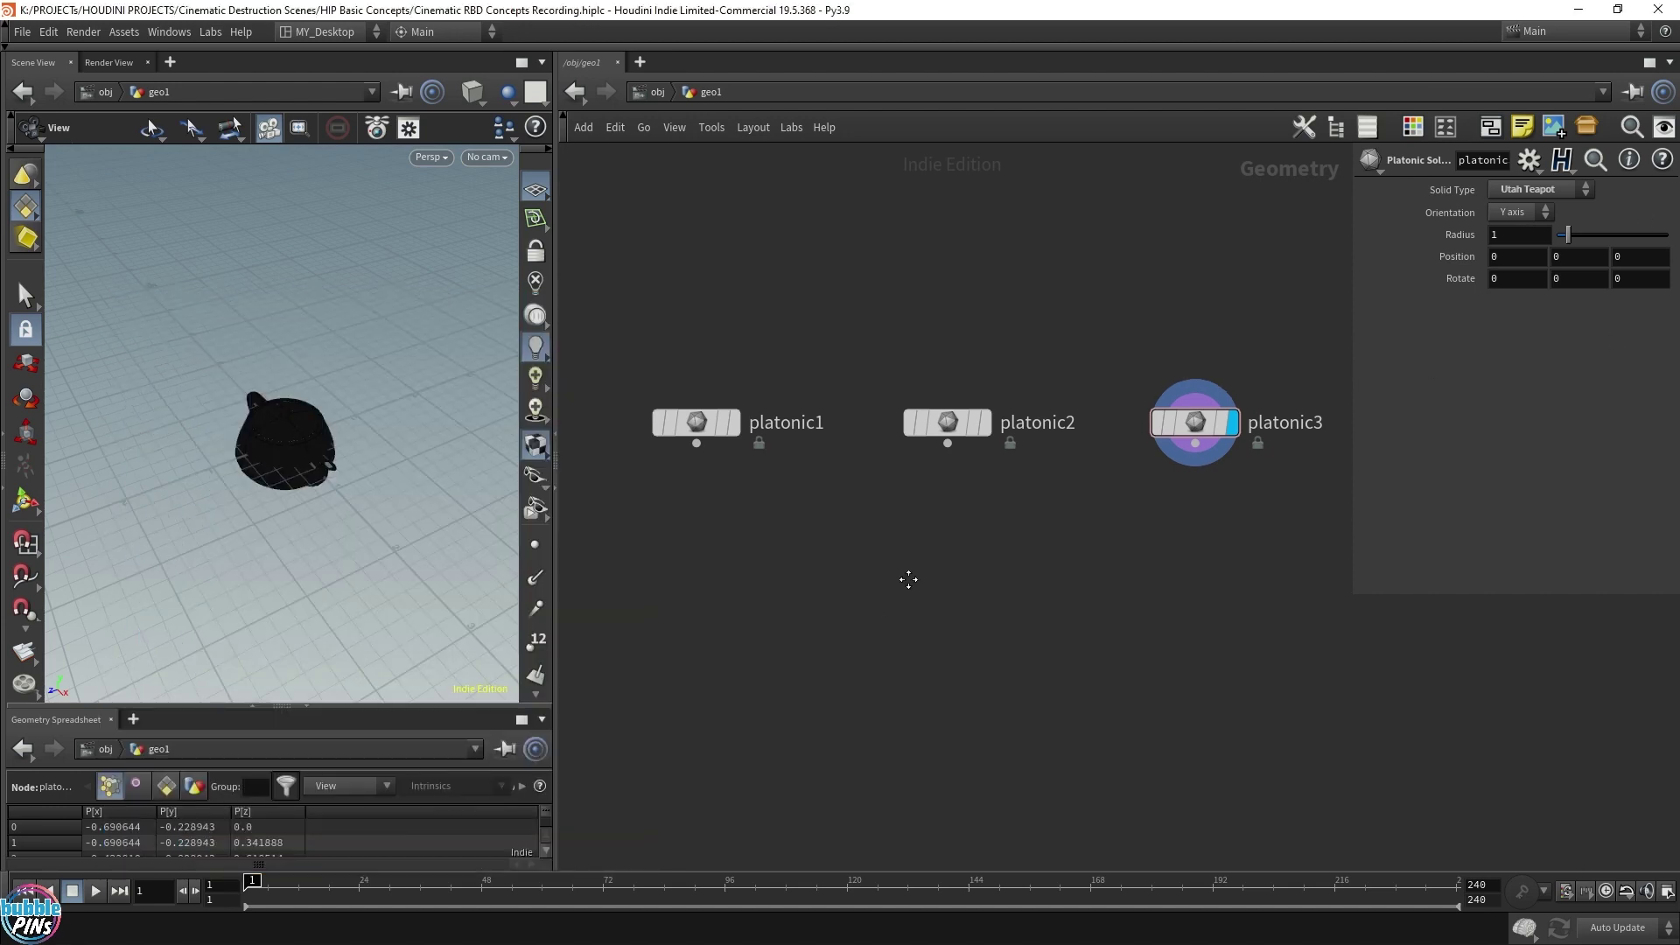
{"action": "middle_click_drag", "start_coordinate": [907, 577], "coordinate": [892, 427]}
{"action": "left_click", "coordinate": [723, 280]}
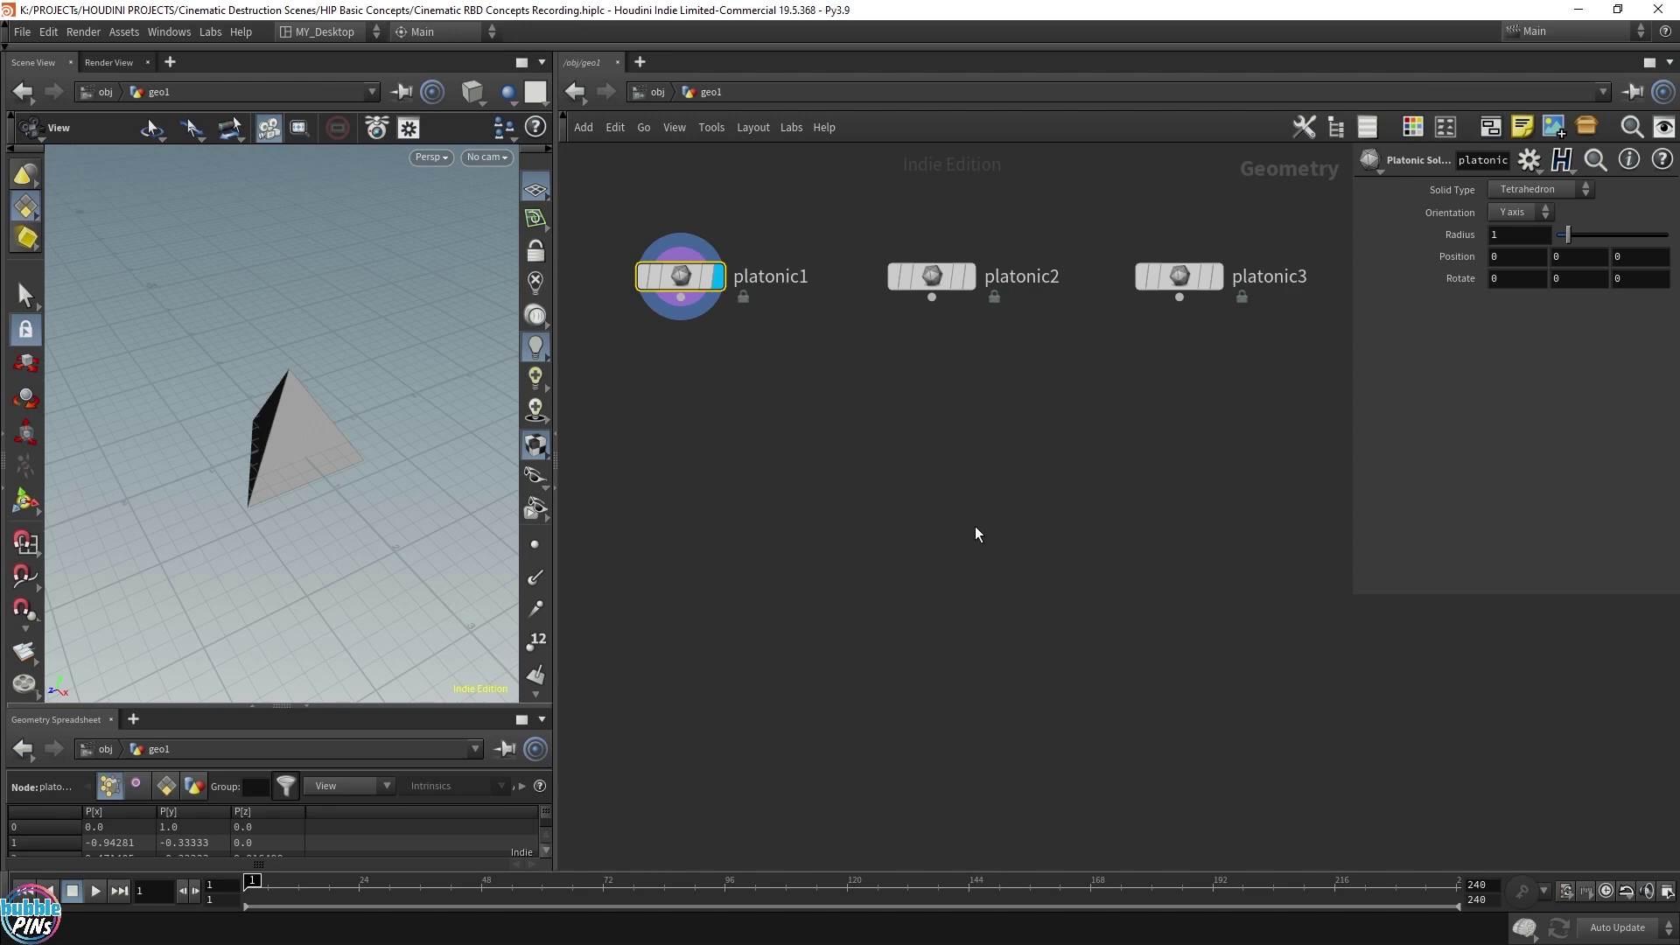
{"action": "key", "text": "Tab"}
{"action": "type", "text": "rbd"}
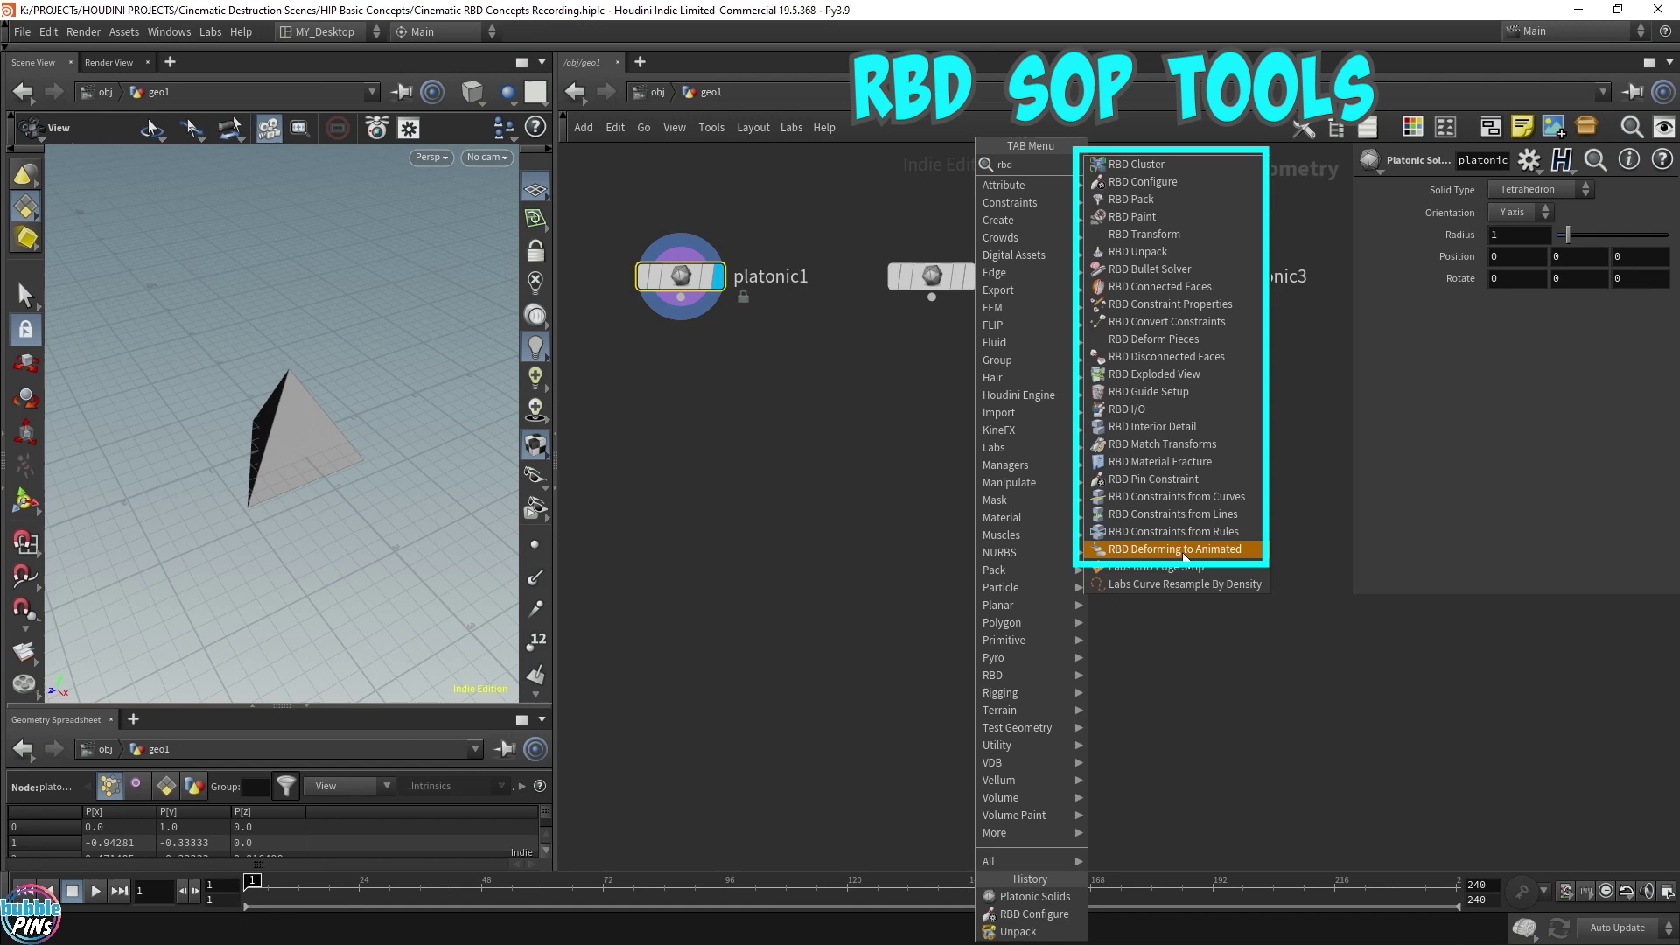
Add an RBD Configure node, rbdconfigure1, below platonic1
{"action": "key", "text": "Escape"}
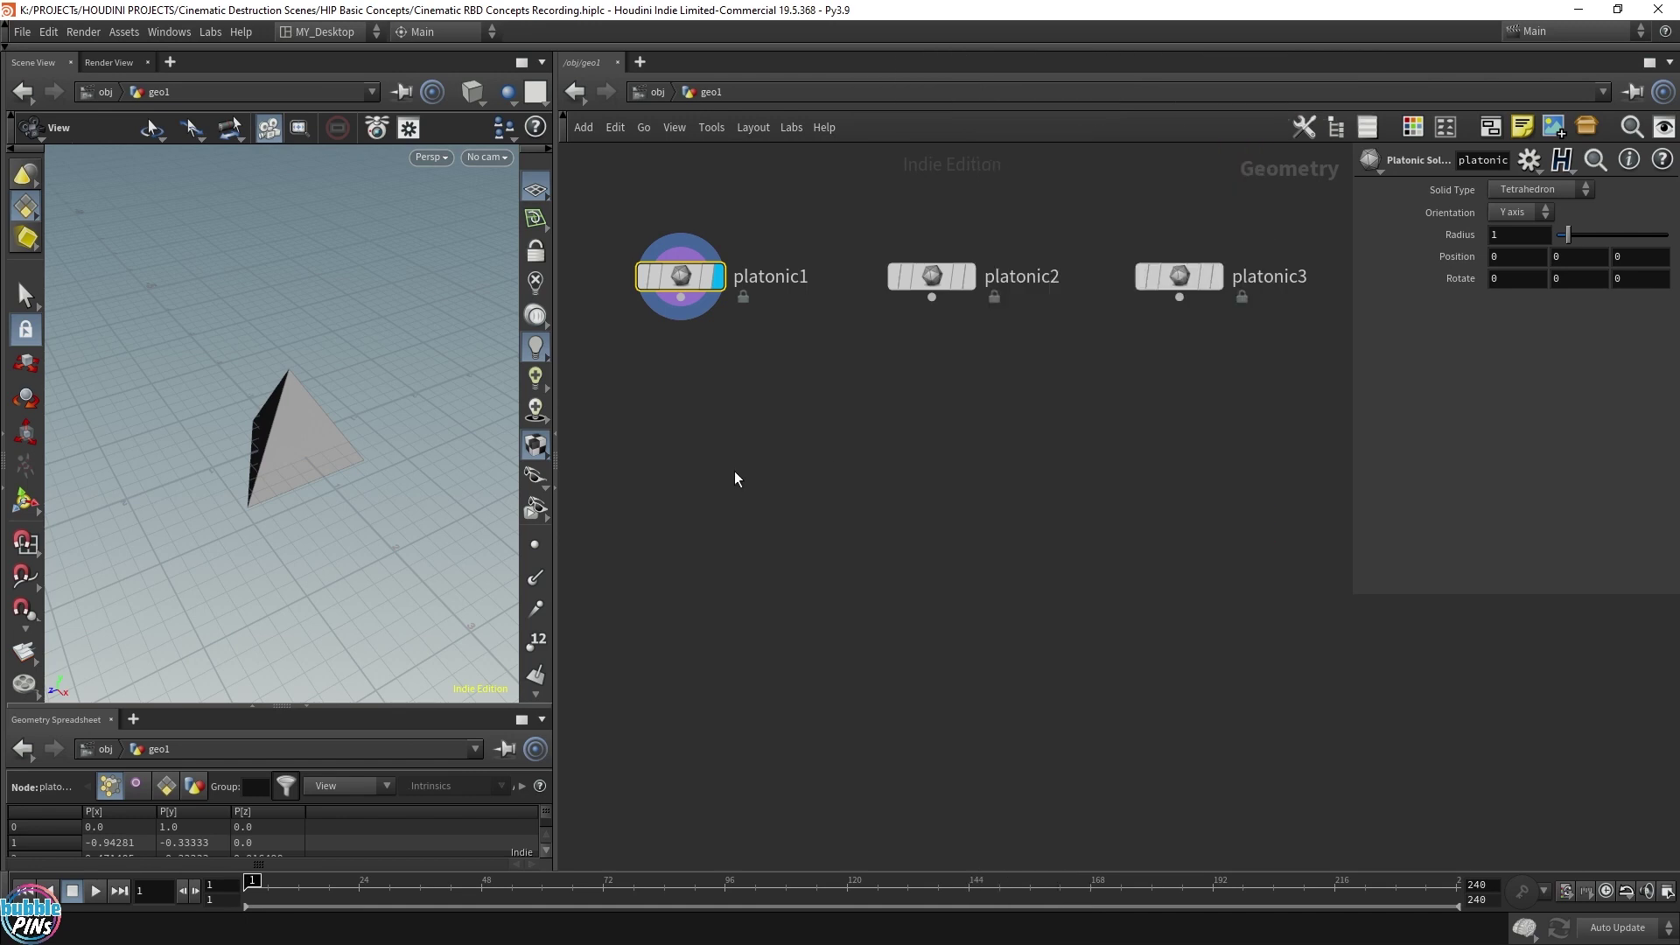
{"action": "key", "text": "Tab"}
{"action": "type", "text": "rbd conf"}
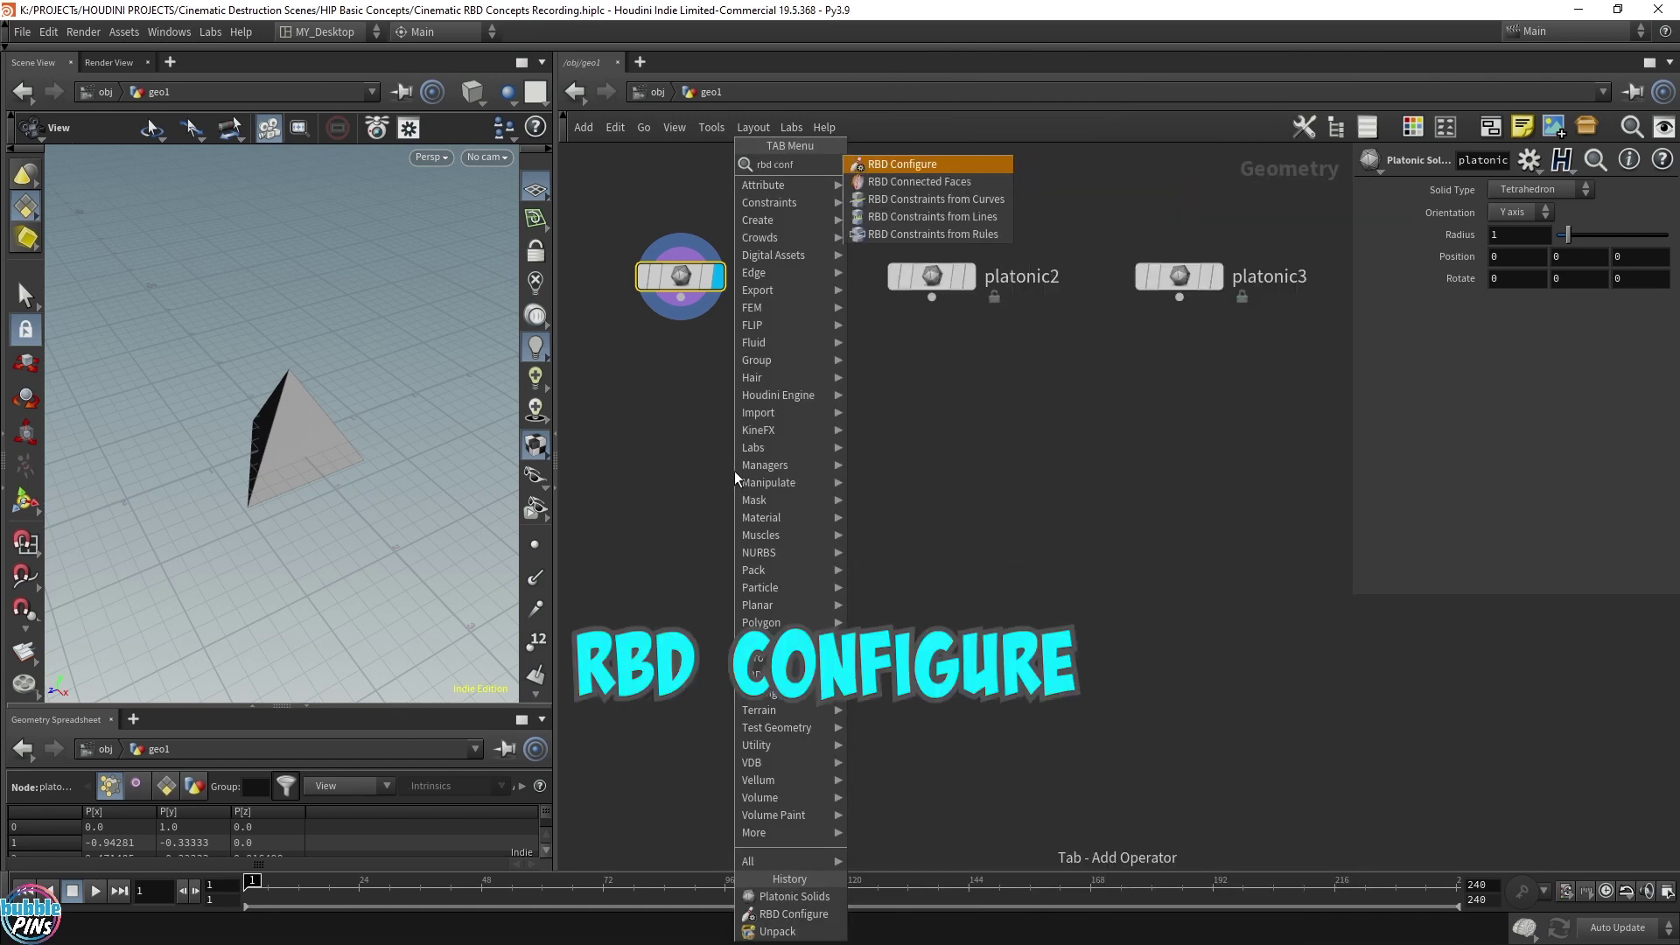
{"action": "key", "text": "Return"}
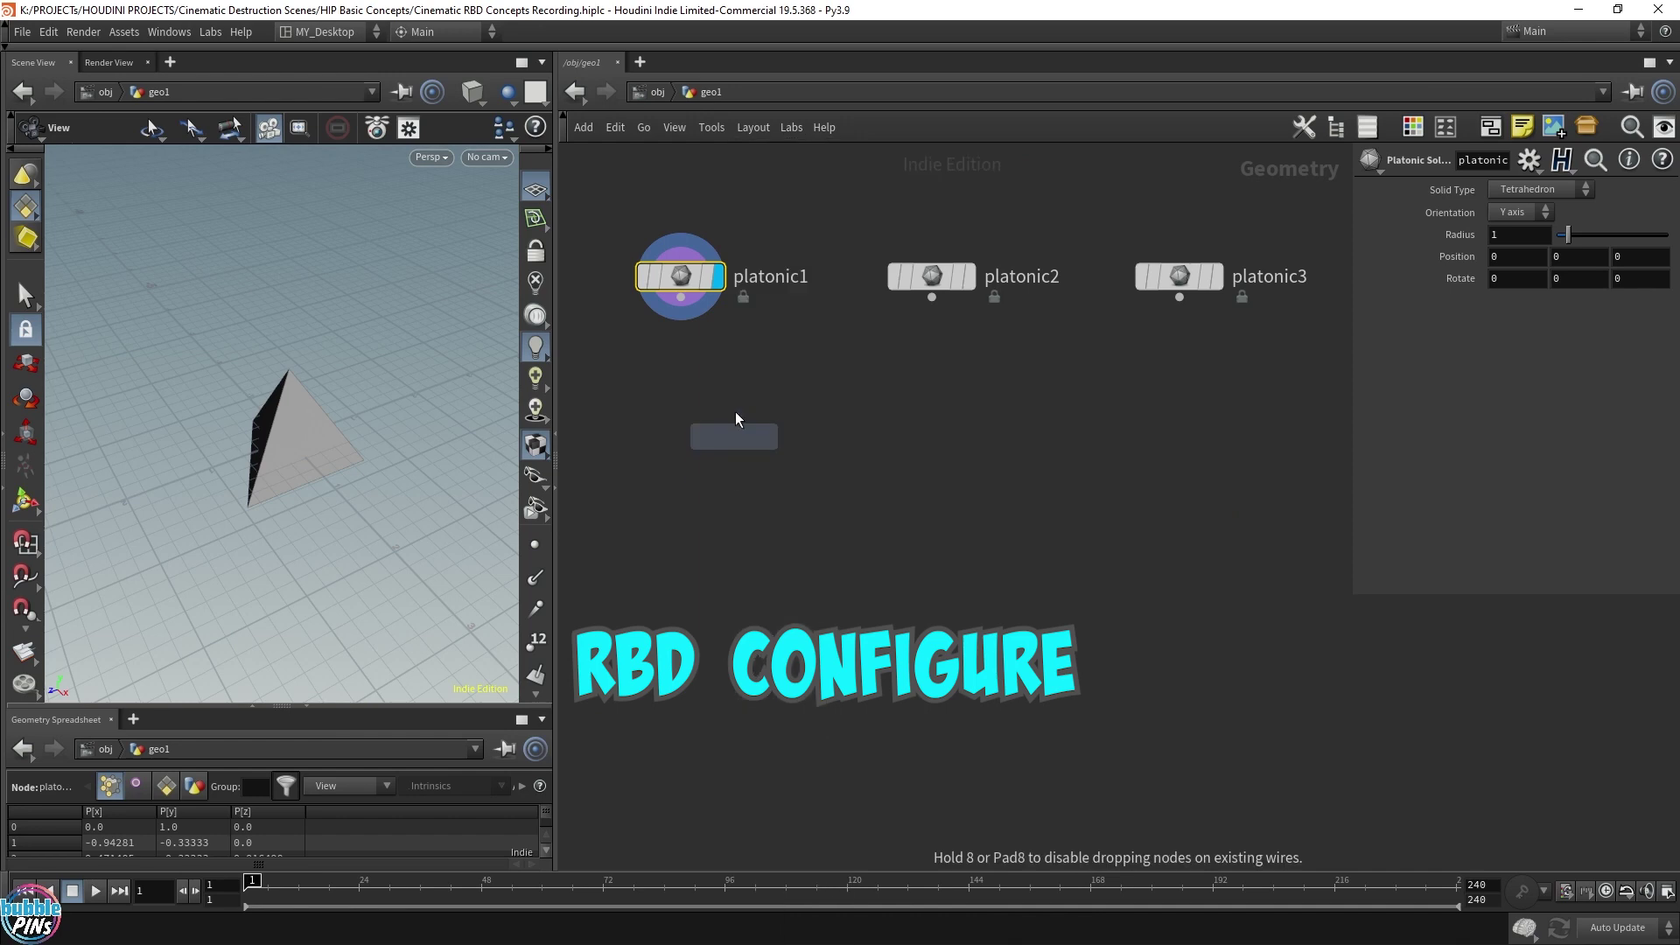
{"action": "left_click", "coordinate": [681, 402]}
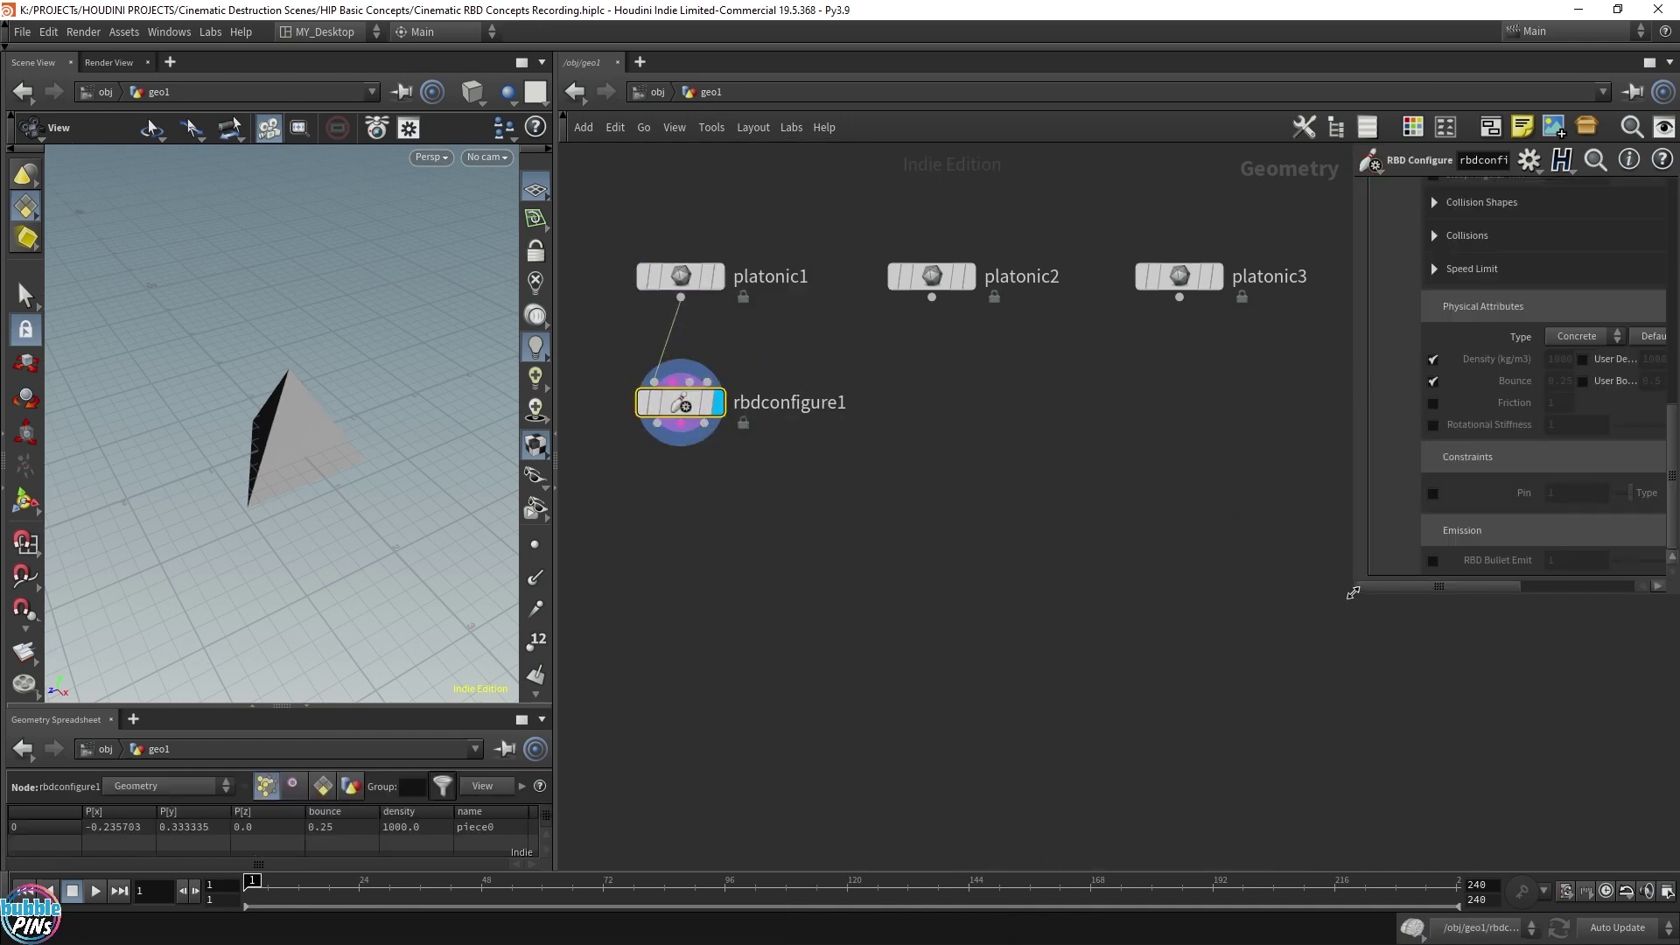
Set rbdconfigure1's material type to Concrete, leaving density and bounce overrides off
{"action": "left_click_drag", "start_coordinate": [1352, 592], "coordinate": [1150, 715]}
{"action": "scroll", "coordinate": [1386, 605], "scroll_direction": "up", "scroll_amount": 3}
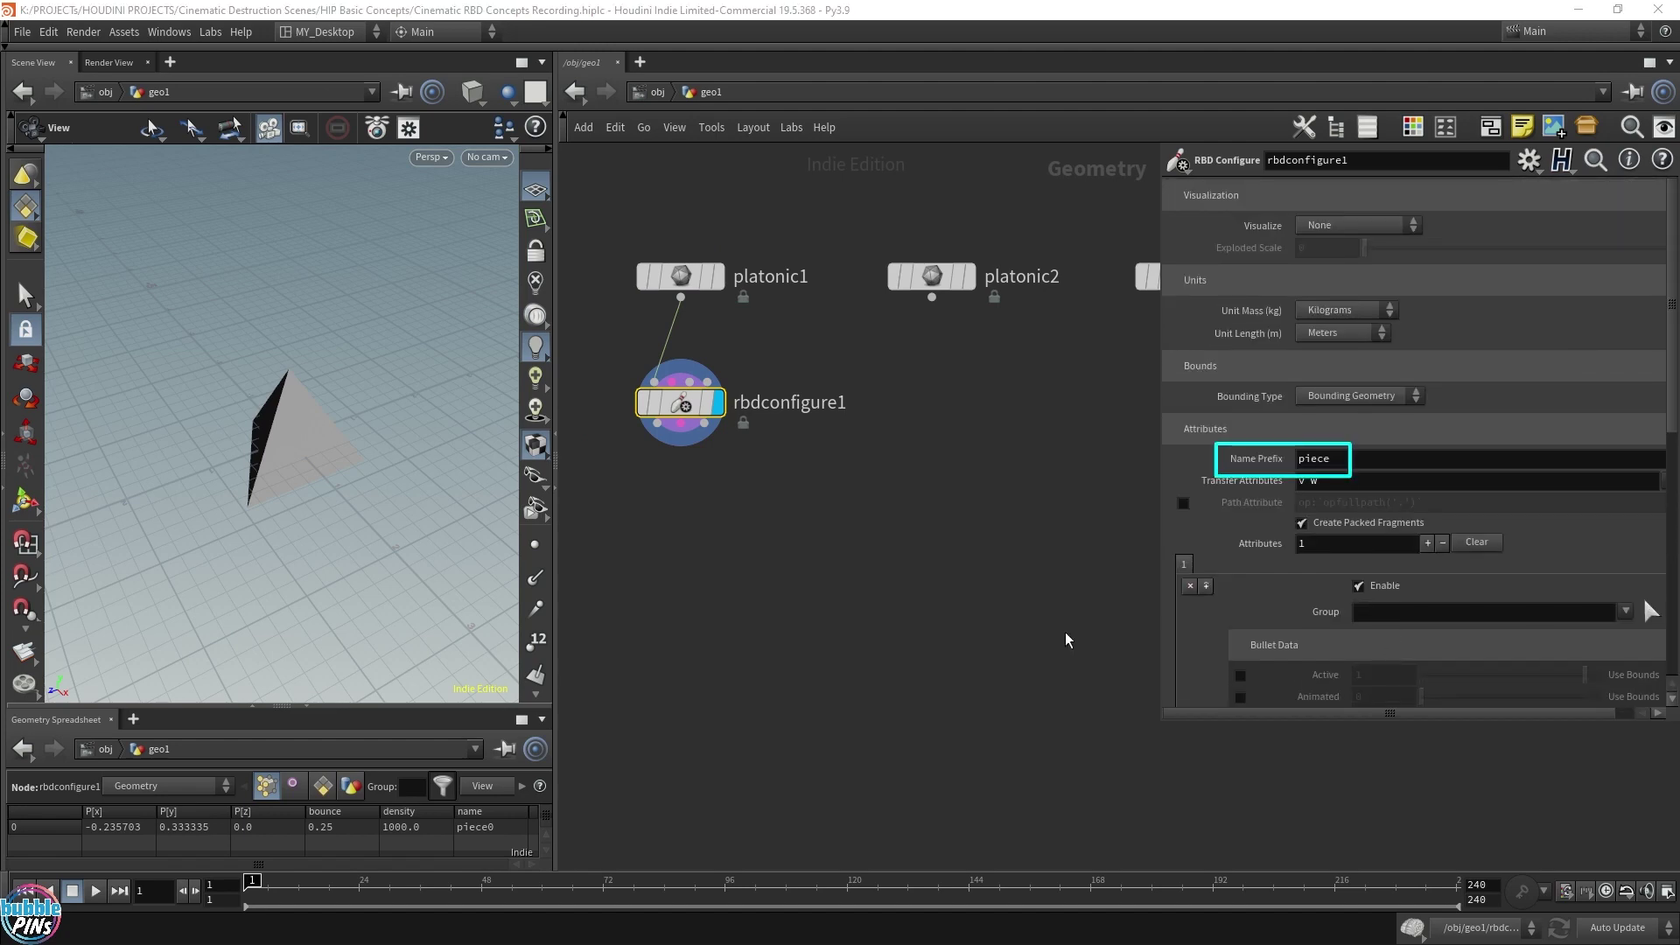
{"action": "scroll", "coordinate": [1237, 327], "scroll_direction": "down", "scroll_amount": 10}
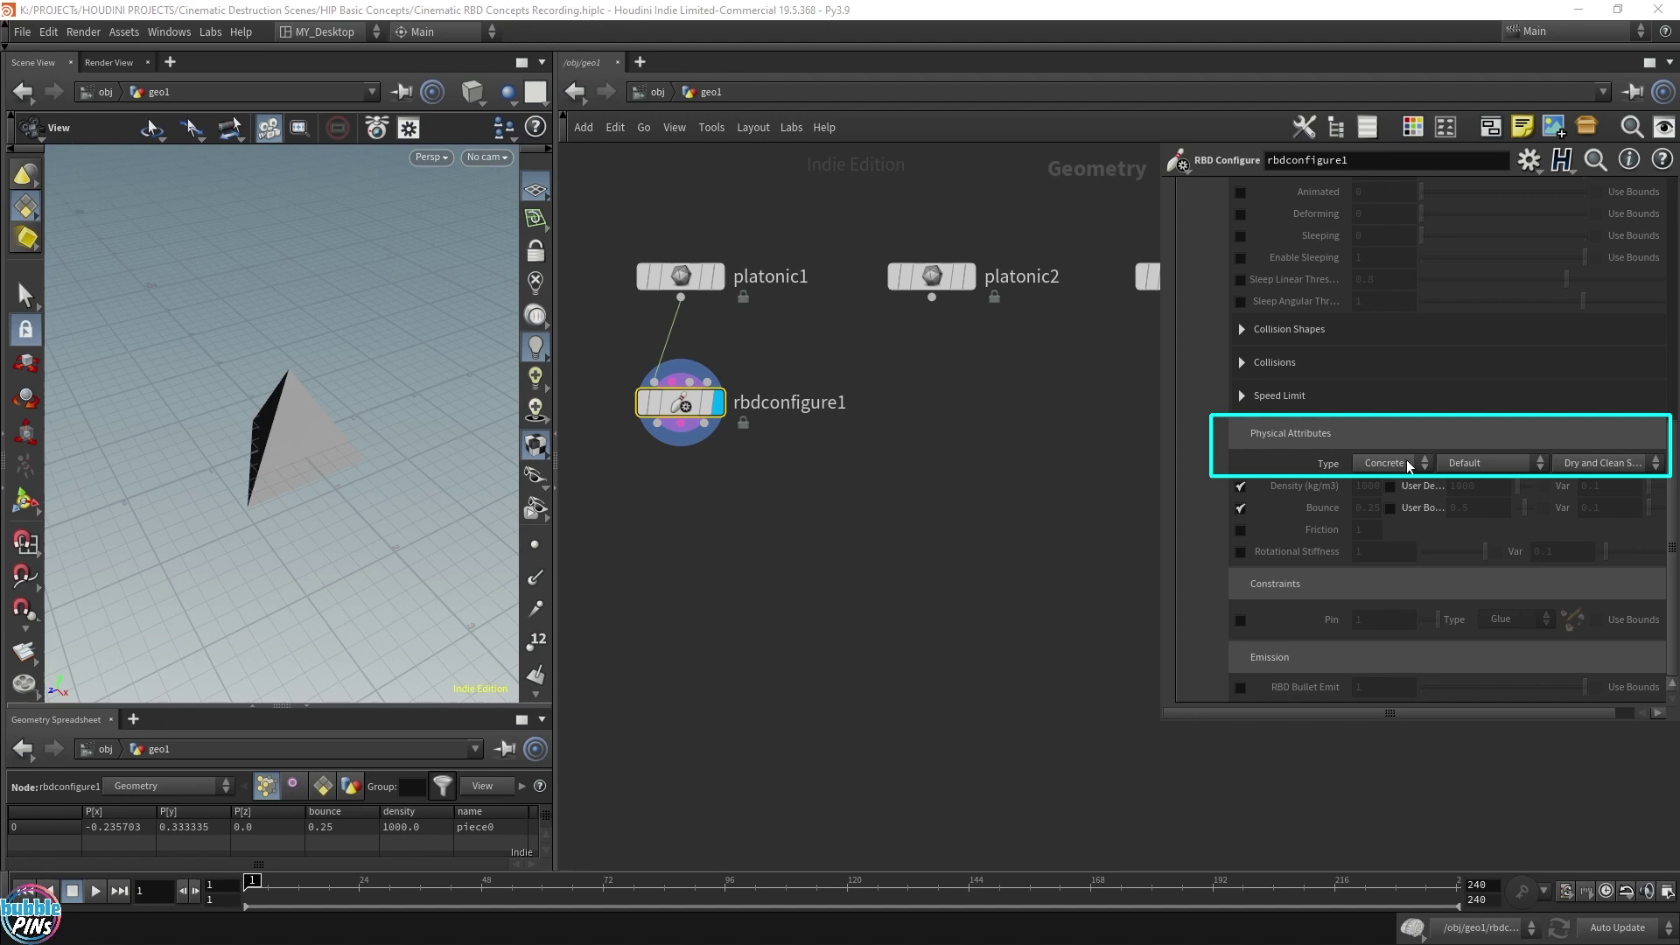
{"action": "left_click", "coordinate": [1382, 468]}
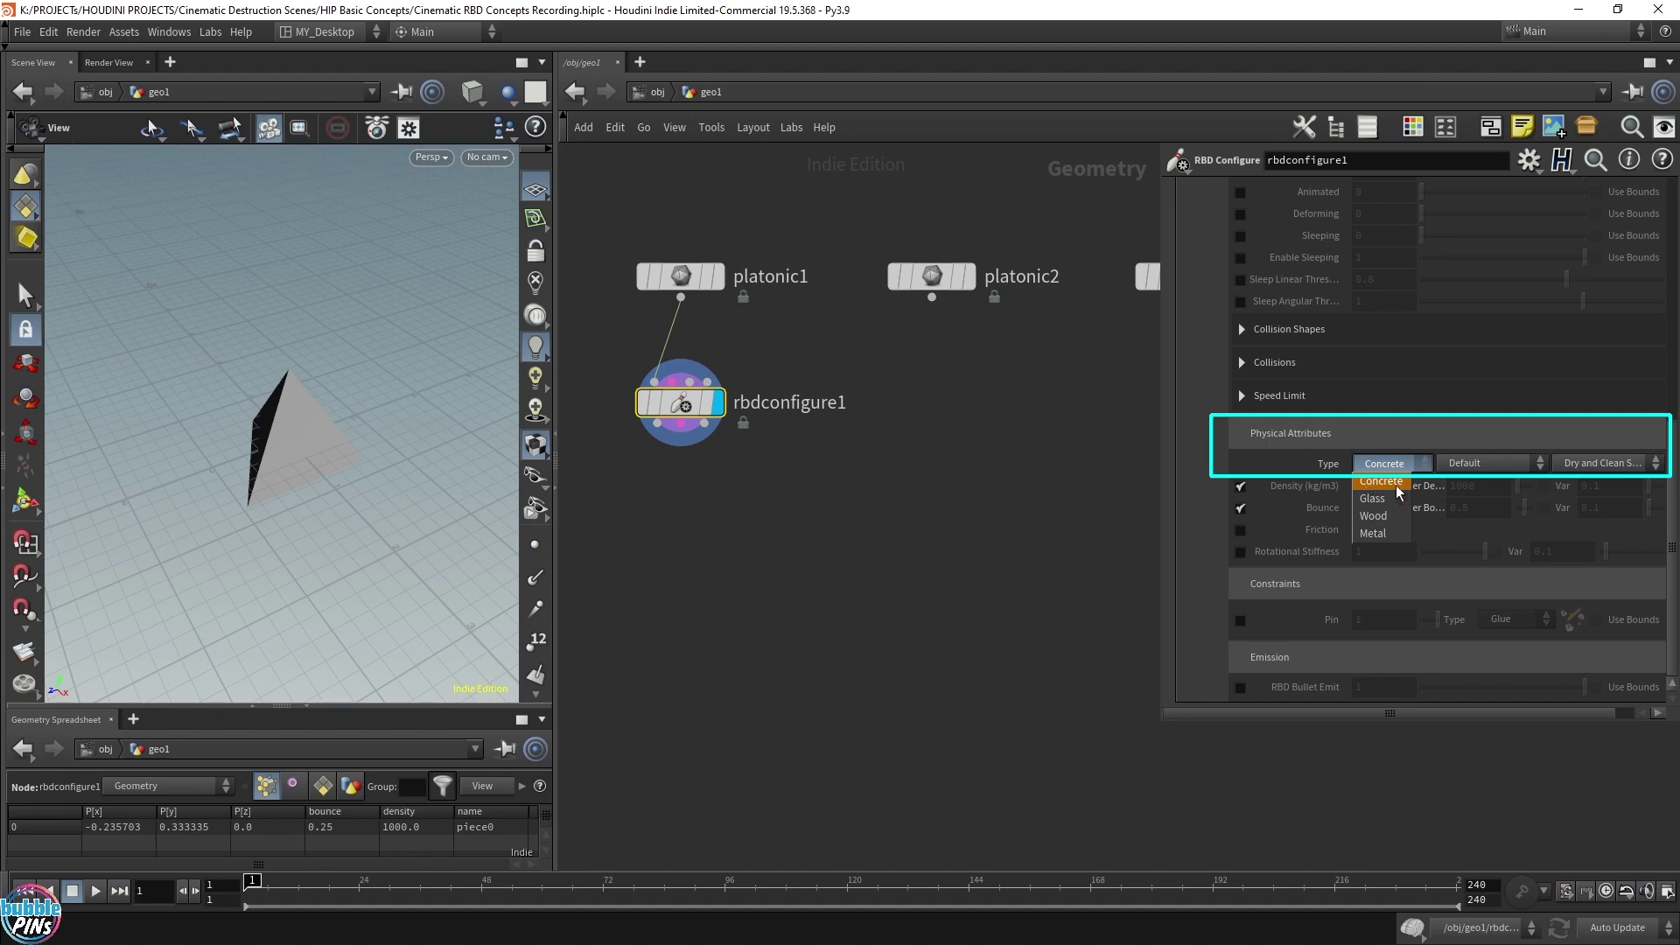
{"action": "left_click", "coordinate": [1396, 484]}
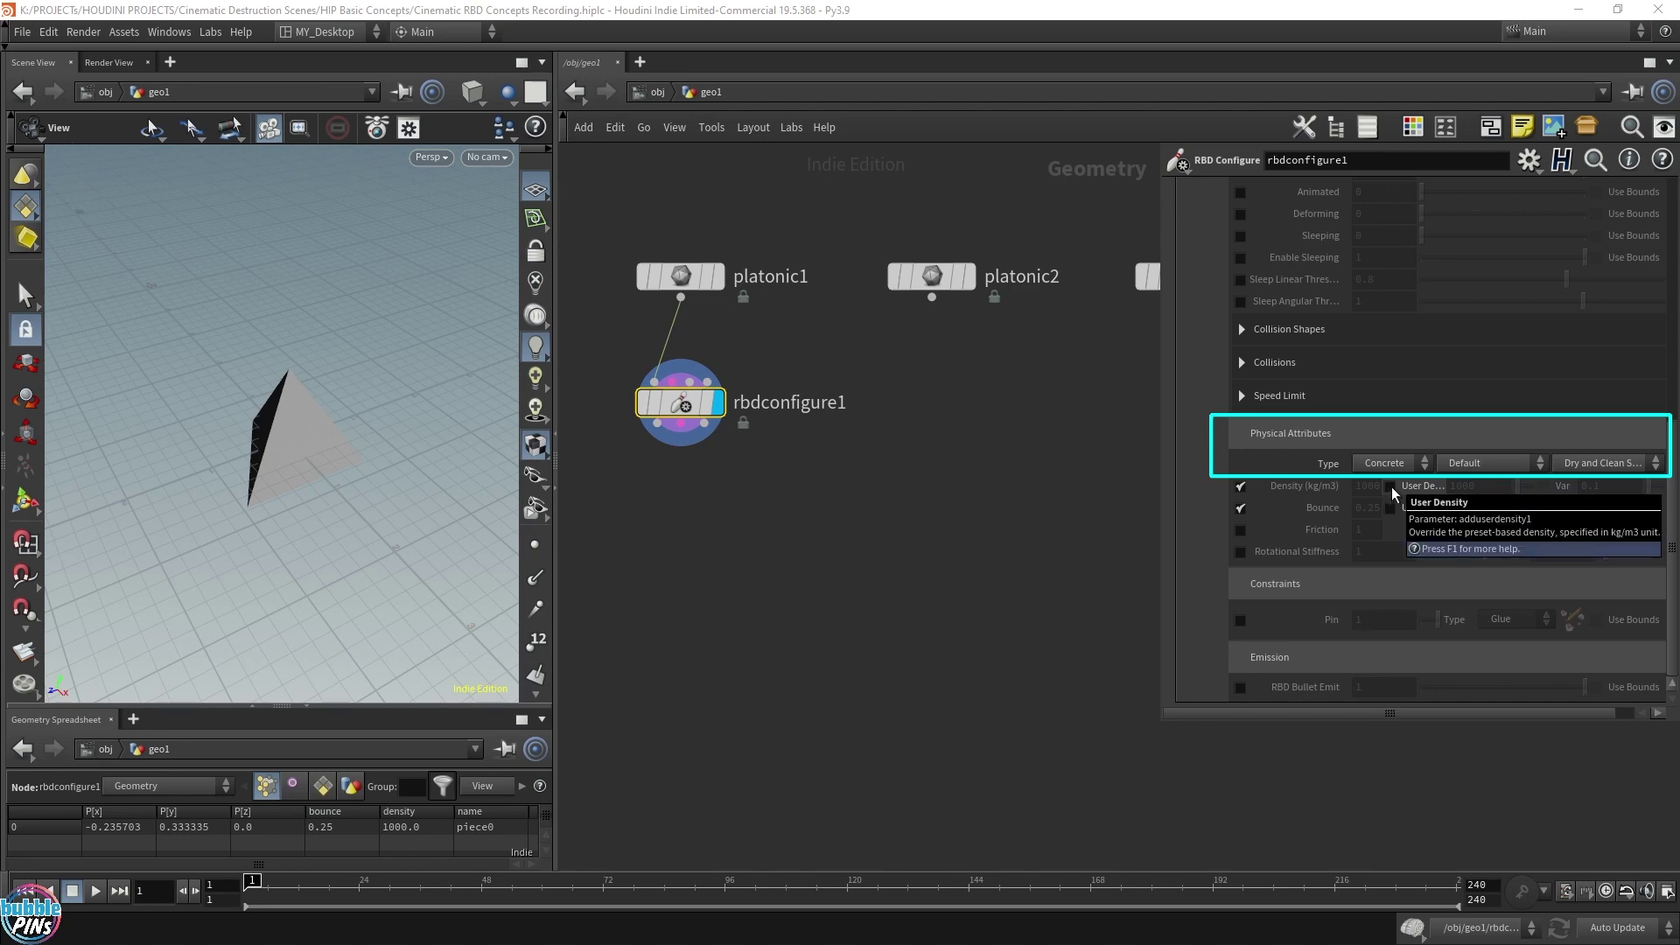
{"action": "left_click", "coordinate": [1390, 486]}
{"action": "left_click", "coordinate": [1477, 486]}
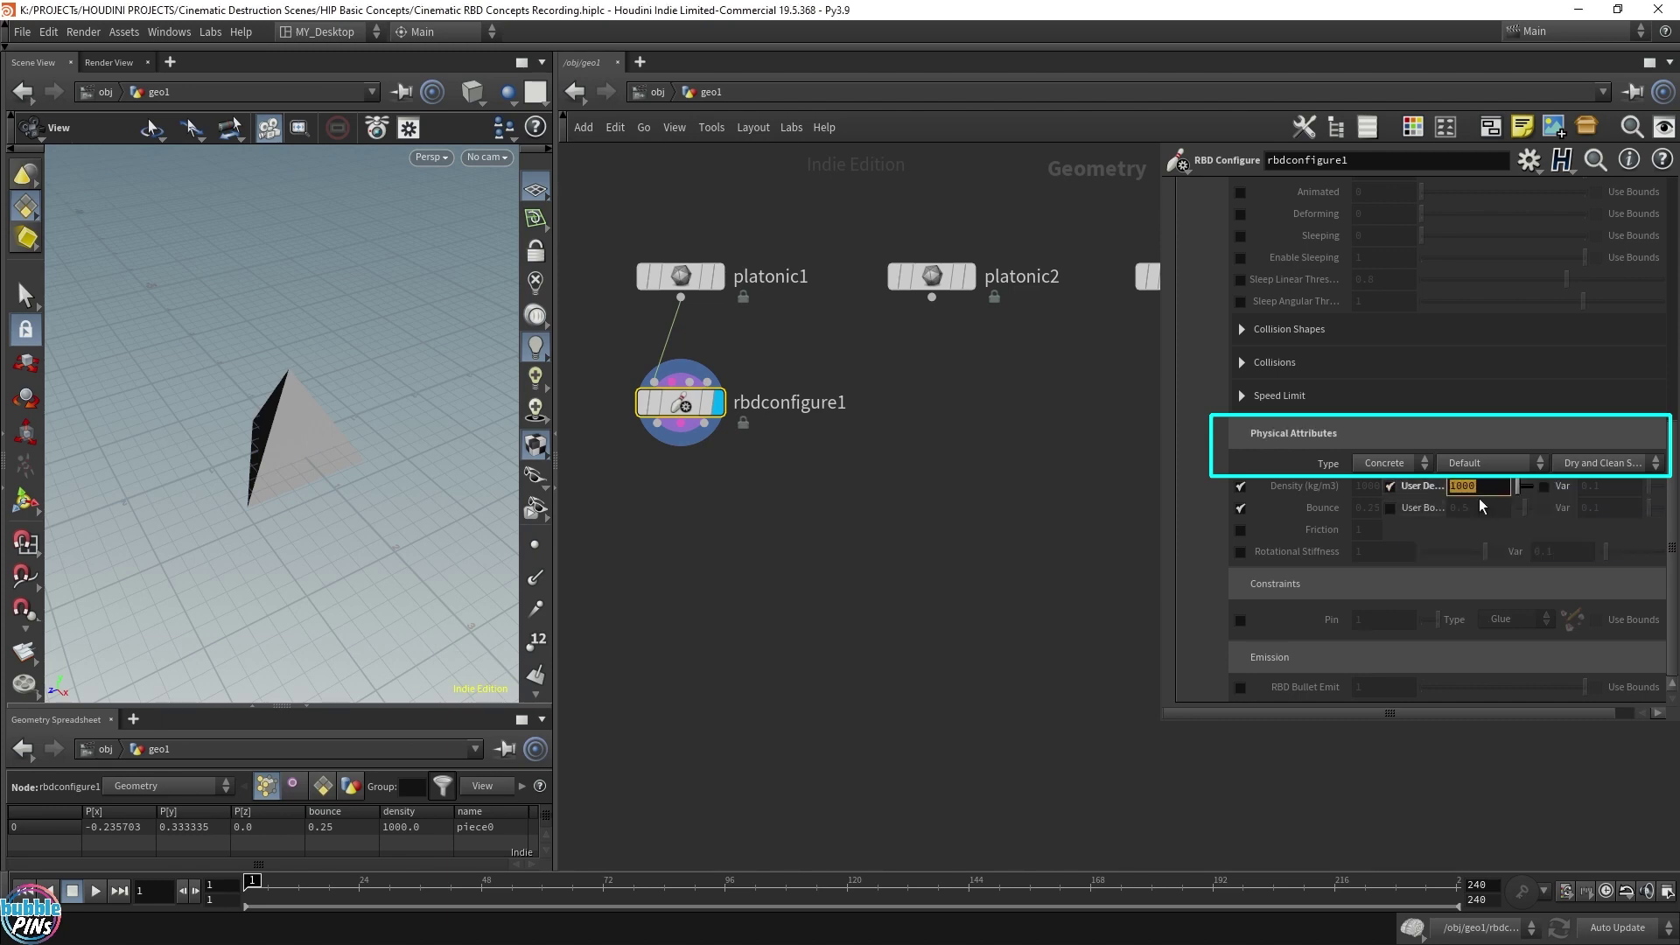
{"action": "left_click", "coordinate": [1390, 486]}
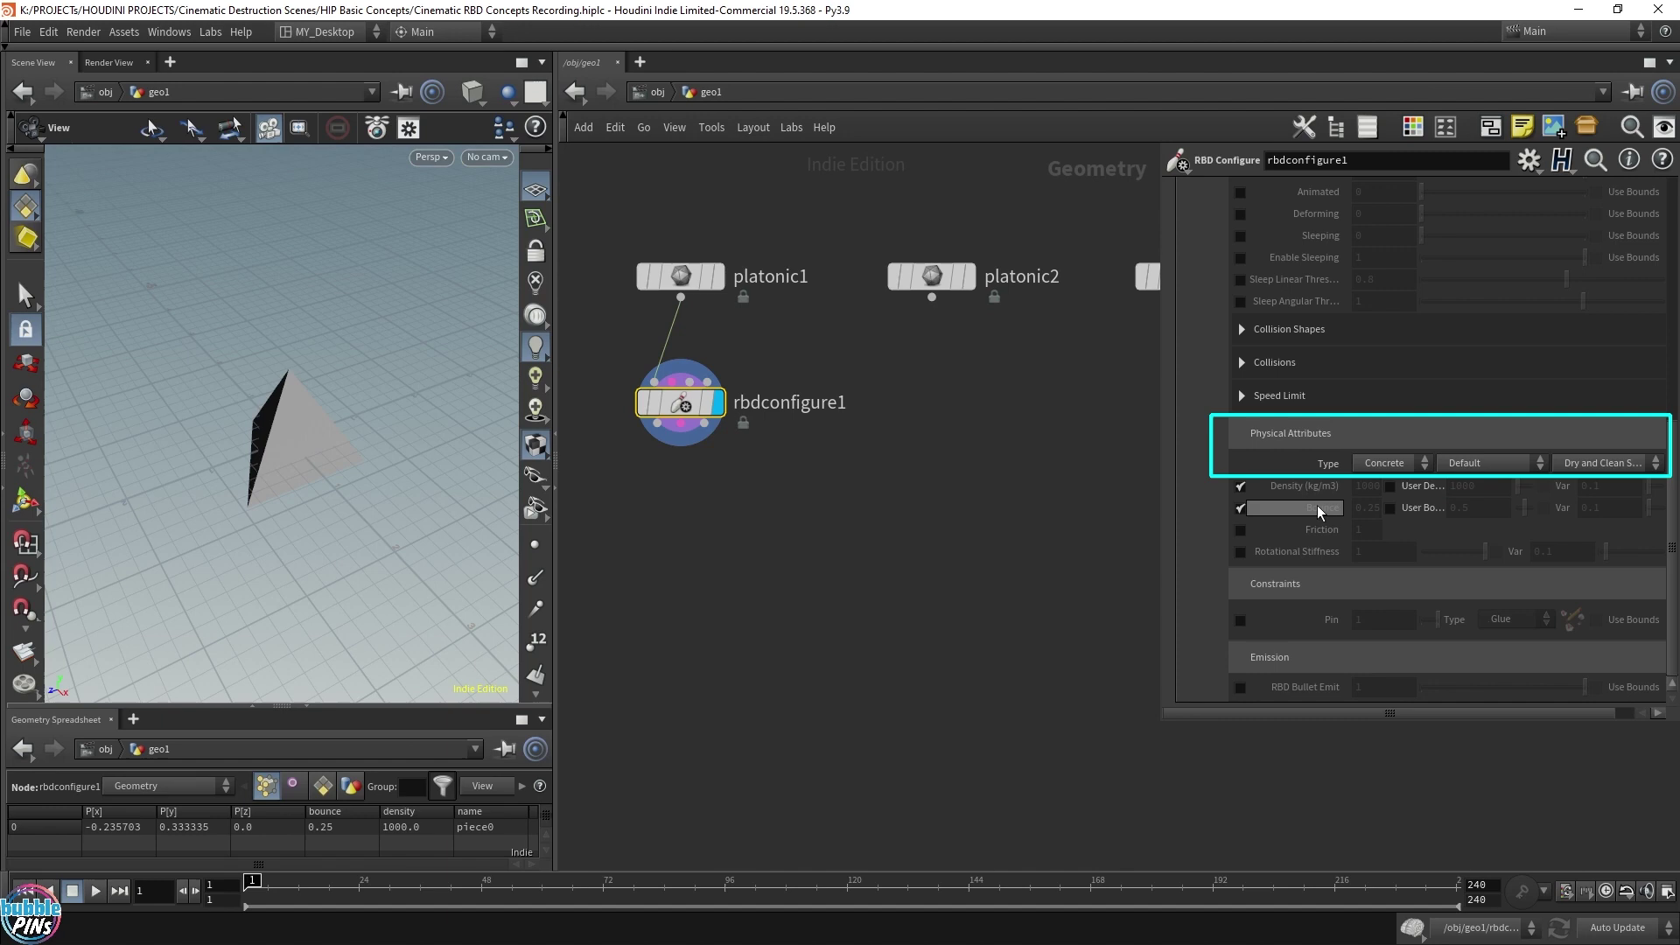
{"action": "left_click", "coordinate": [1390, 508]}
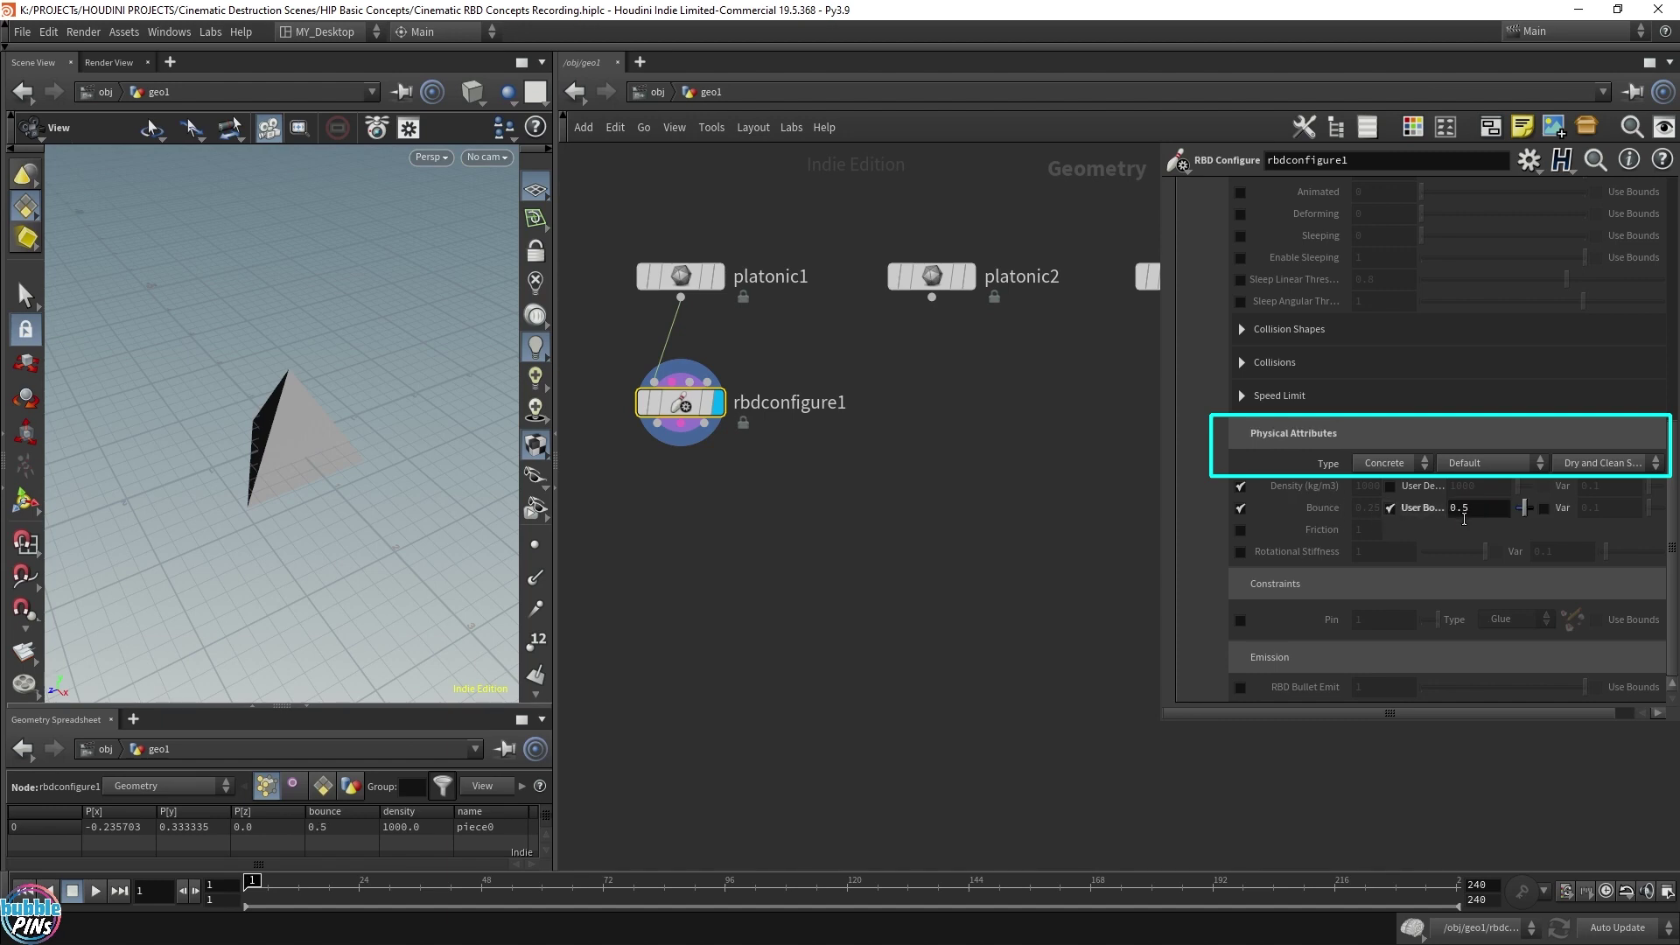
{"action": "left_click", "coordinate": [1391, 508]}
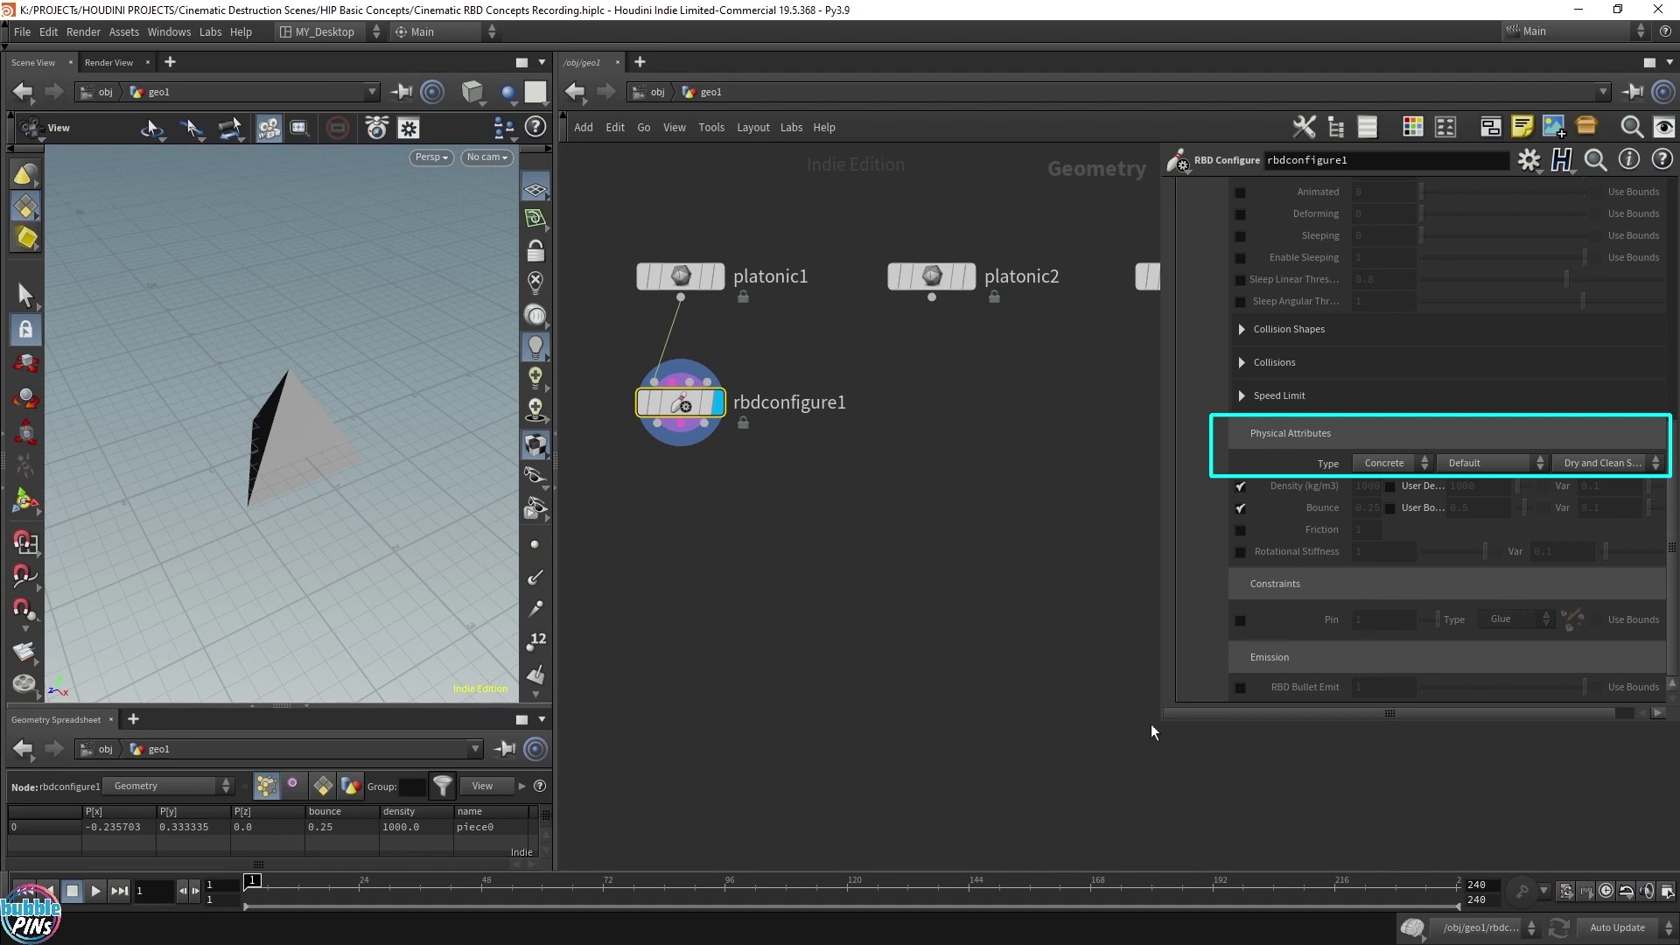
{"action": "left_click", "coordinate": [1022, 696]}
Duplicate rbdconfigure1 under platonic2 and platonic3, then select all three configure nodes
{"action": "key", "text": "p"}
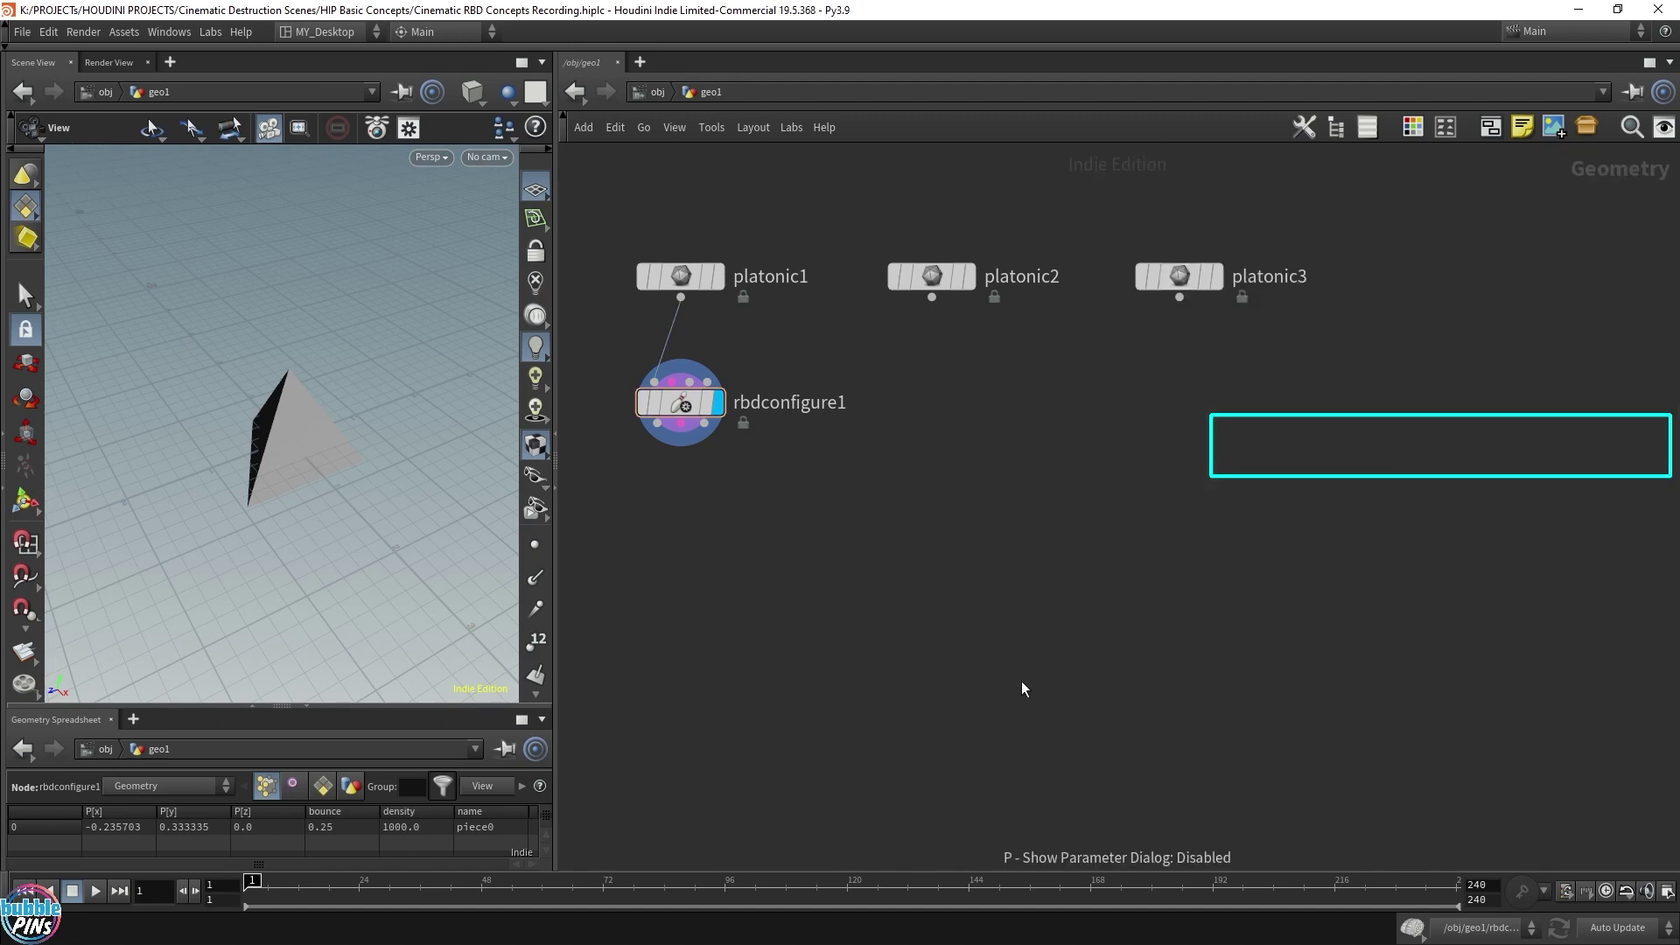
{"action": "left_click_drag", "start_coordinate": [684, 407], "coordinate": [1181, 404], "text": "alt"}
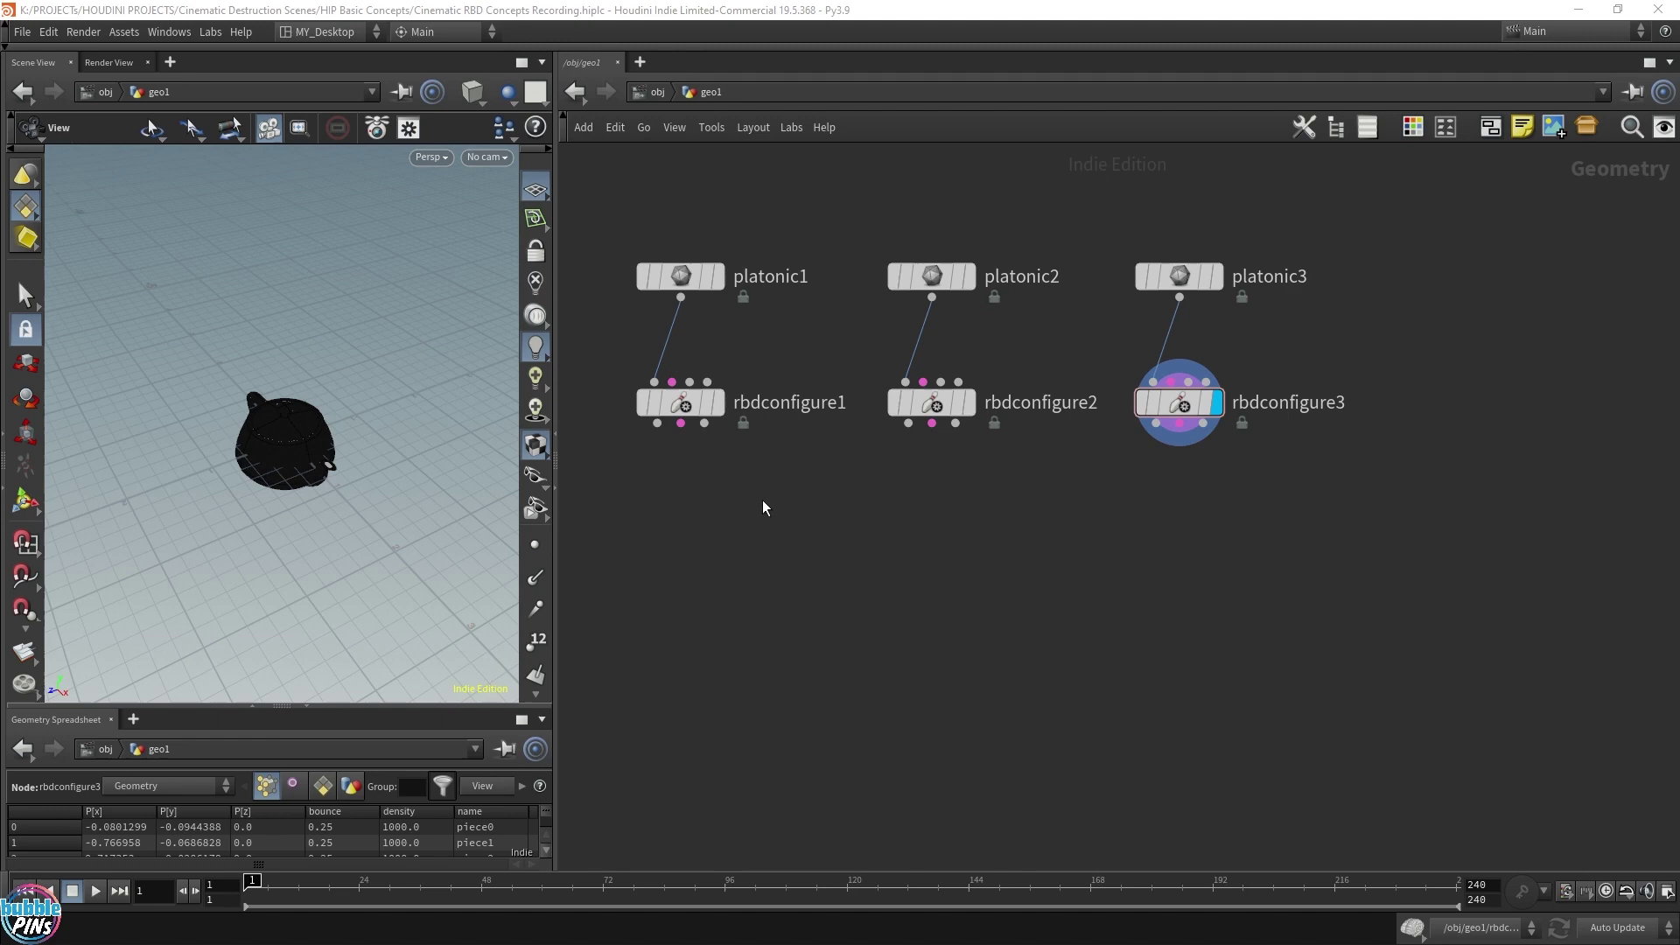
{"action": "left_click_drag", "start_coordinate": [627, 514], "coordinate": [1330, 377]}
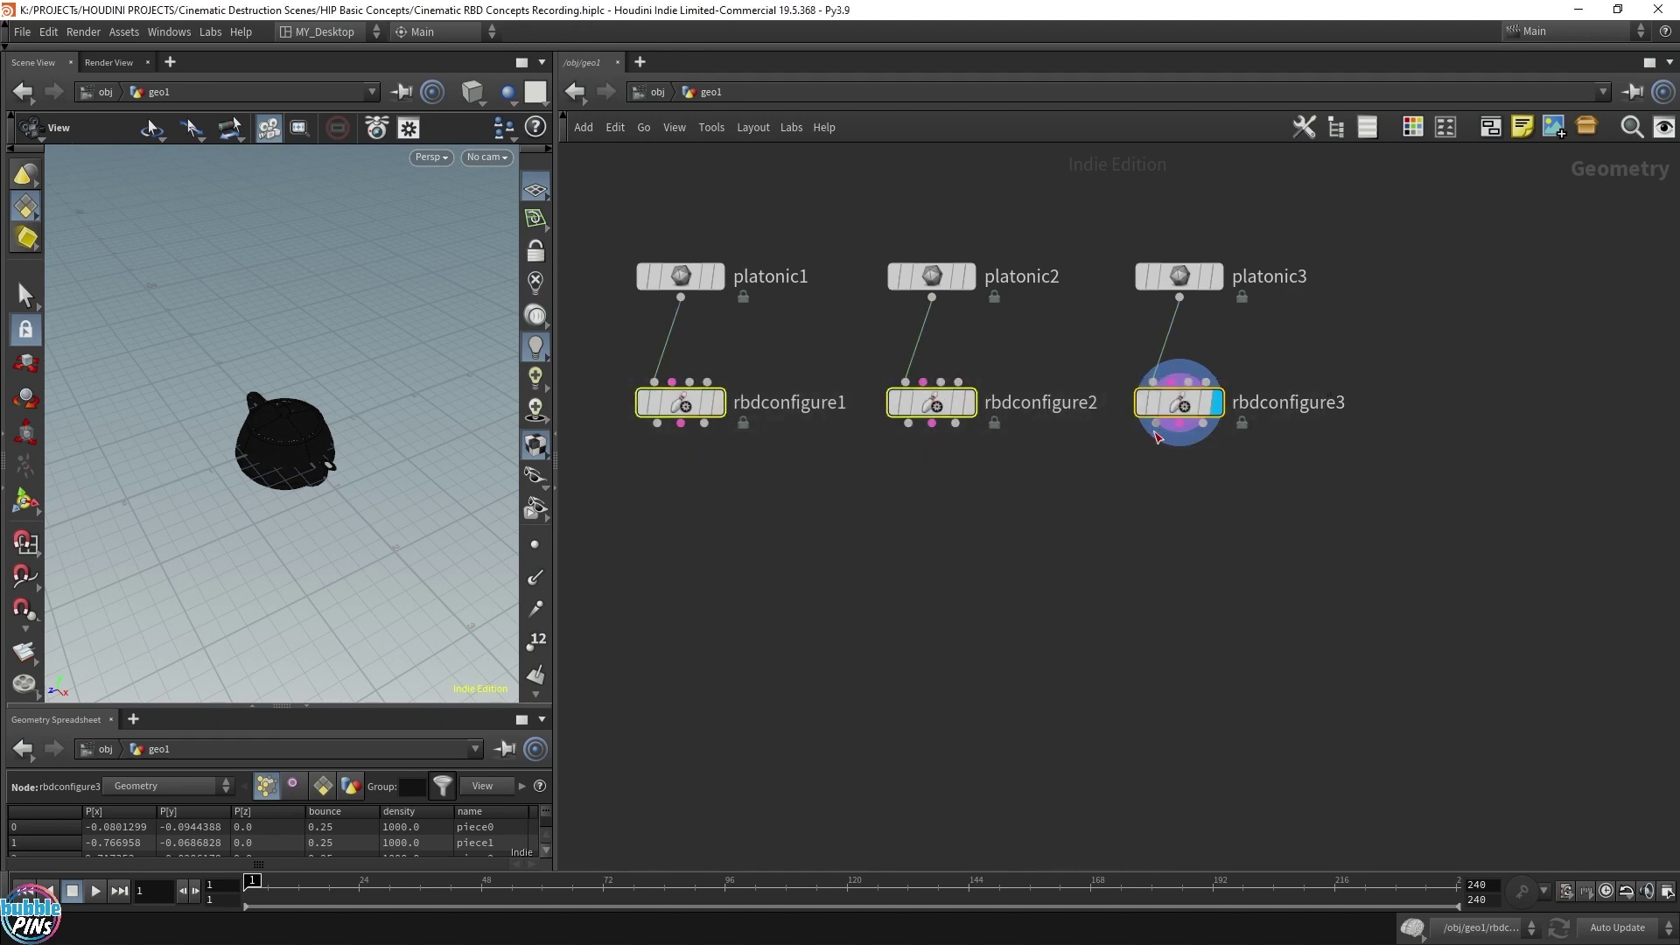
Combine the three rbdconfigure outputs in a new merge1 node
{"action": "left_click", "coordinate": [977, 731]}
{"action": "left_click", "coordinate": [1000, 724]}
{"action": "key", "text": "Escape"}
{"action": "left_click_drag", "start_coordinate": [903, 786], "coordinate": [1242, 644]}
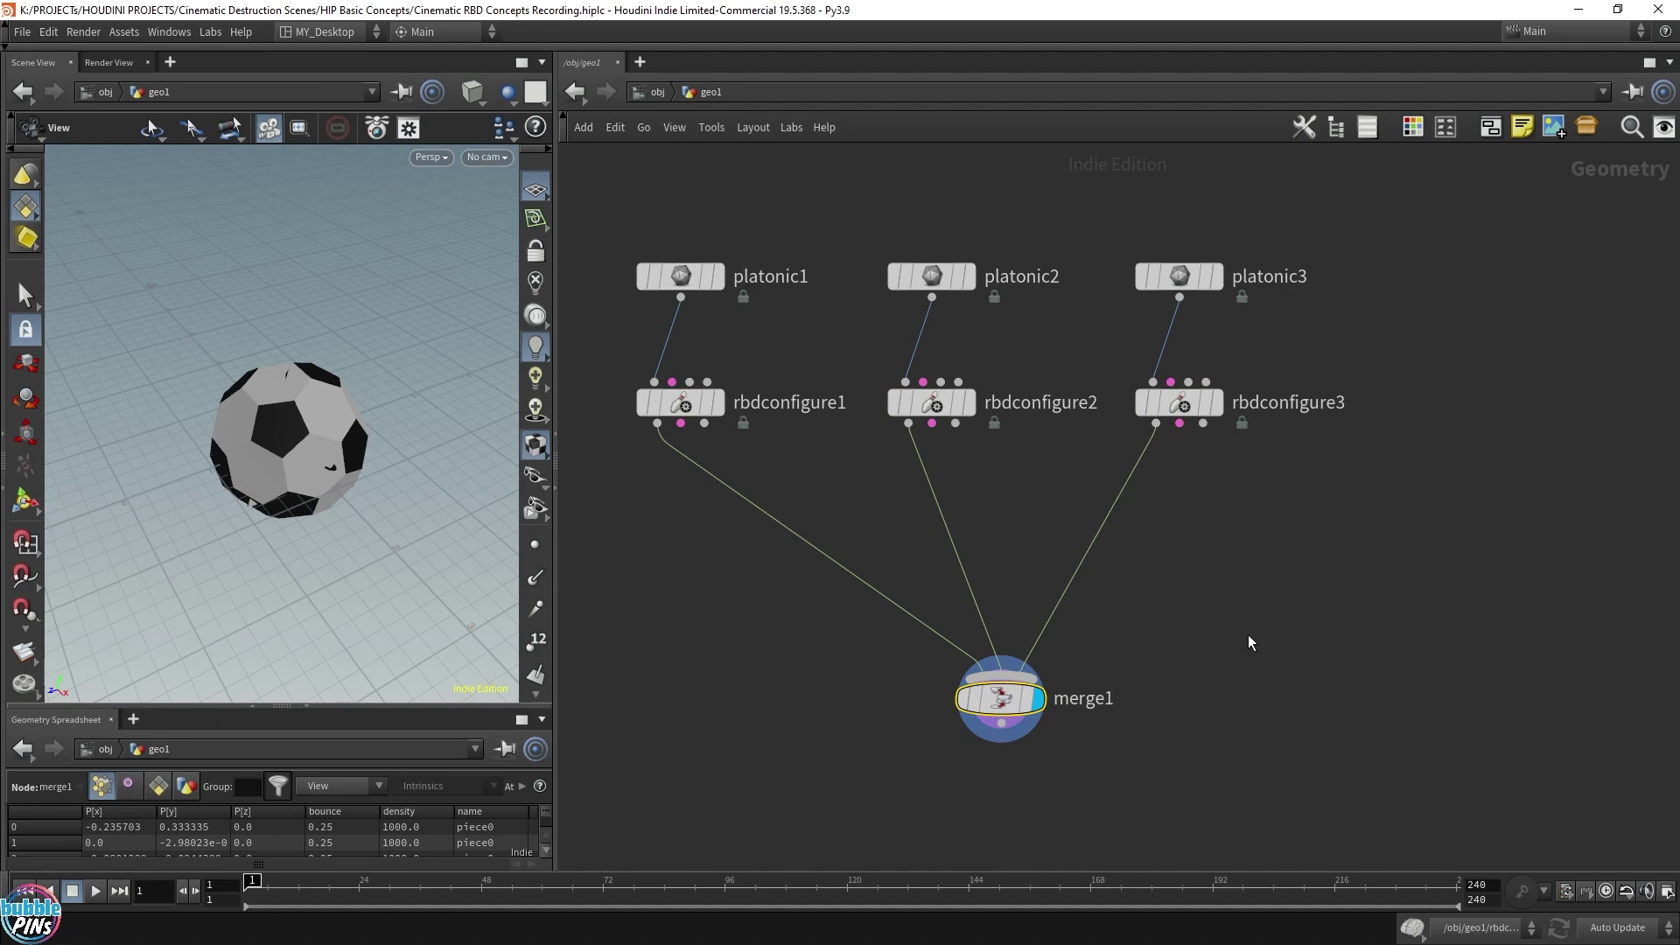
Delete merge1 and add rbdpack1 under rbdconfigure1
{"action": "key", "text": "Delete"}
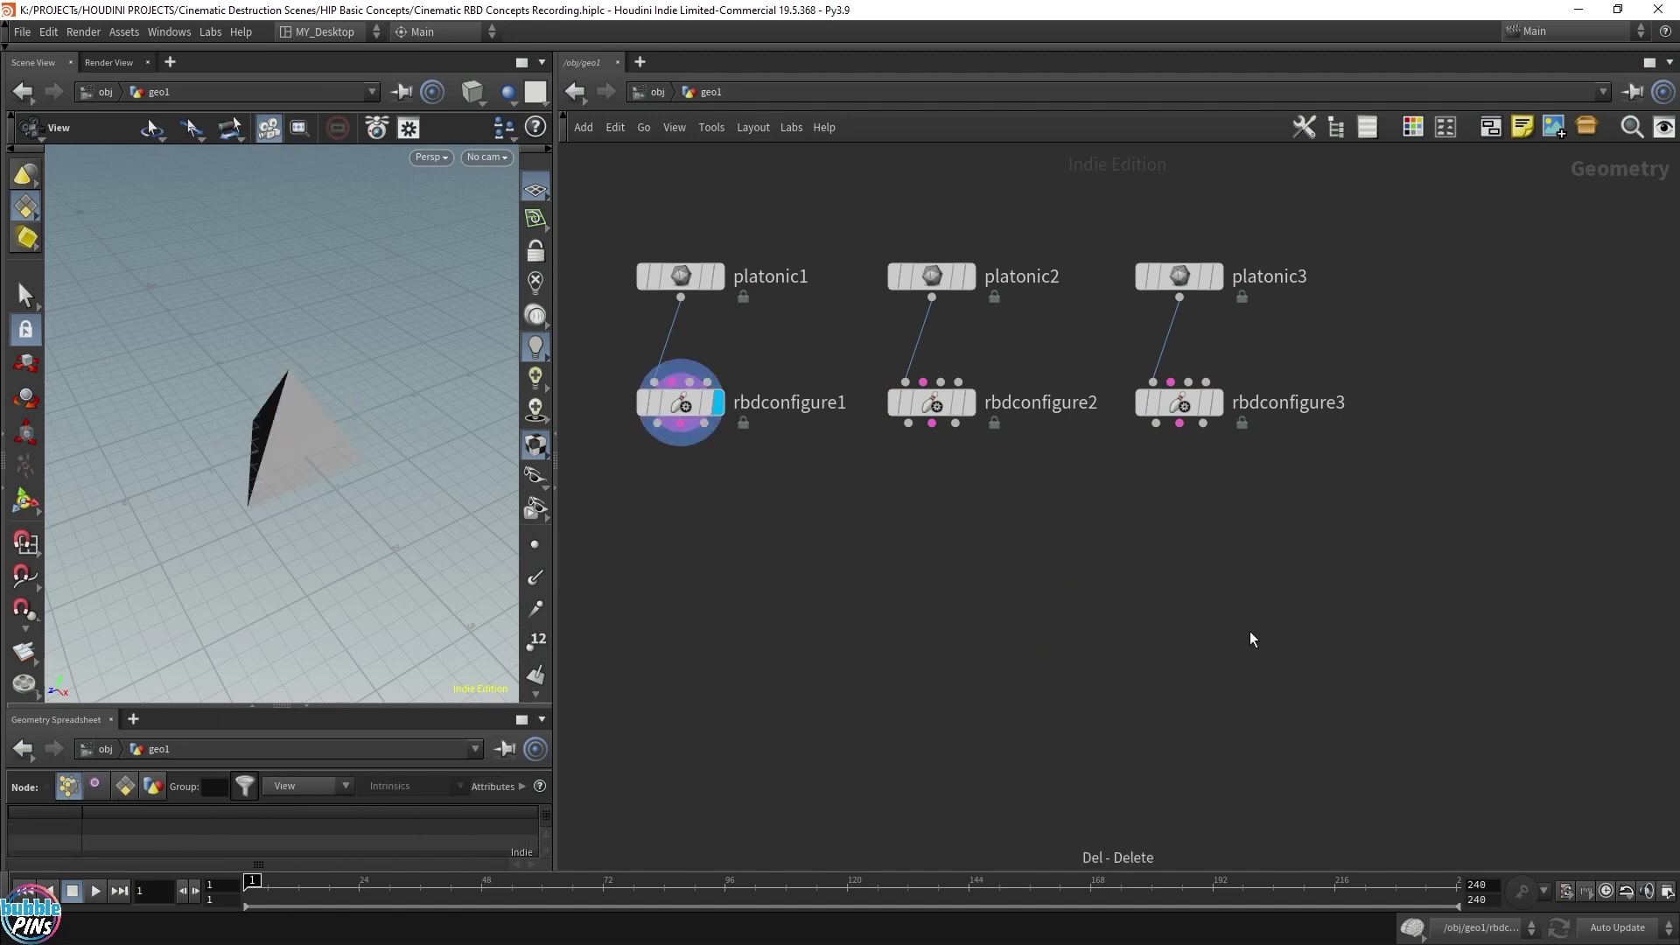
{"action": "key", "text": "Tab"}
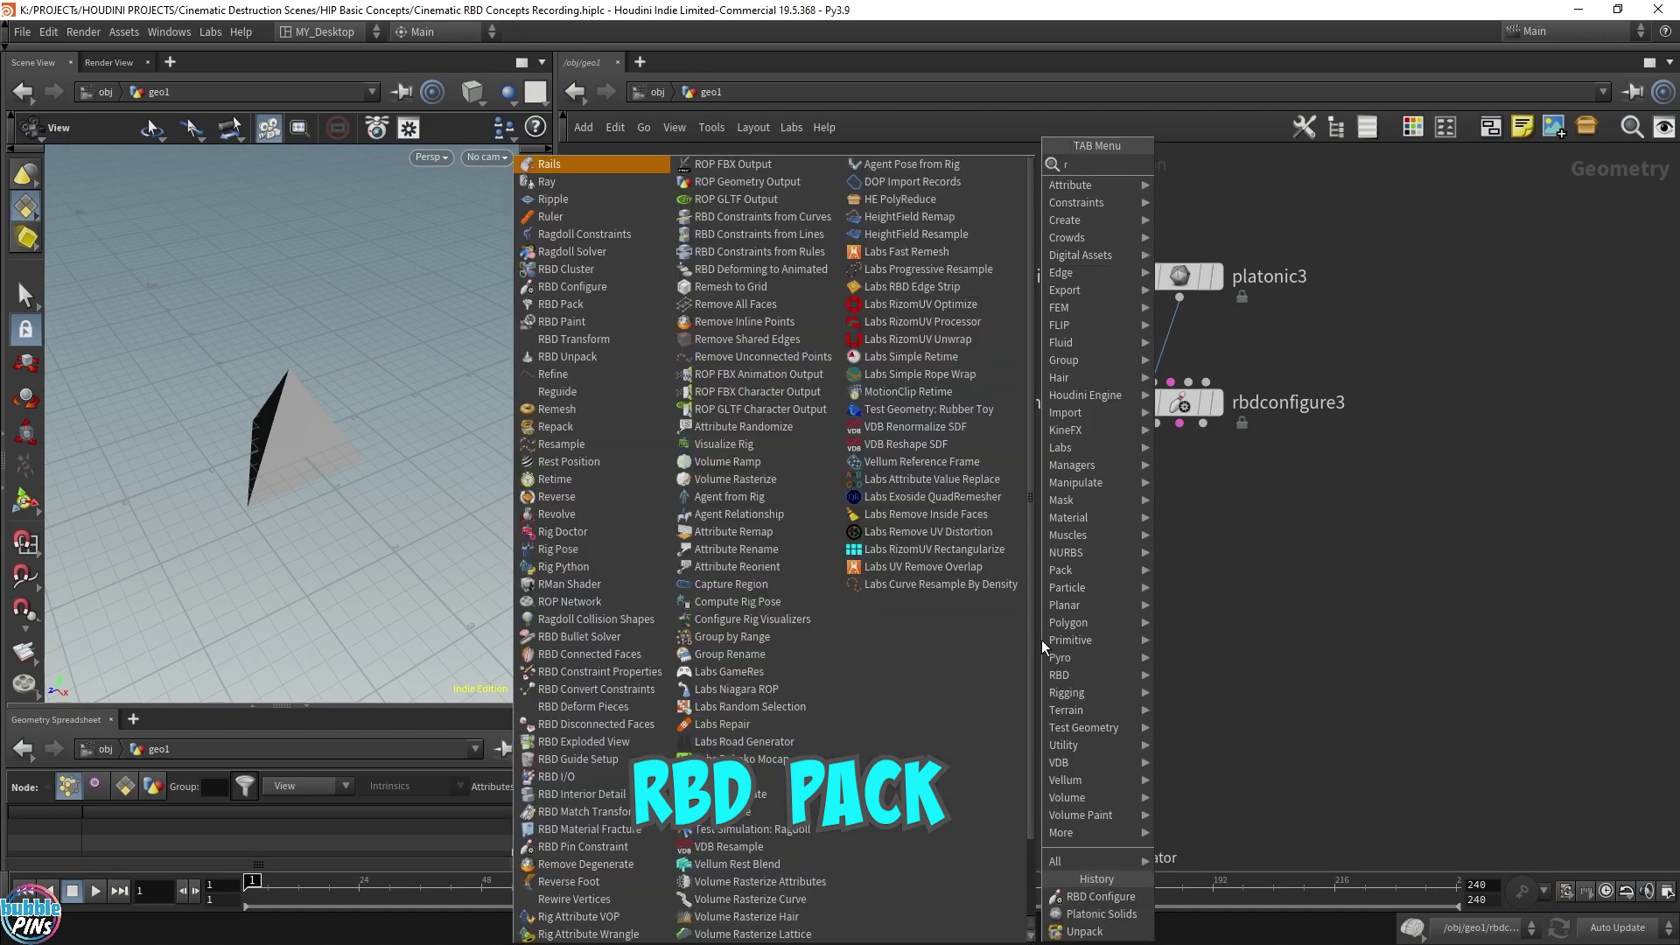
{"action": "type", "text": "rbd pac"}
{"action": "key", "text": "Return"}
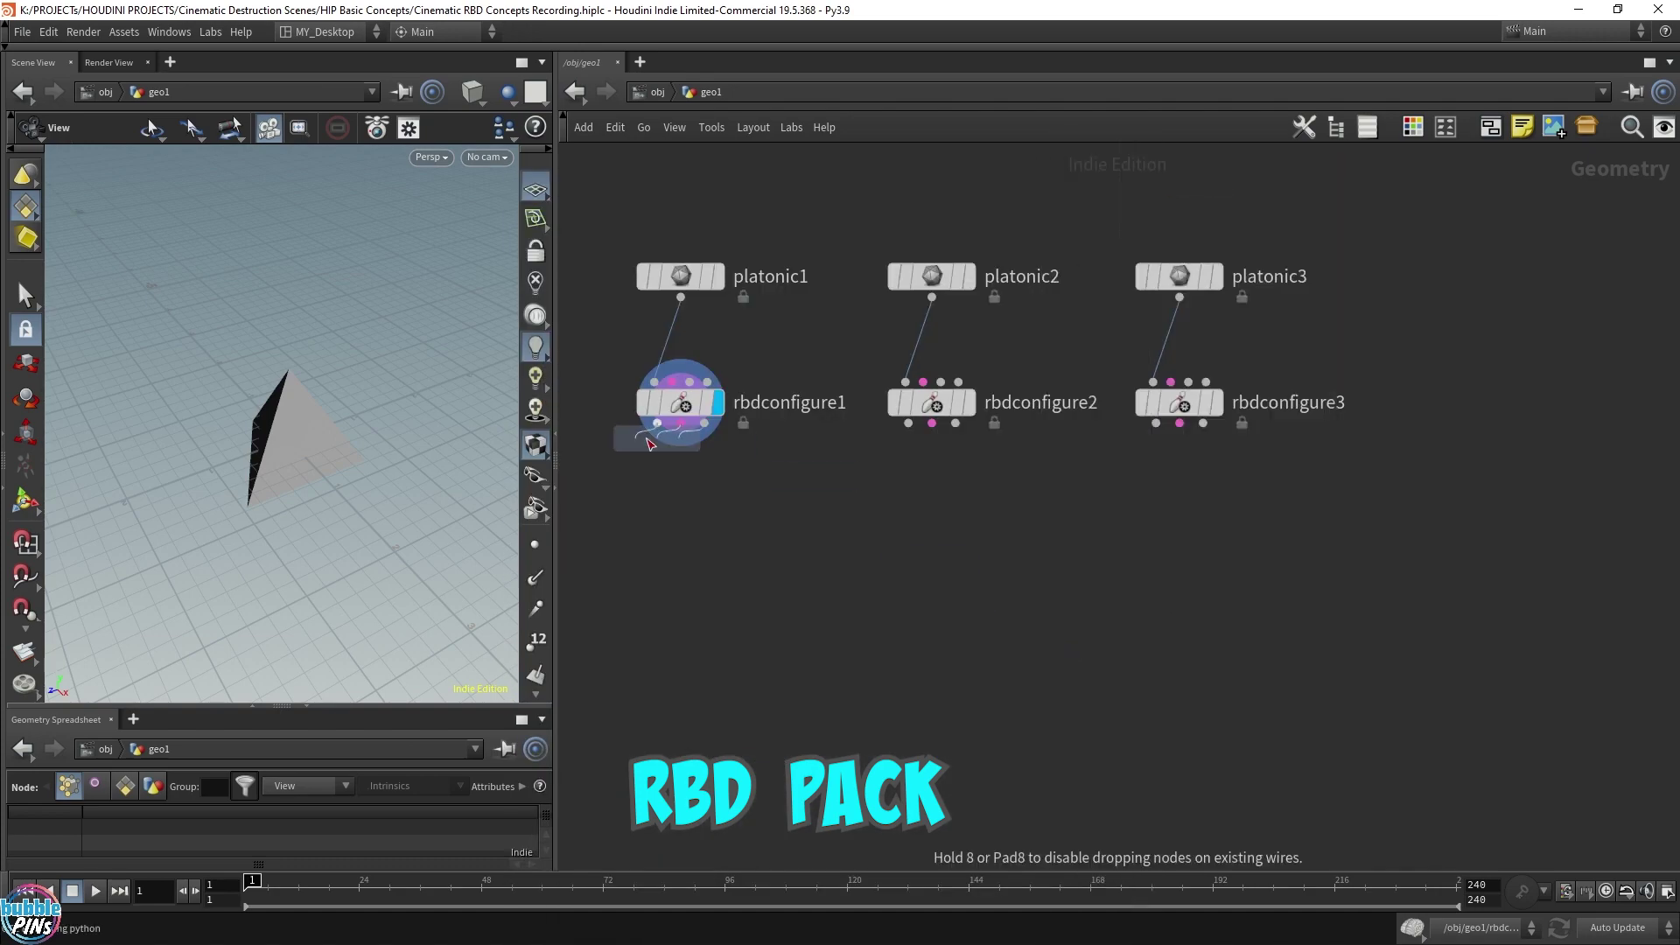
{"action": "left_click", "coordinate": [691, 562]}
Add rbdpack2 under rbdconfigure2 and rbdpack3 under rbdconfigure3
{"action": "key", "text": "Tab"}
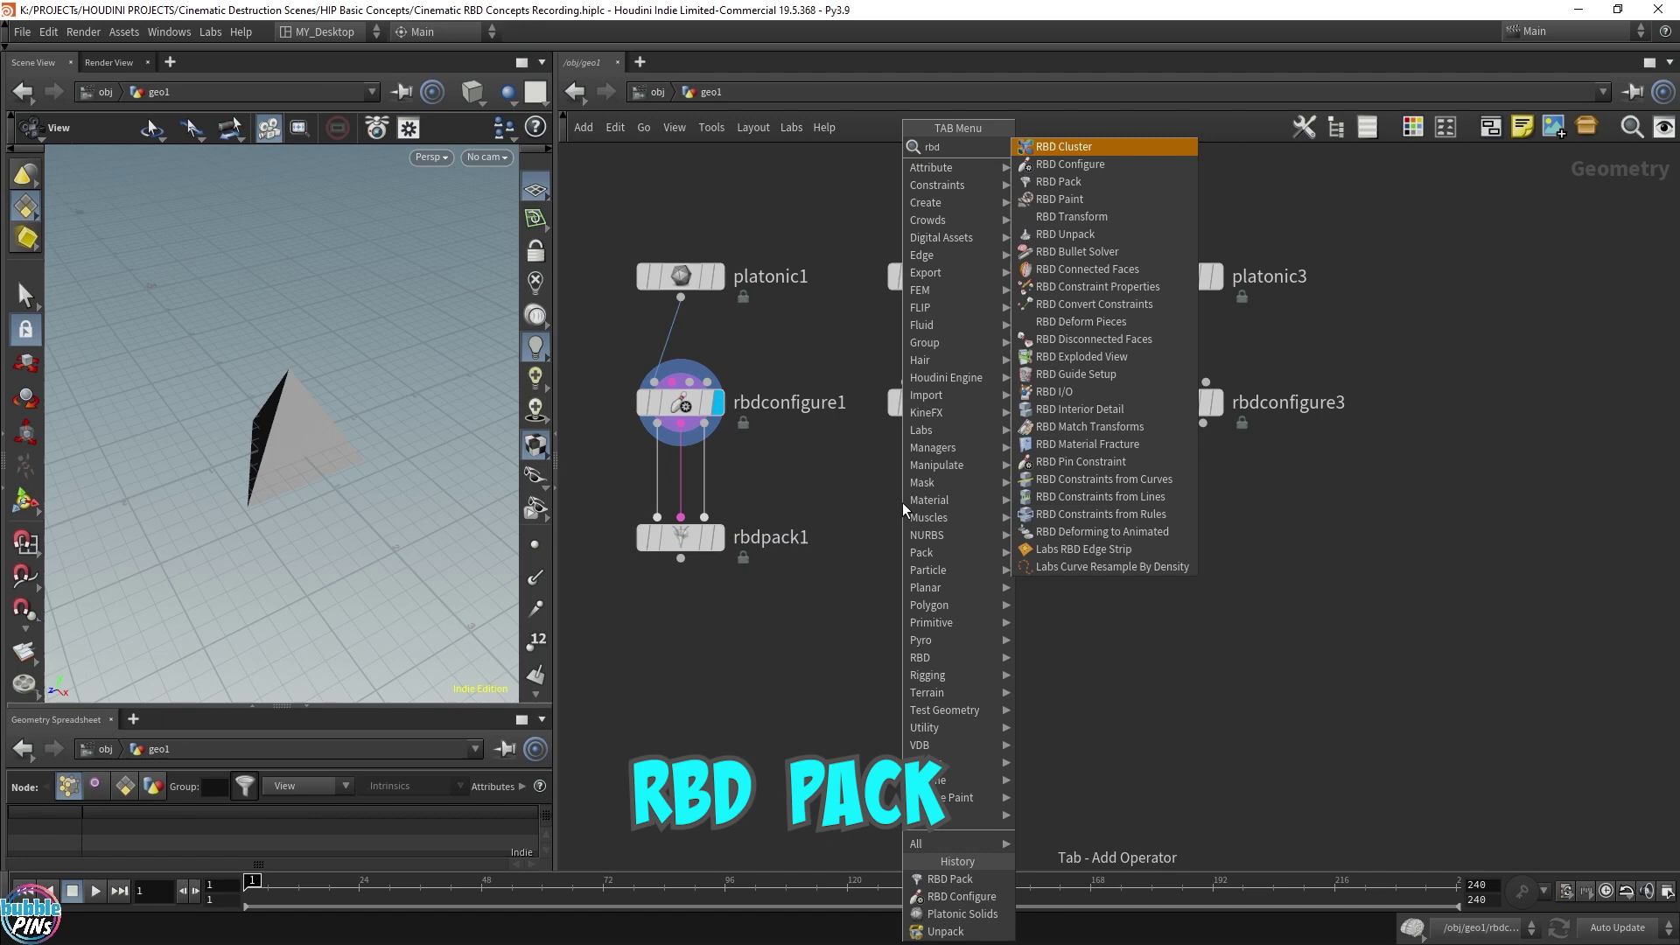
{"action": "key", "text": "Return"}
{"action": "left_click", "coordinate": [931, 490]}
{"action": "left_click", "coordinate": [1163, 398]}
{"action": "key", "text": "Tab"}
{"action": "type", "text": "r"}
{"action": "left_click", "coordinate": [1201, 879]}
{"action": "left_click", "coordinate": [1172, 529]}
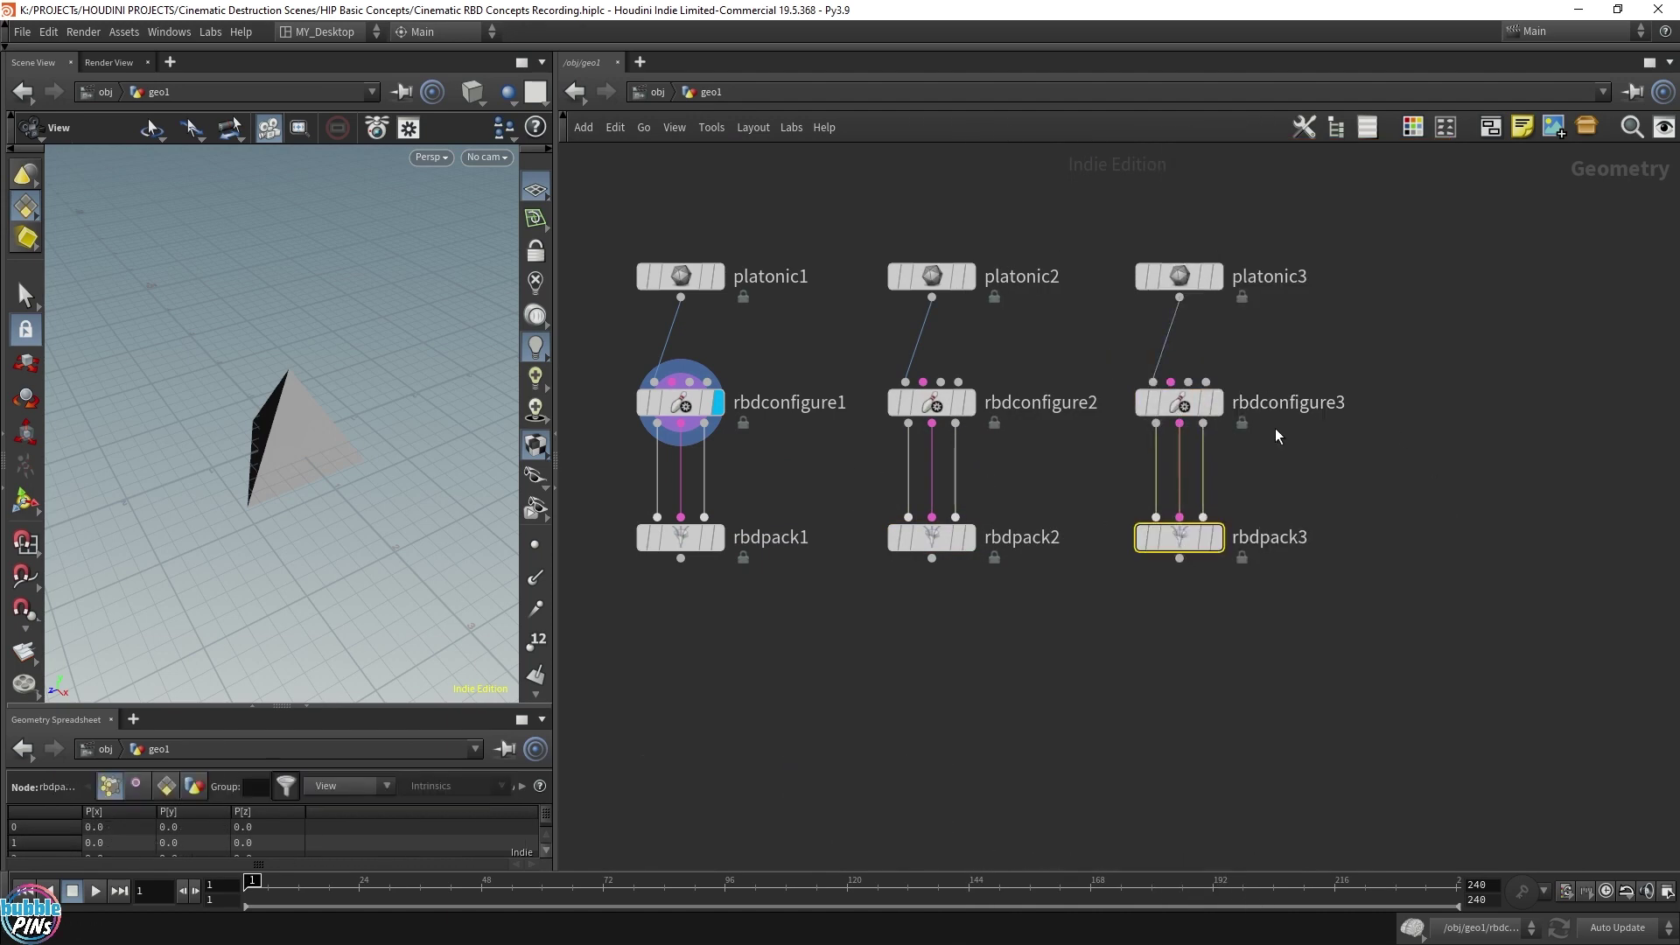
Merge the three rbdpack outputs into a new merge1
{"action": "scroll", "coordinate": [1338, 589], "scroll_direction": "down", "scroll_amount": 2}
{"action": "middle_click_drag", "start_coordinate": [1339, 589], "coordinate": [1237, 515]}
{"action": "left_click_drag", "start_coordinate": [1235, 504], "coordinate": [665, 421]}
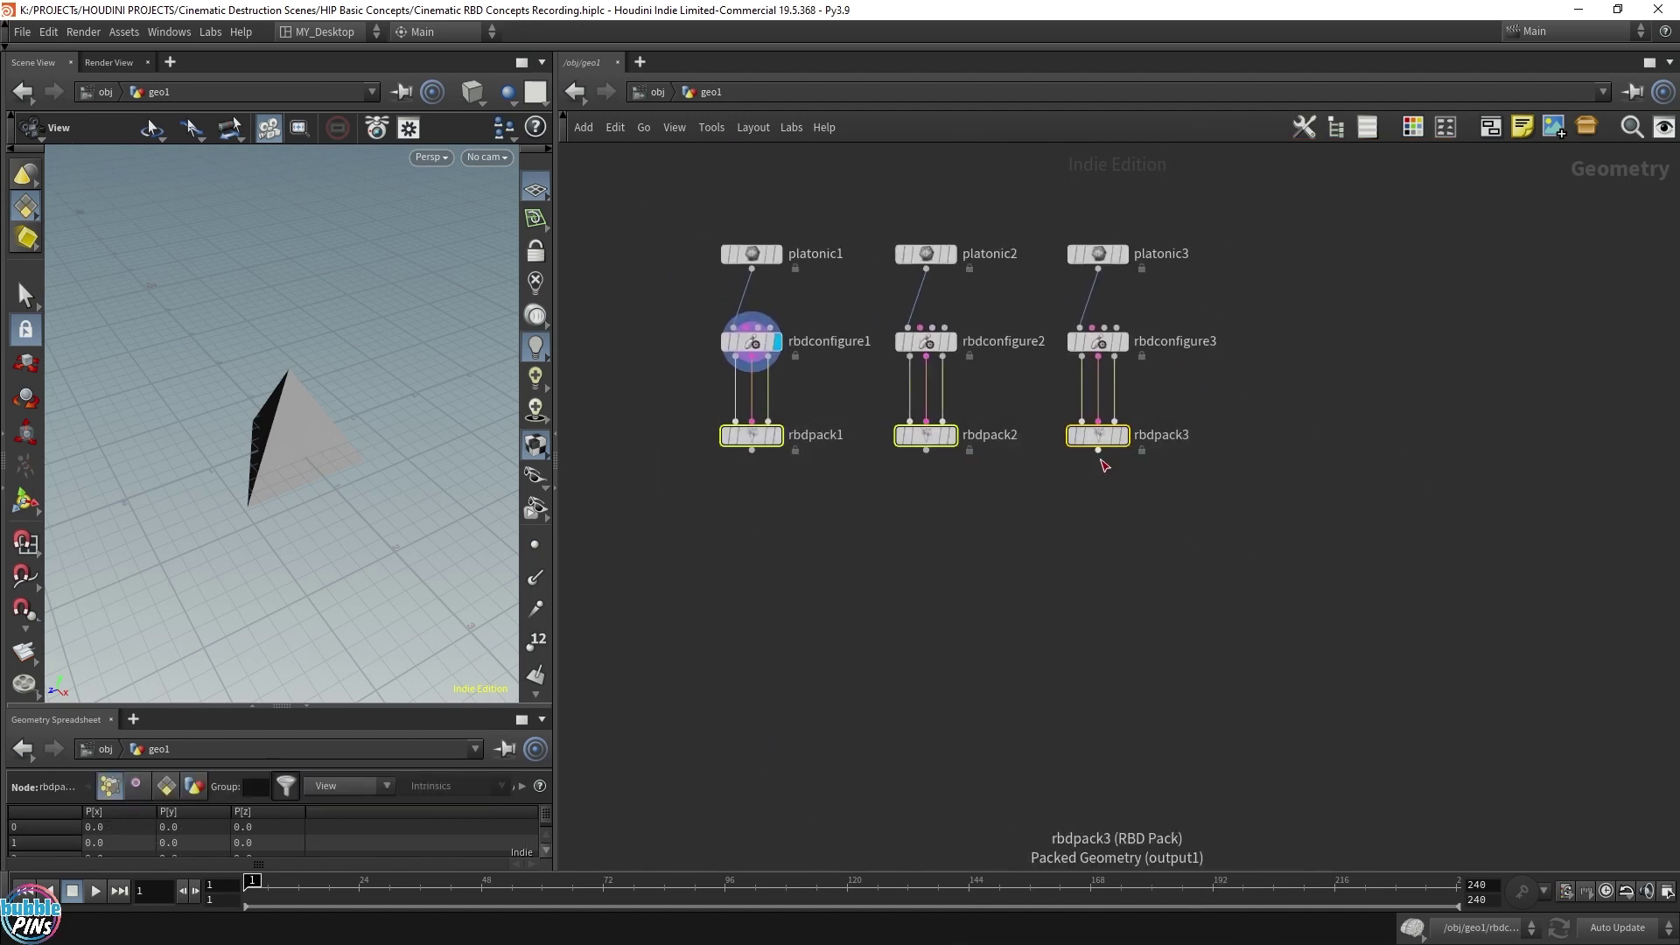
{"action": "left_click_drag", "start_coordinate": [1098, 451], "coordinate": [931, 710]}
{"action": "key", "text": "Escape"}
{"action": "left_click", "coordinate": [1245, 639]}
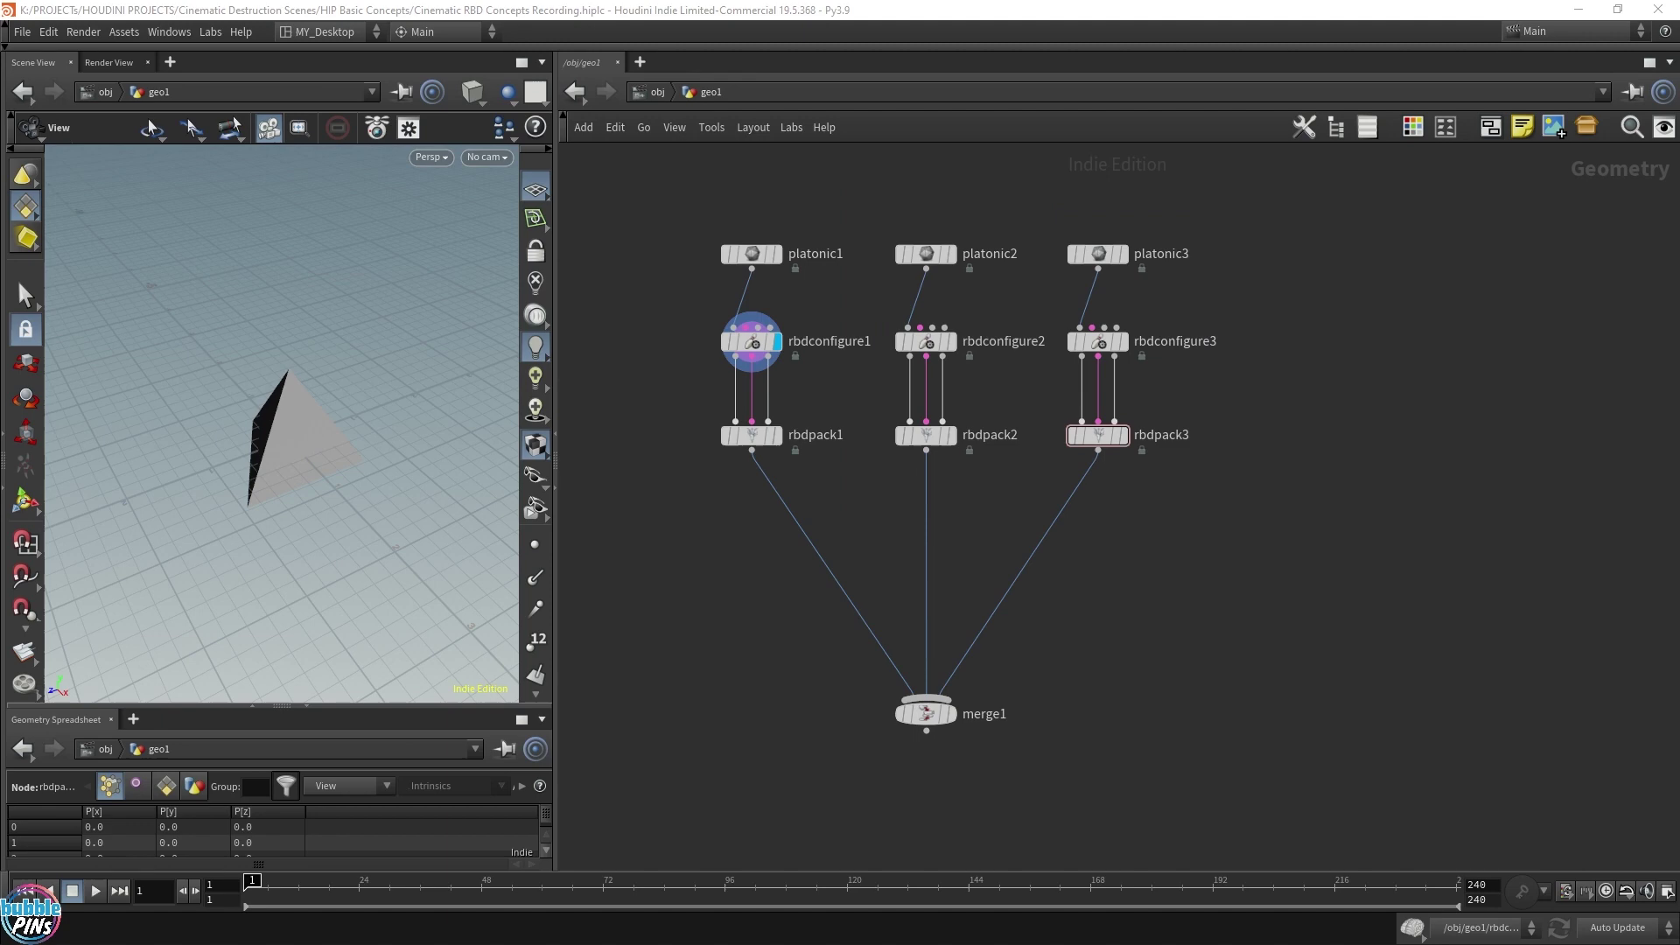
Add a Curve Bezier node, curve1, beside the RBD nodes
{"action": "scroll", "coordinate": [972, 686], "scroll_direction": "down", "scroll_amount": 5}
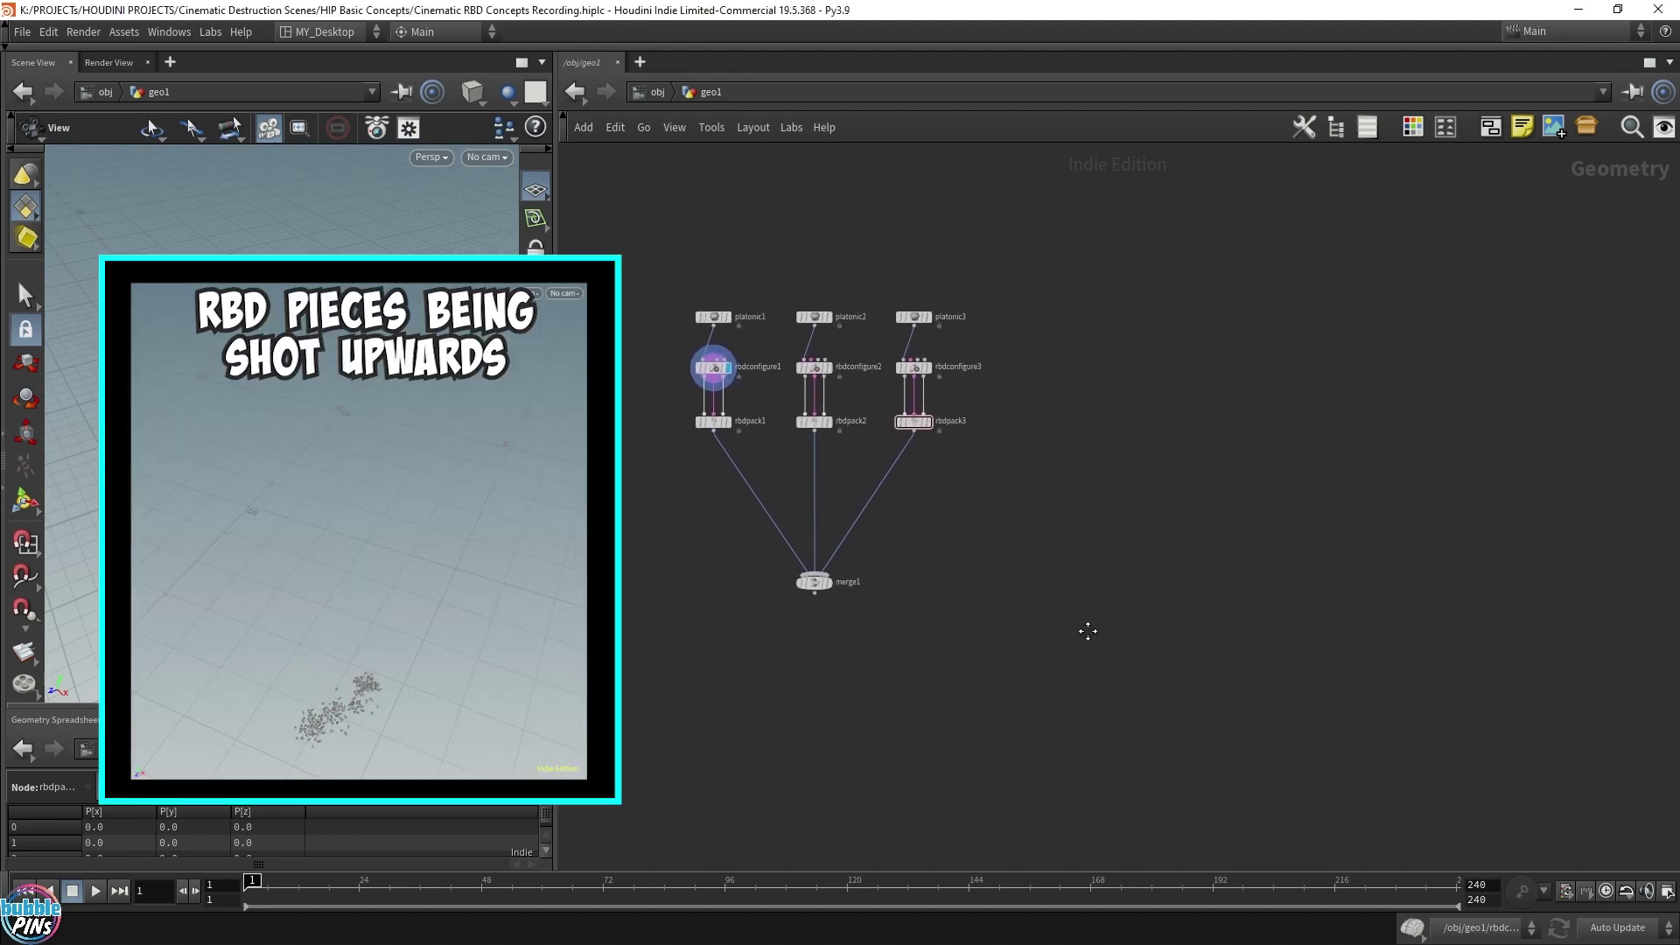
{"action": "middle_click_drag", "start_coordinate": [1038, 654], "coordinate": [1080, 656]}
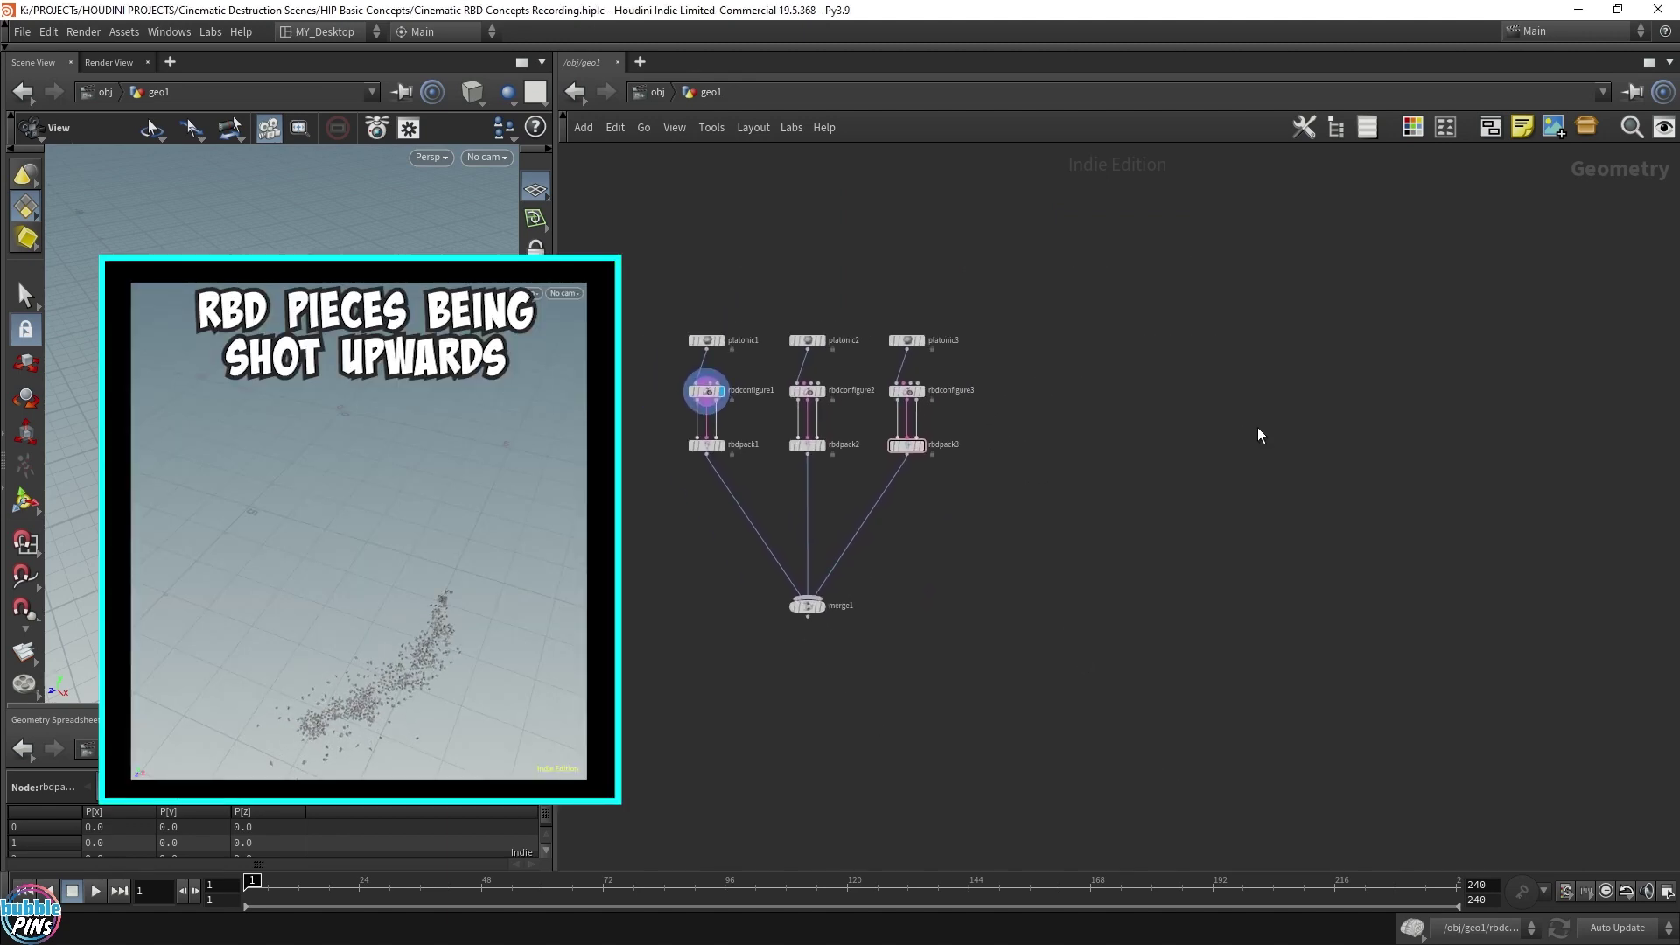
{"action": "middle_click_drag", "start_coordinate": [1314, 635], "coordinate": [1312, 545]}
{"action": "key", "text": "Tab"}
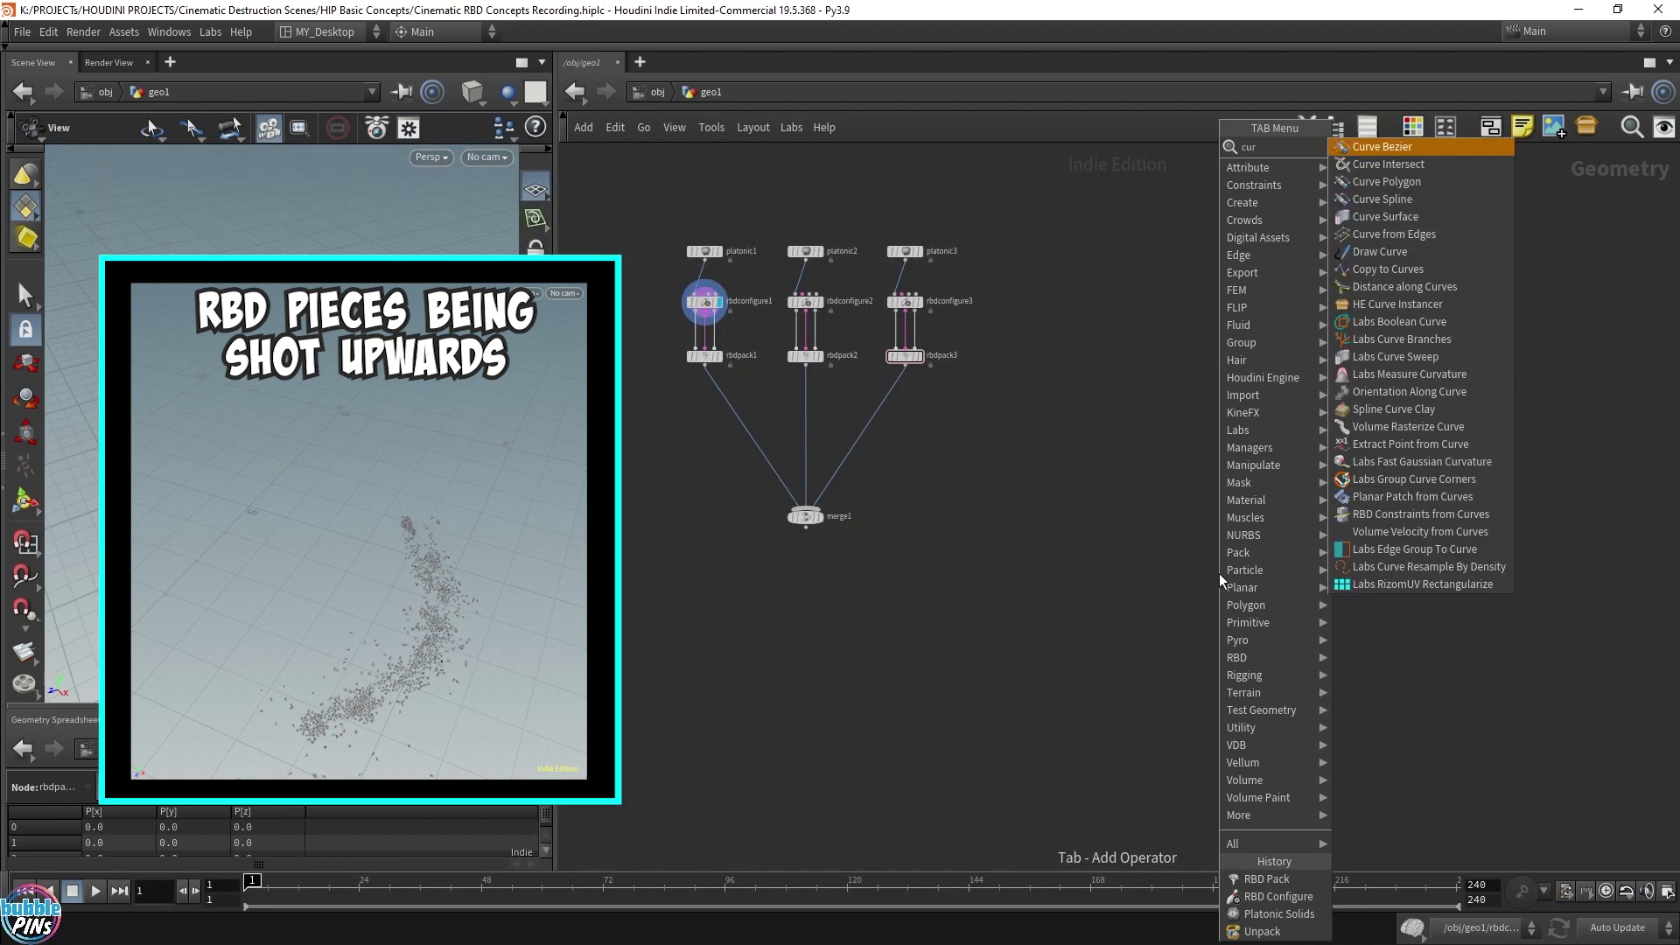
{"action": "left_click", "coordinate": [1400, 145]}
{"action": "left_click", "coordinate": [1182, 567]}
{"action": "mouse_move", "coordinate": [1172, 584]}
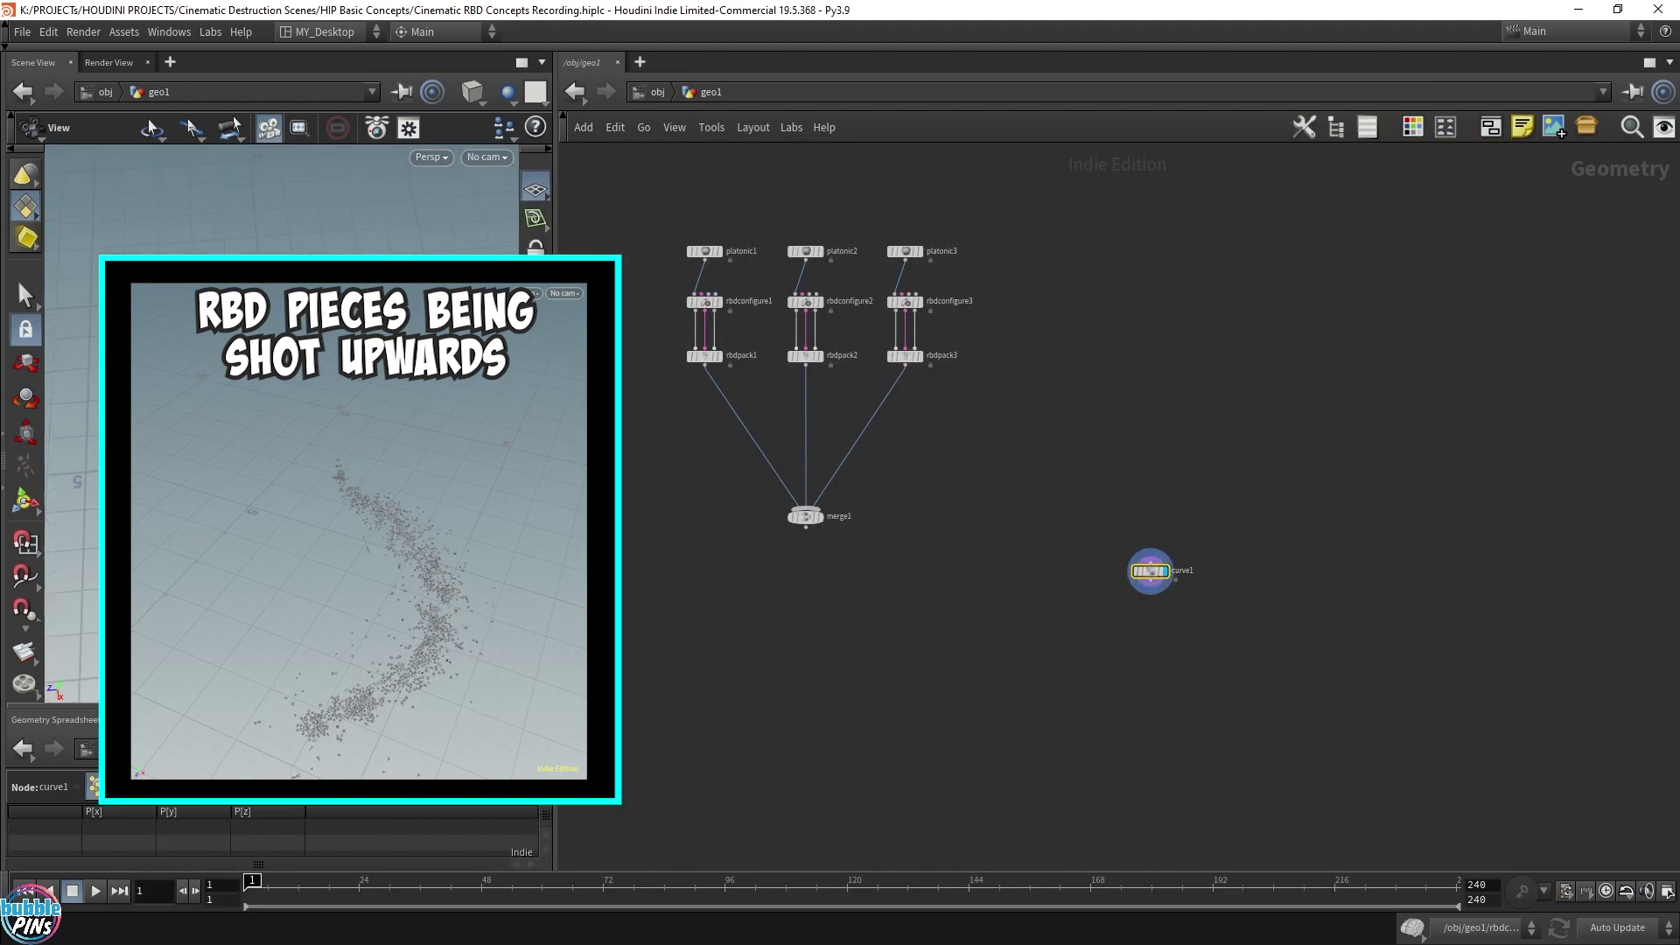
Draw the first three points of a winding Bézier curve across the grid
{"action": "left_click_drag", "start_coordinate": [353, 476], "coordinate": [382, 452]}
{"action": "key", "text": "Return"}
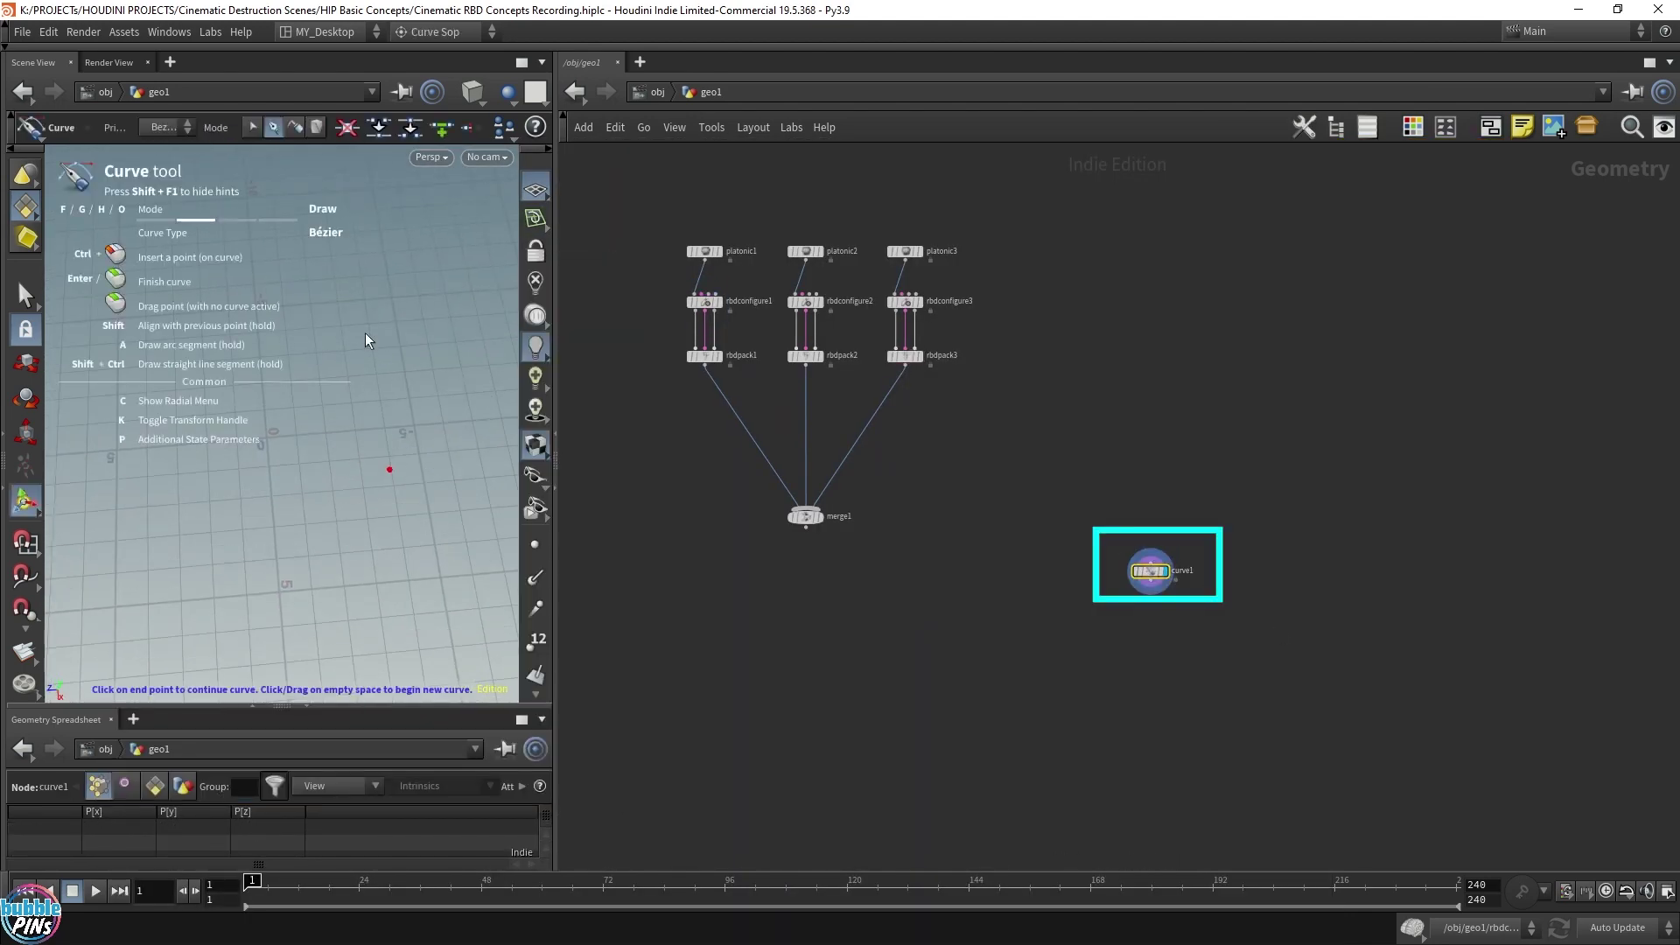
{"action": "left_click", "coordinate": [207, 231]}
{"action": "left_click_drag", "start_coordinate": [390, 338], "coordinate": [364, 461]}
{"action": "left_click_drag", "start_coordinate": [245, 403], "coordinate": [158, 447]}
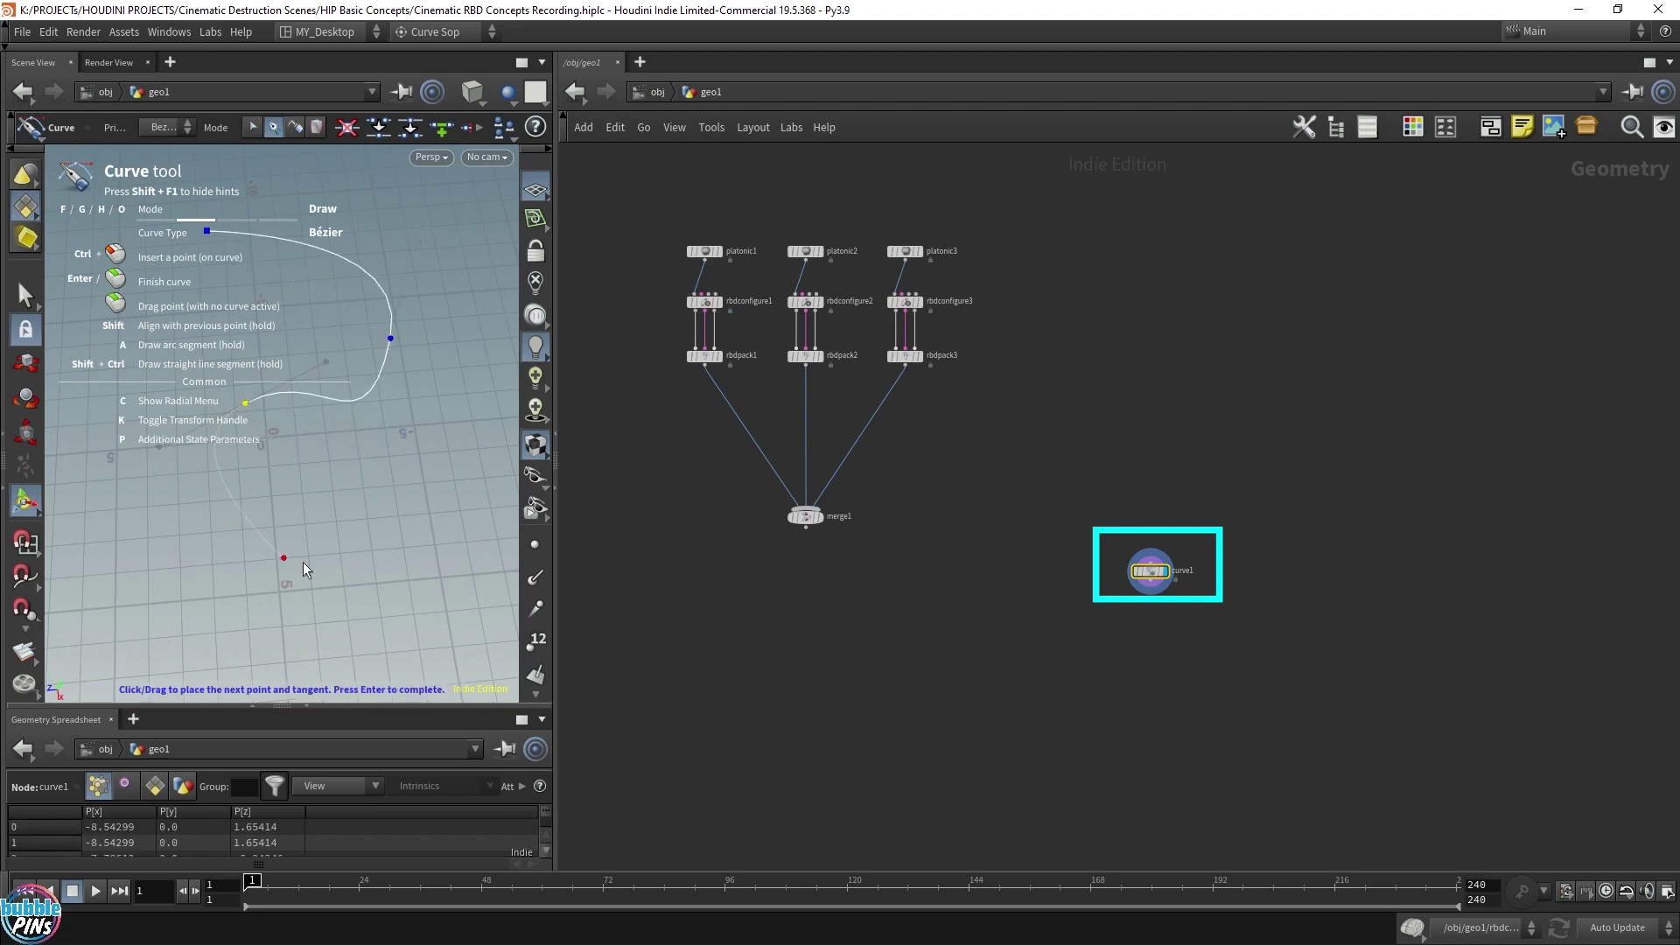
Finish the curve with a fourth point and add resample1 below curve1
{"action": "left_click_drag", "start_coordinate": [321, 524], "coordinate": [386, 514]}
{"action": "key", "text": "Return"}
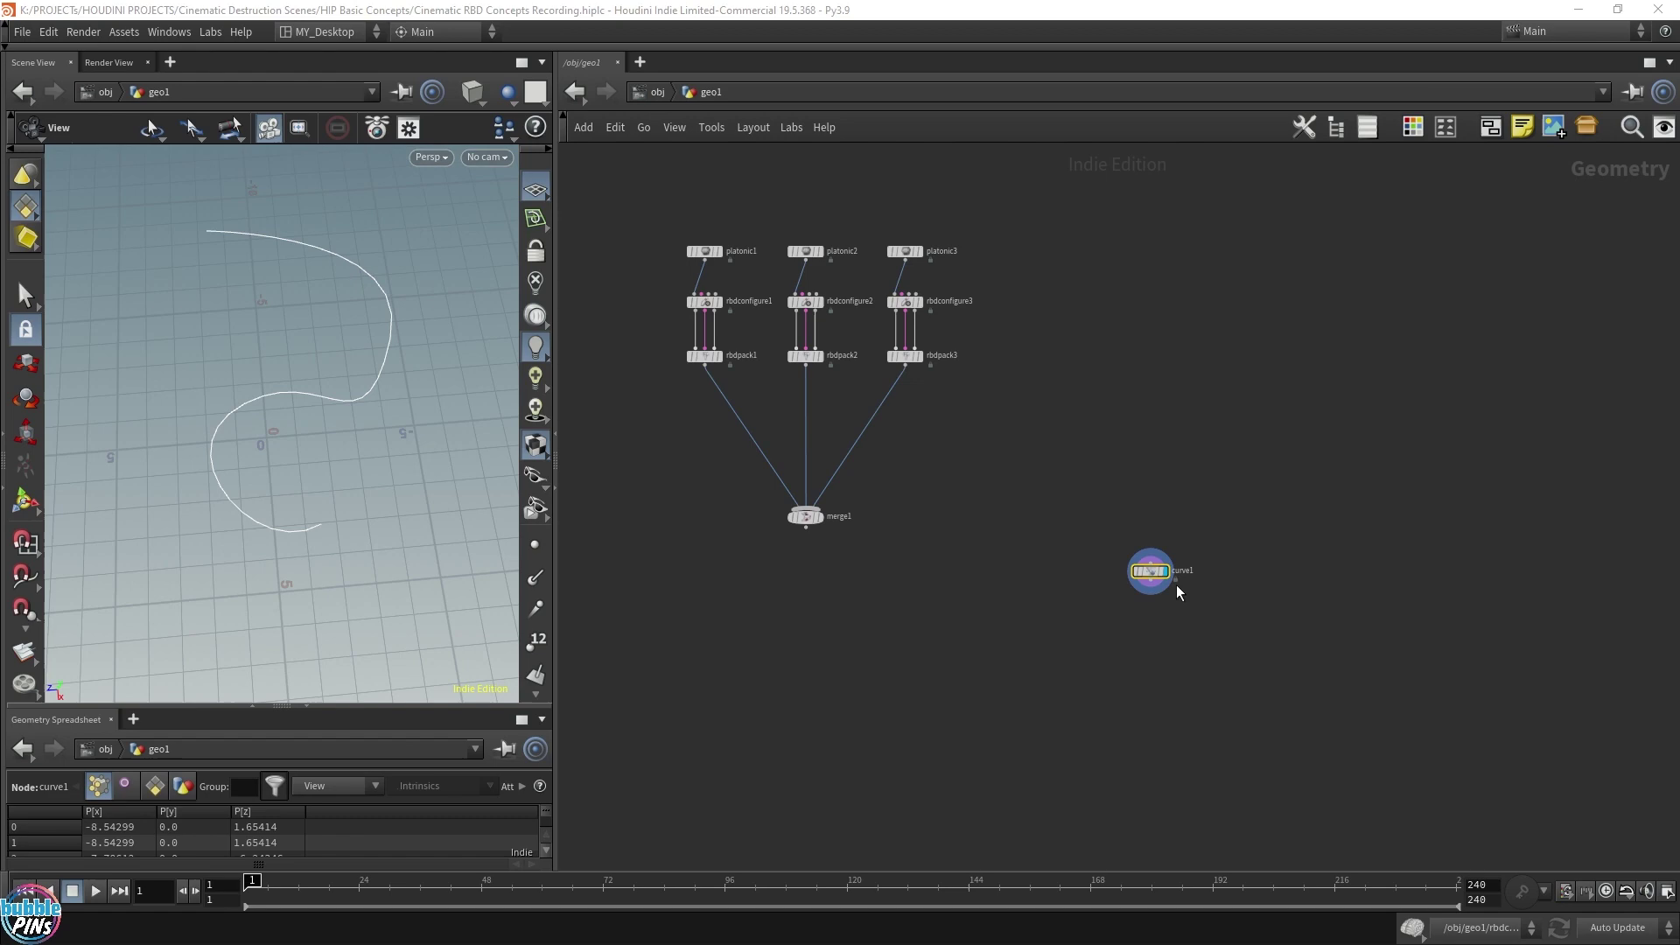
{"action": "scroll", "coordinate": [1176, 585], "scroll_direction": "up", "scroll_amount": 3}
{"action": "key", "text": "Tab"}
{"action": "type", "text": "resample"}
{"action": "key", "text": "Return"}
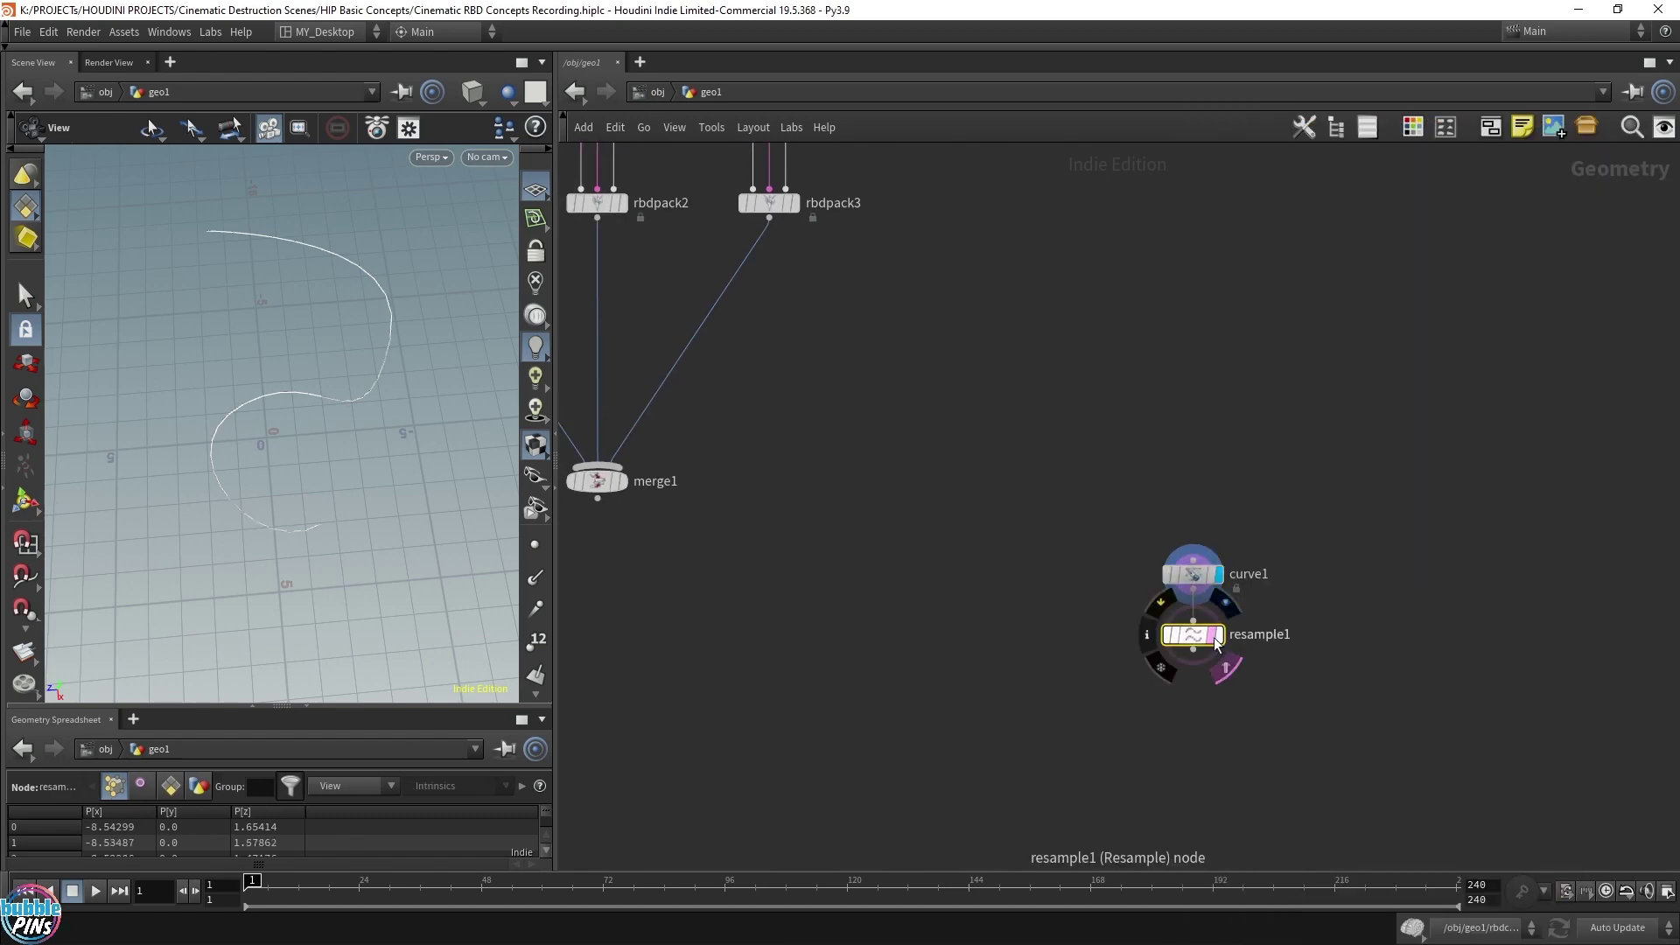
{"action": "left_click", "coordinate": [1190, 635]}
Set resample1's maximum segment Length to 0.2
{"action": "key", "text": "p"}
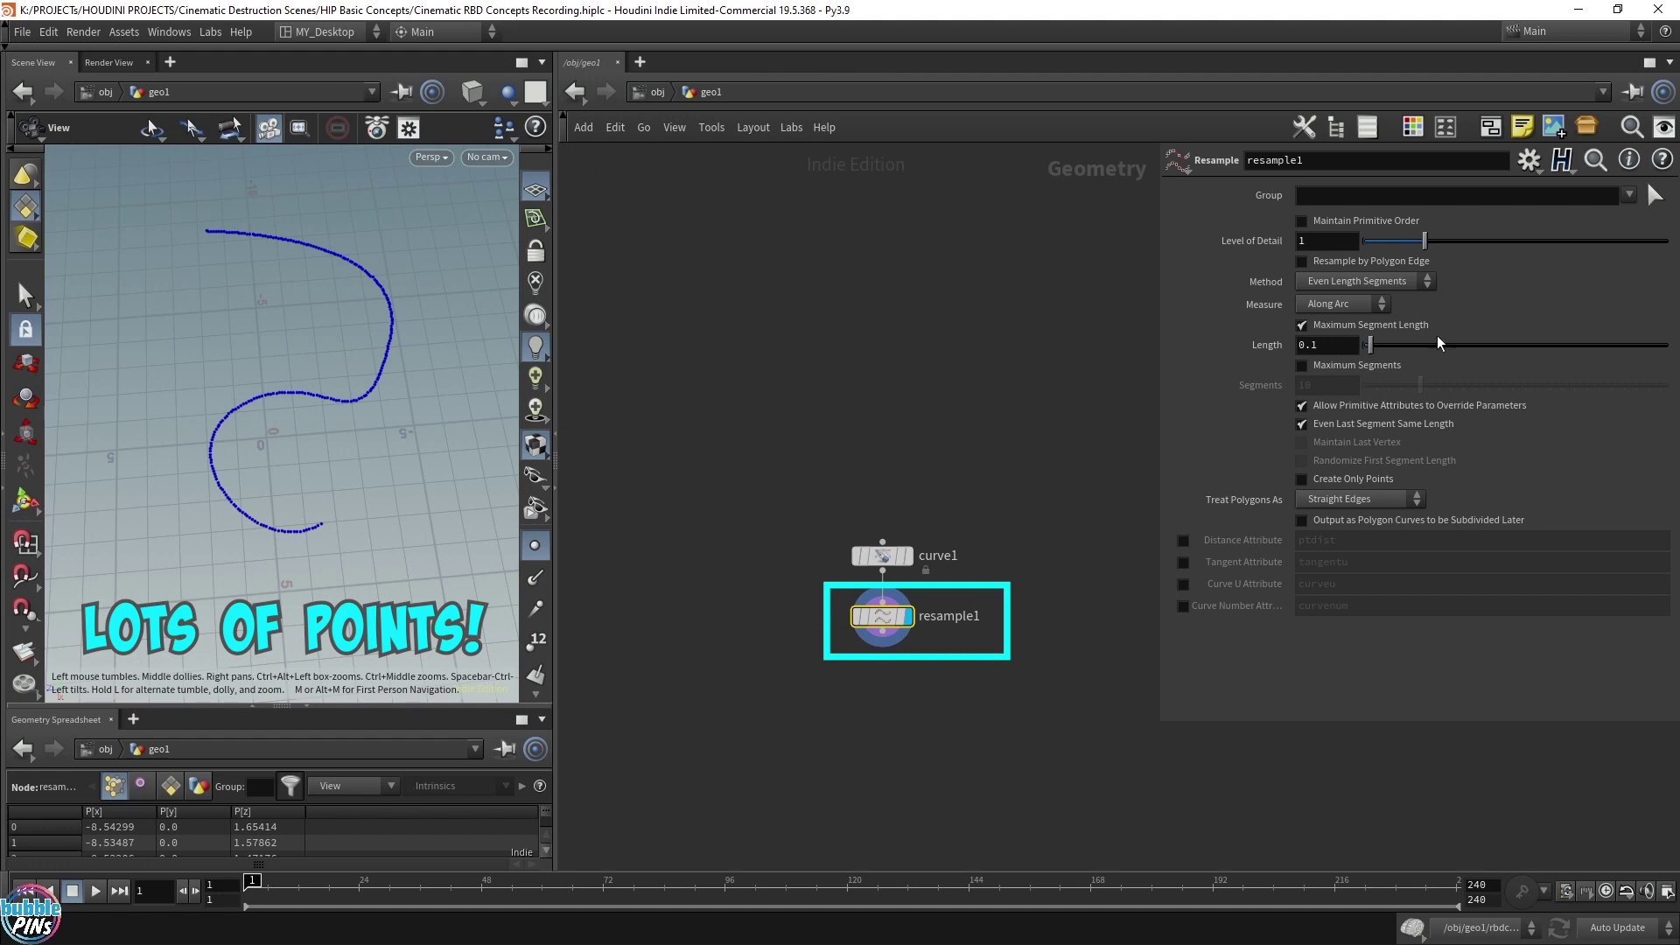
{"action": "left_click", "coordinate": [1310, 347]}
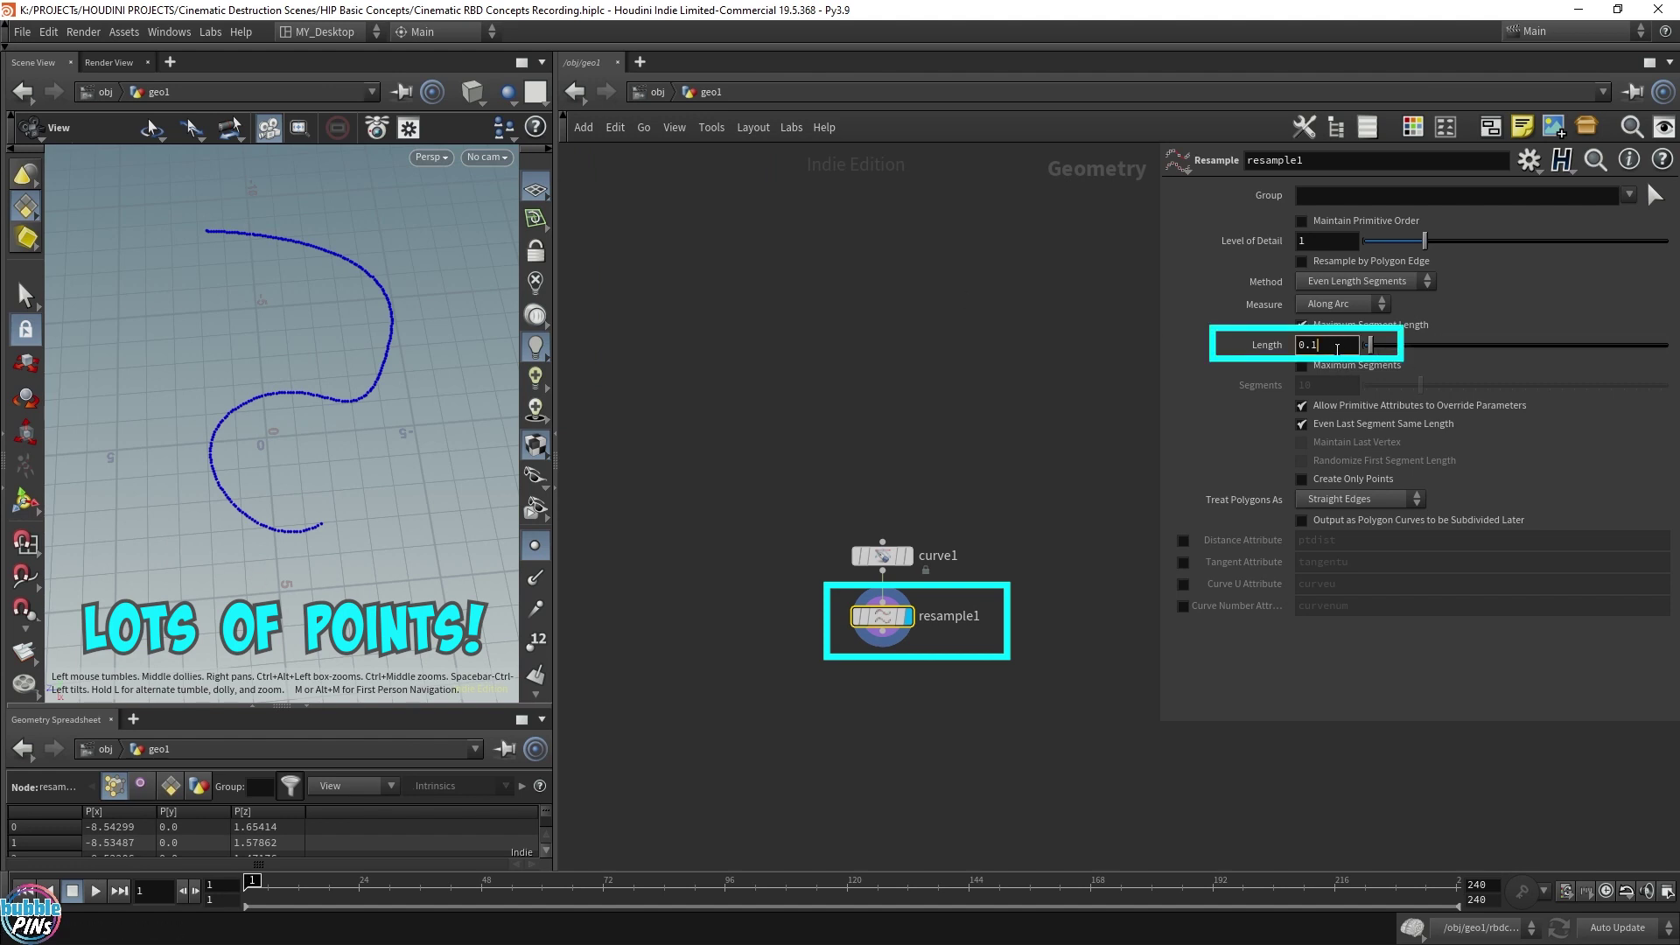
{"action": "type", "text": "0.2"}
{"action": "key", "text": "Return"}
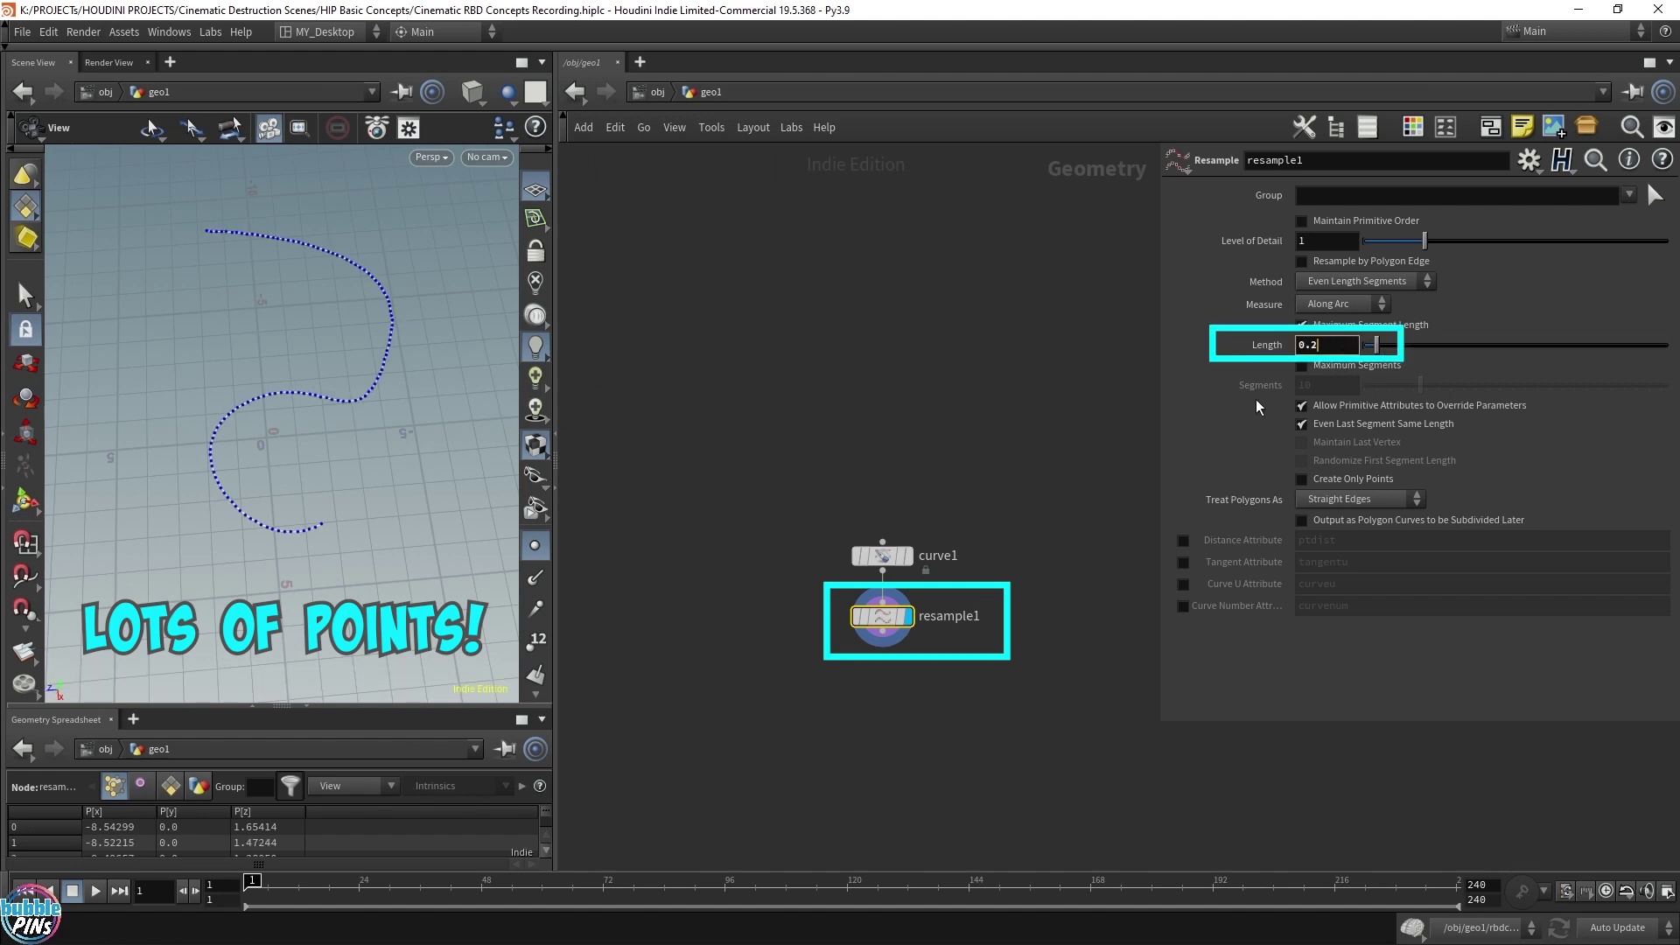
{"action": "key", "text": "h"}
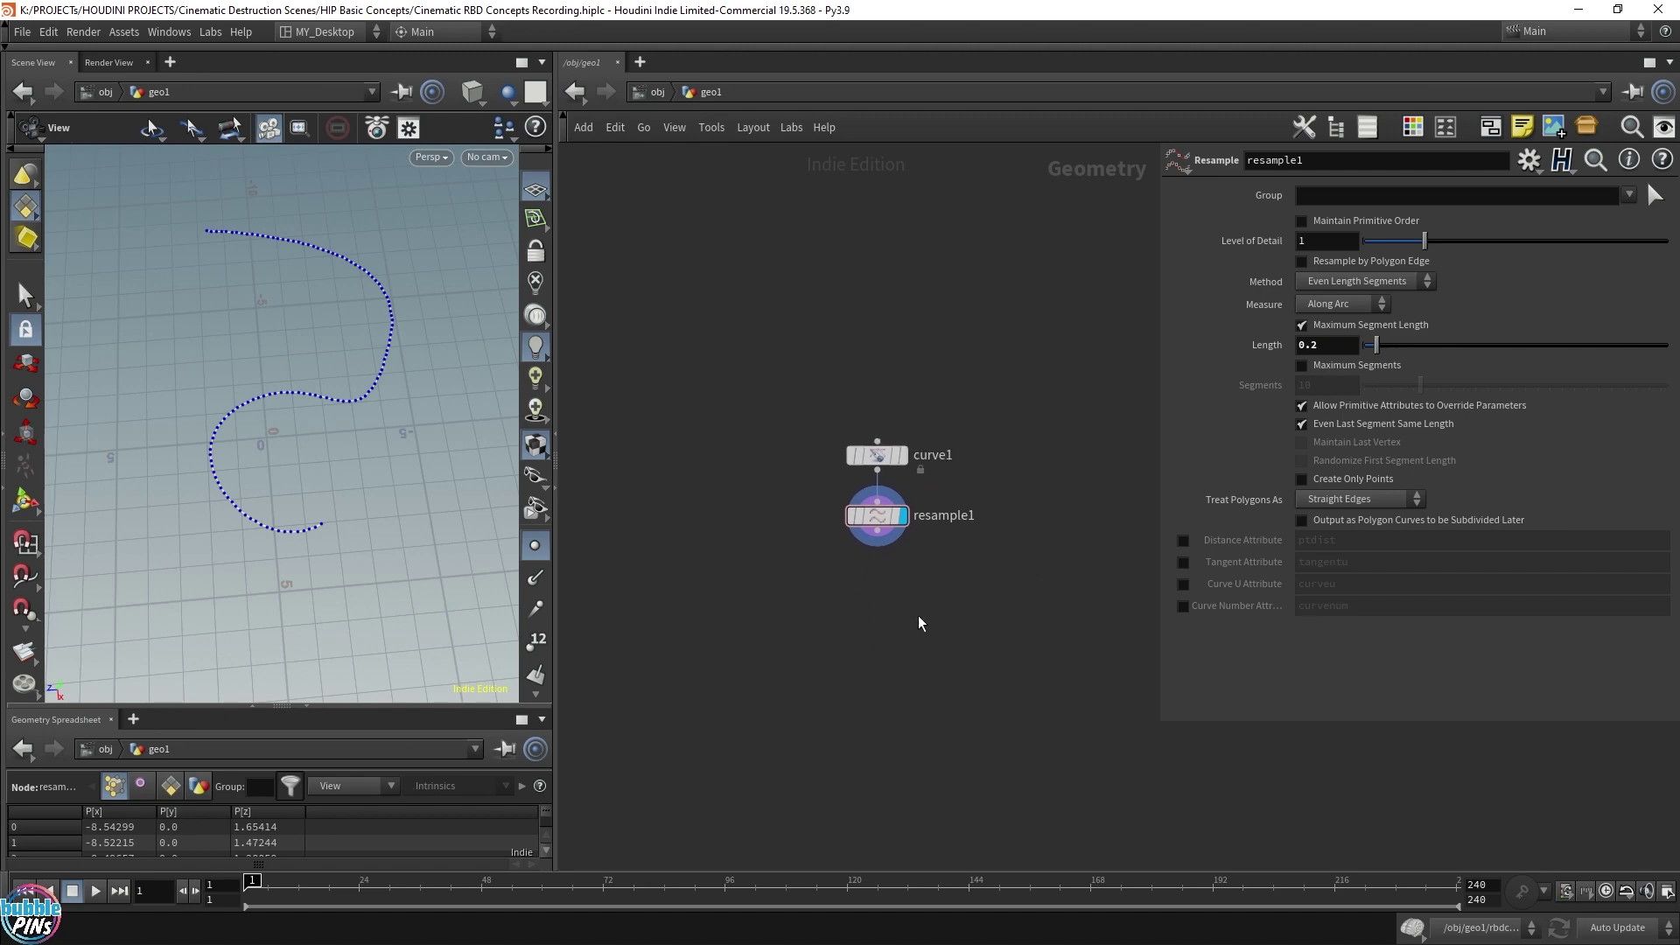
{"action": "left_click_drag", "start_coordinate": [877, 543], "coordinate": [884, 596]}
Add blast1 below resample1 and display its output
{"action": "type", "text": "blast"}
{"action": "key", "text": "Return"}
{"action": "left_click", "coordinate": [884, 596]}
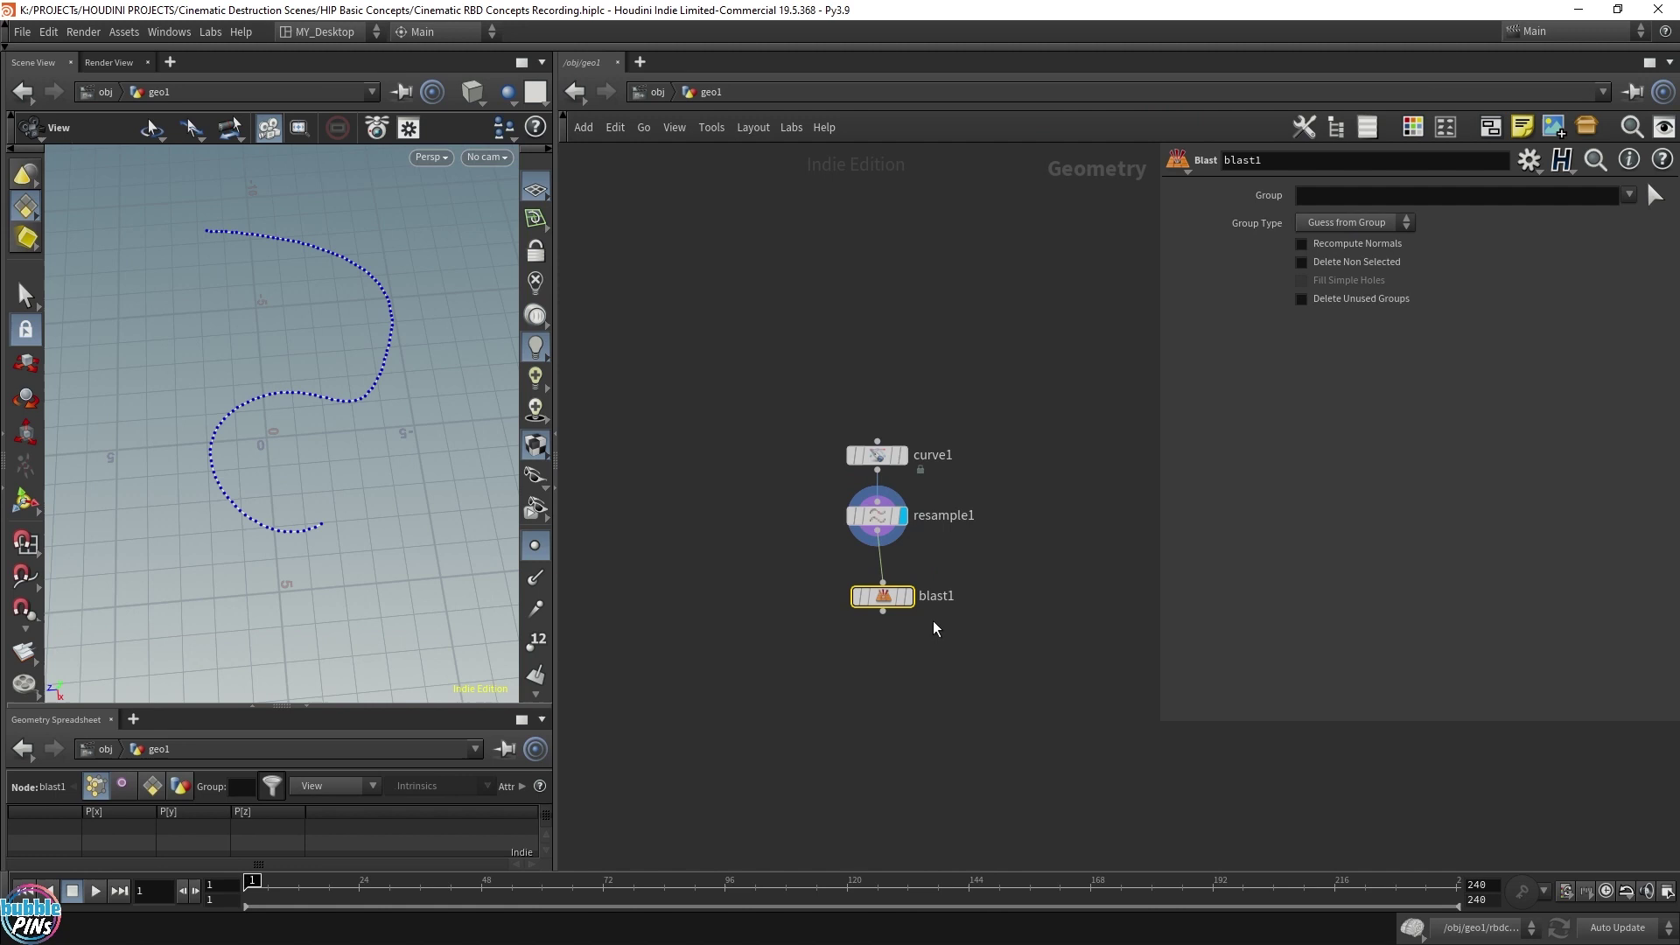
{"action": "left_click", "coordinate": [910, 555]}
{"action": "left_click_drag", "start_coordinate": [872, 602], "coordinate": [866, 593]}
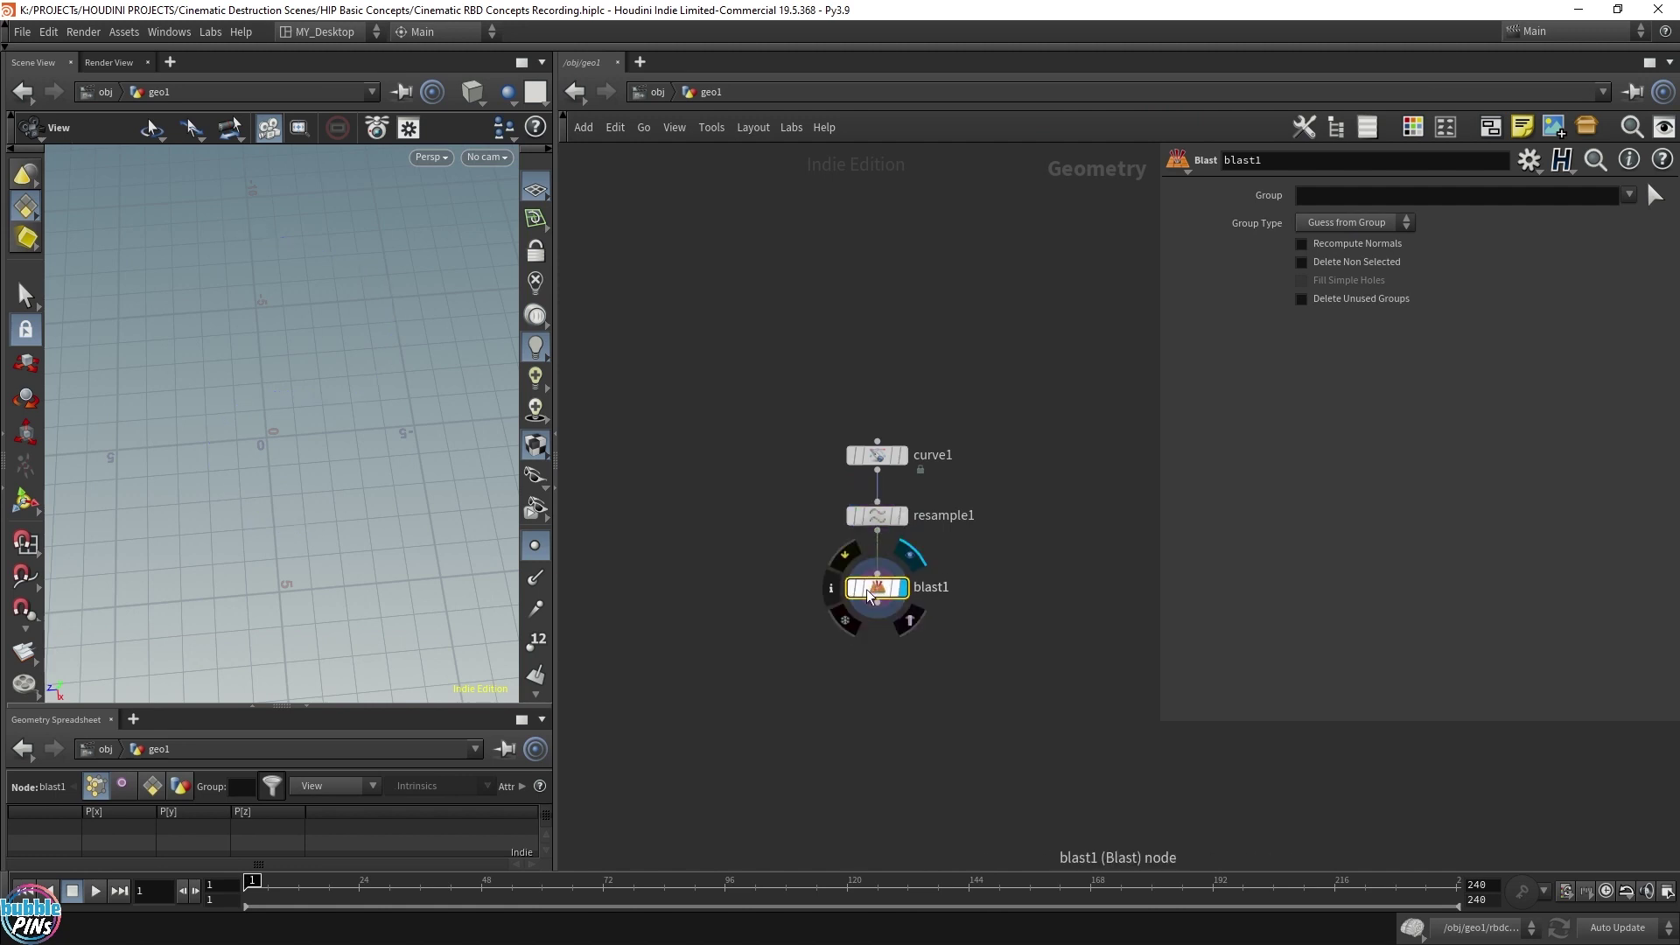
Set blast1 to Points with Group $F and Delete Non Selected, then play
{"action": "left_click", "coordinate": [1302, 262]}
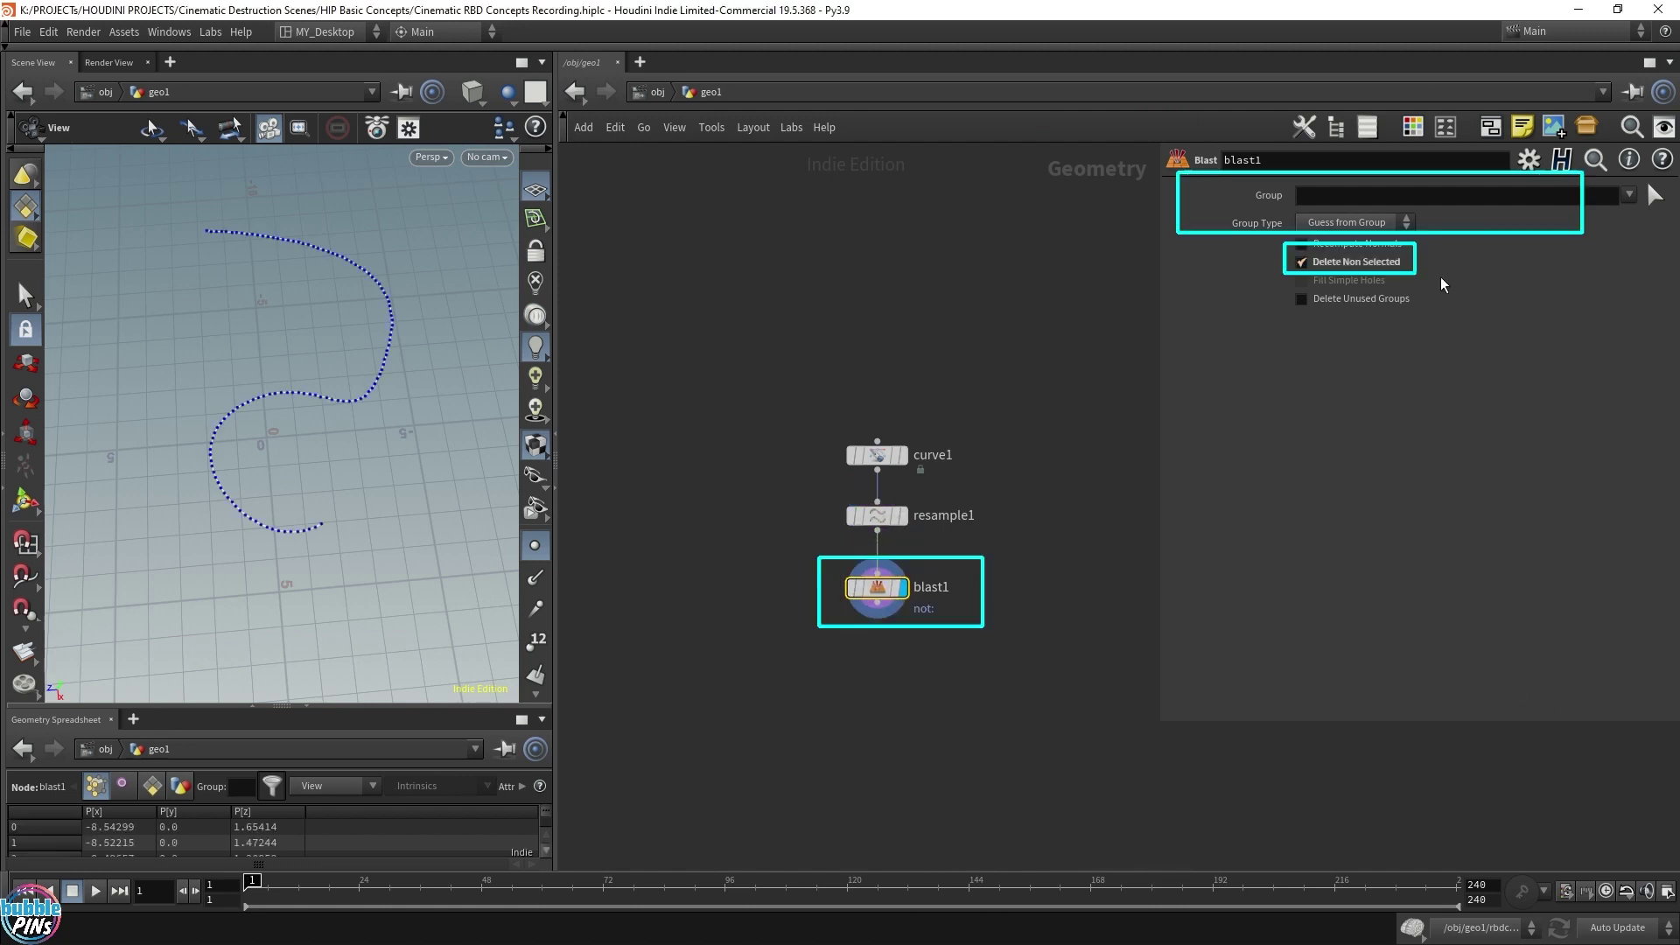
{"action": "left_click", "coordinate": [1356, 222]}
{"action": "left_click", "coordinate": [1348, 262]}
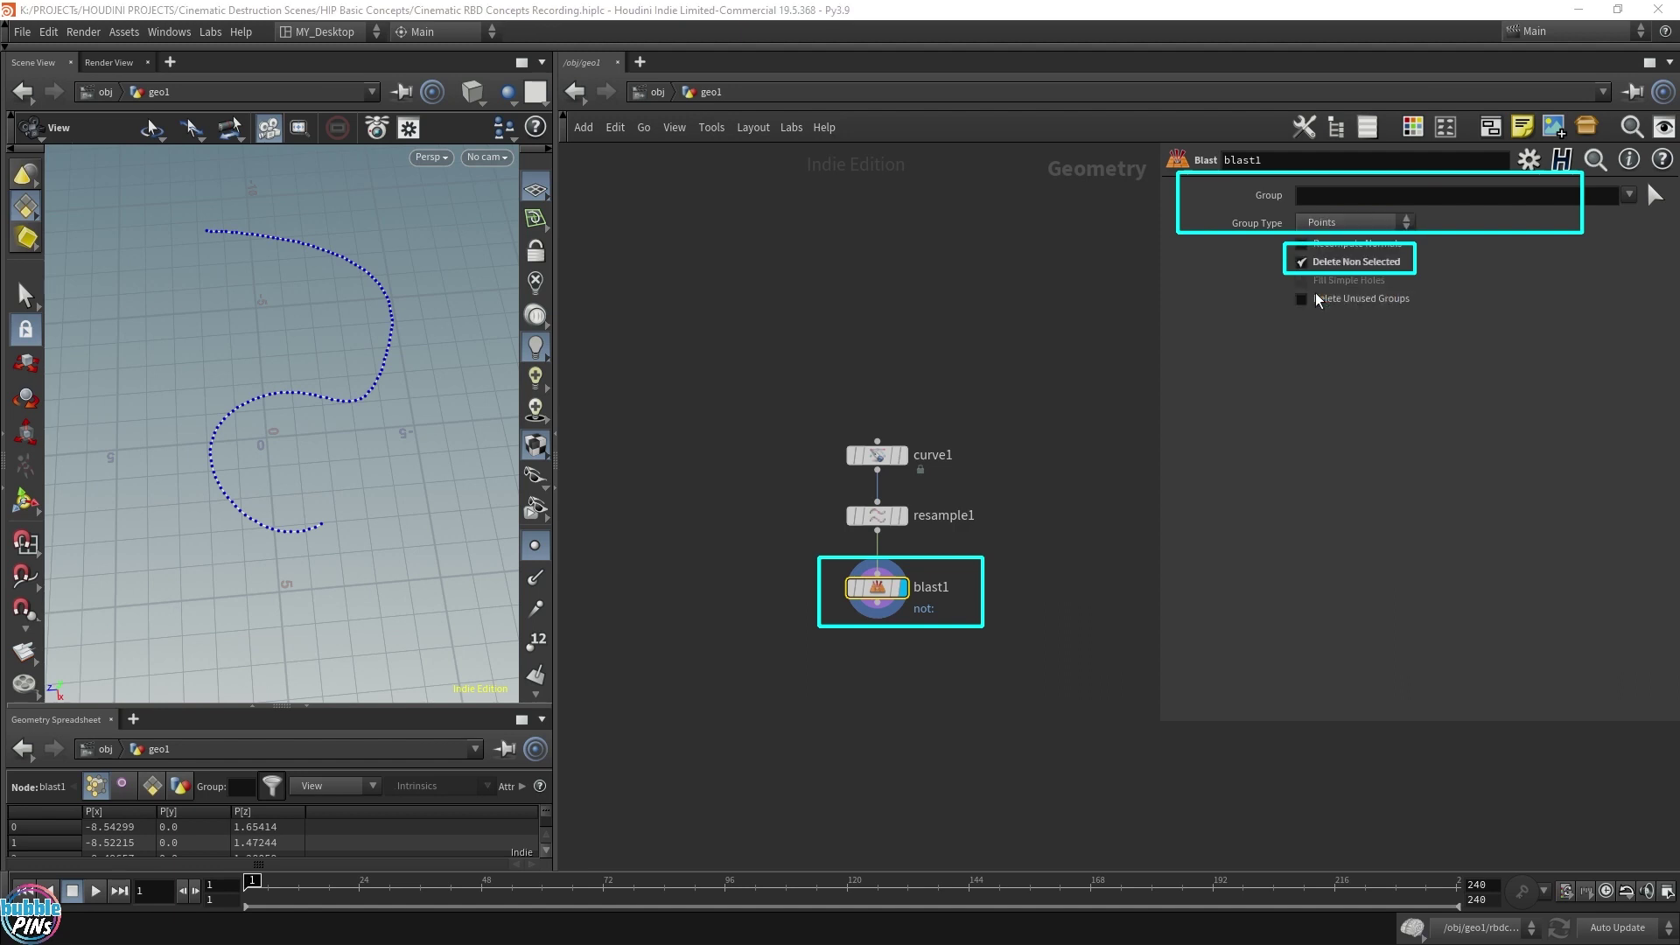
{"action": "left_click", "coordinate": [1332, 196]}
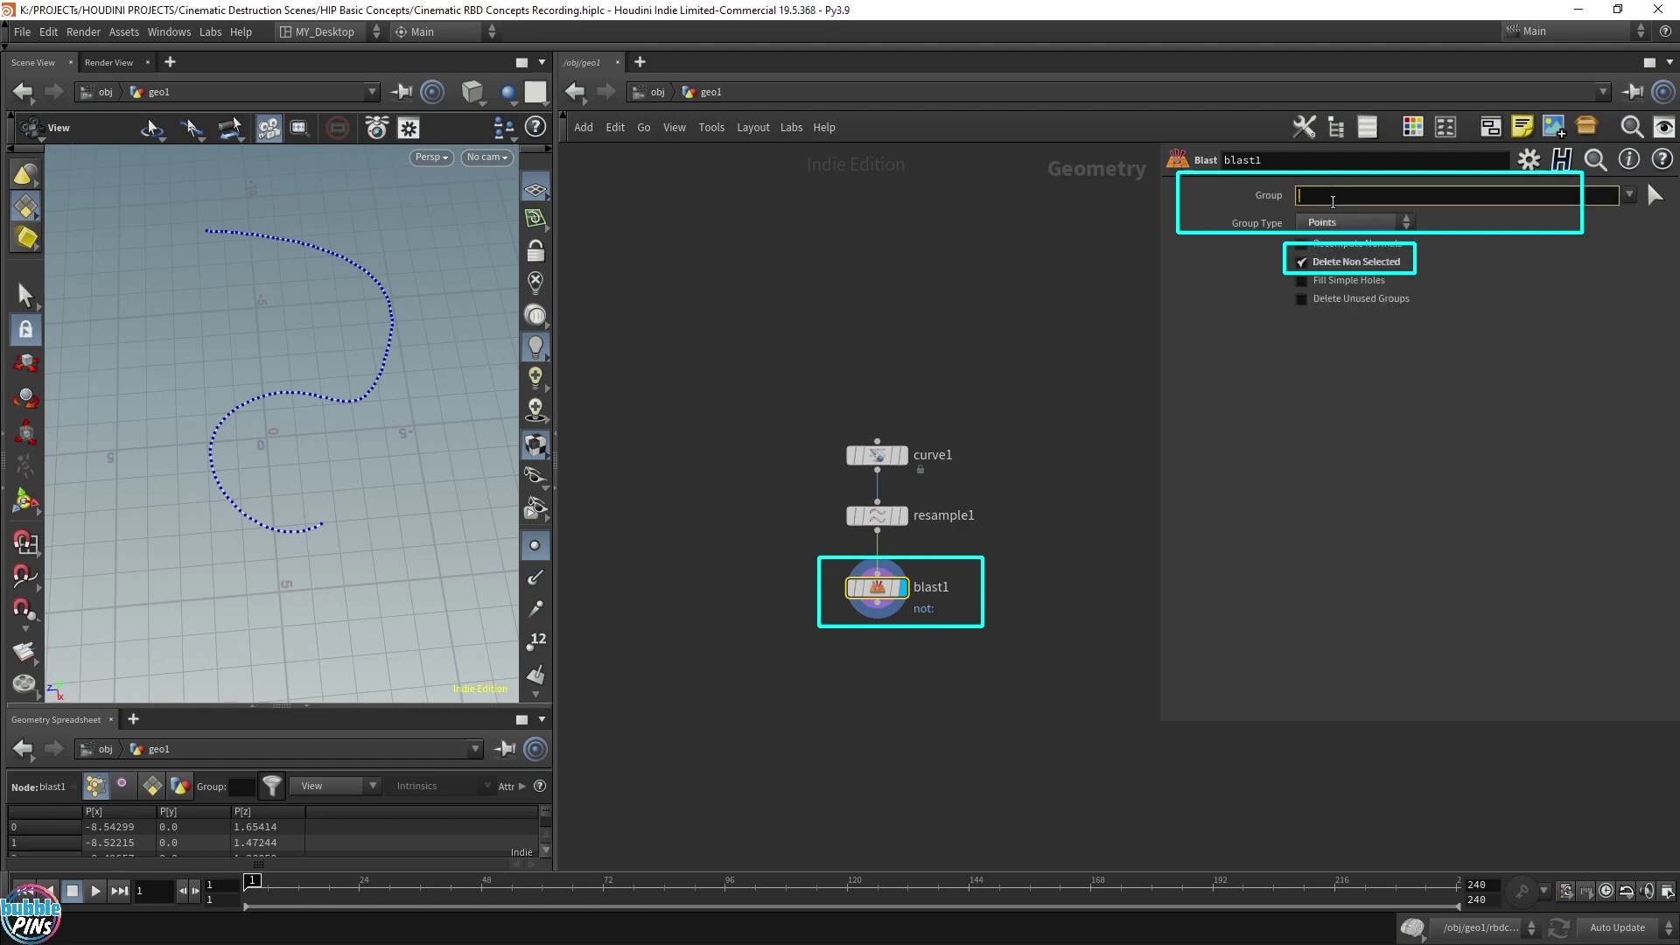
{"action": "type", "text": "$F"}
{"action": "key", "text": "Return"}
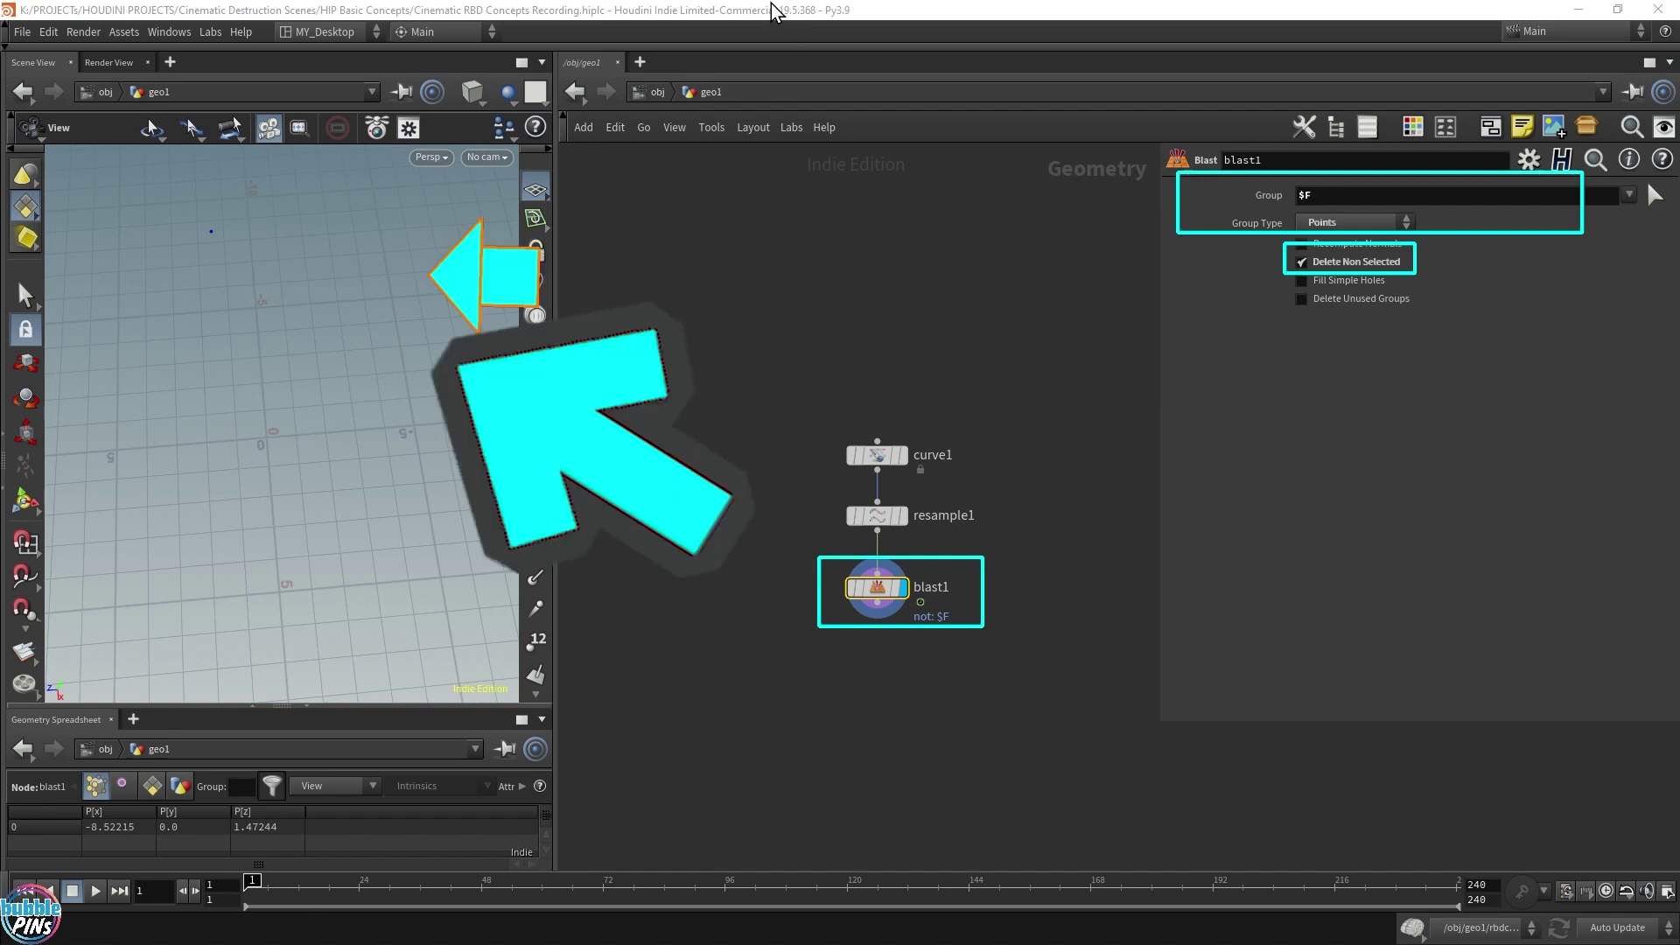
{"action": "left_click", "coordinate": [98, 893]}
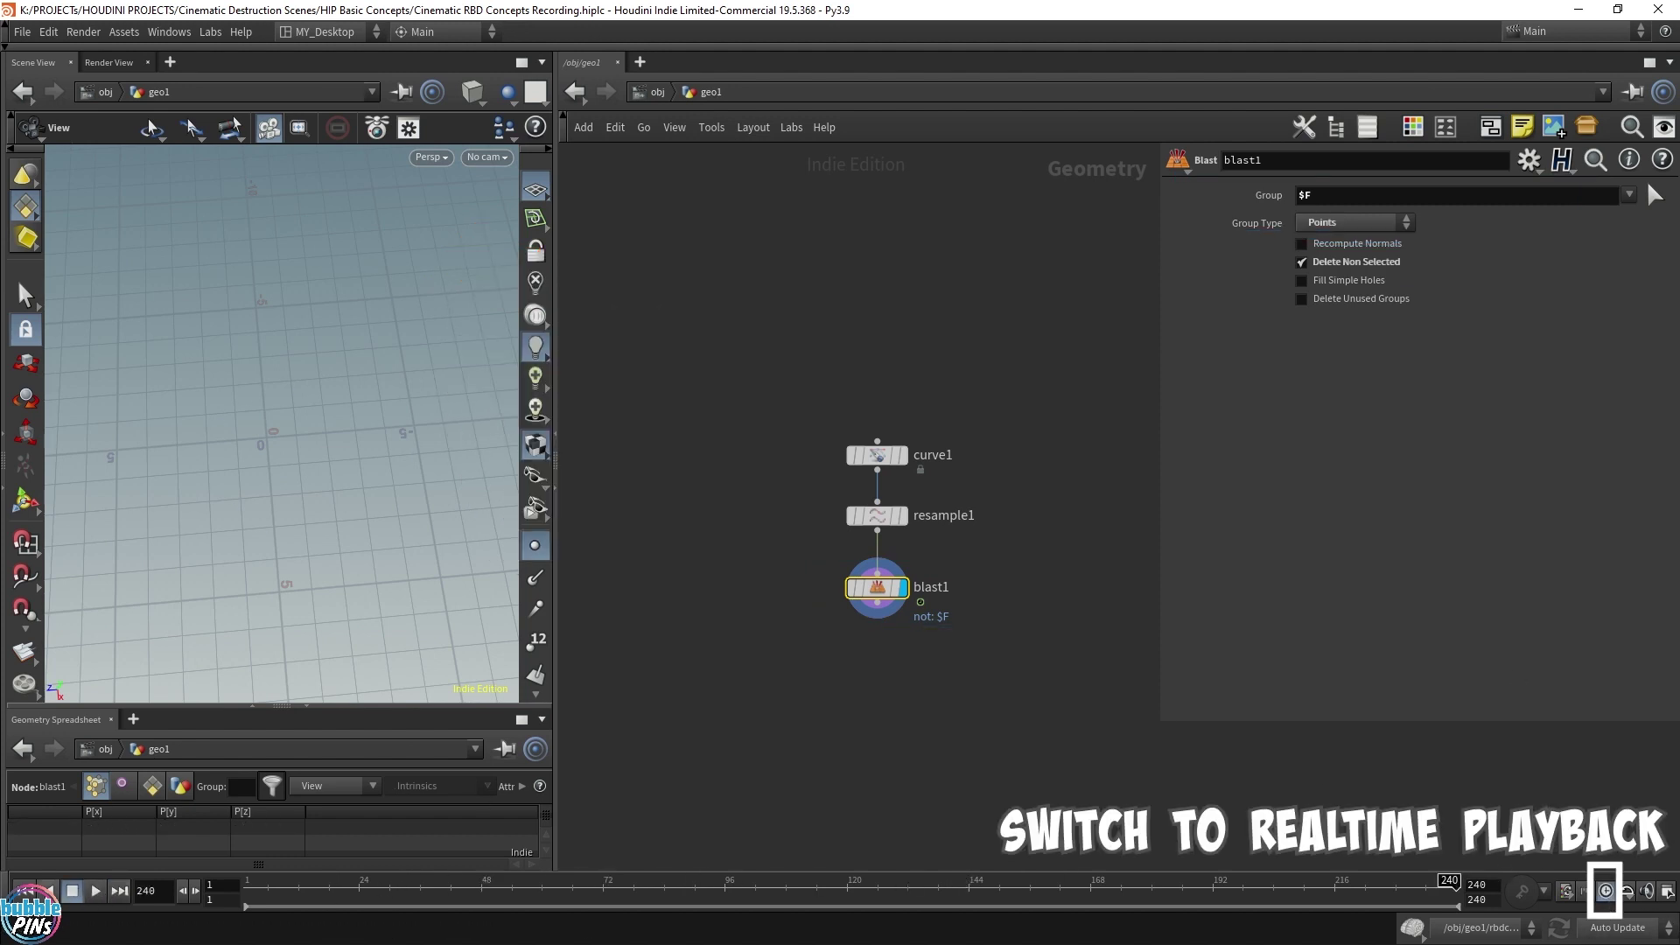
Template curve1 as a guide, play in realtime, then reset to frame 1
{"action": "left_click", "coordinate": [95, 890]}
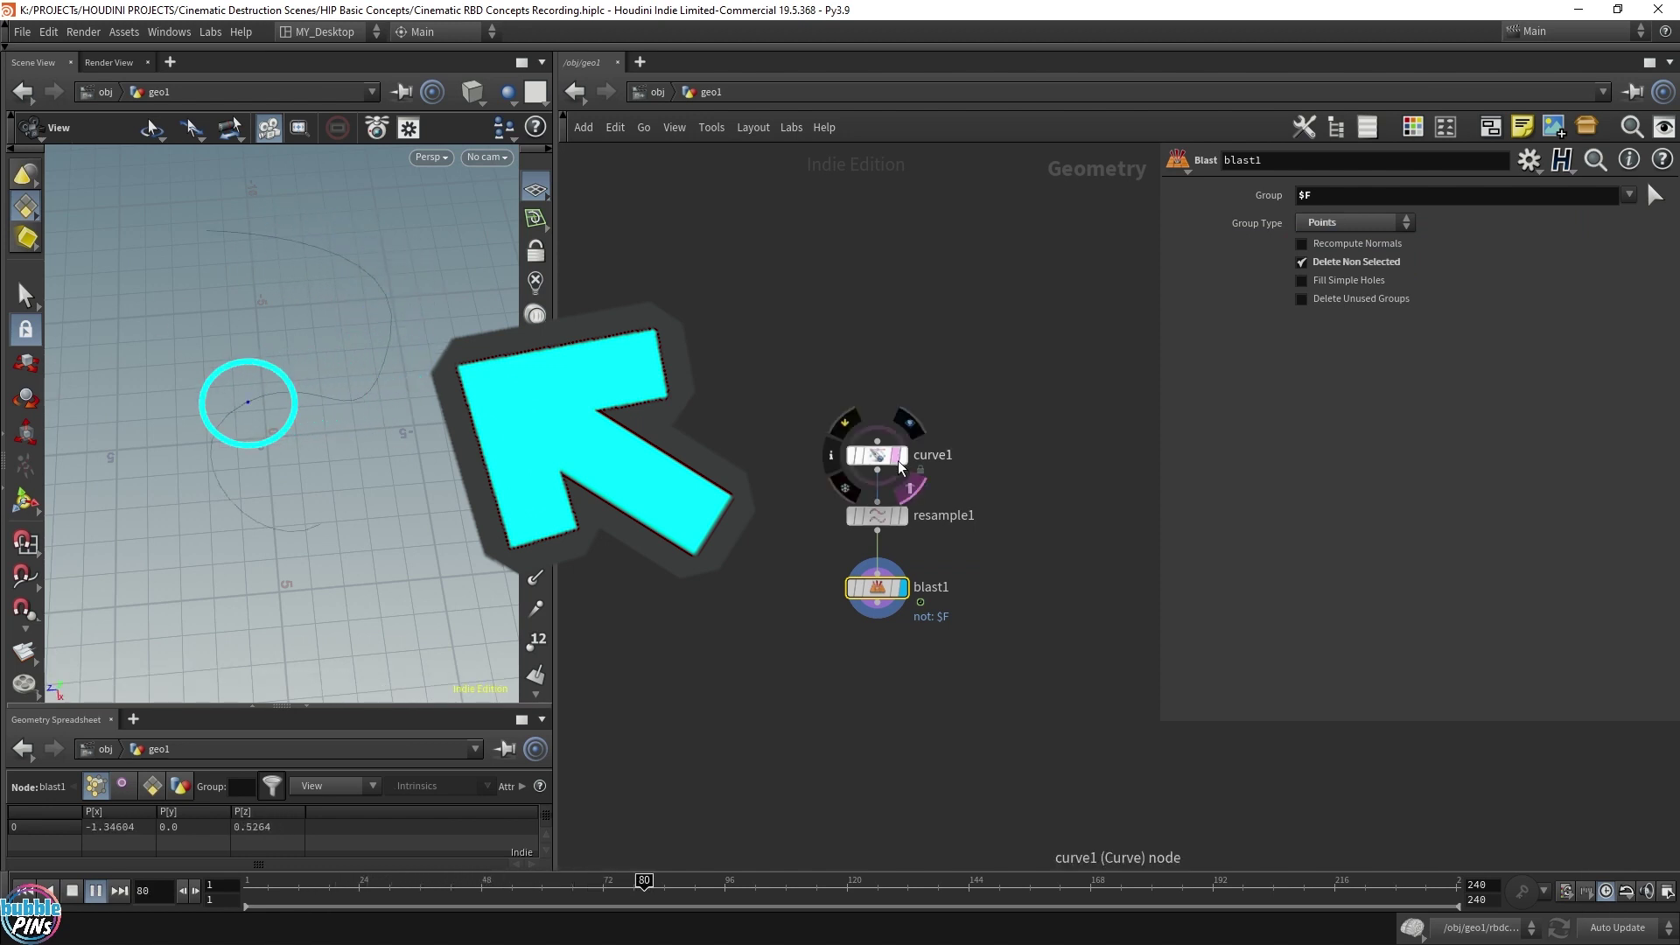
{"action": "left_click", "coordinate": [898, 456]}
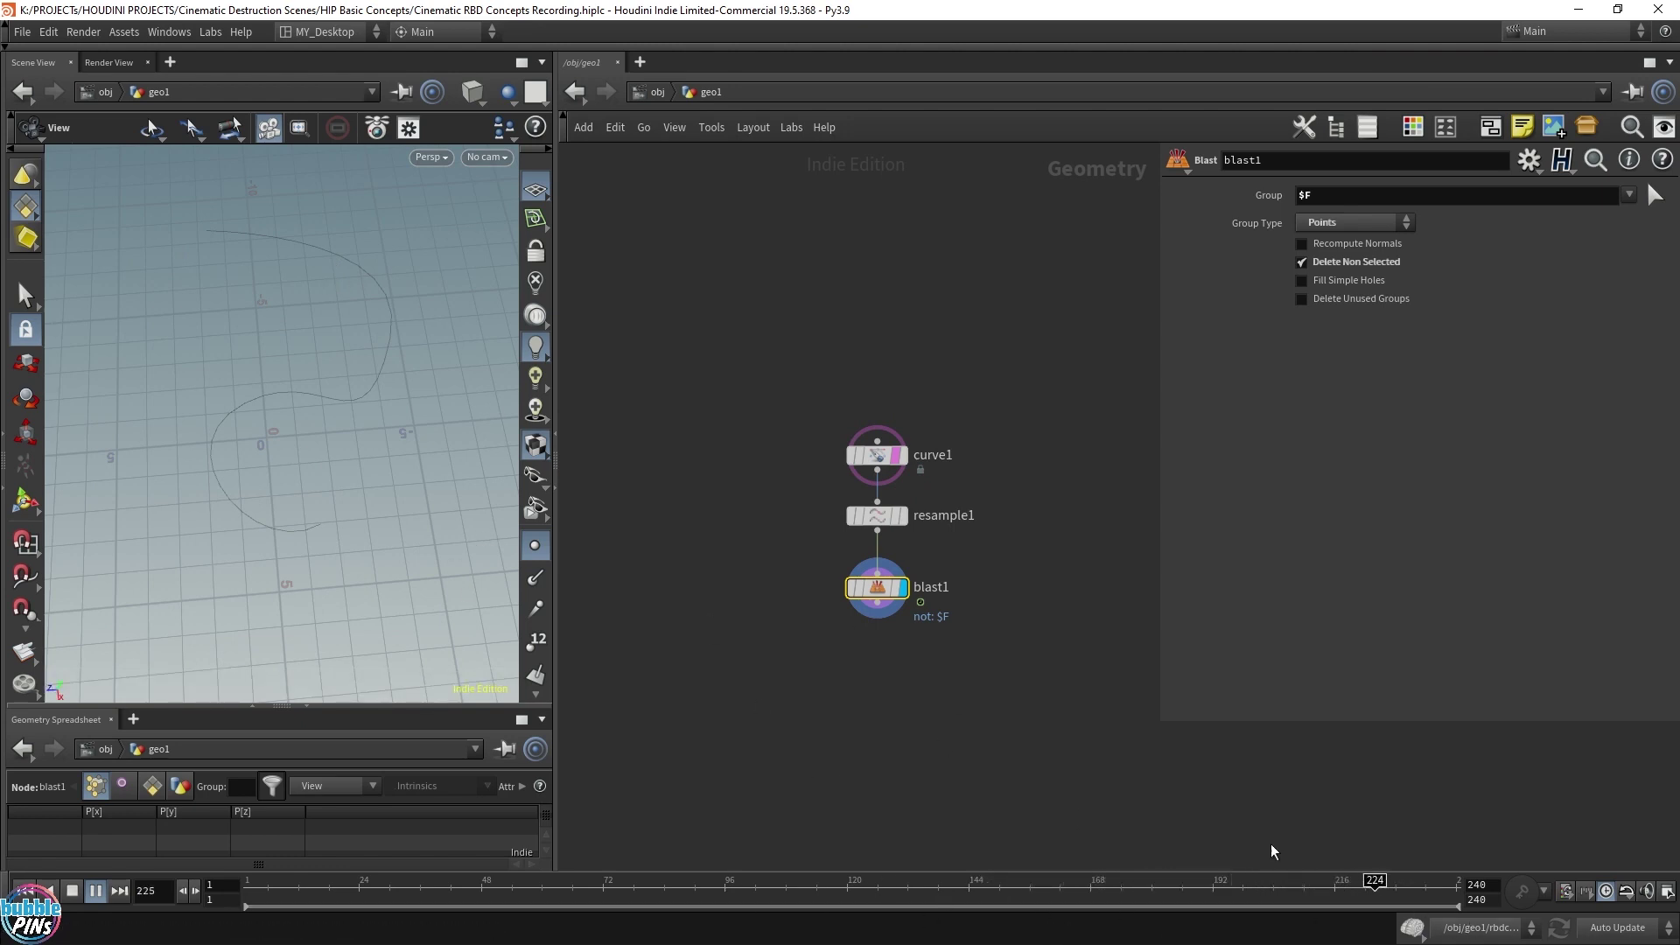
{"action": "mouse_move", "coordinate": [902, 461]}
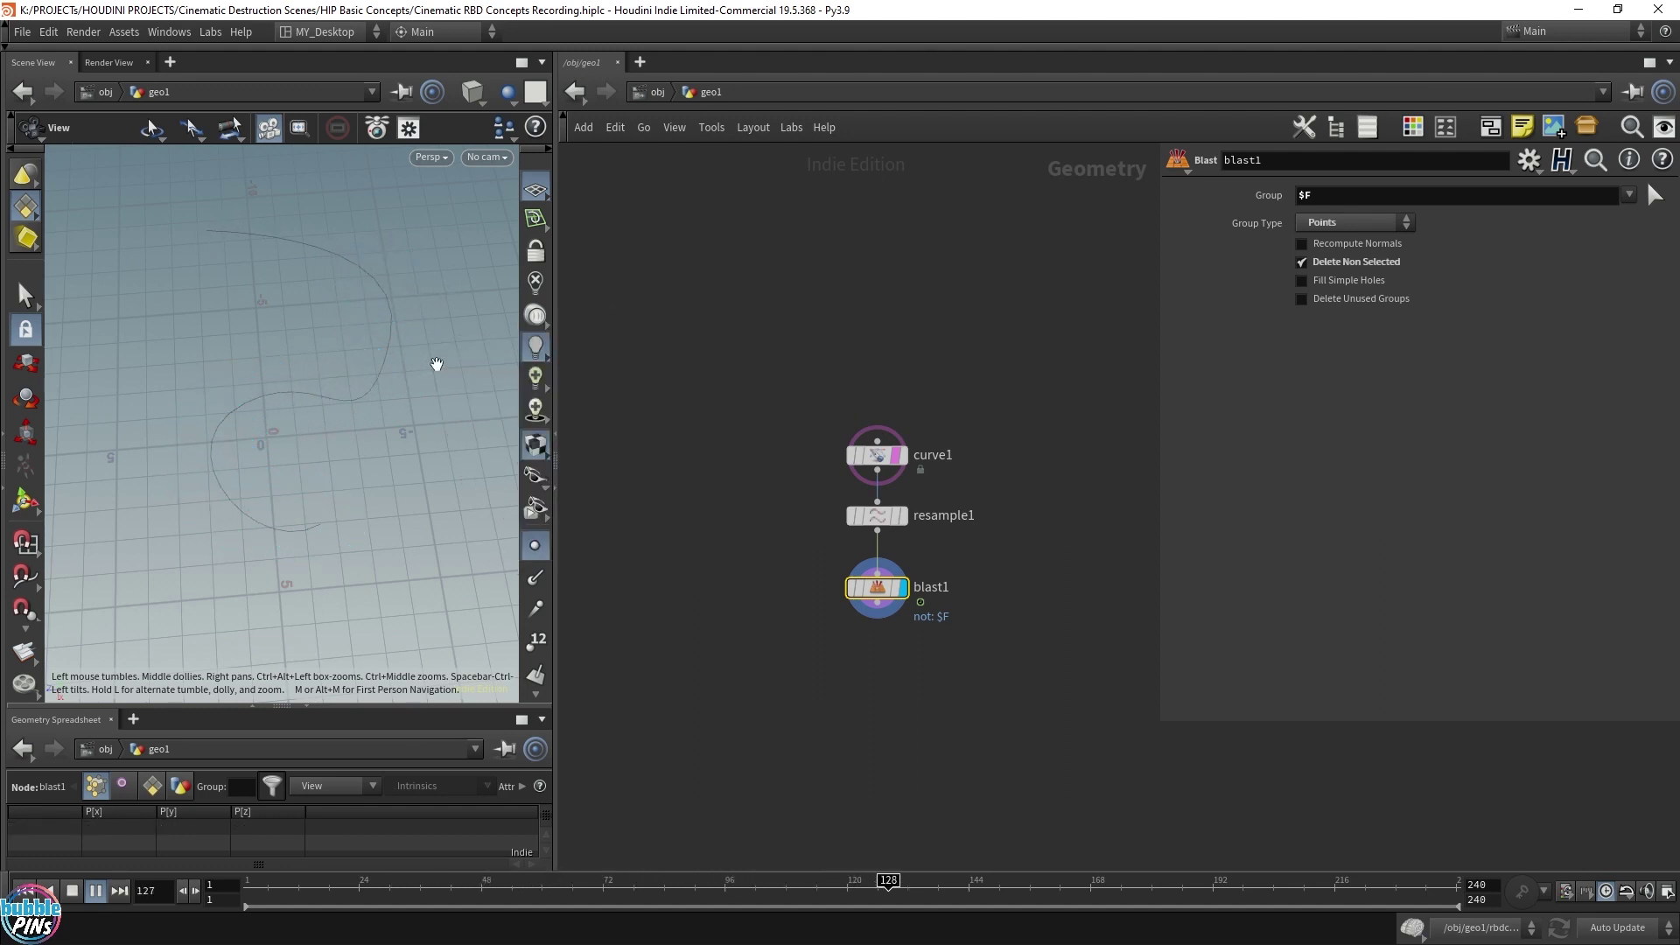
{"action": "key", "text": "ctrl+Up"}
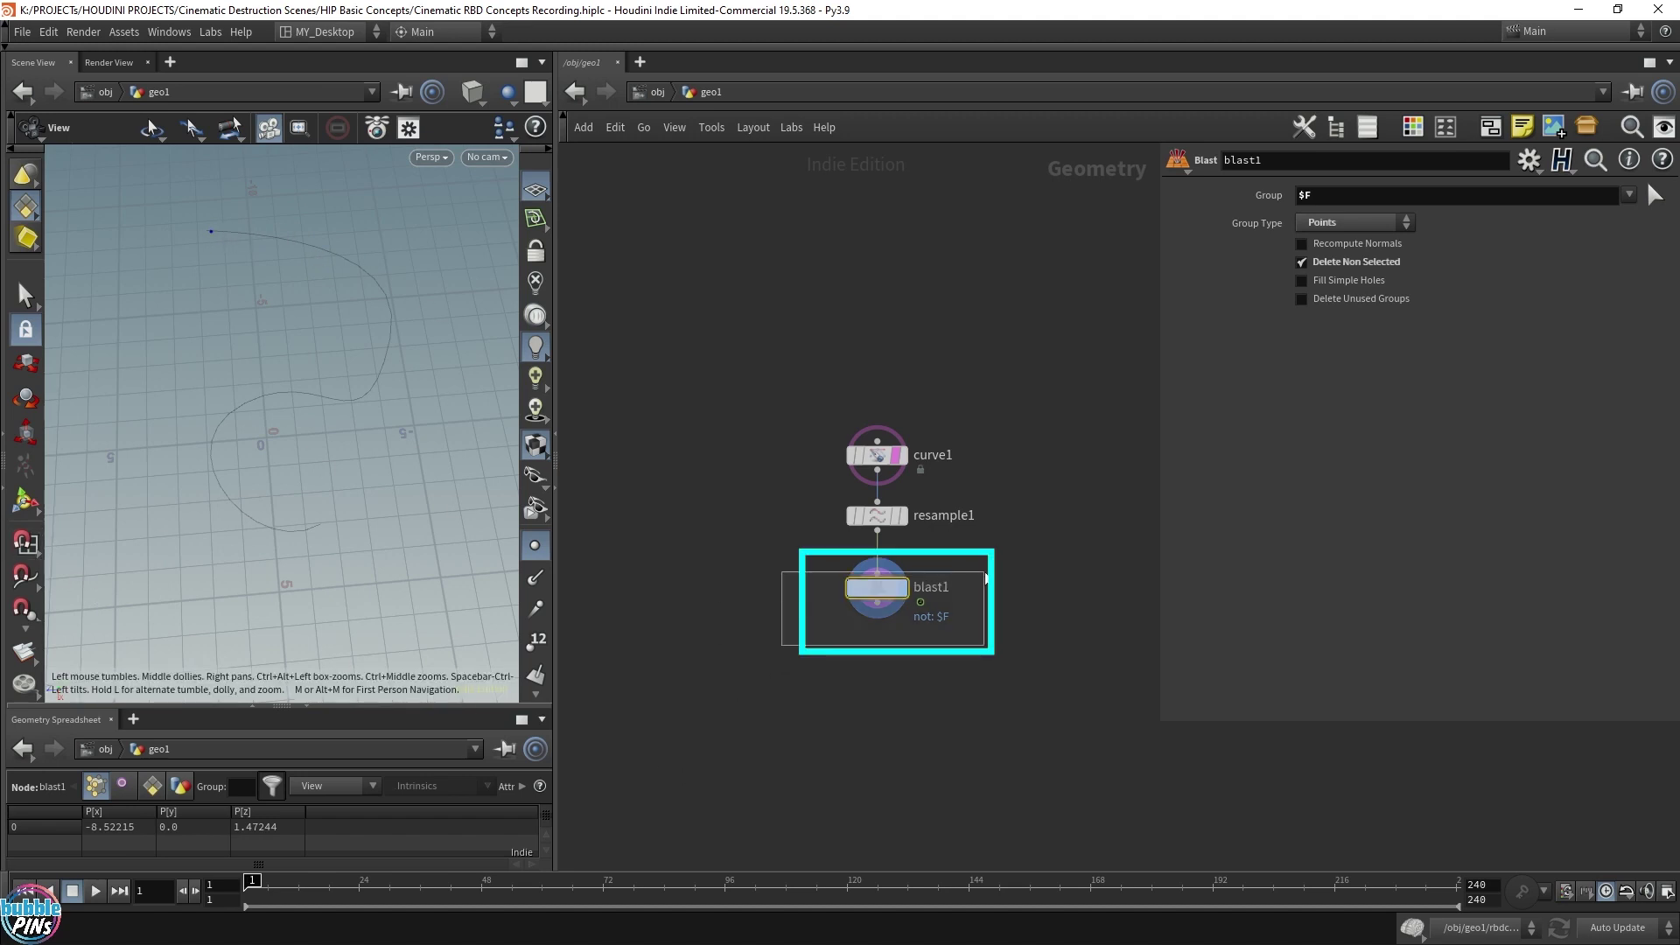
{"action": "double_click", "coordinate": [1341, 201]}
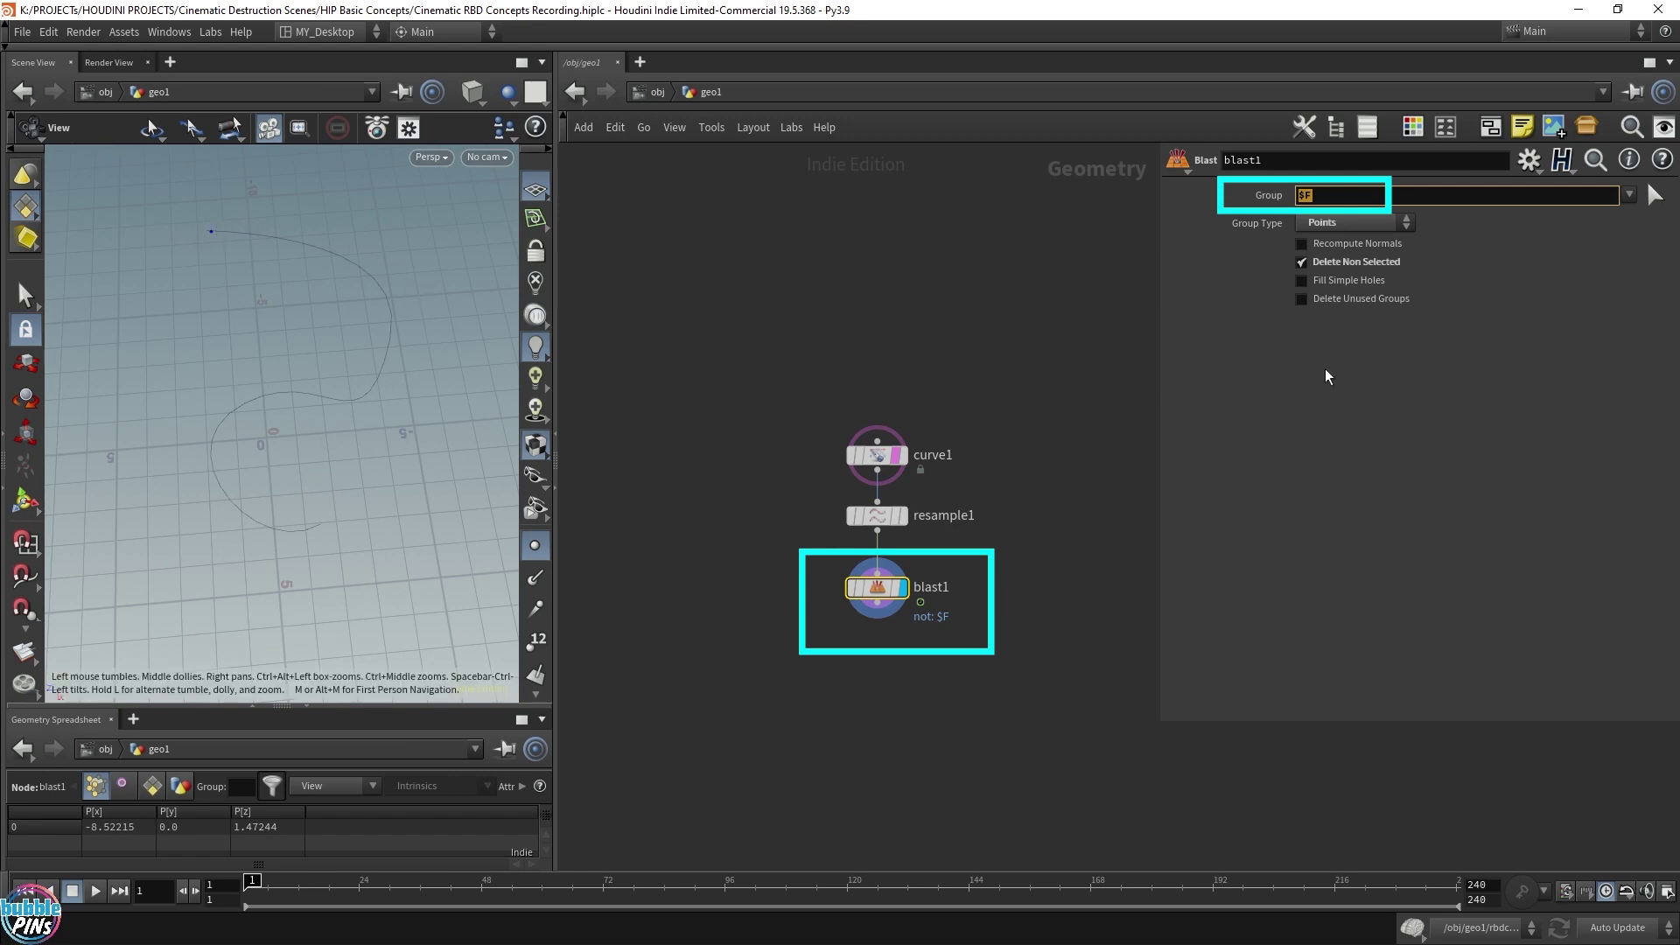
Add a Null node after blast1 and rename it Animation_Path
{"action": "mouse_move", "coordinate": [878, 602]}
{"action": "left_mouse_down"}
{"action": "mouse_move", "coordinate": [869, 648]}
{"action": "mouse_move", "coordinate": [867, 630]}
{"action": "left_mouse_up"}
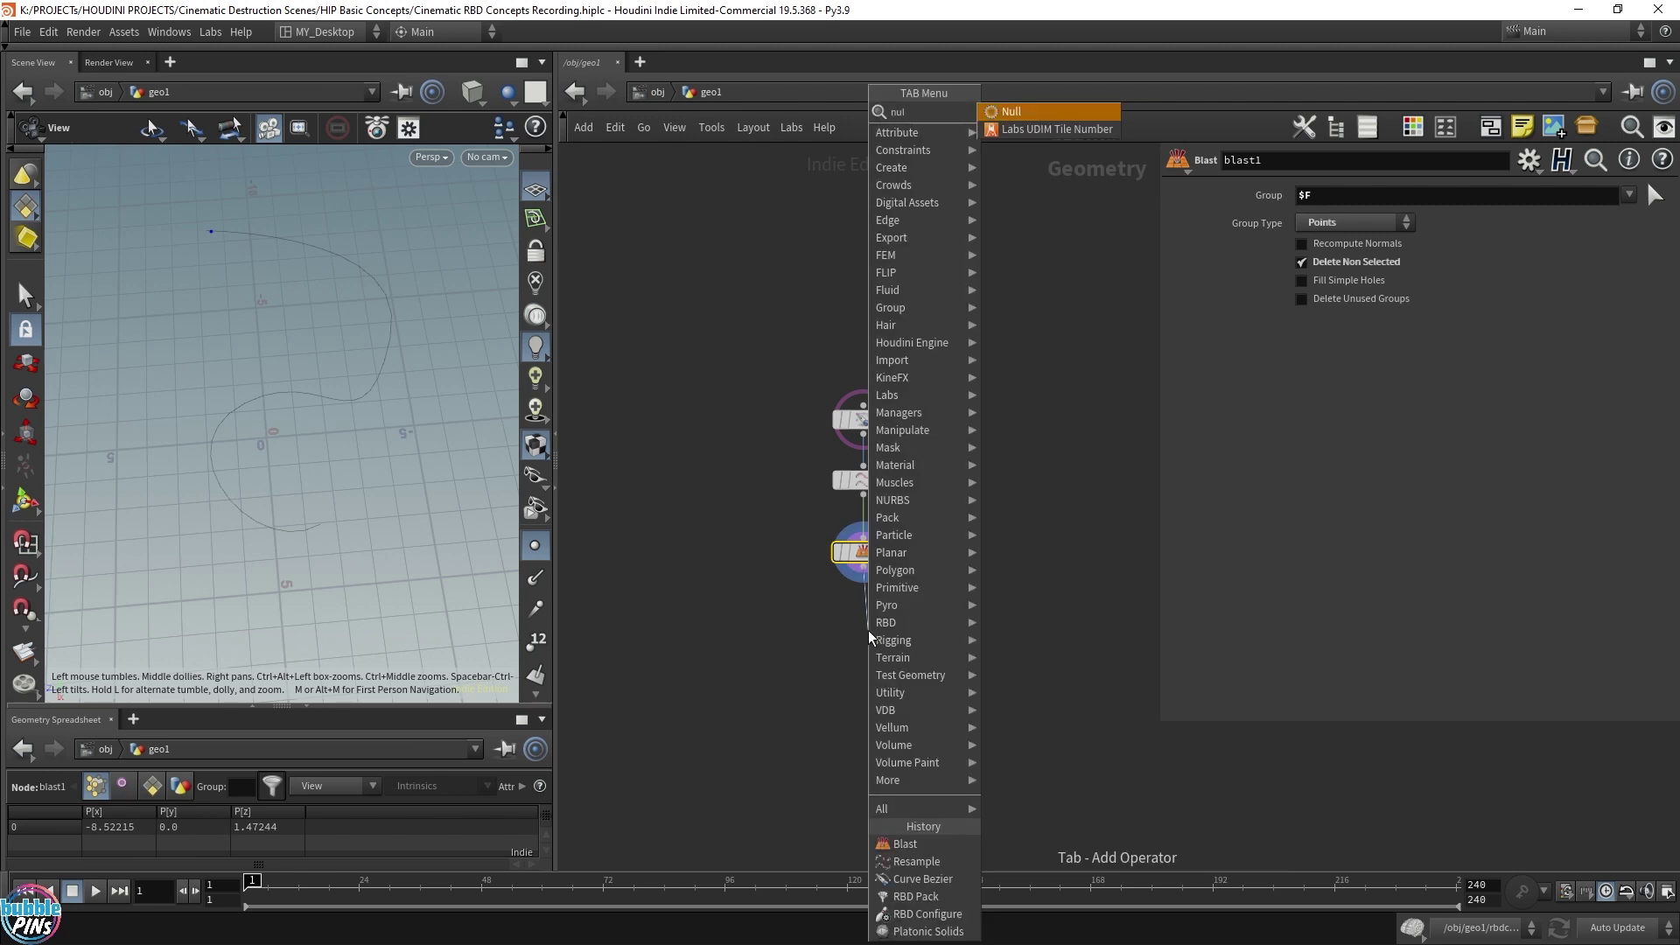
{"action": "type", "text": "null"}
{"action": "key", "text": "Return"}
{"action": "double_click", "coordinate": [903, 650]}
{"action": "type", "text": "Animation_Path"}
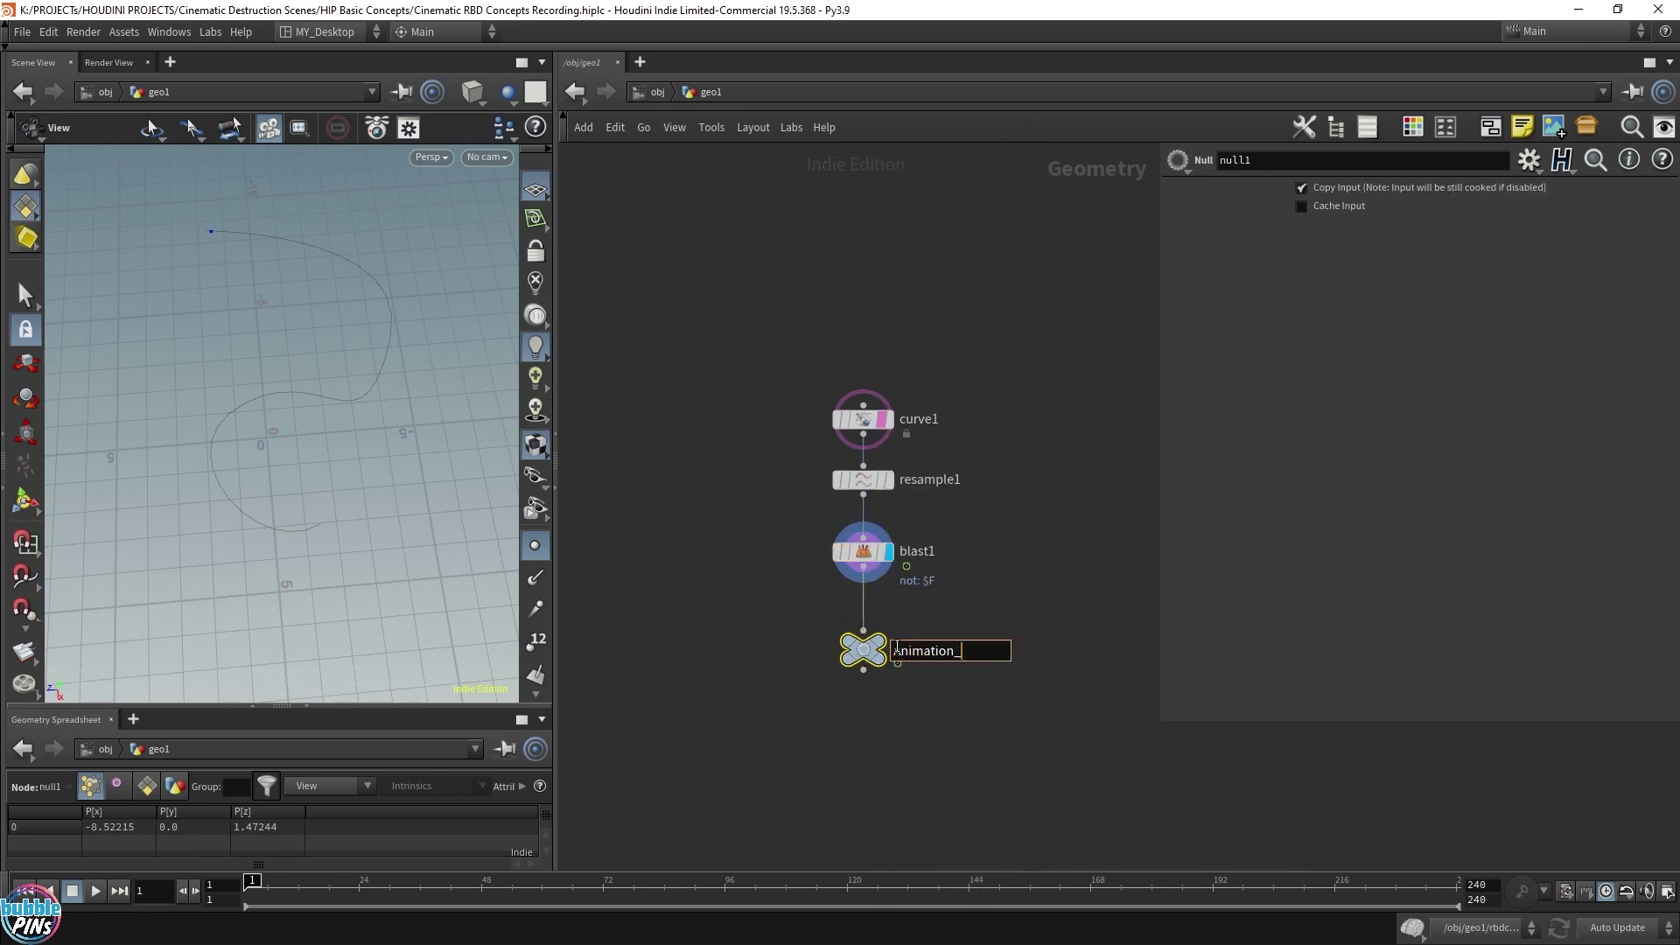
{"action": "key", "text": "Return"}
{"action": "key", "text": "h"}
Set the display flag on Animation_Path so it becomes the displayed output
{"action": "middle_click_drag", "start_coordinate": [918, 623], "coordinate": [899, 599]}
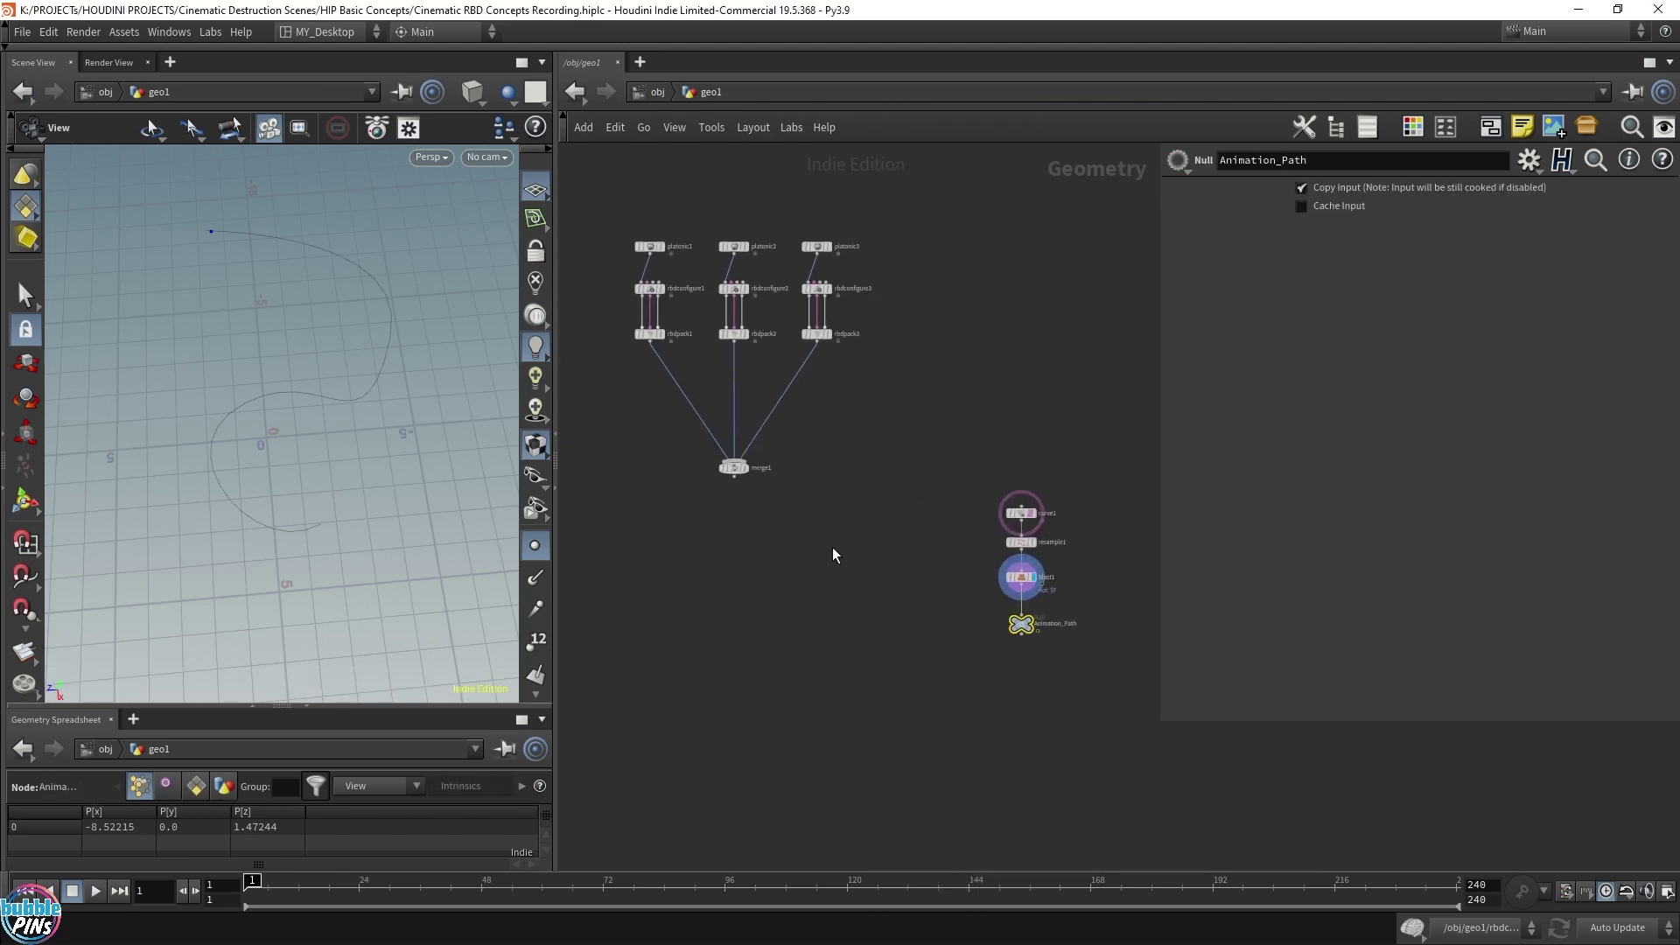
{"action": "left_click_drag", "start_coordinate": [649, 553], "coordinate": [896, 182]}
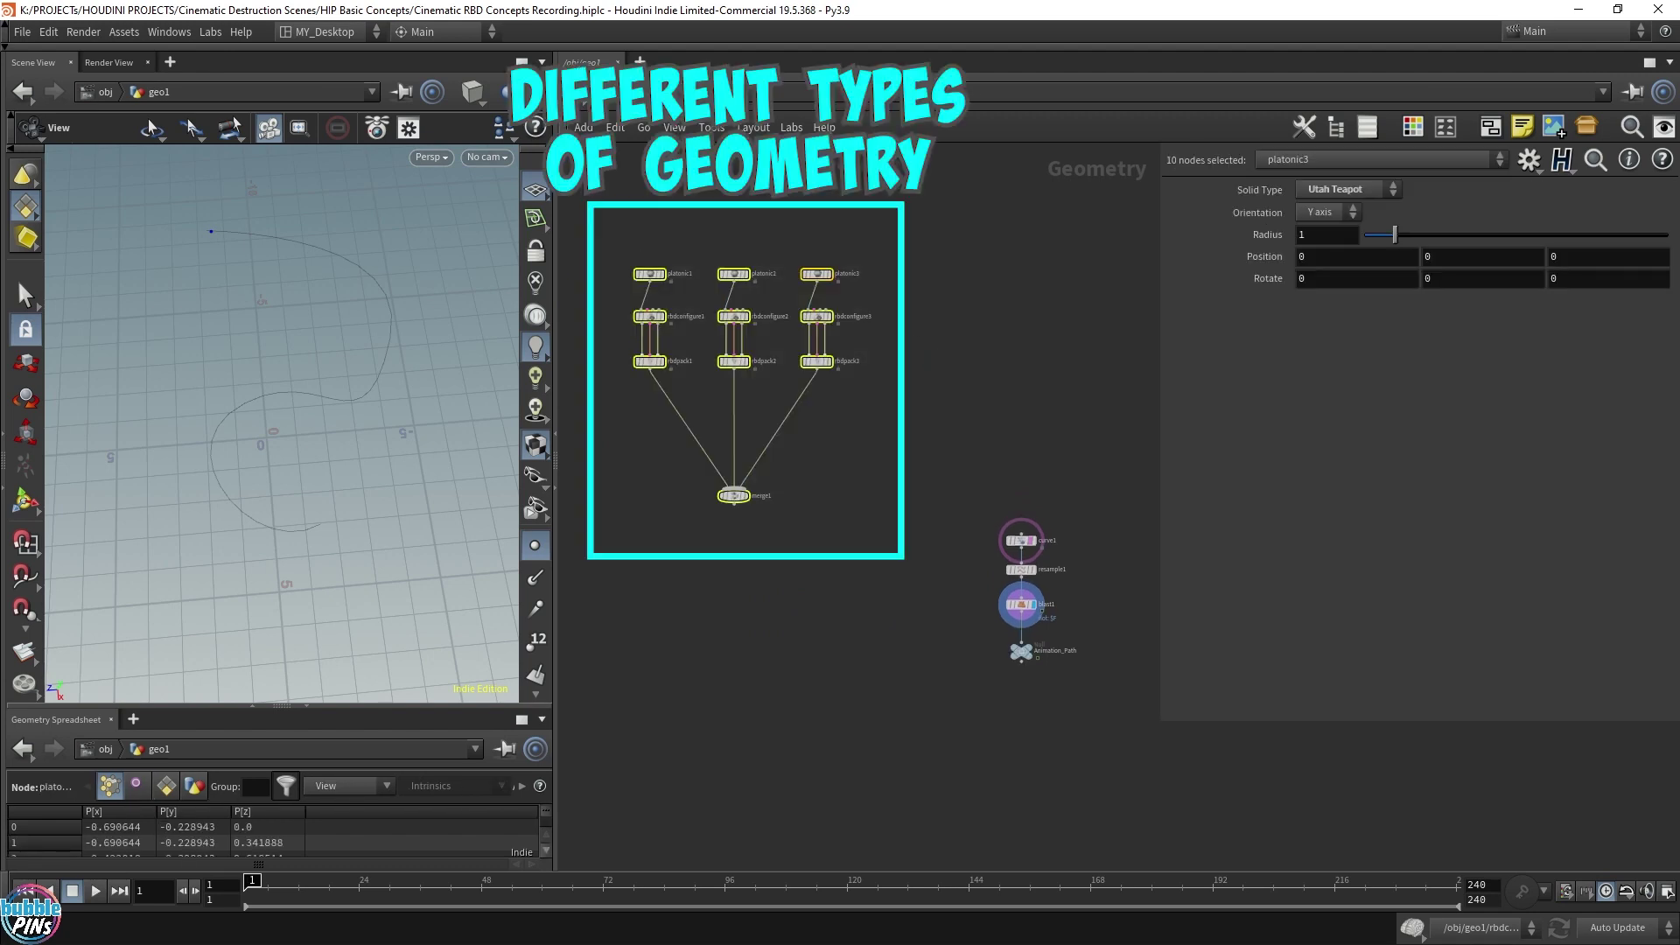
{"action": "left_click", "coordinate": [964, 698]}
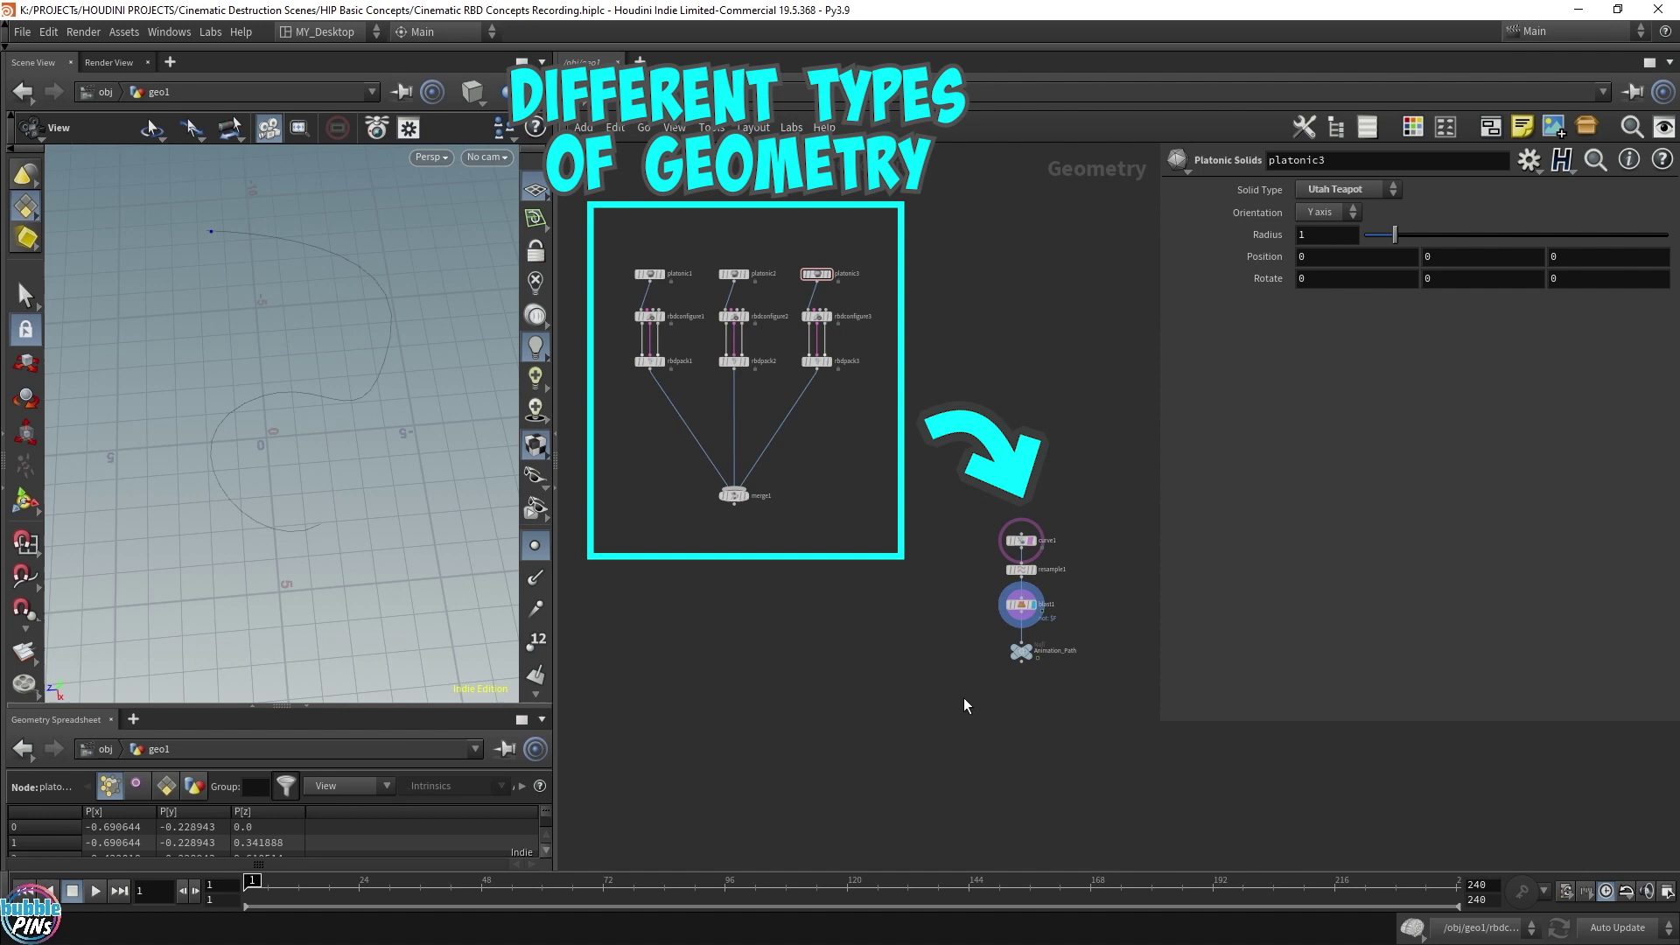
{"action": "left_click", "coordinate": [1021, 651]}
{"action": "left_click", "coordinate": [1034, 648]}
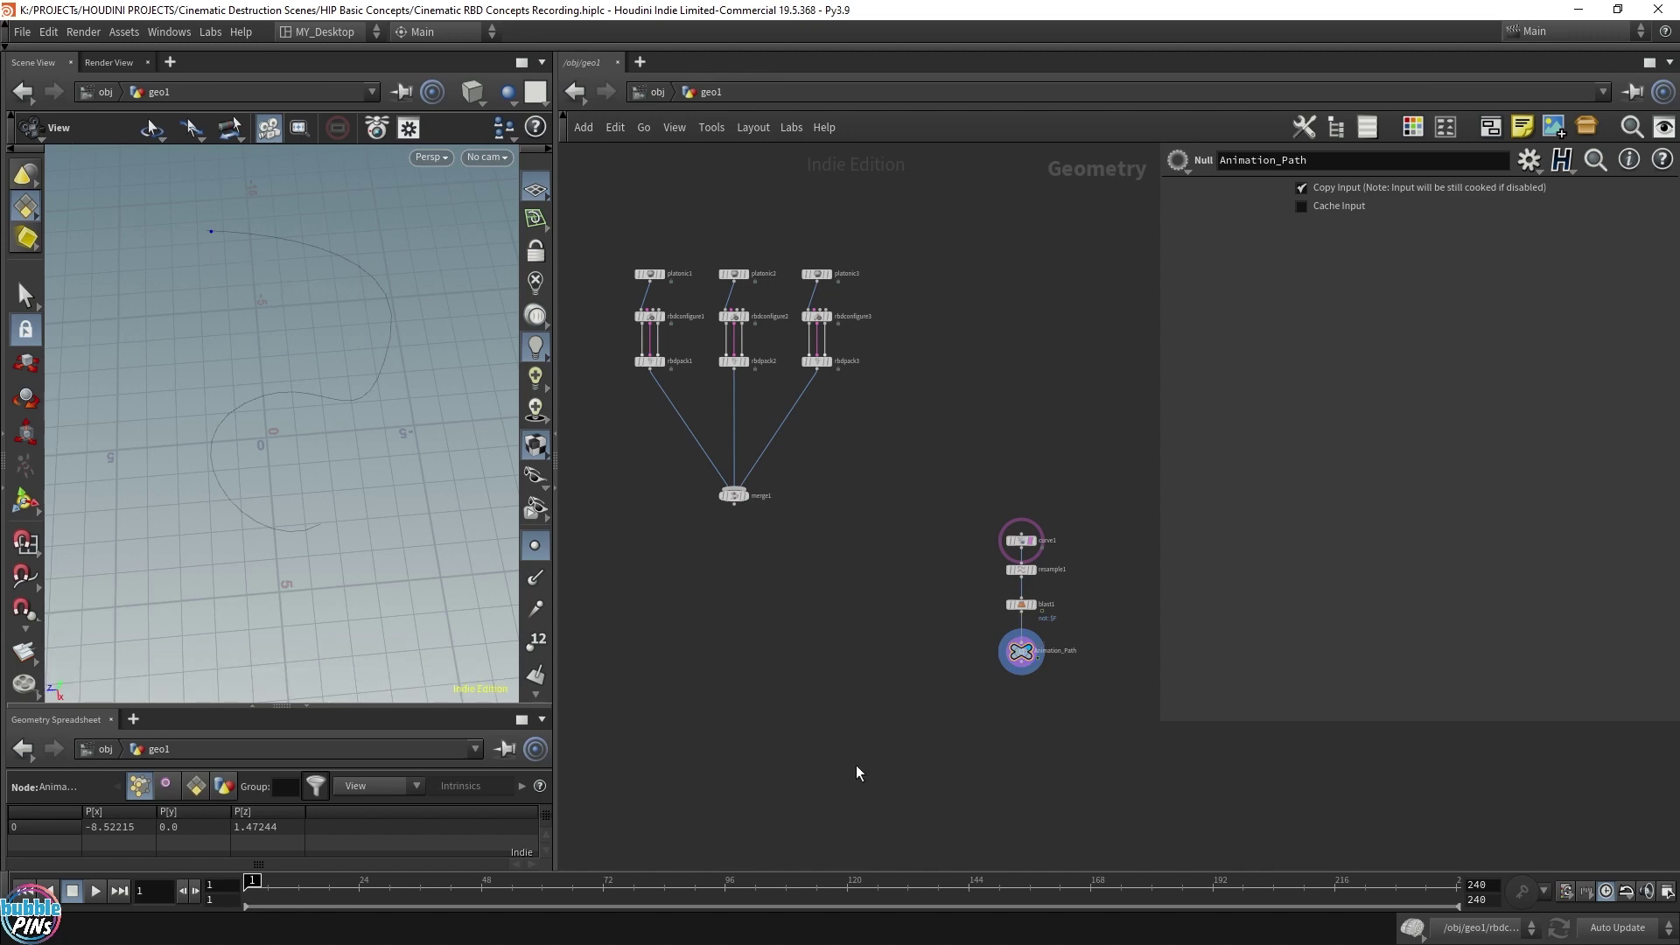
Place an unwired Copy to Points node, copytopoints1, in the network
{"action": "key", "text": "Tab"}
{"action": "type", "text": "copy to"}
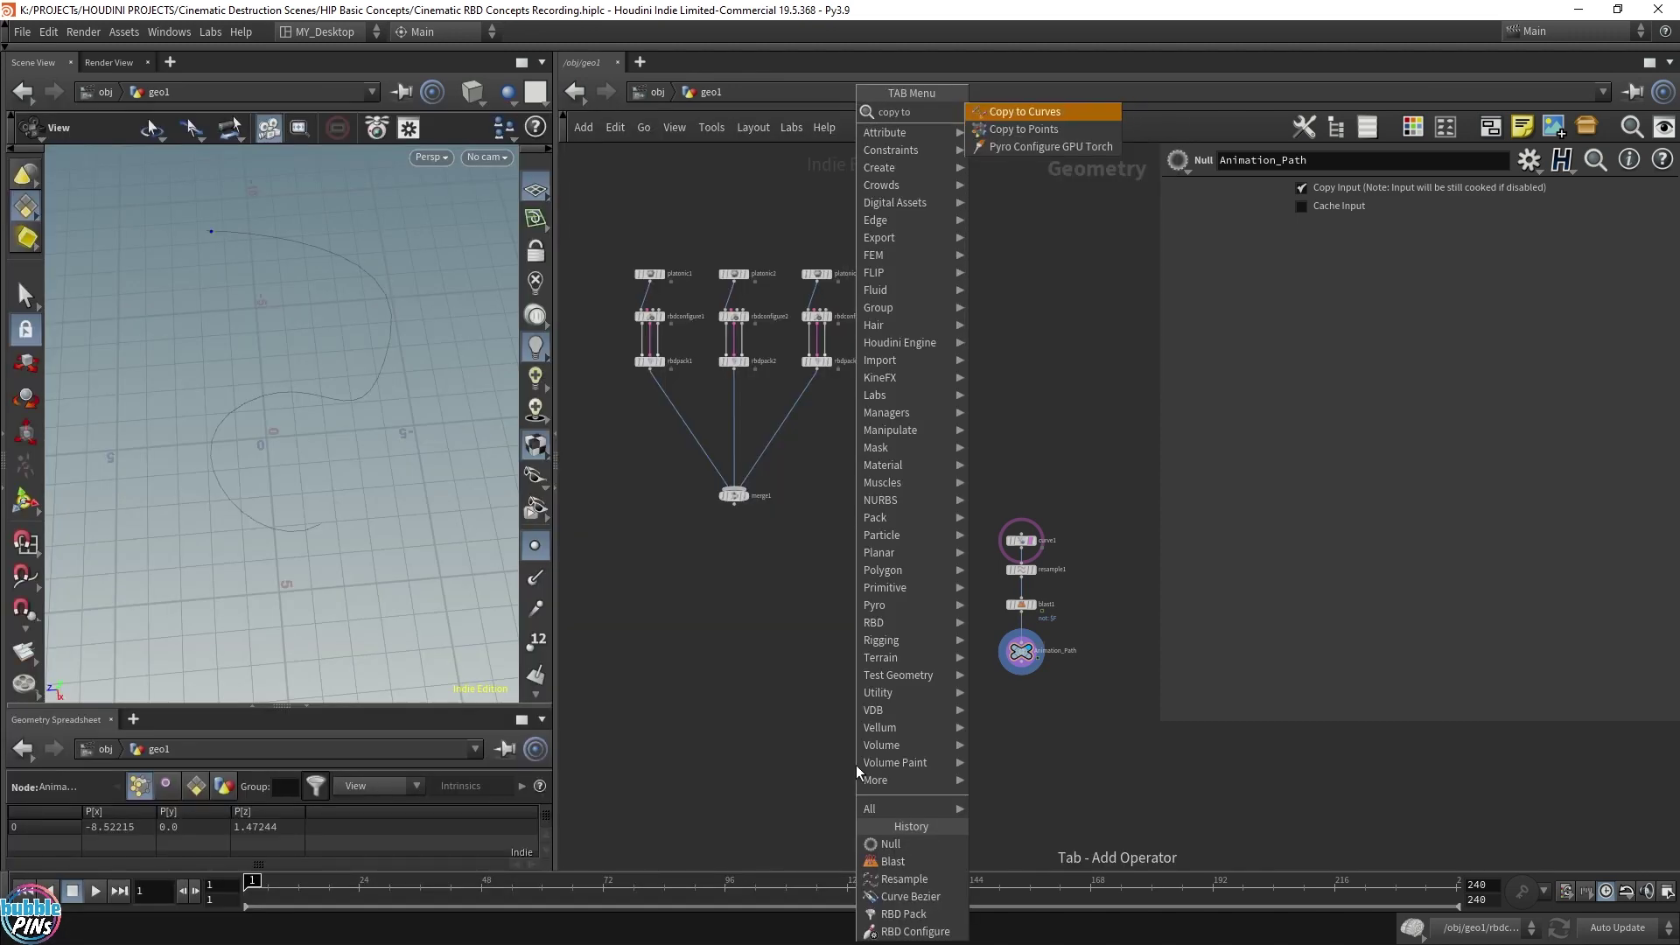
{"action": "key", "text": "Return"}
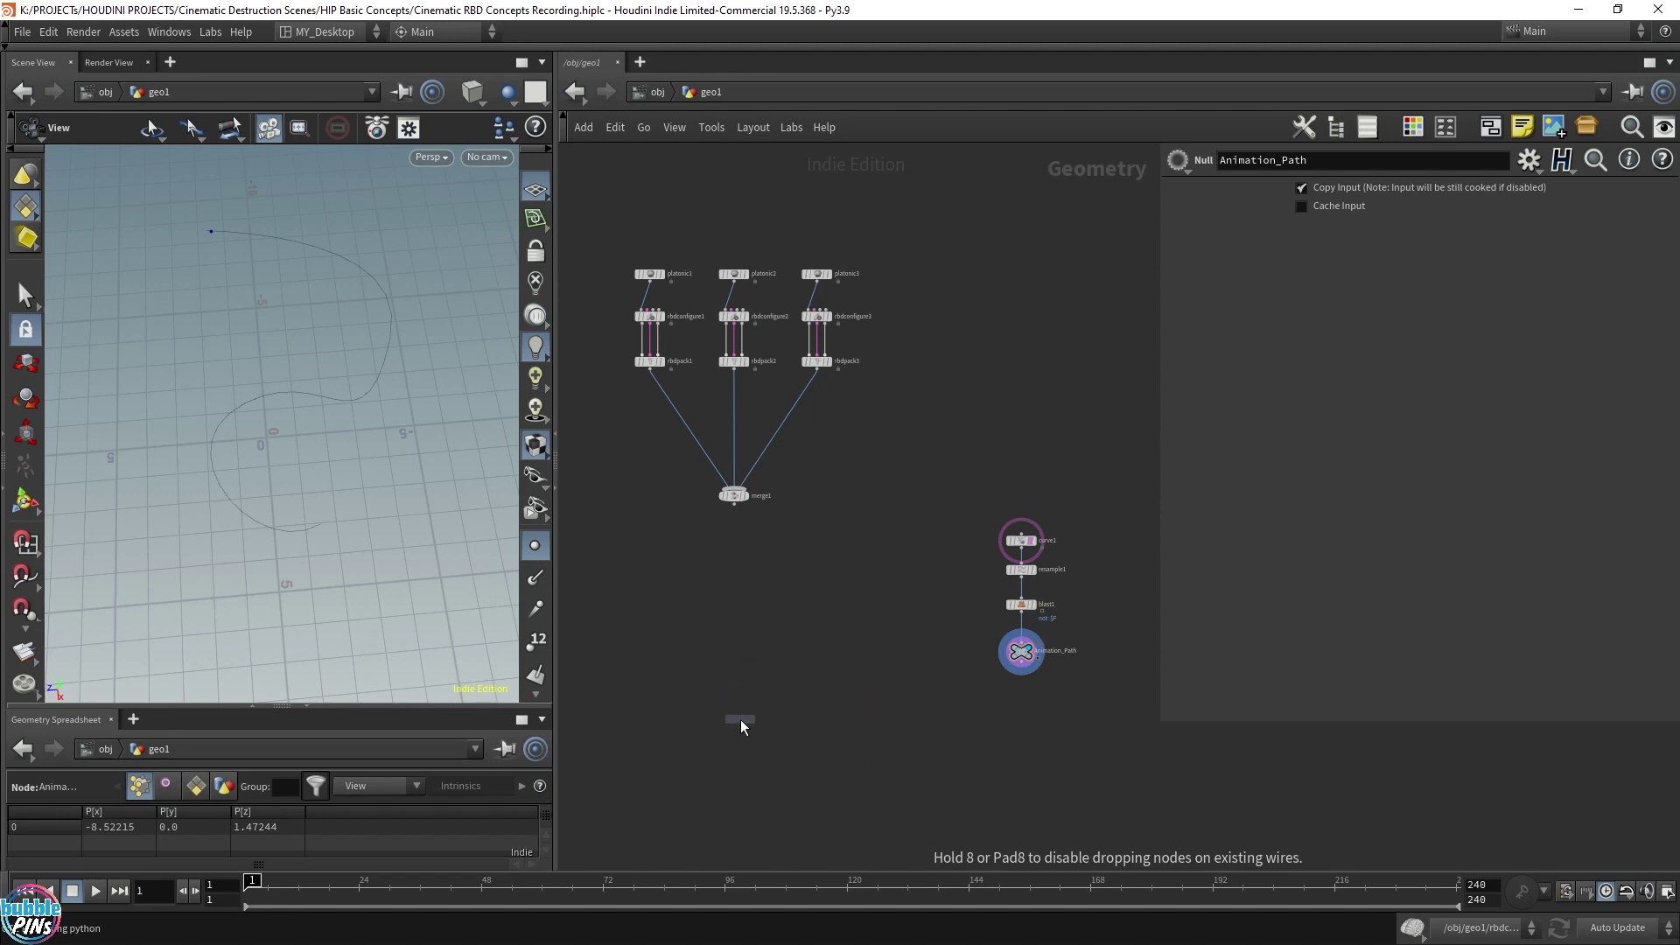
{"action": "left_click", "coordinate": [735, 726]}
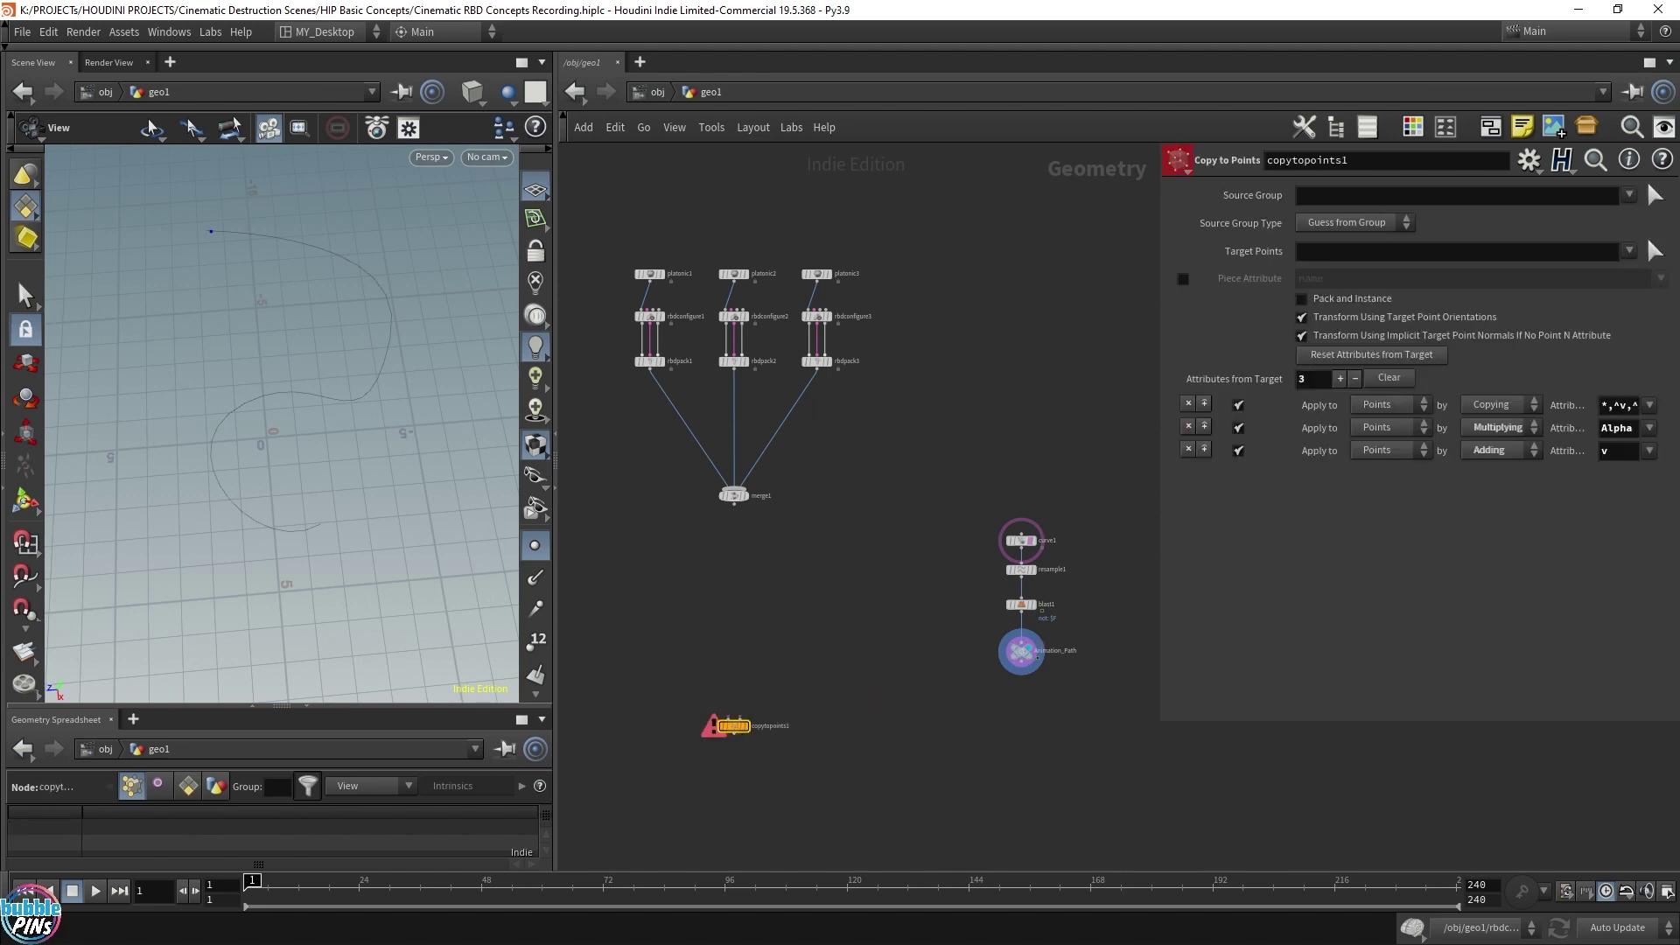
Move the four curve-chain nodes to the left
{"action": "scroll", "coordinate": [798, 699], "scroll_direction": "up", "scroll_amount": 3}
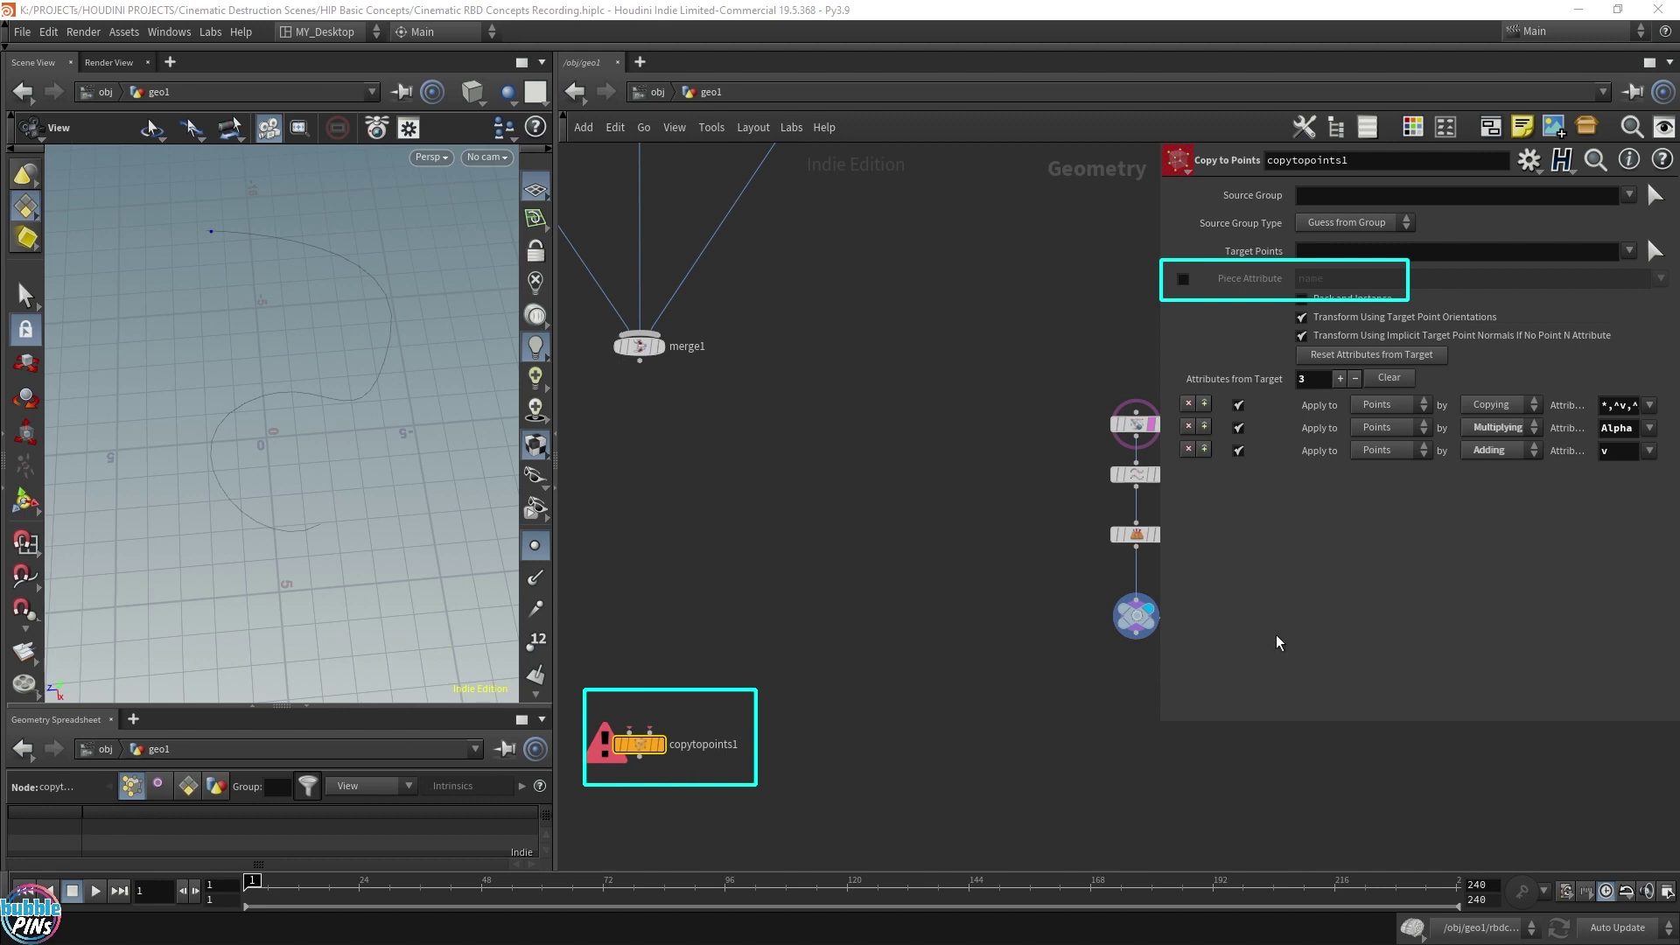
{"action": "left_click_drag", "start_coordinate": [1085, 402], "coordinate": [1155, 635]}
{"action": "left_click_drag", "start_coordinate": [1136, 474], "coordinate": [964, 498]}
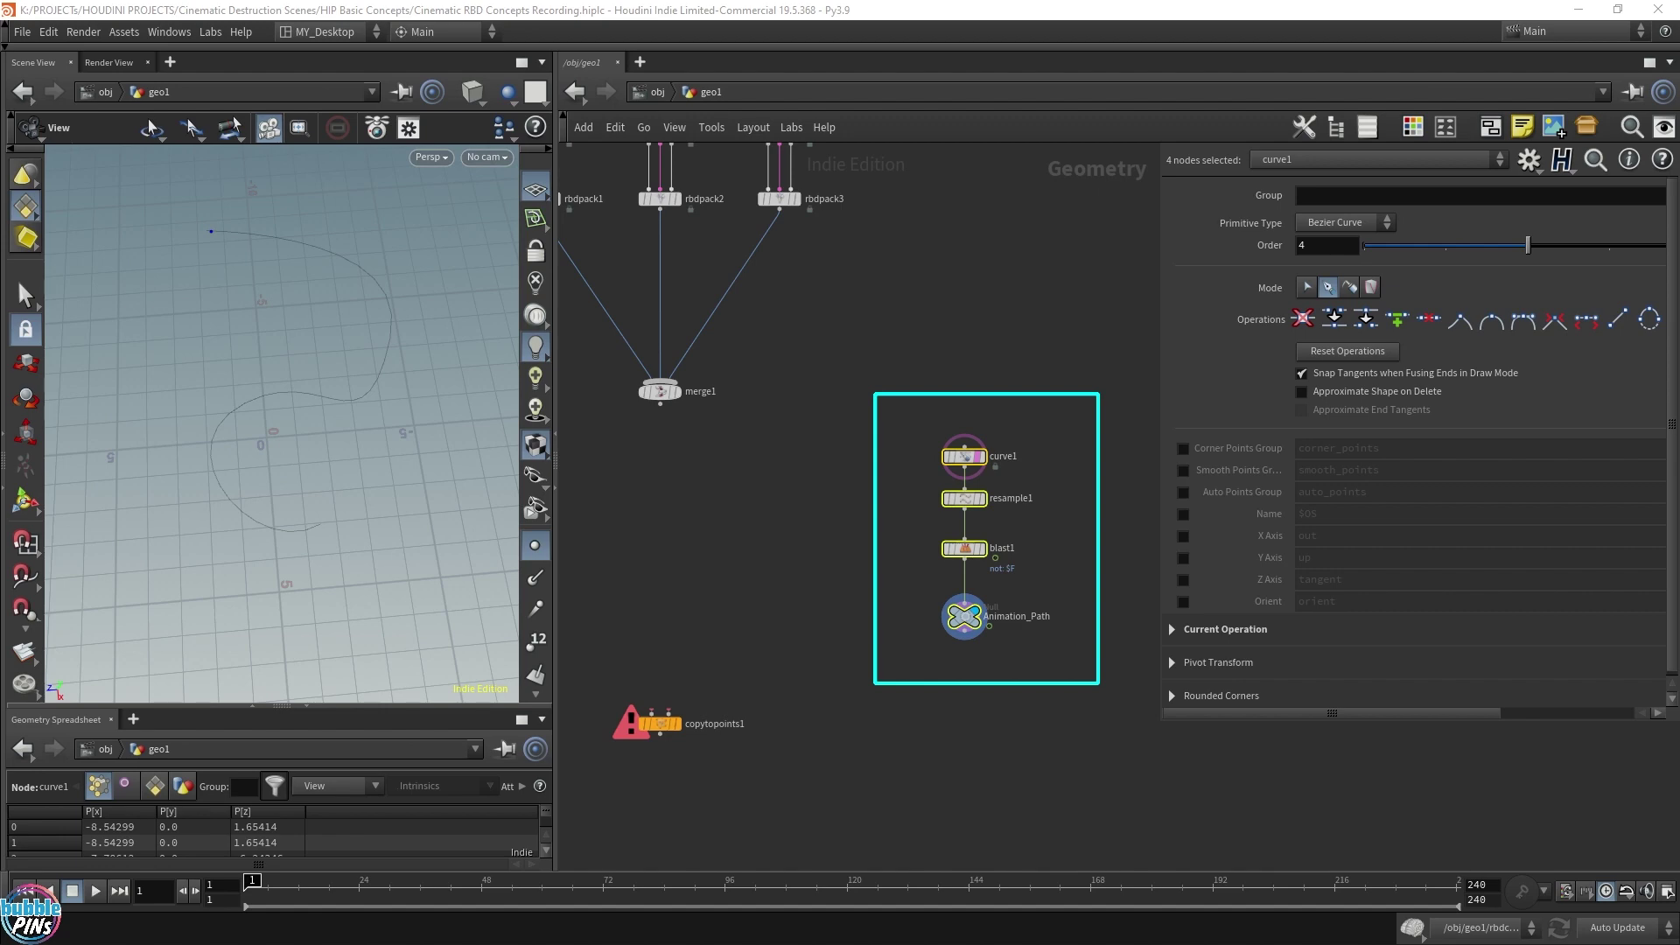
Insert an Attribute Wrangle on the wire between rbdpack1 and merge1
{"action": "left_click", "coordinate": [949, 536]}
{"action": "key", "text": "h"}
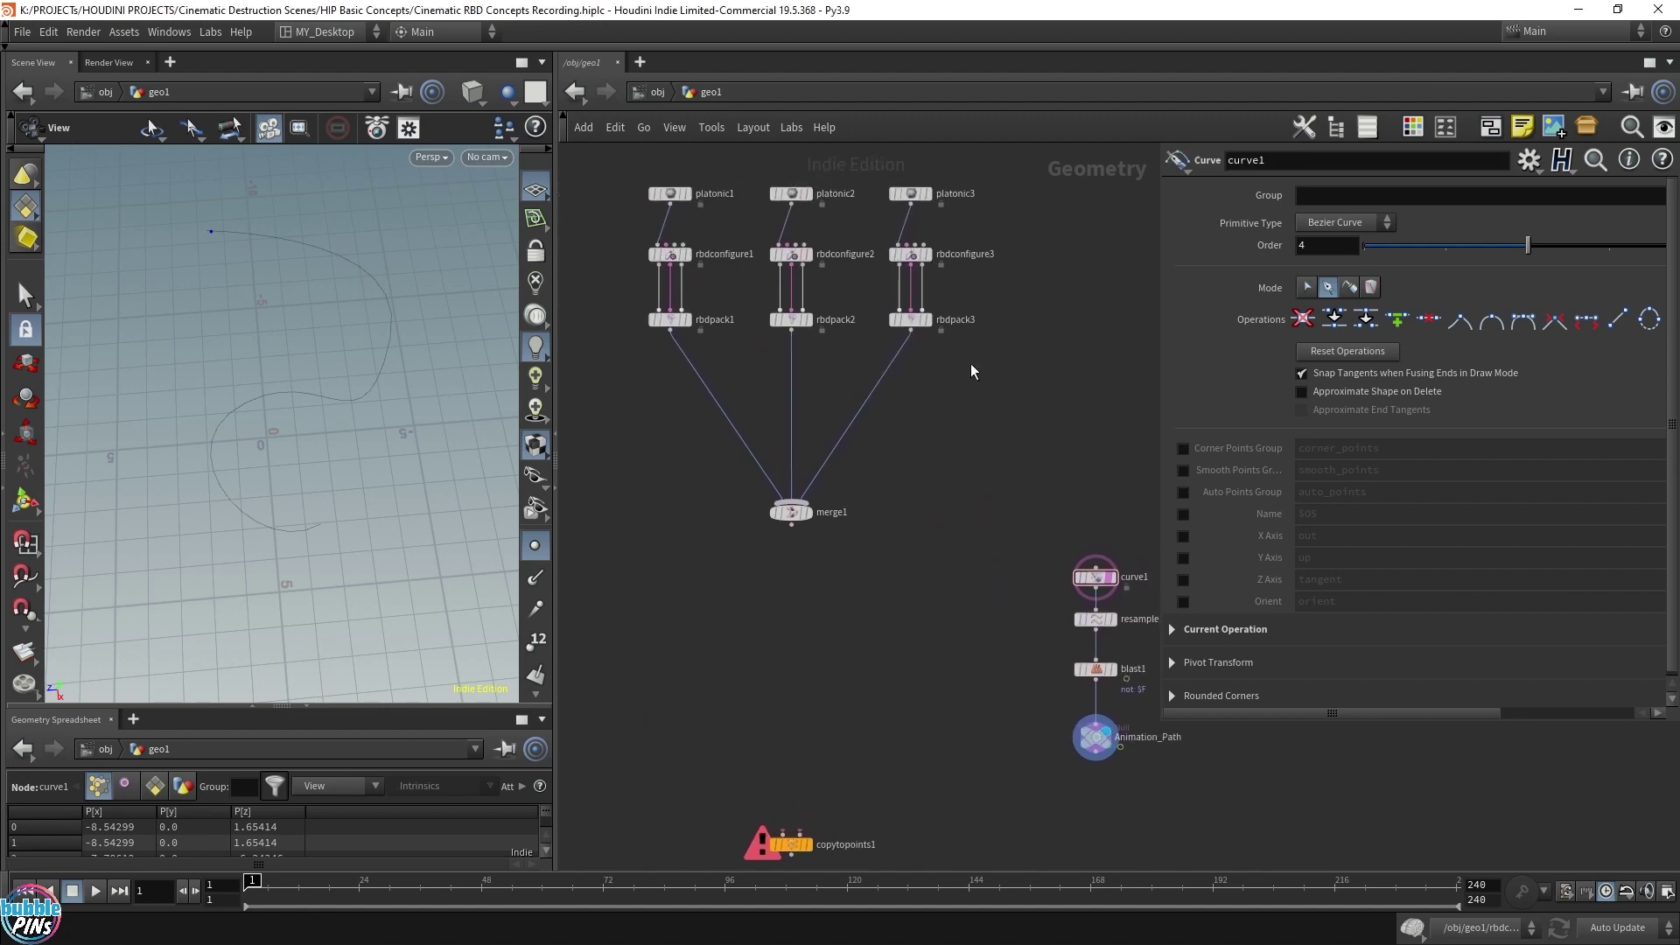
{"action": "key", "text": "Tab"}
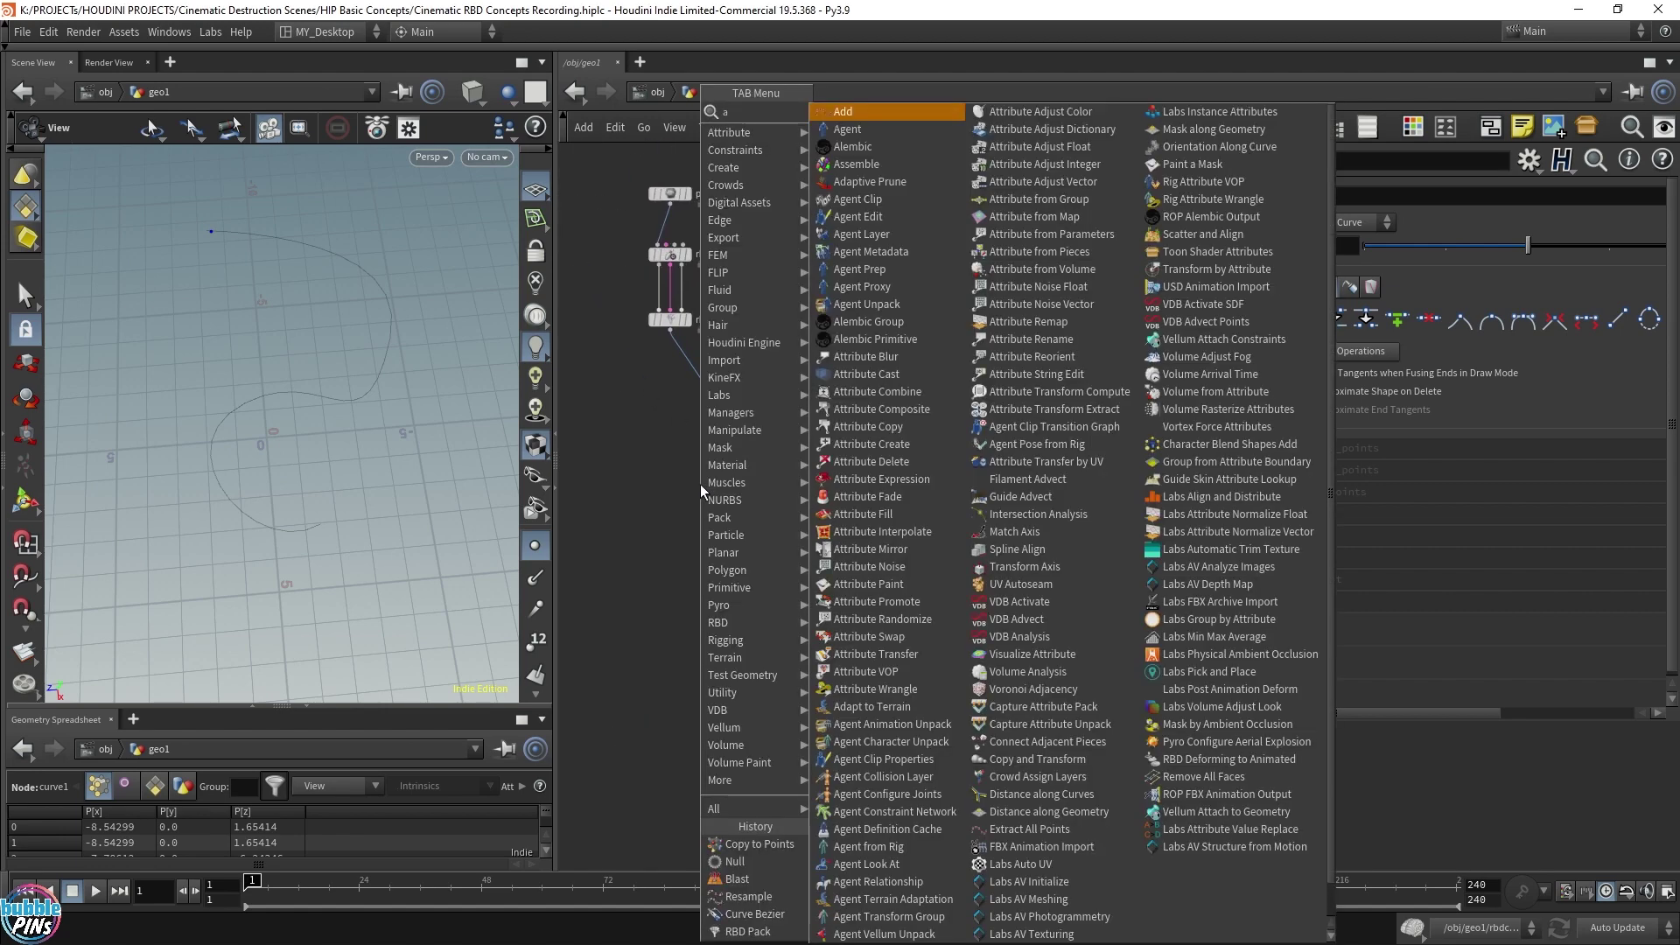
{"action": "key", "text": "Return"}
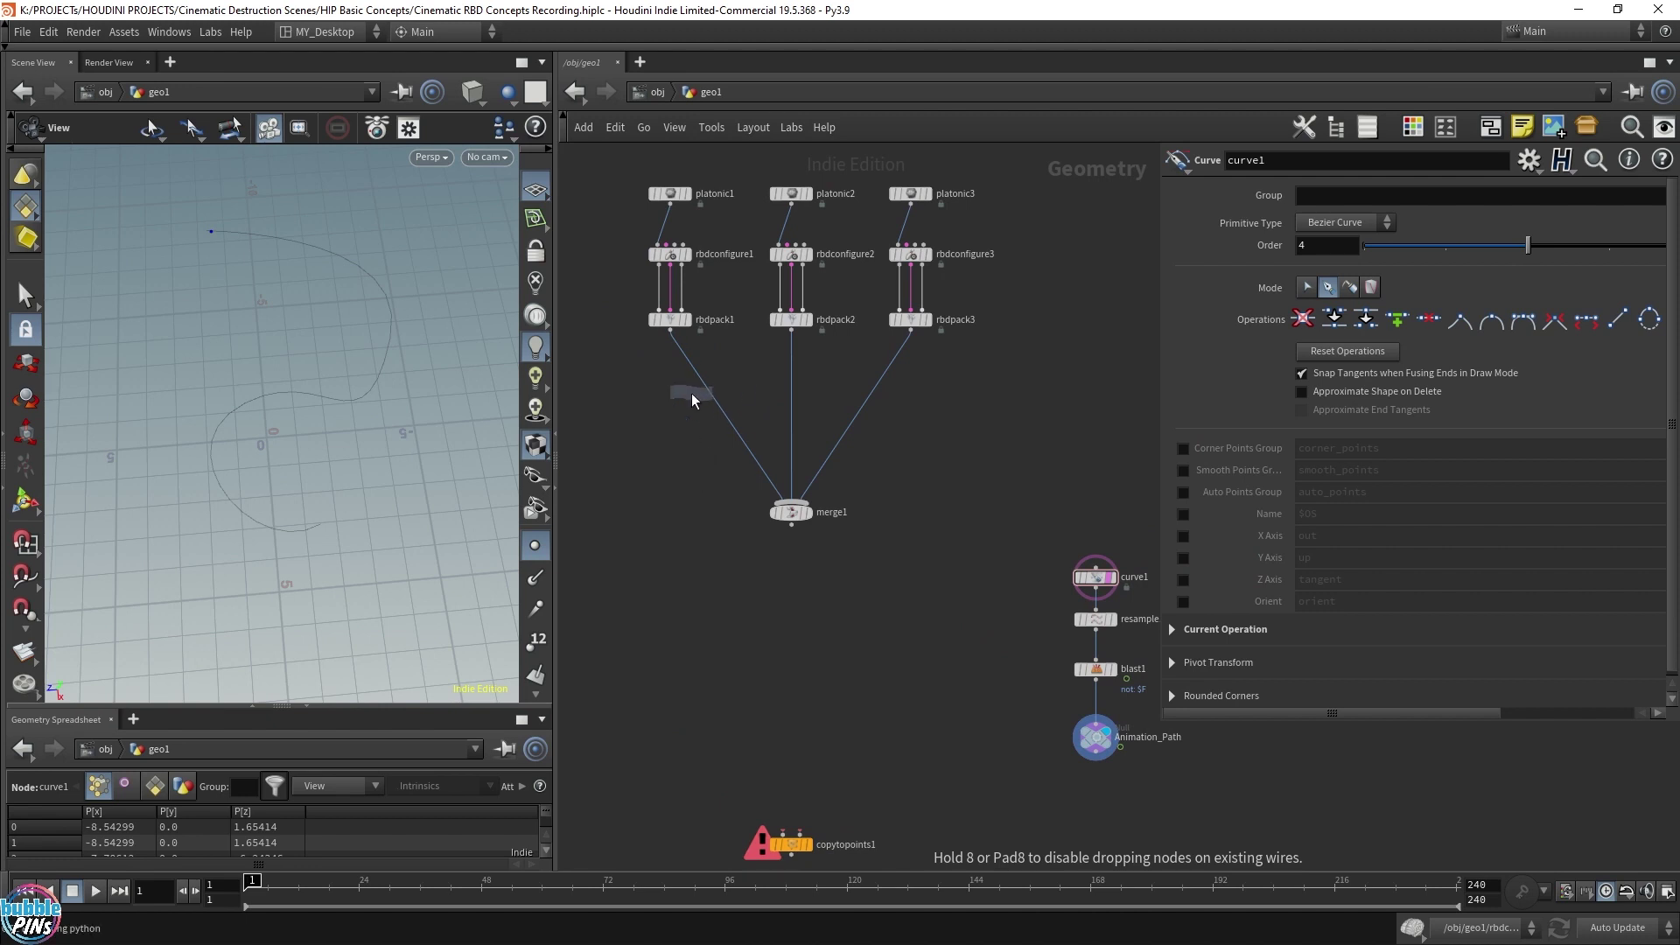
{"action": "left_click", "coordinate": [708, 388]}
{"action": "left_click_drag", "start_coordinate": [709, 388], "coordinate": [667, 390]}
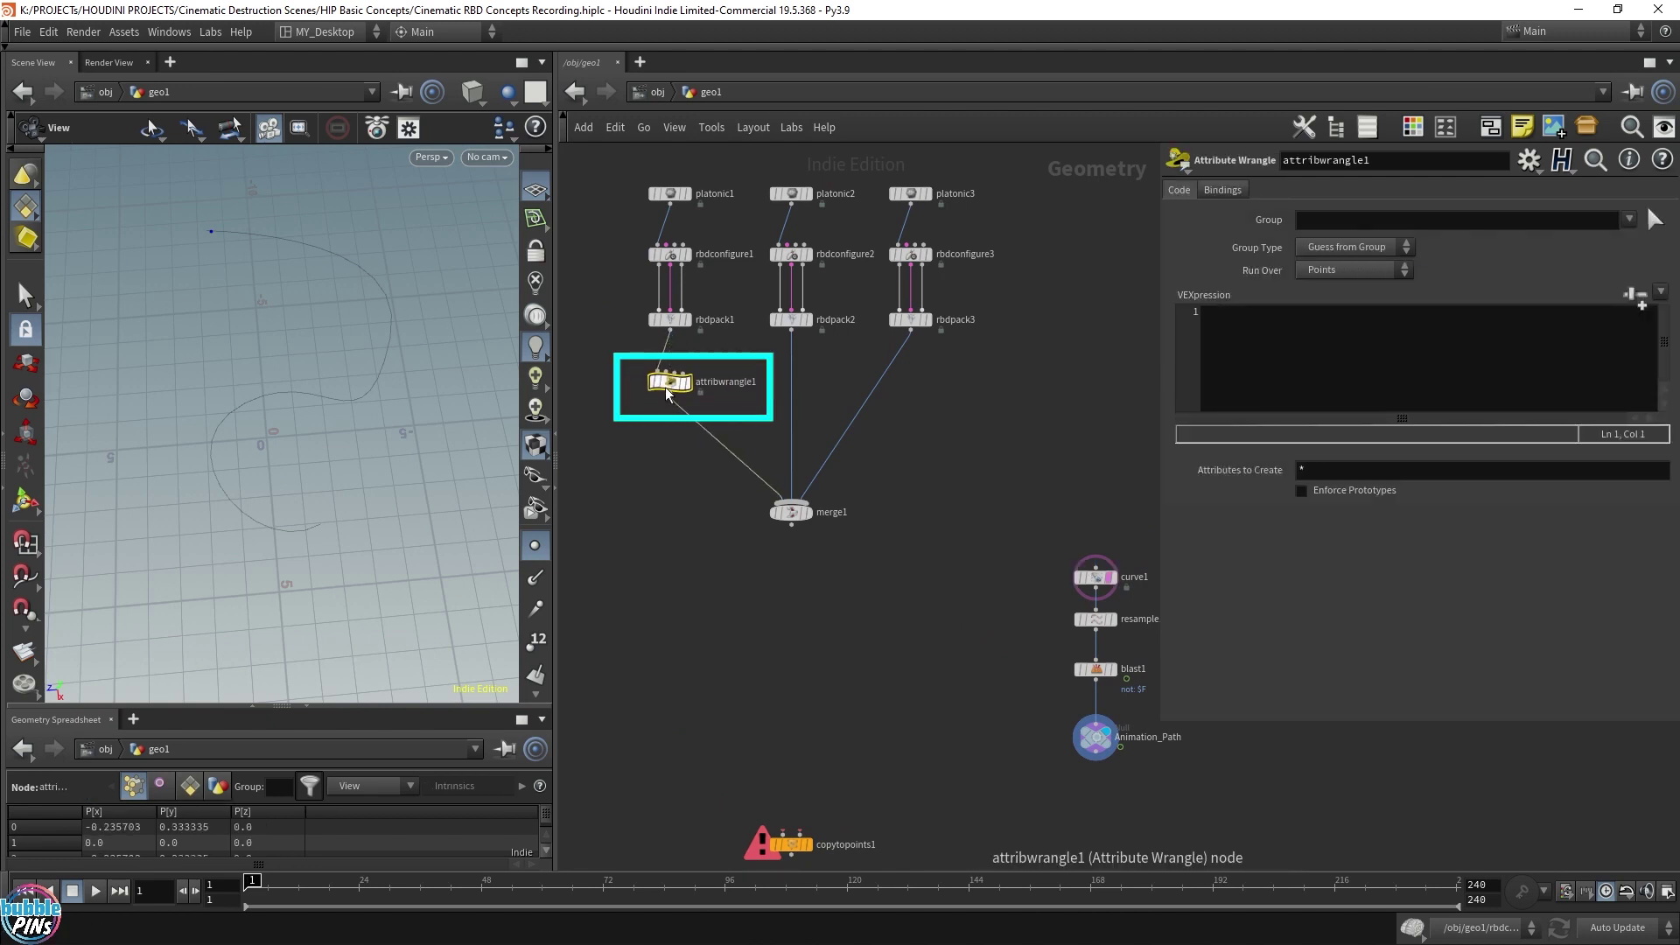
Give the wrangle the code i@type = 1 and rename it type
{"action": "left_click", "coordinate": [1305, 318]}
{"action": "scroll", "coordinate": [1304, 369], "scroll_direction": "up", "scroll_amount": 2, "text": "ctrl"}
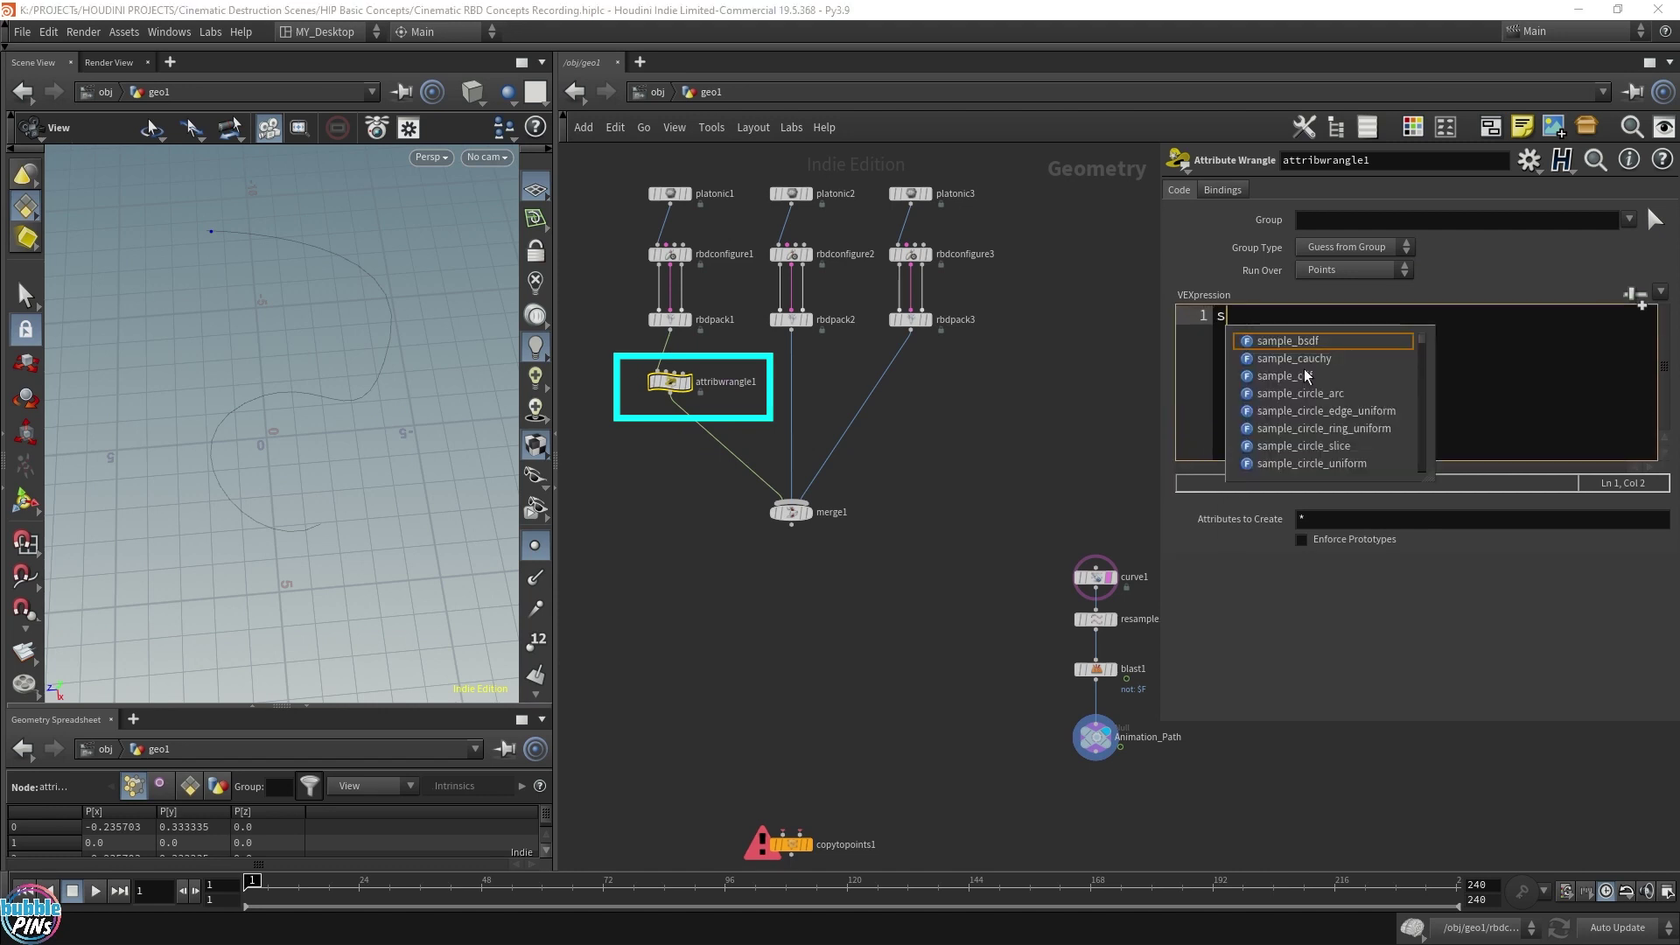
{"action": "key", "text": "BackSpace"}
{"action": "type", "text": "i"}
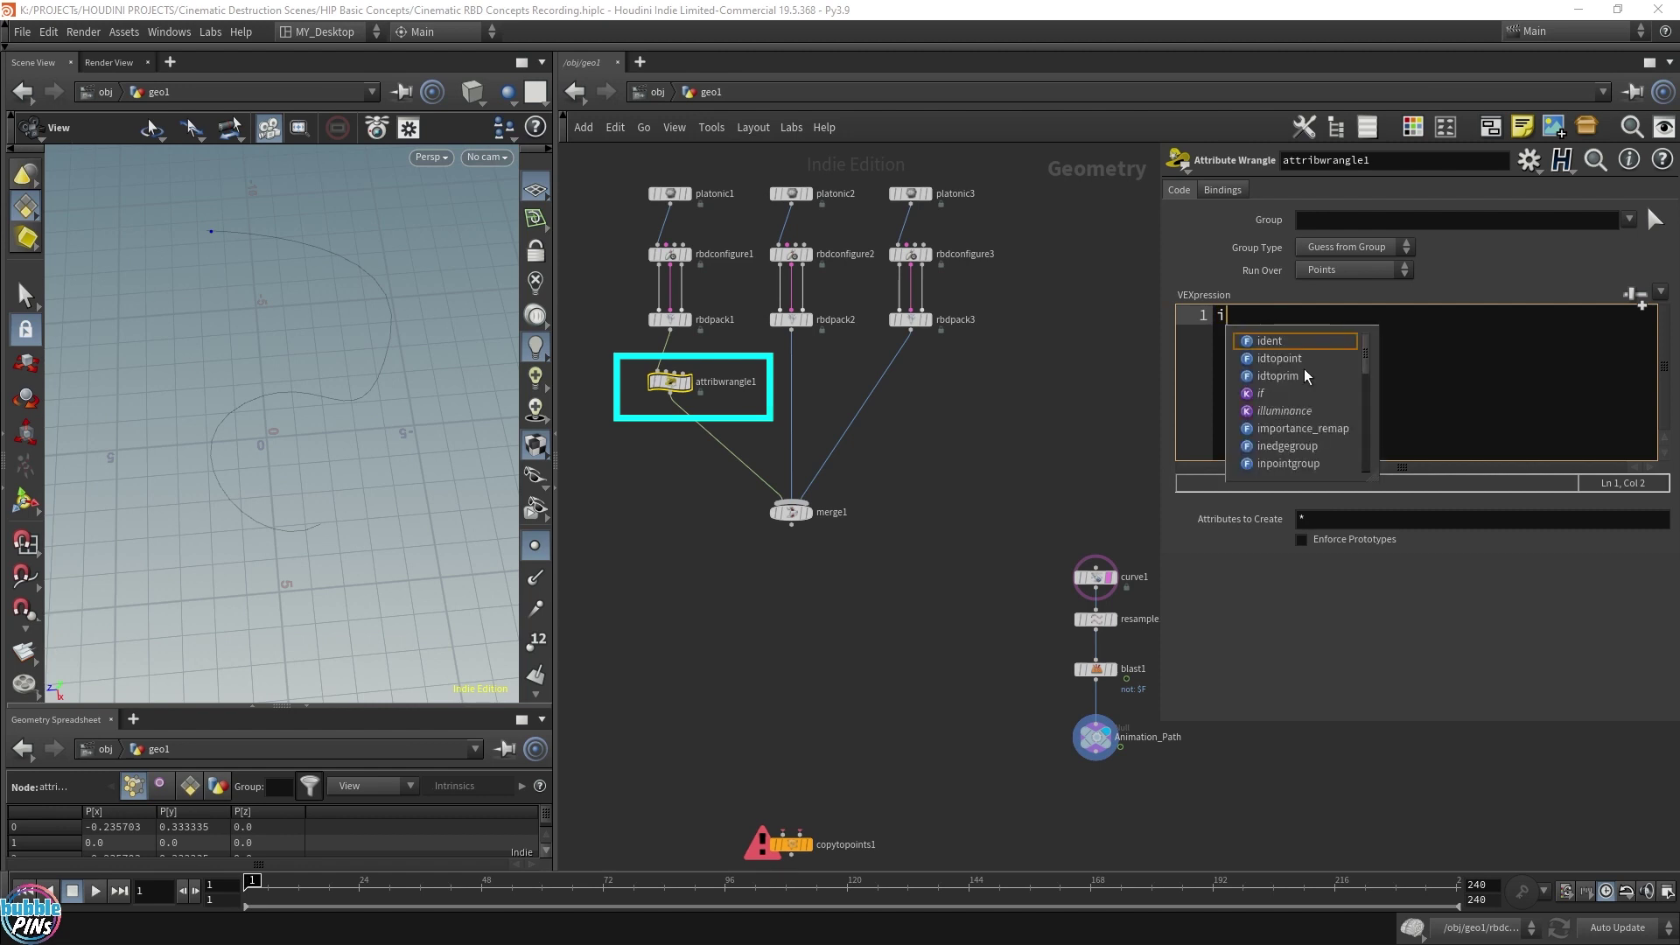
{"action": "type", "text": "@"}
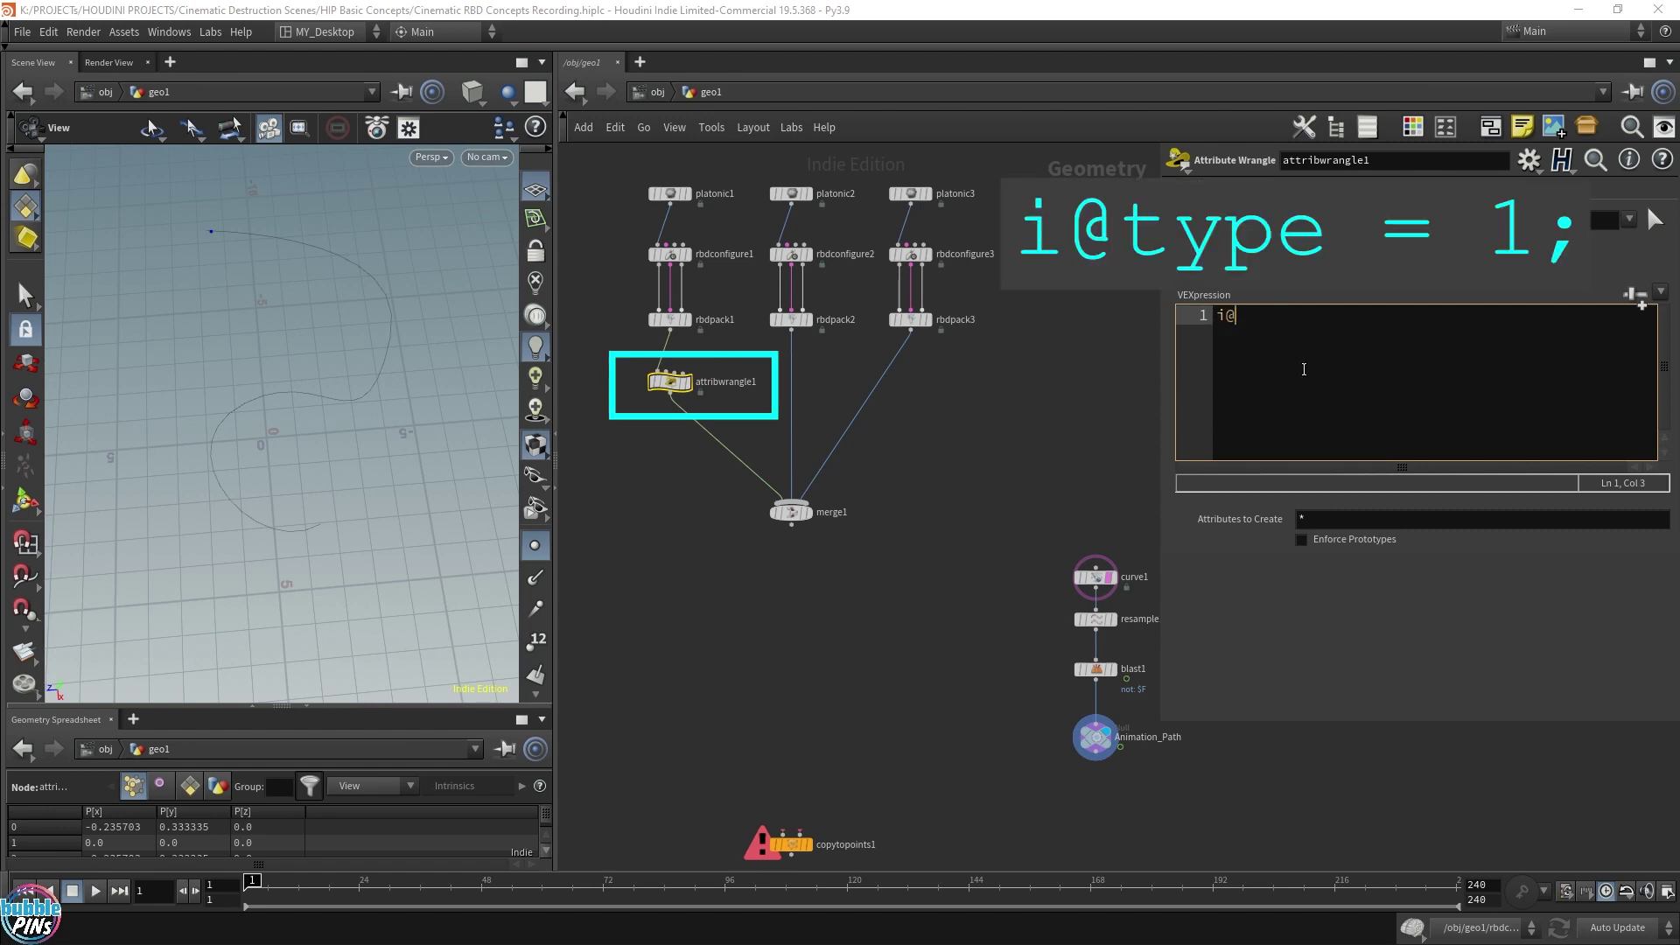
{"action": "type", "text": "type = 1;"}
{"action": "double_click", "coordinate": [725, 381]}
{"action": "type", "text": "type"}
{"action": "key", "text": "Return"}
Copy the wrangle onto rbdpack2's branch as type1 with type 2, then select type2
{"action": "left_click_drag", "start_coordinate": [751, 389], "coordinate": [910, 391], "text": "alt"}
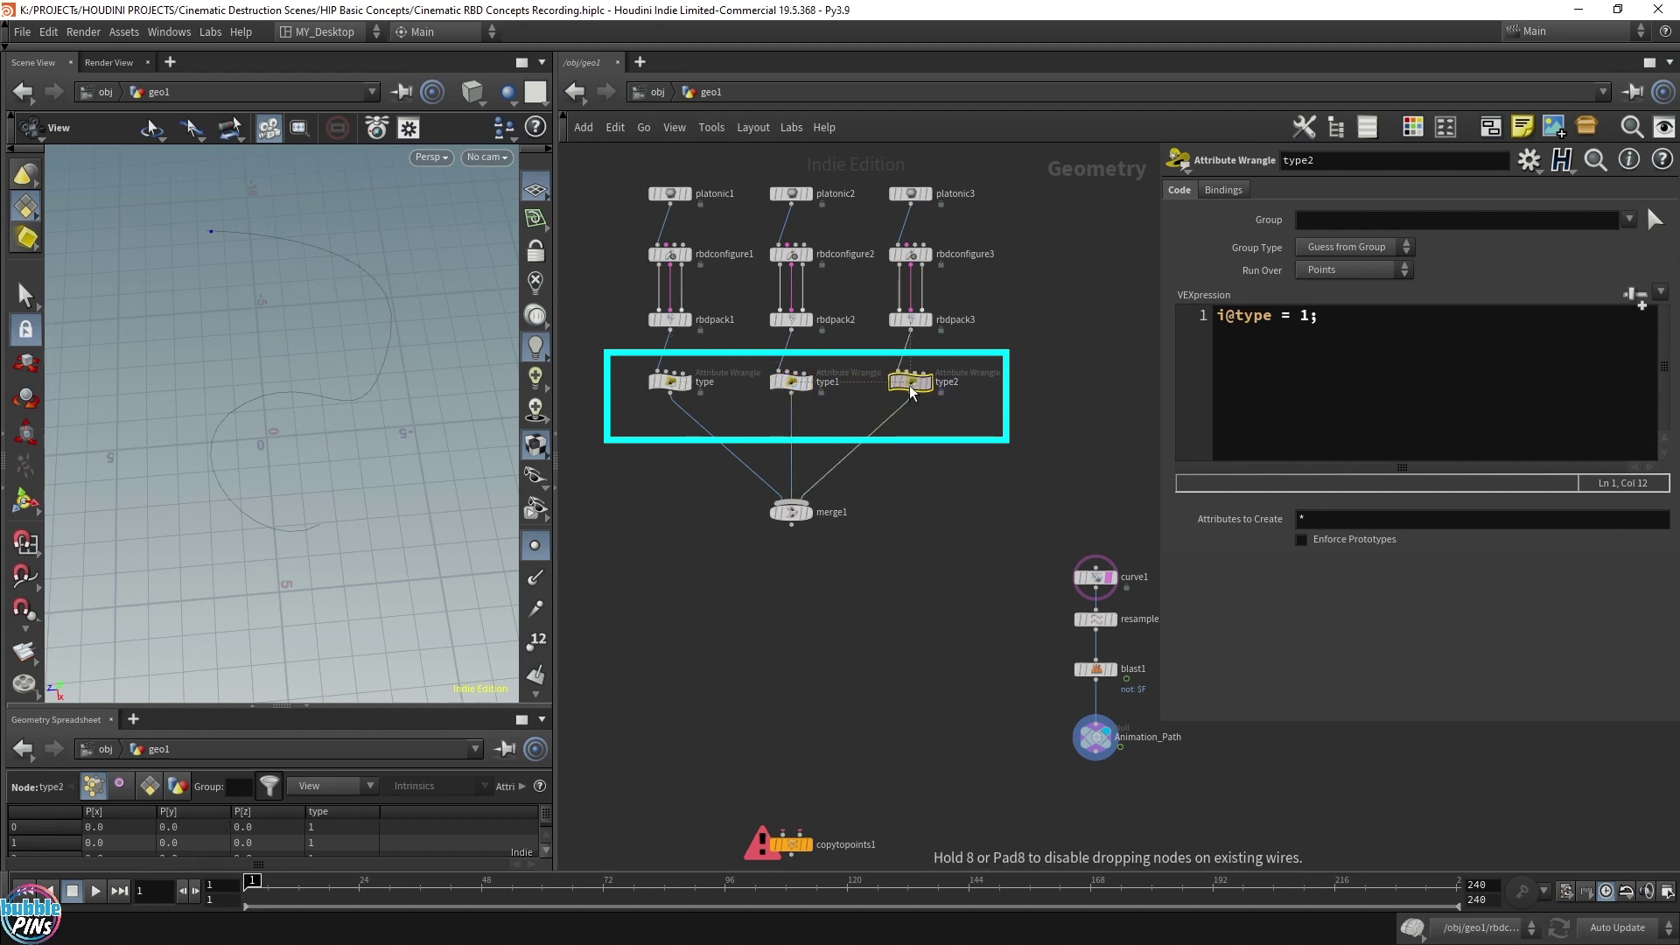
{"action": "left_click", "coordinate": [798, 385]}
{"action": "left_click", "coordinate": [1306, 317]}
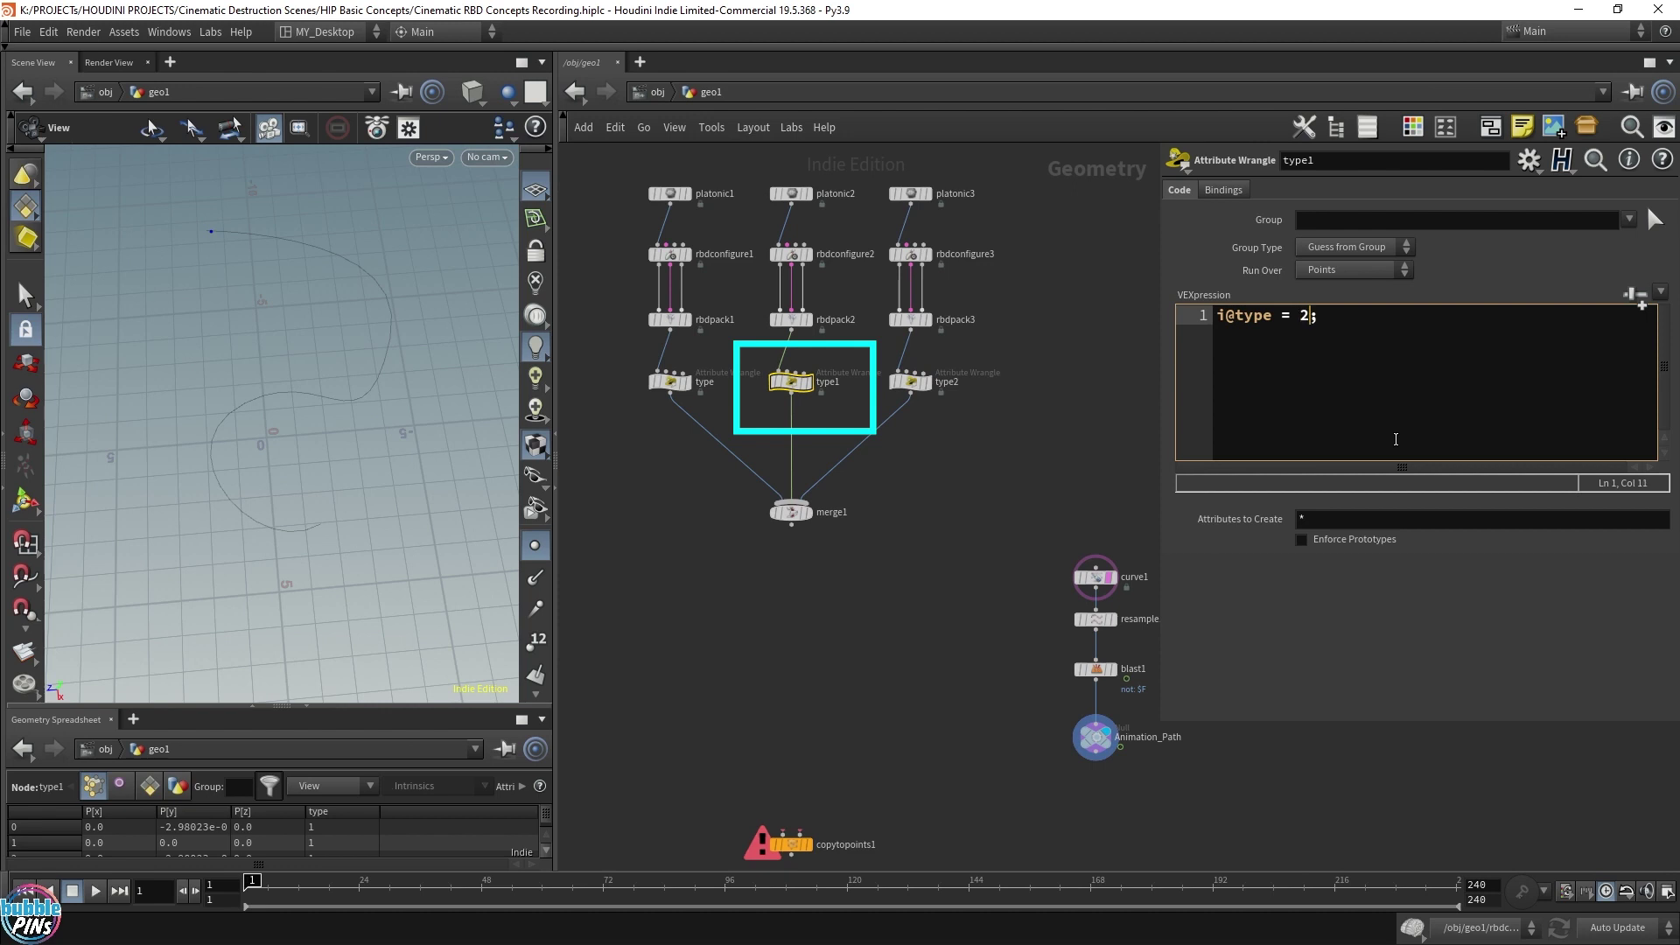
{"action": "left_click", "coordinate": [910, 383]}
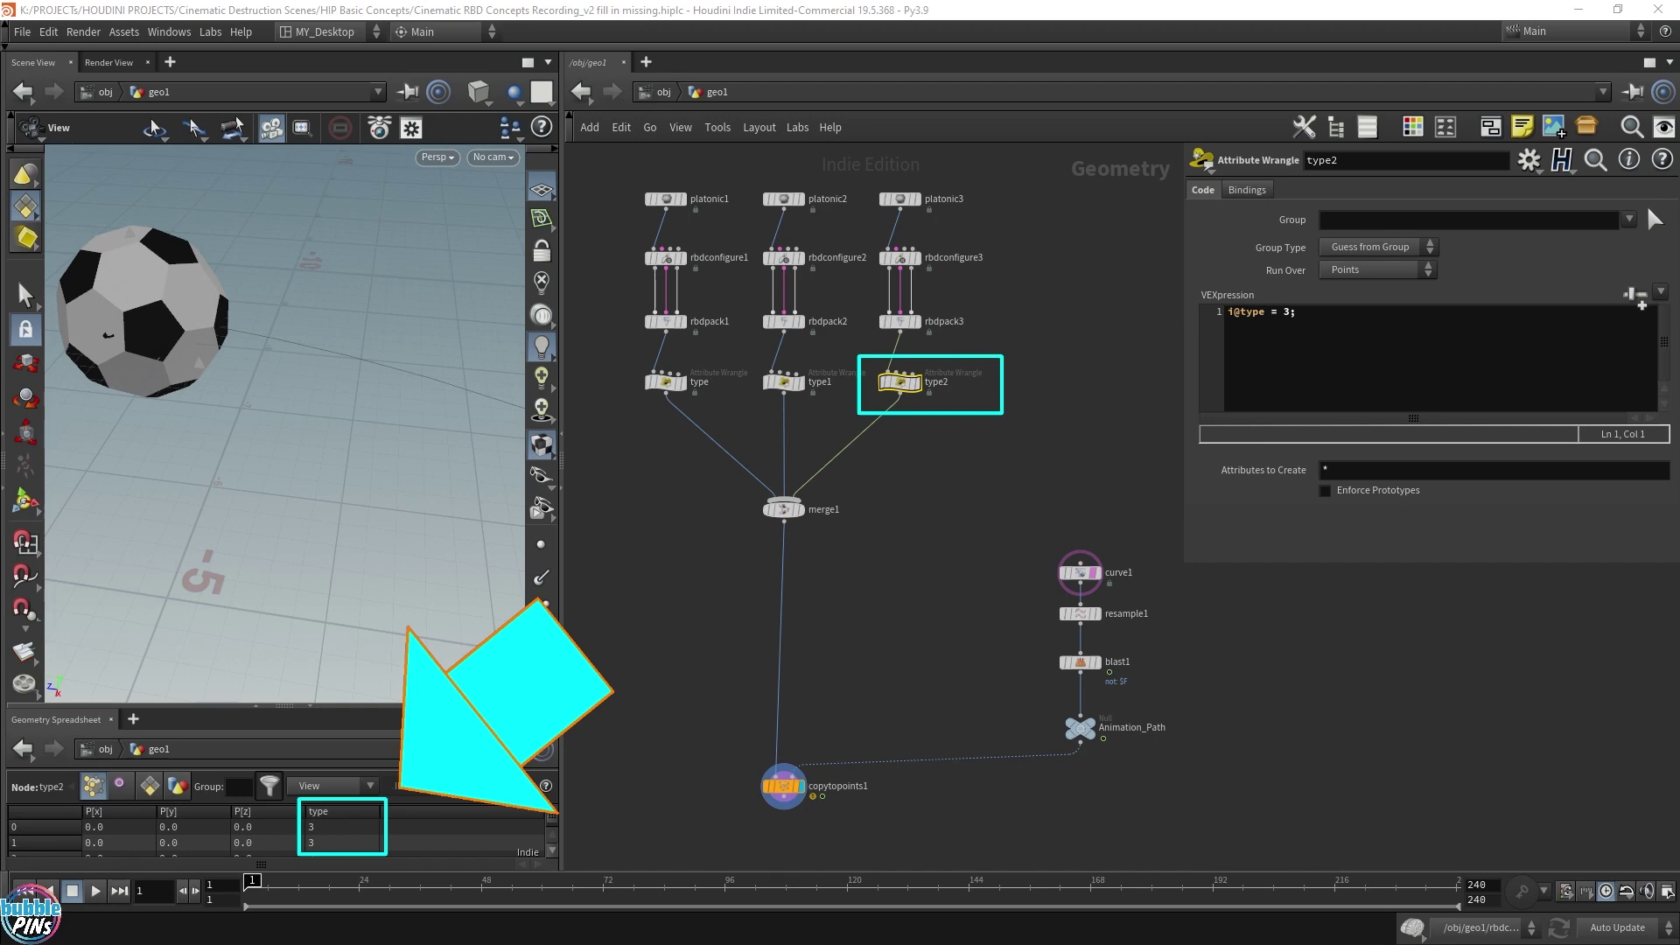
Check type1's value, select Animation_Path and show point numbers on the curve
{"action": "left_click", "coordinate": [783, 382]}
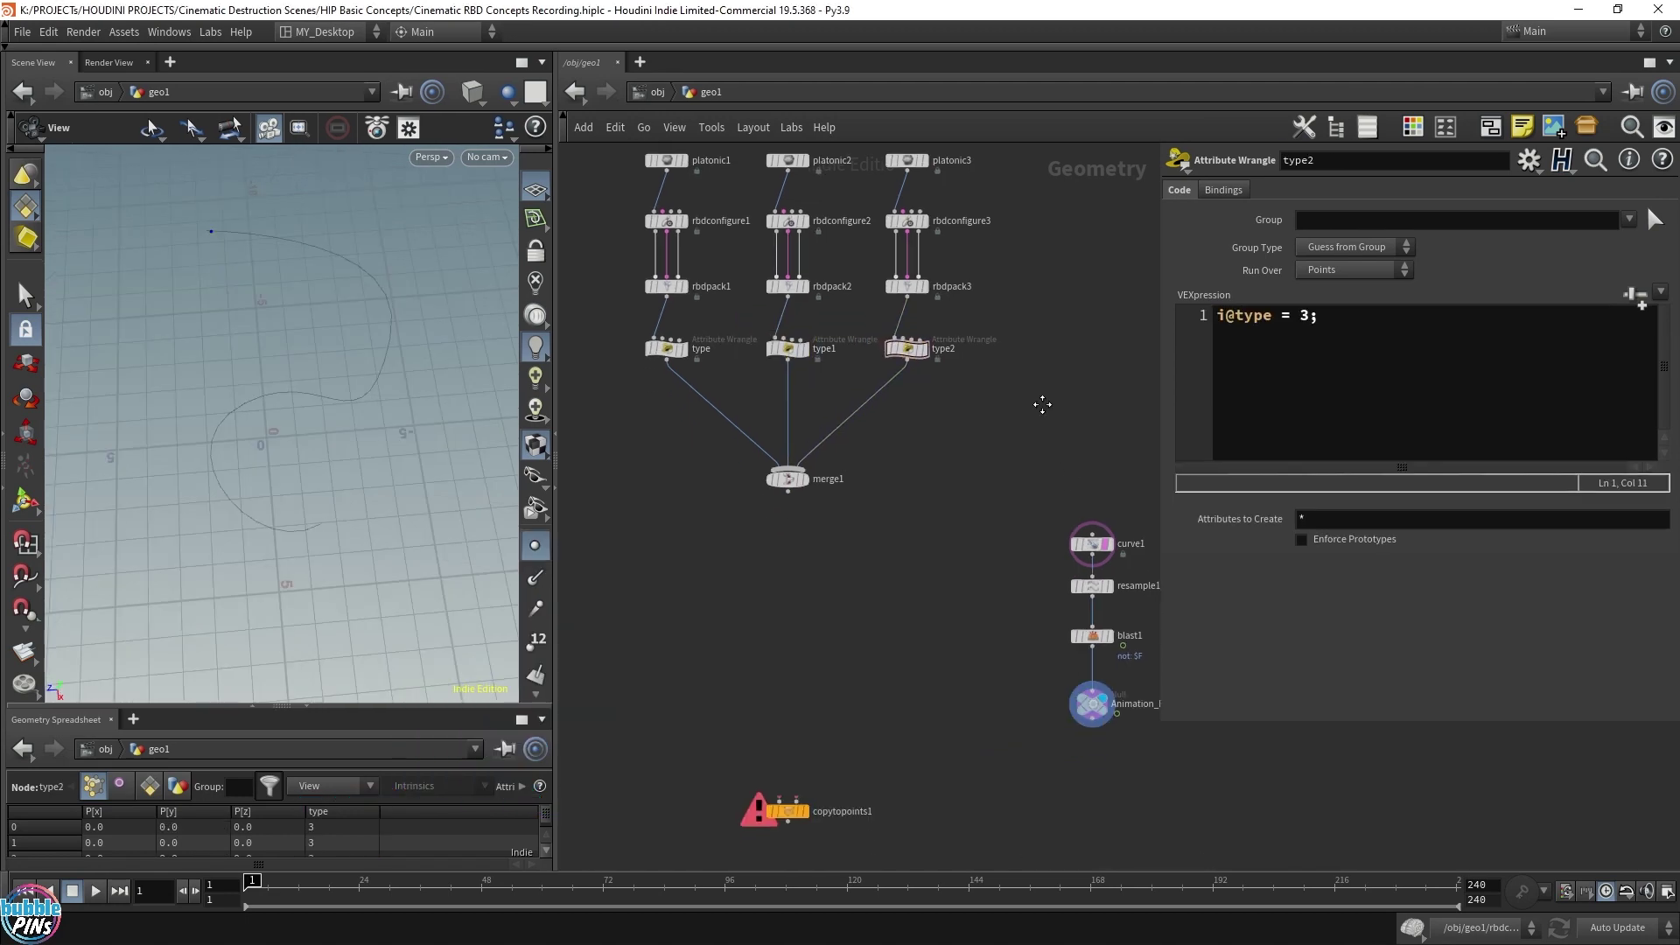
{"action": "middle_click_drag", "start_coordinate": [1131, 751], "coordinate": [1078, 663]}
{"action": "left_click", "coordinate": [1037, 622]}
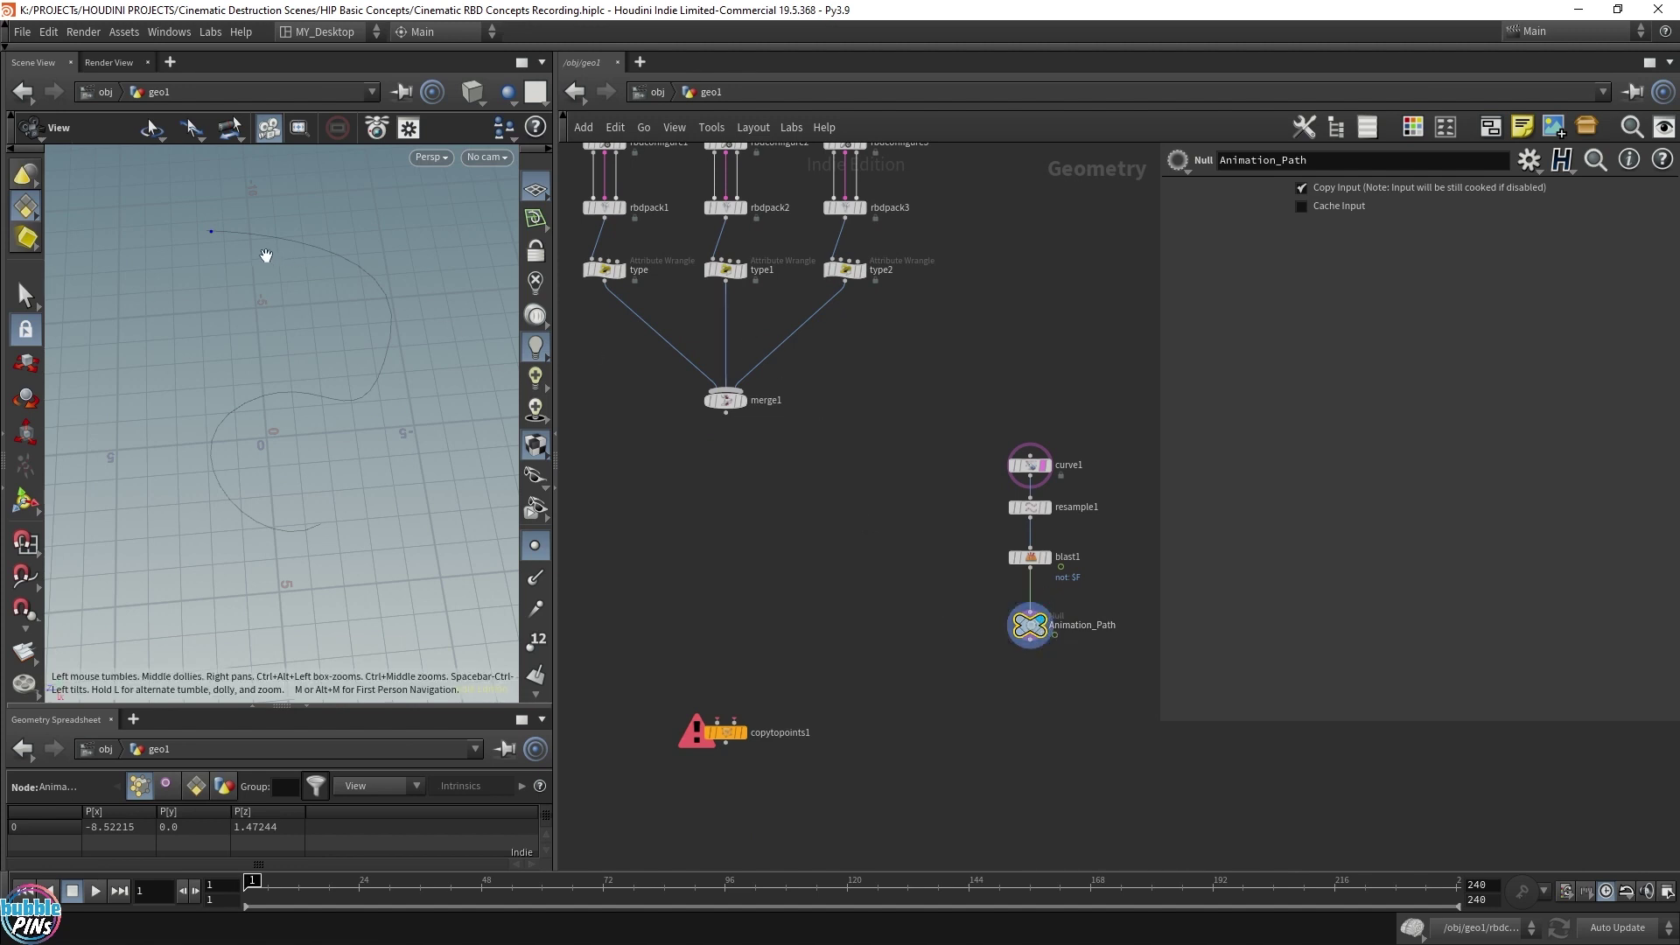
{"action": "left_click", "coordinate": [536, 641]}
{"action": "scroll", "coordinate": [214, 242], "scroll_direction": "up", "scroll_amount": 3}
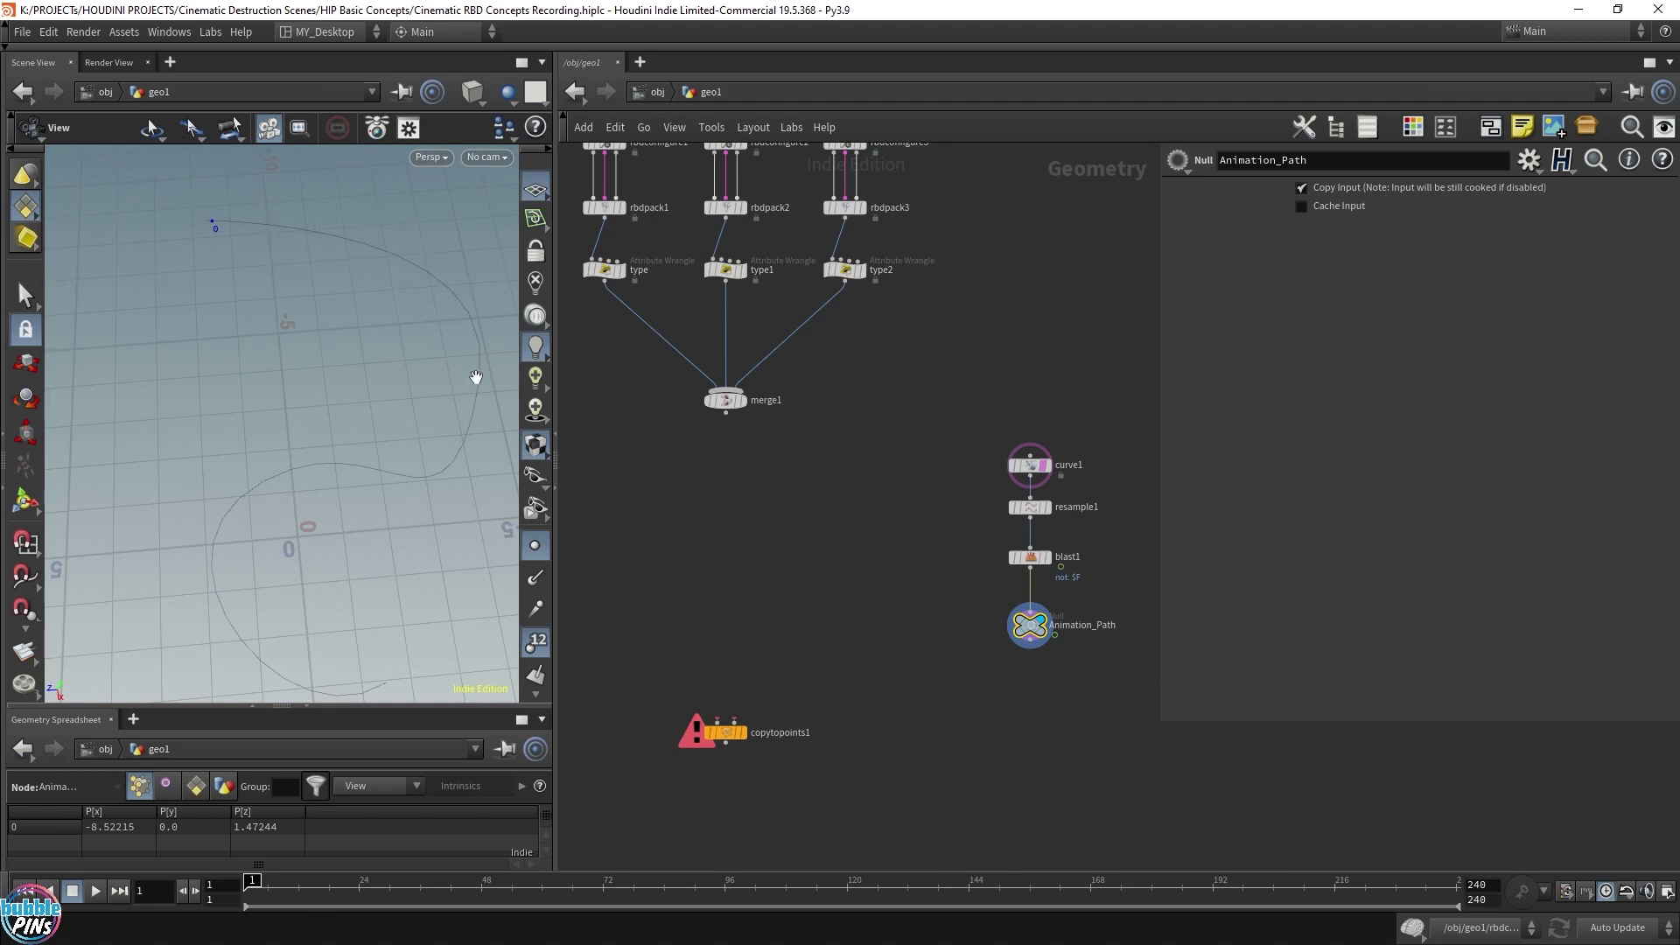
{"action": "key", "text": "Tab"}
Add an Attribute Wrangle, attribwrangle1, below Animation_Path
{"action": "type", "text": "wrangle"}
{"action": "key", "text": "Return"}
{"action": "left_click", "coordinate": [1012, 667]}
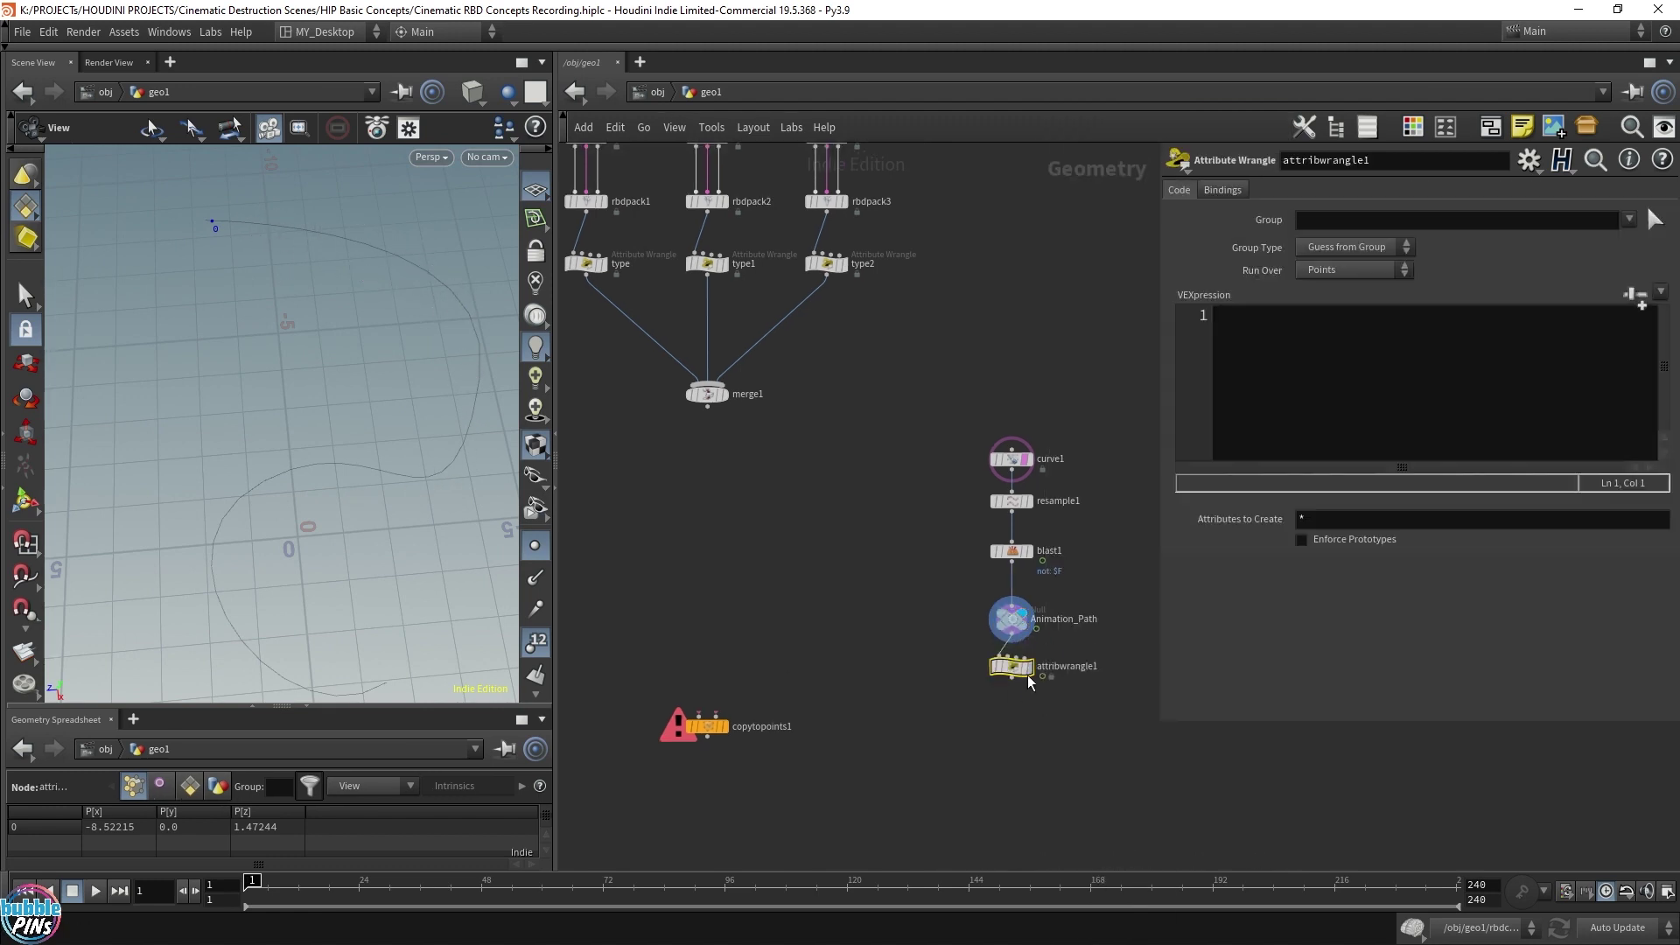
{"action": "left_click", "coordinate": [1344, 427]}
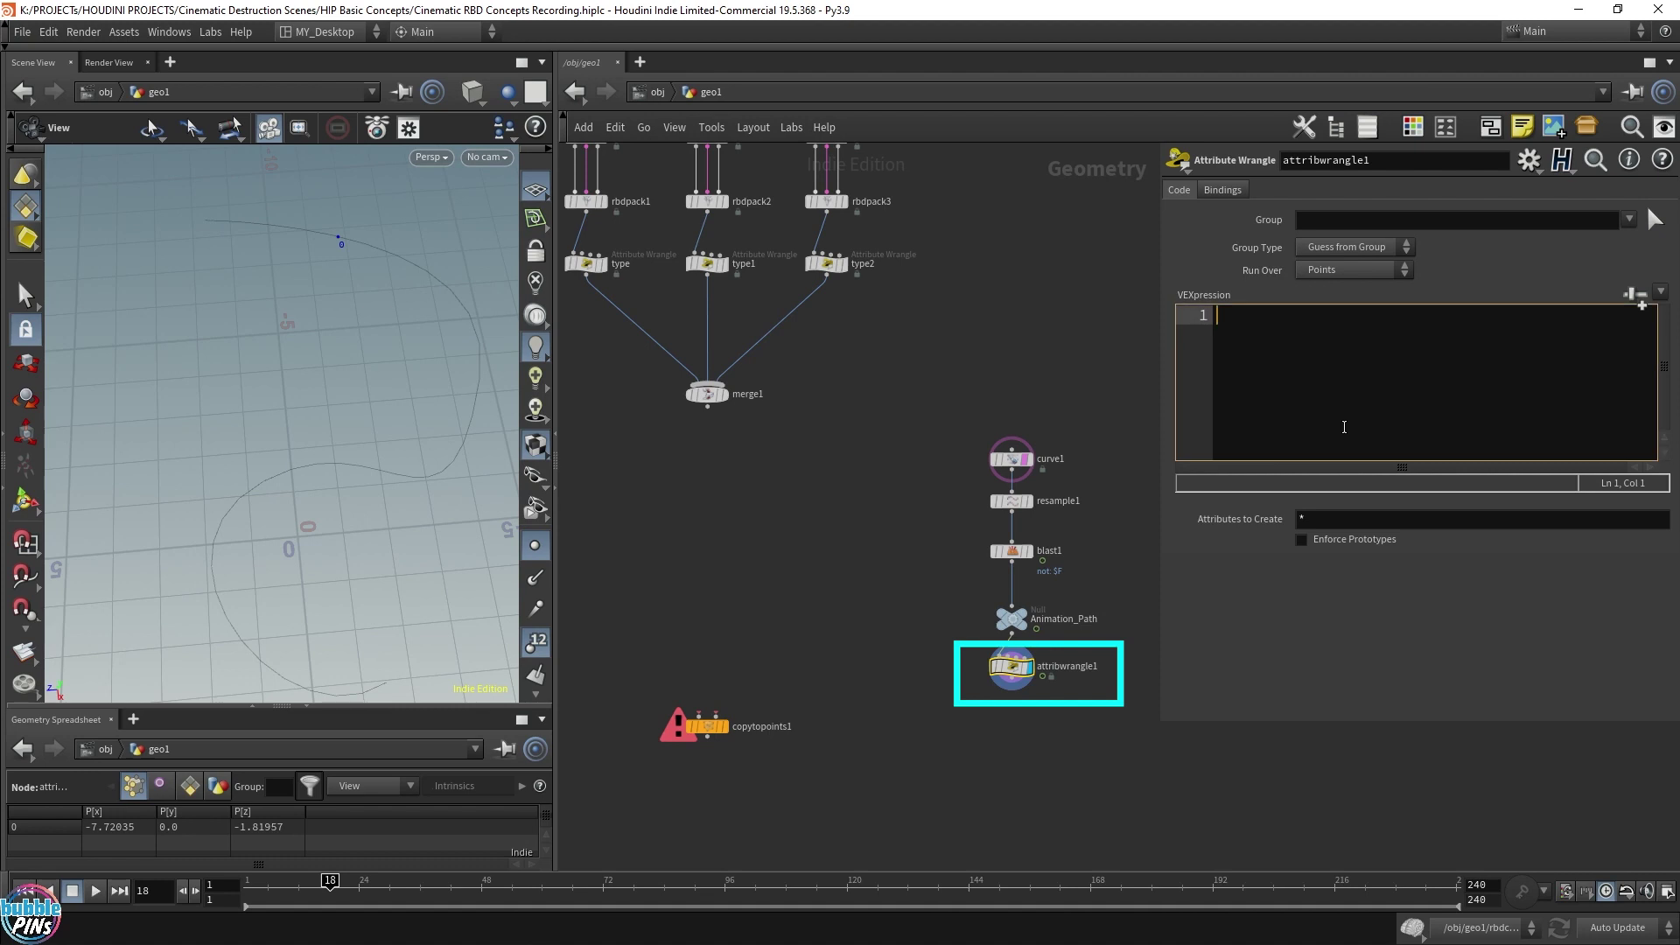
{"action": "type", "text": "i@"}
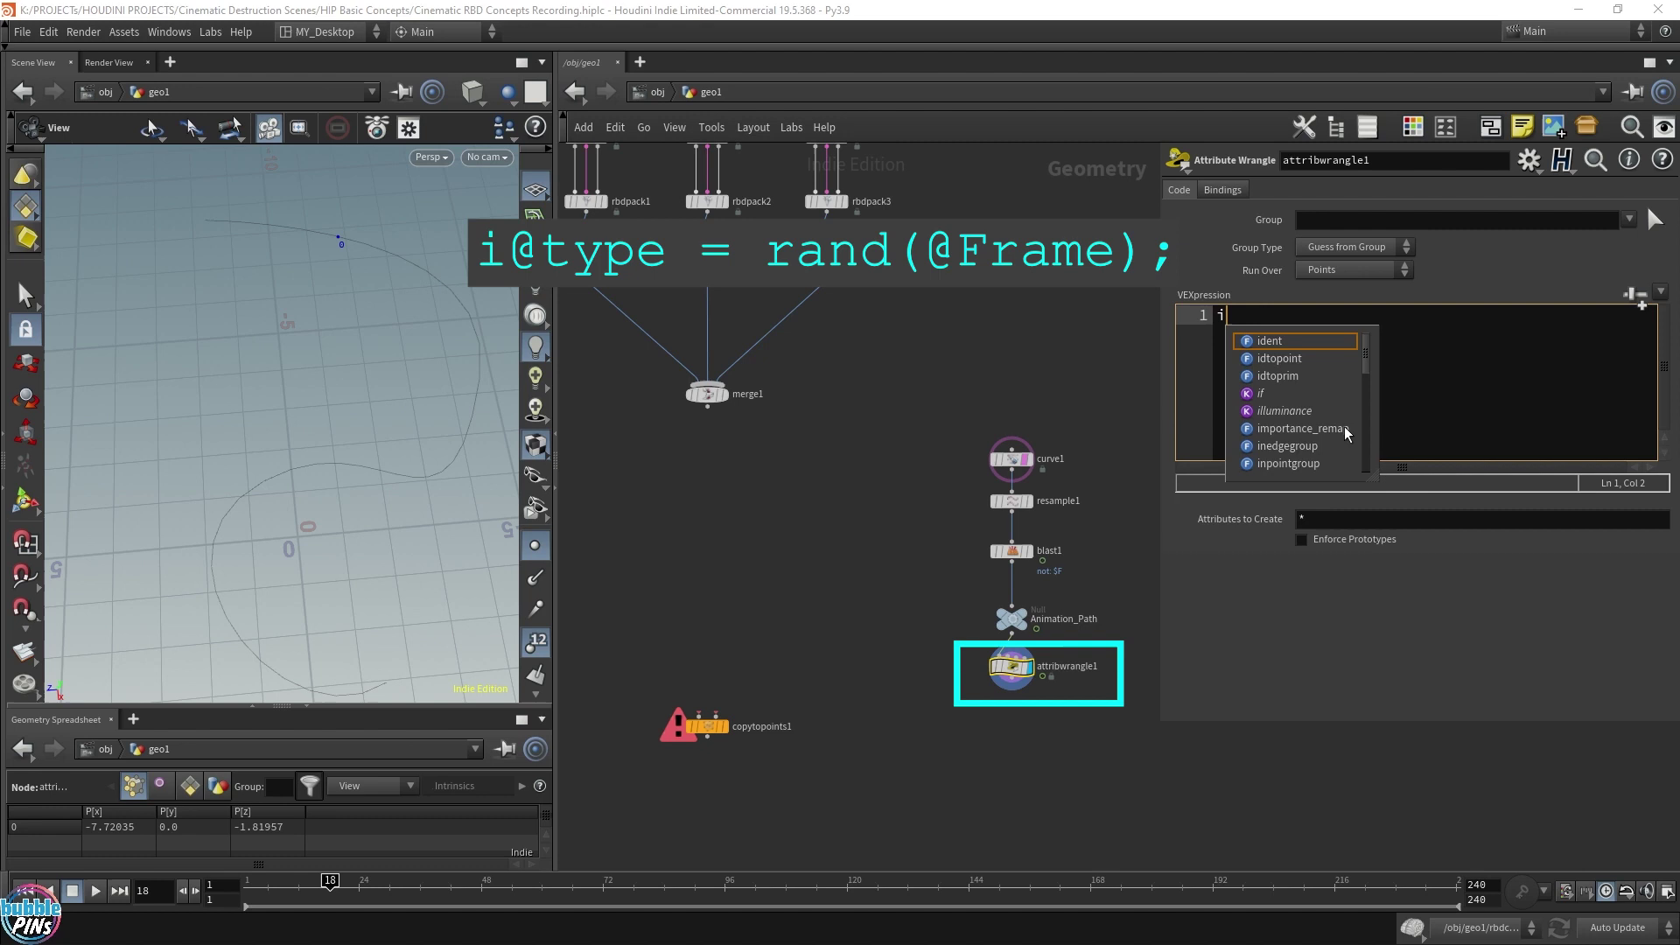
{"action": "key", "text": "Escape"}
{"action": "type", "text": "type ="}
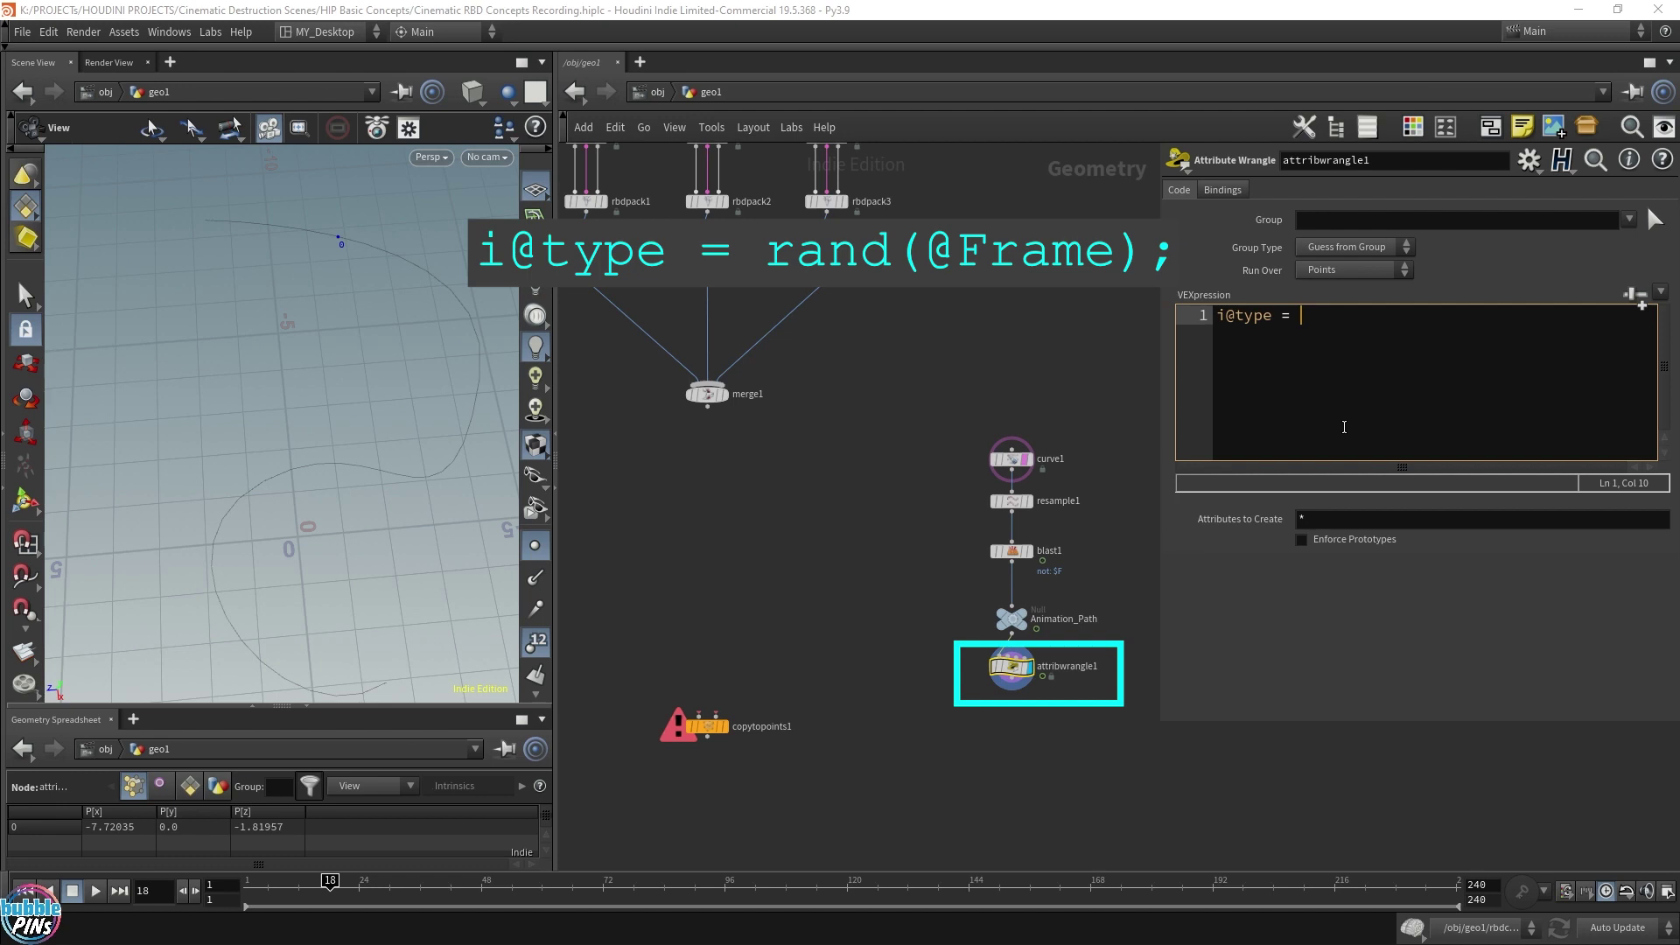
{"action": "type", "text": "rand"}
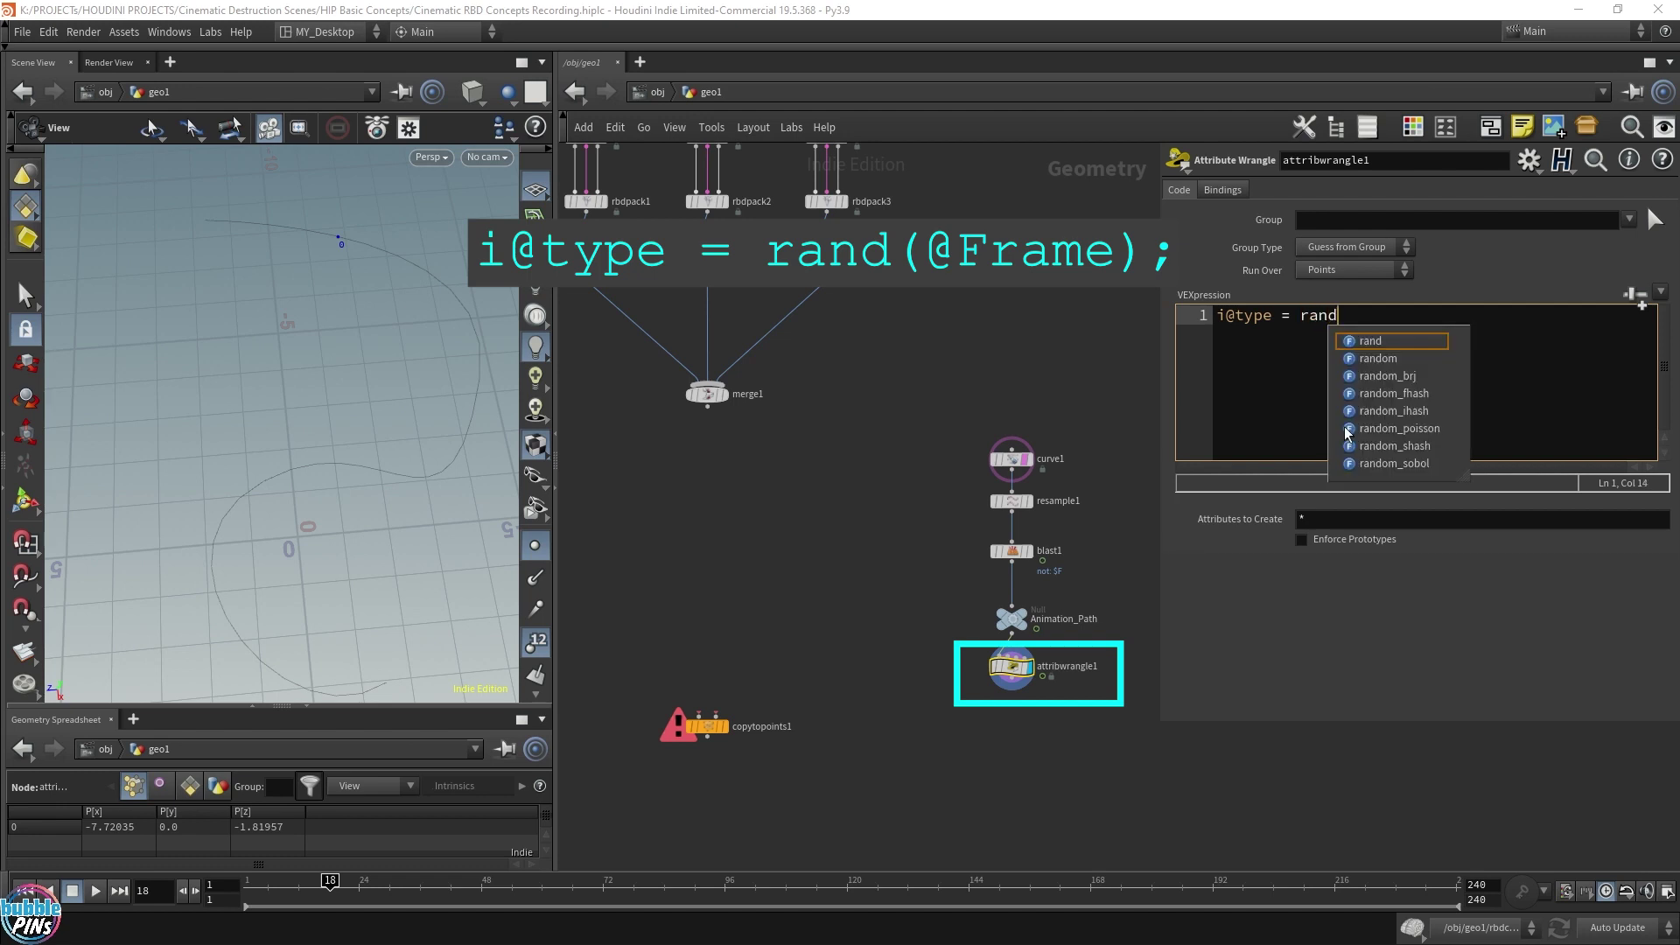
{"action": "type", "text": "(@"}
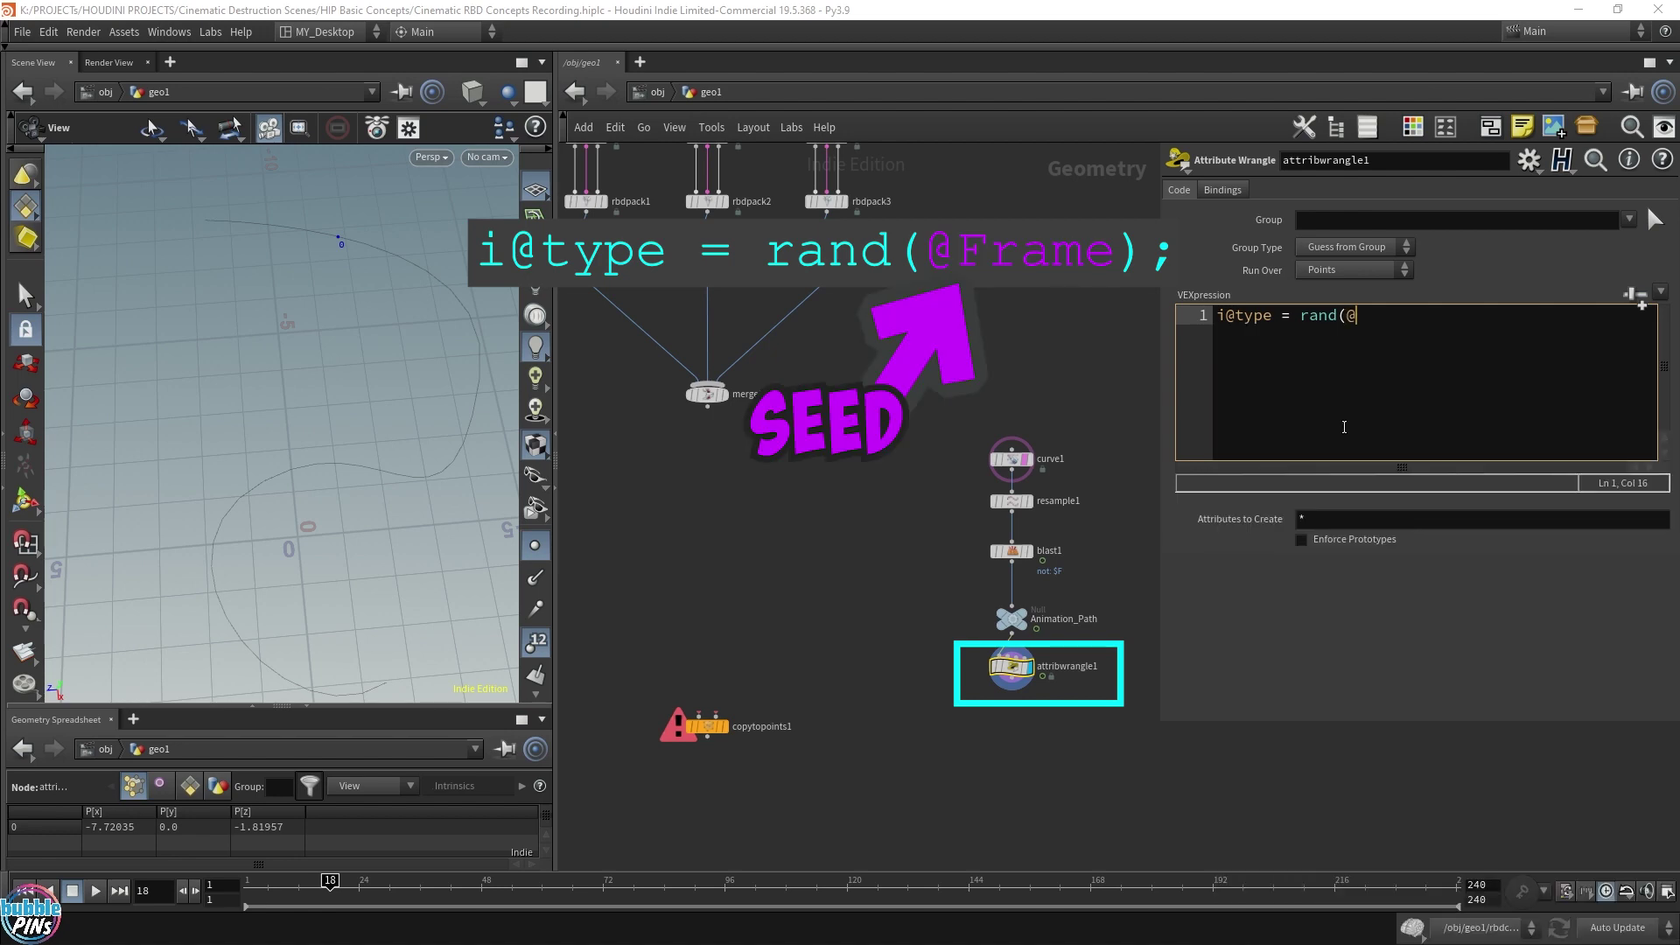
{"action": "type", "text": "Frame)"}
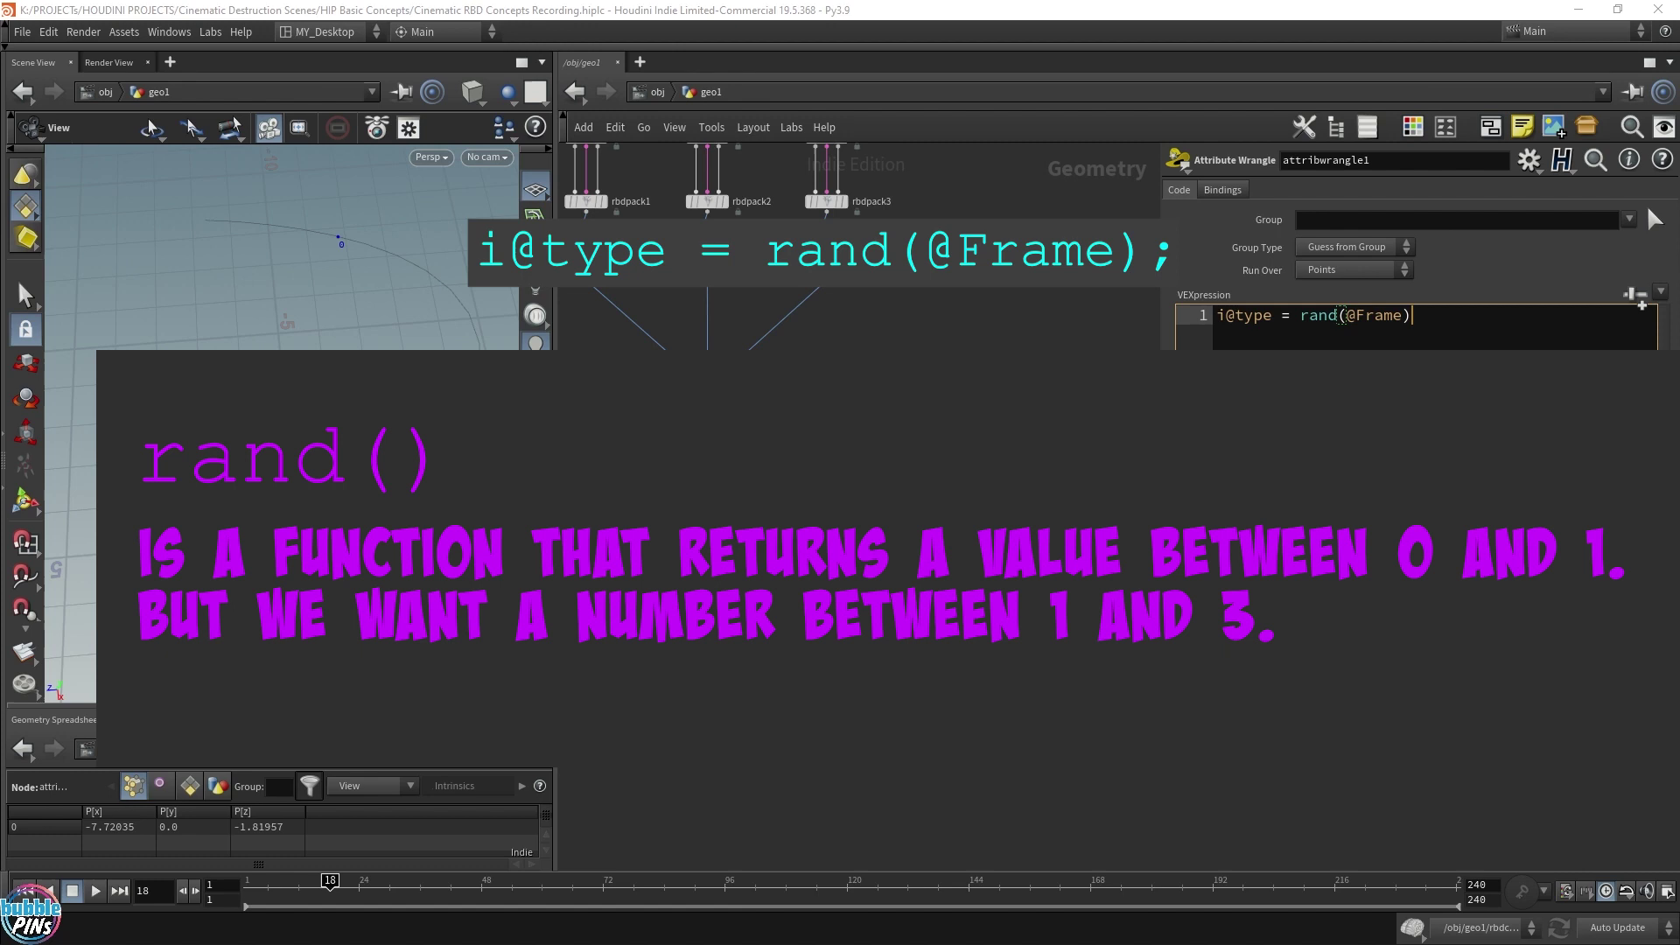
{"action": "key", "text": "Left"}
{"action": "key", "text": "Left"}
{"action": "key", "text": "Left"}
{"action": "key", "text": "Left"}
{"action": "key", "text": "Left"}
{"action": "key", "text": "Left"}
{"action": "key", "text": "Left"}
{"action": "key", "text": "Left"}
{"action": "key", "text": "Left"}
{"action": "key", "text": "Left"}
{"action": "key", "text": "Left"}
{"action": "key", "text": "Left"}
{"action": "type", "text": "fit("}
{"action": "key", "text": "End"}
{"action": "type", "text": ", "}
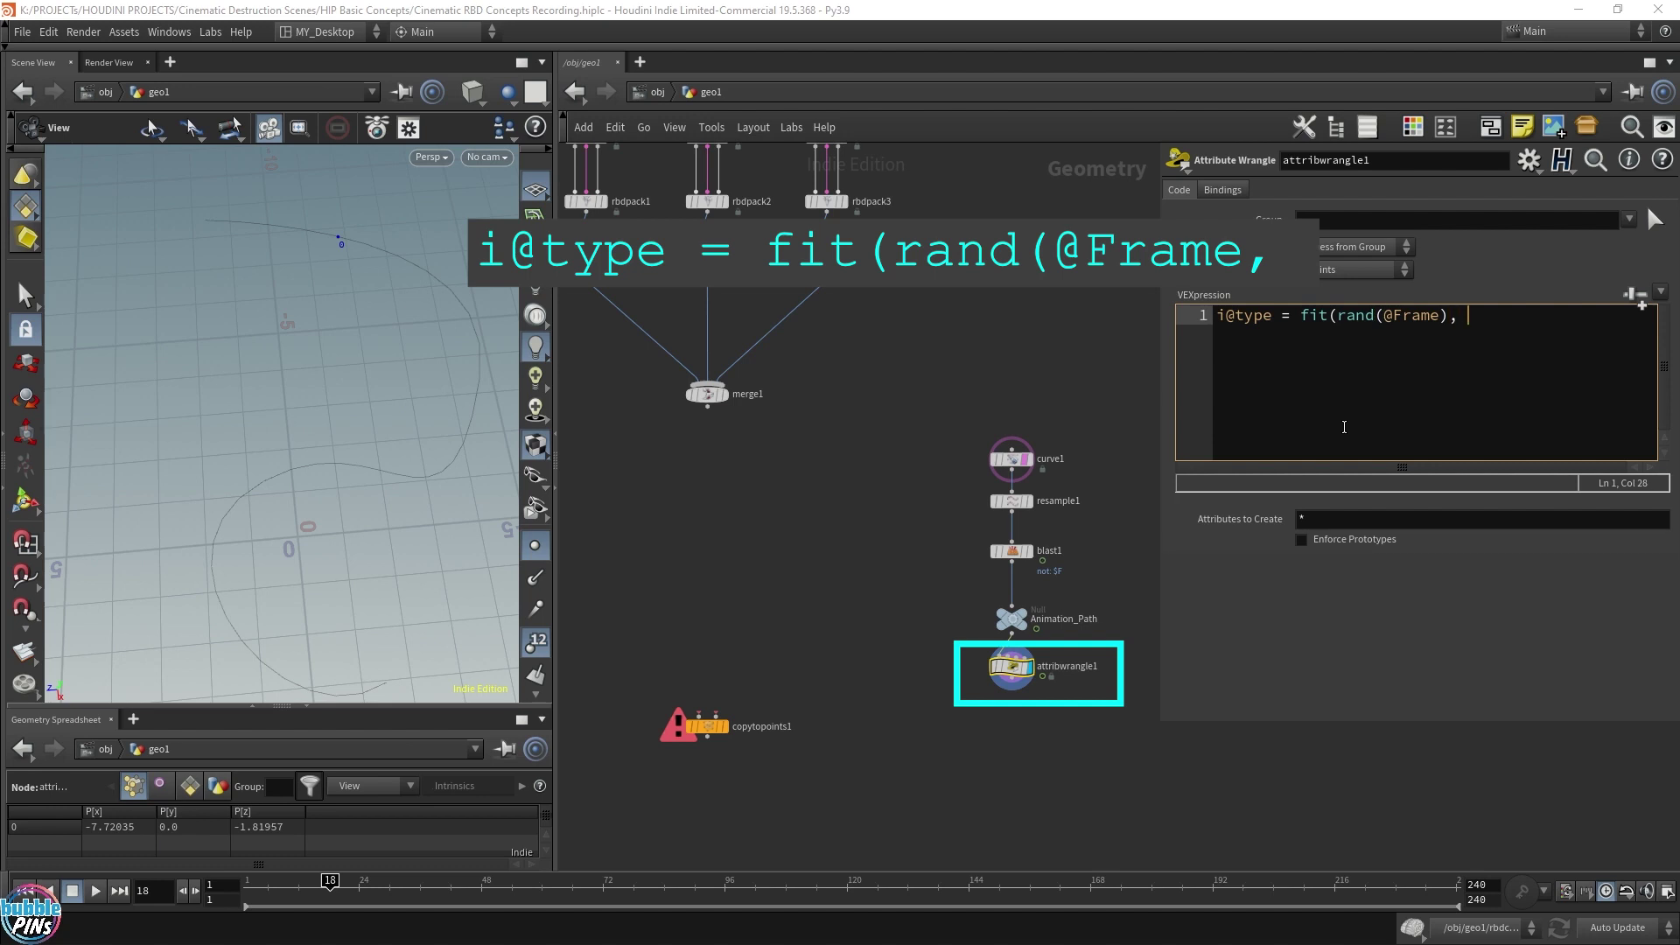
{"action": "type", "text": "0, 1, "}
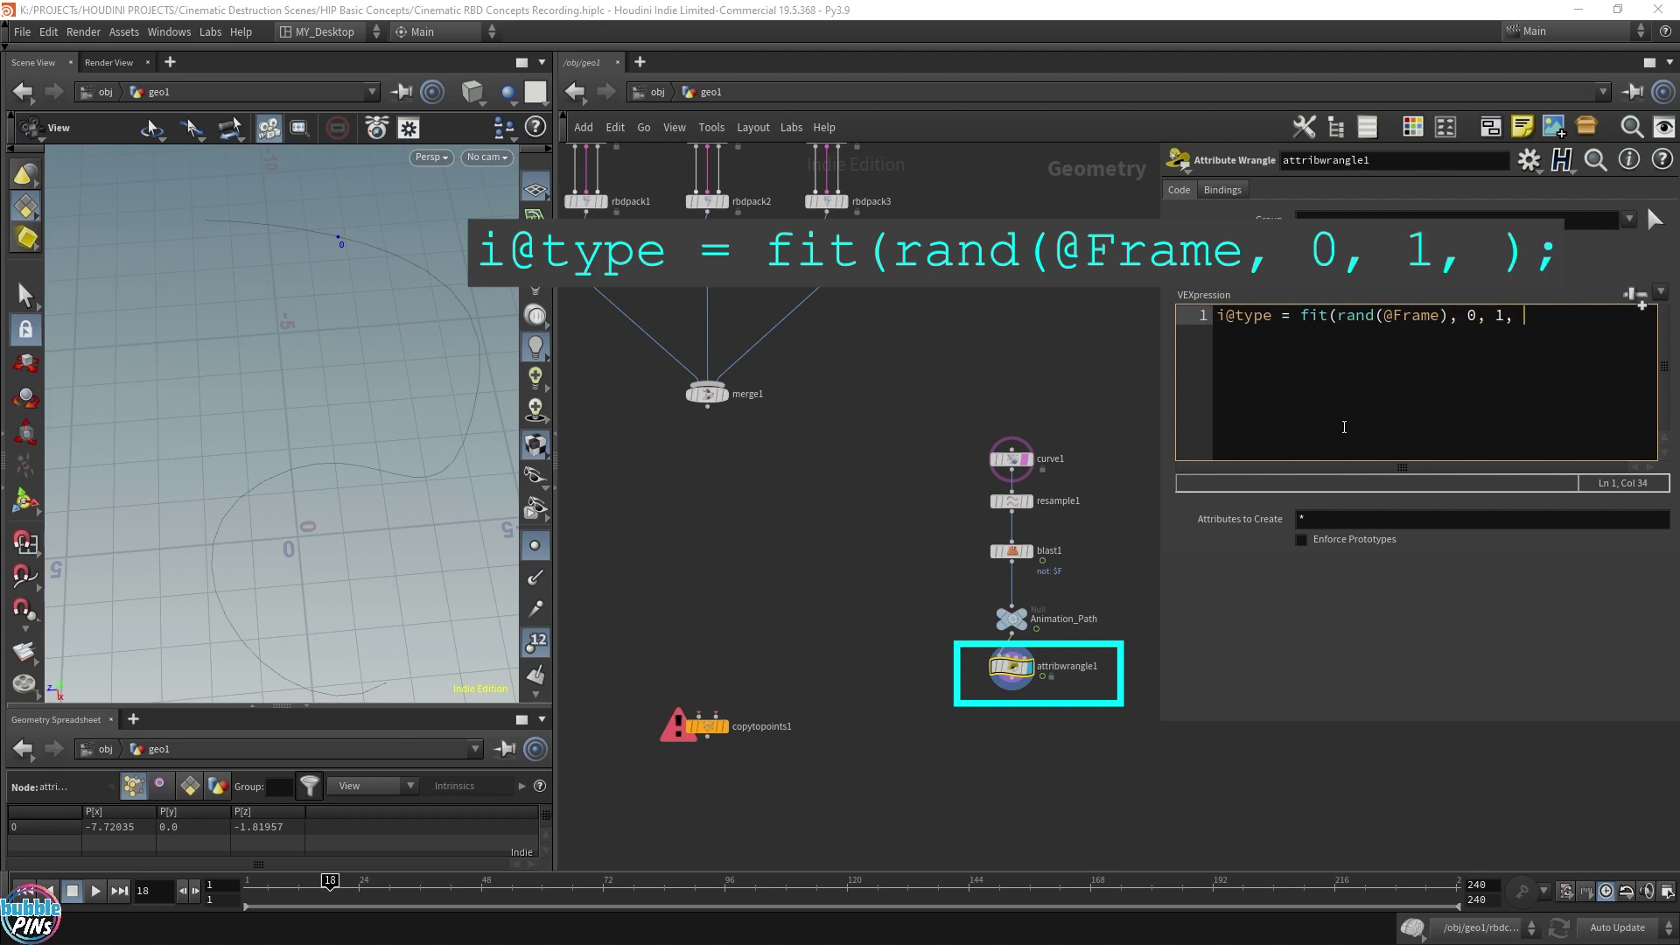
{"action": "type", "text": "0,"}
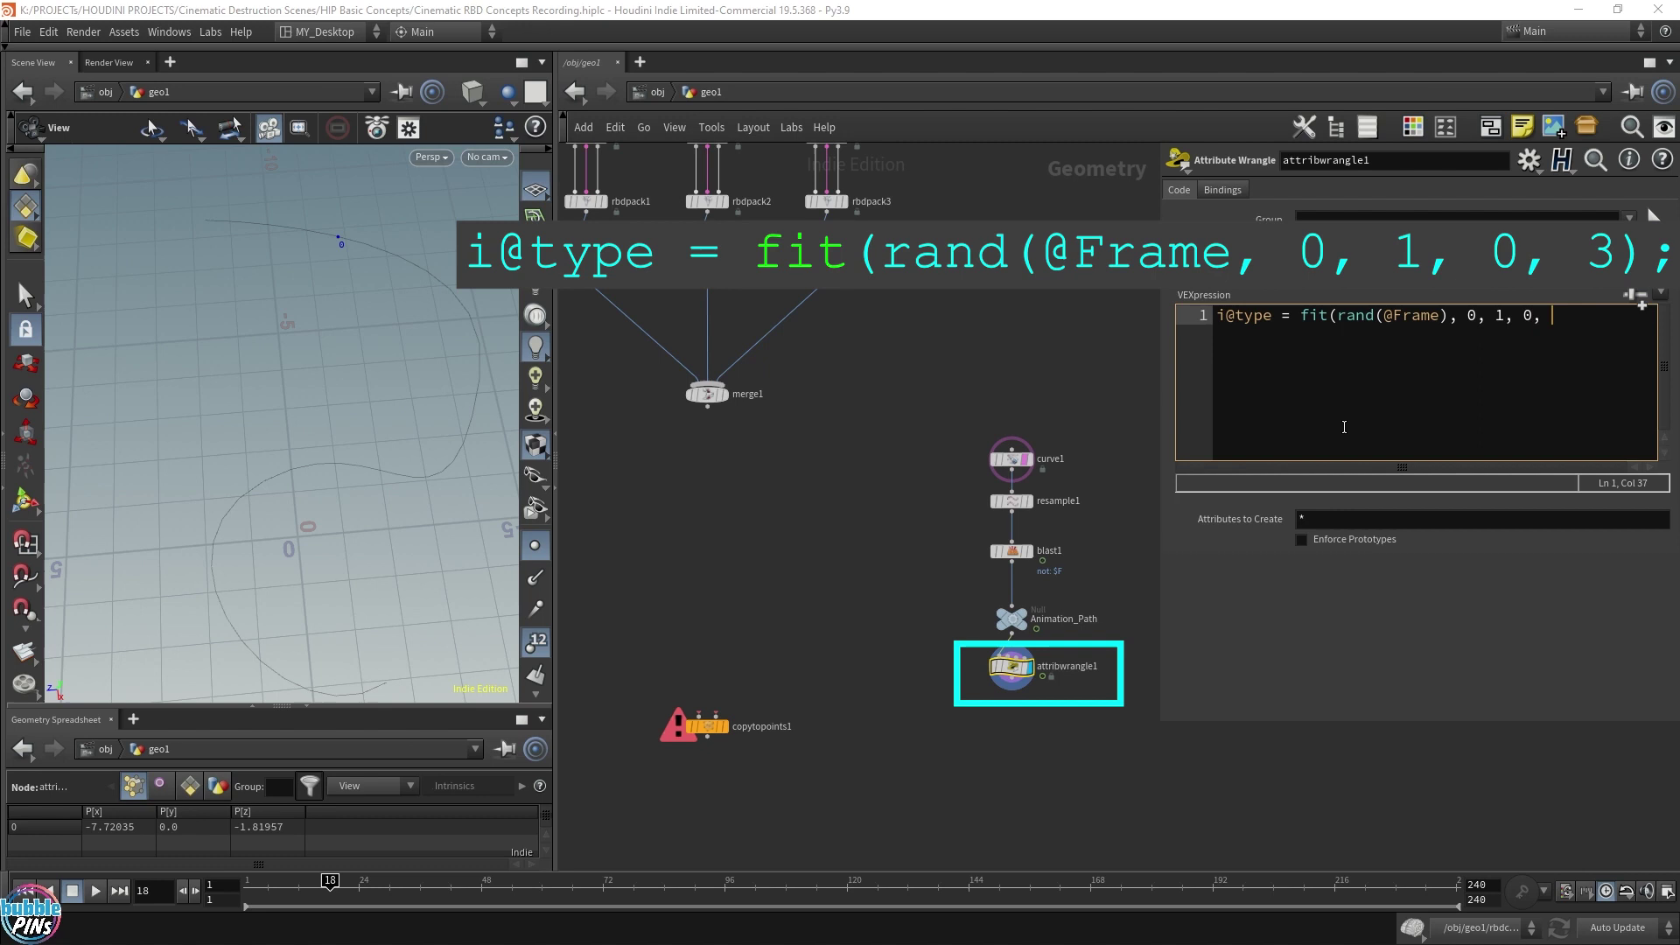
{"action": "type", "text": "3);"}
Wrap the fit expression in ceil() so type is a whole number
{"action": "key", "text": "ctrl+Left"}
{"action": "key", "text": "ctrl+Left"}
{"action": "key", "text": "ctrl+Left"}
{"action": "key", "text": "ctrl+Left"}
{"action": "key", "text": "ctrl+Left"}
{"action": "key", "text": "ctrl+Left"}
{"action": "key", "text": "ctrl+Left"}
{"action": "key", "text": "ctrl+Left"}
{"action": "type", "text": "ceil("}
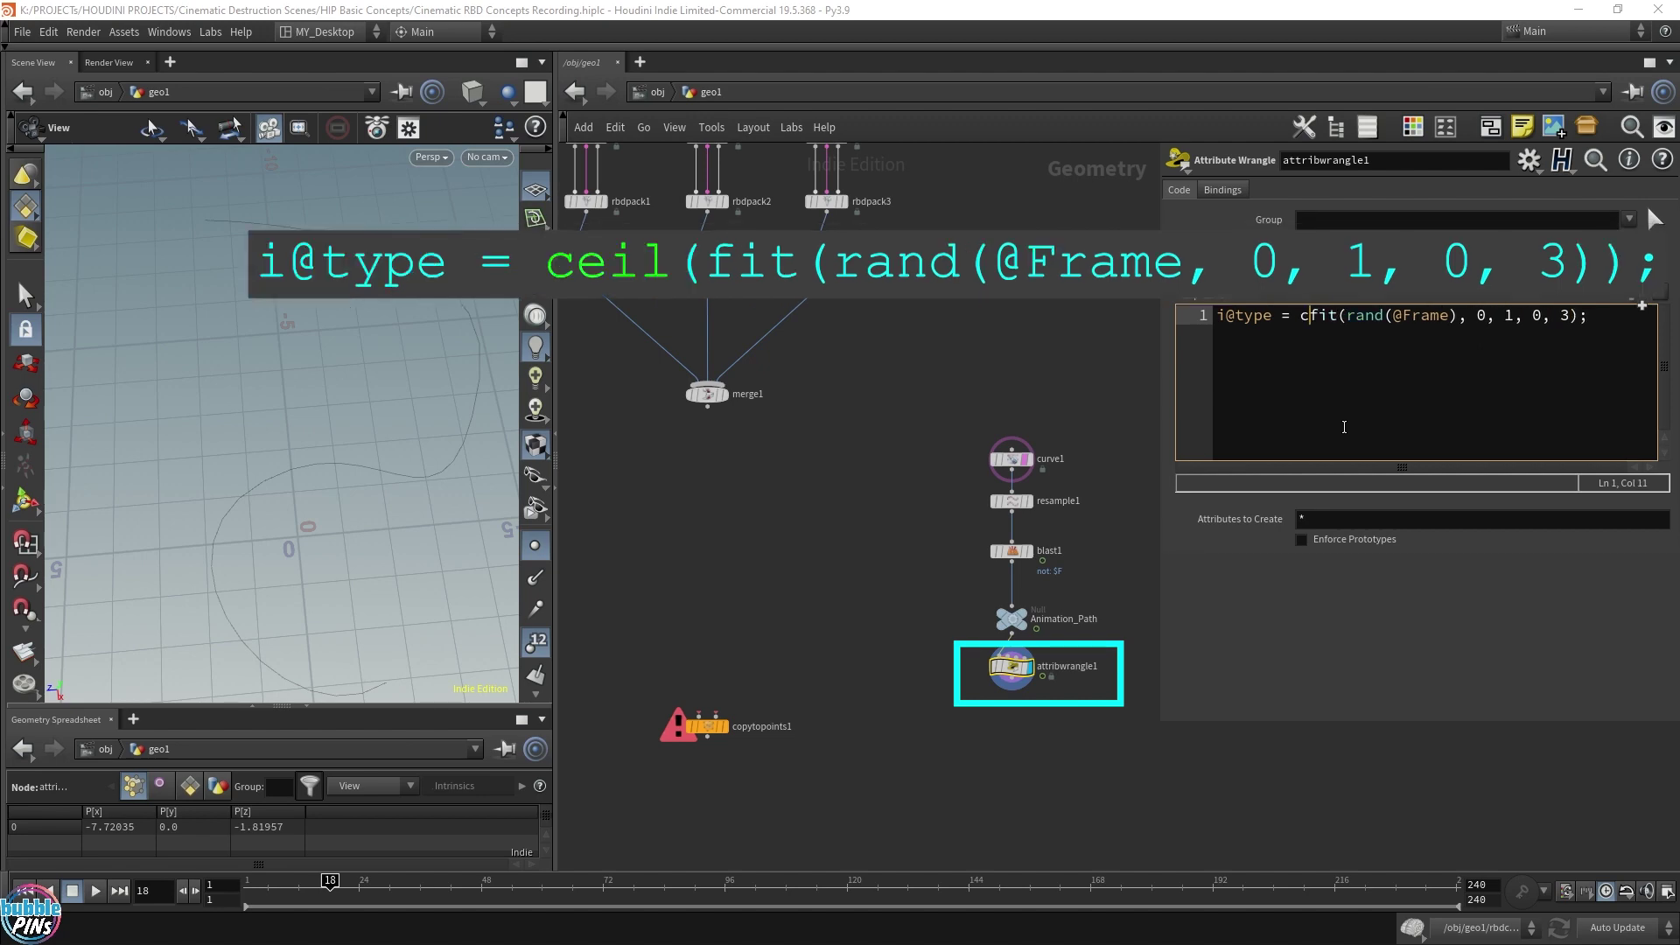
{"action": "key", "text": "BackSpace"}
{"action": "key", "text": "BackSpace"}
{"action": "key", "text": "BackSpace"}
{"action": "key", "text": "BackSpace"}
{"action": "key", "text": "BackSpace"}
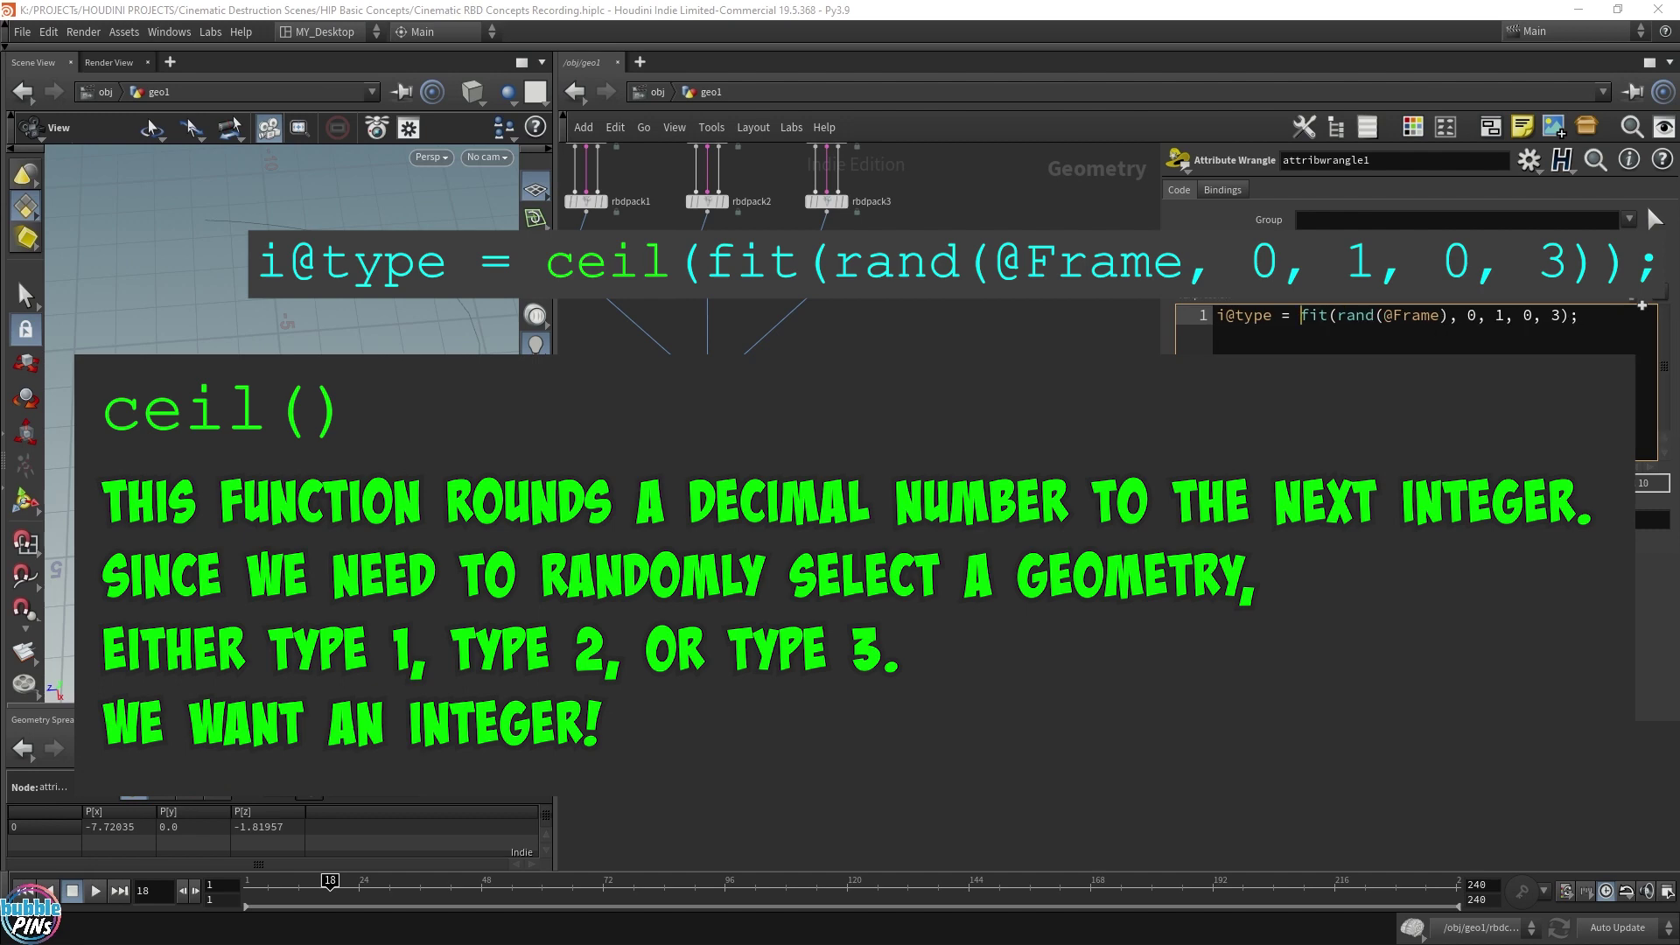
{"action": "type", "text": "ceil("}
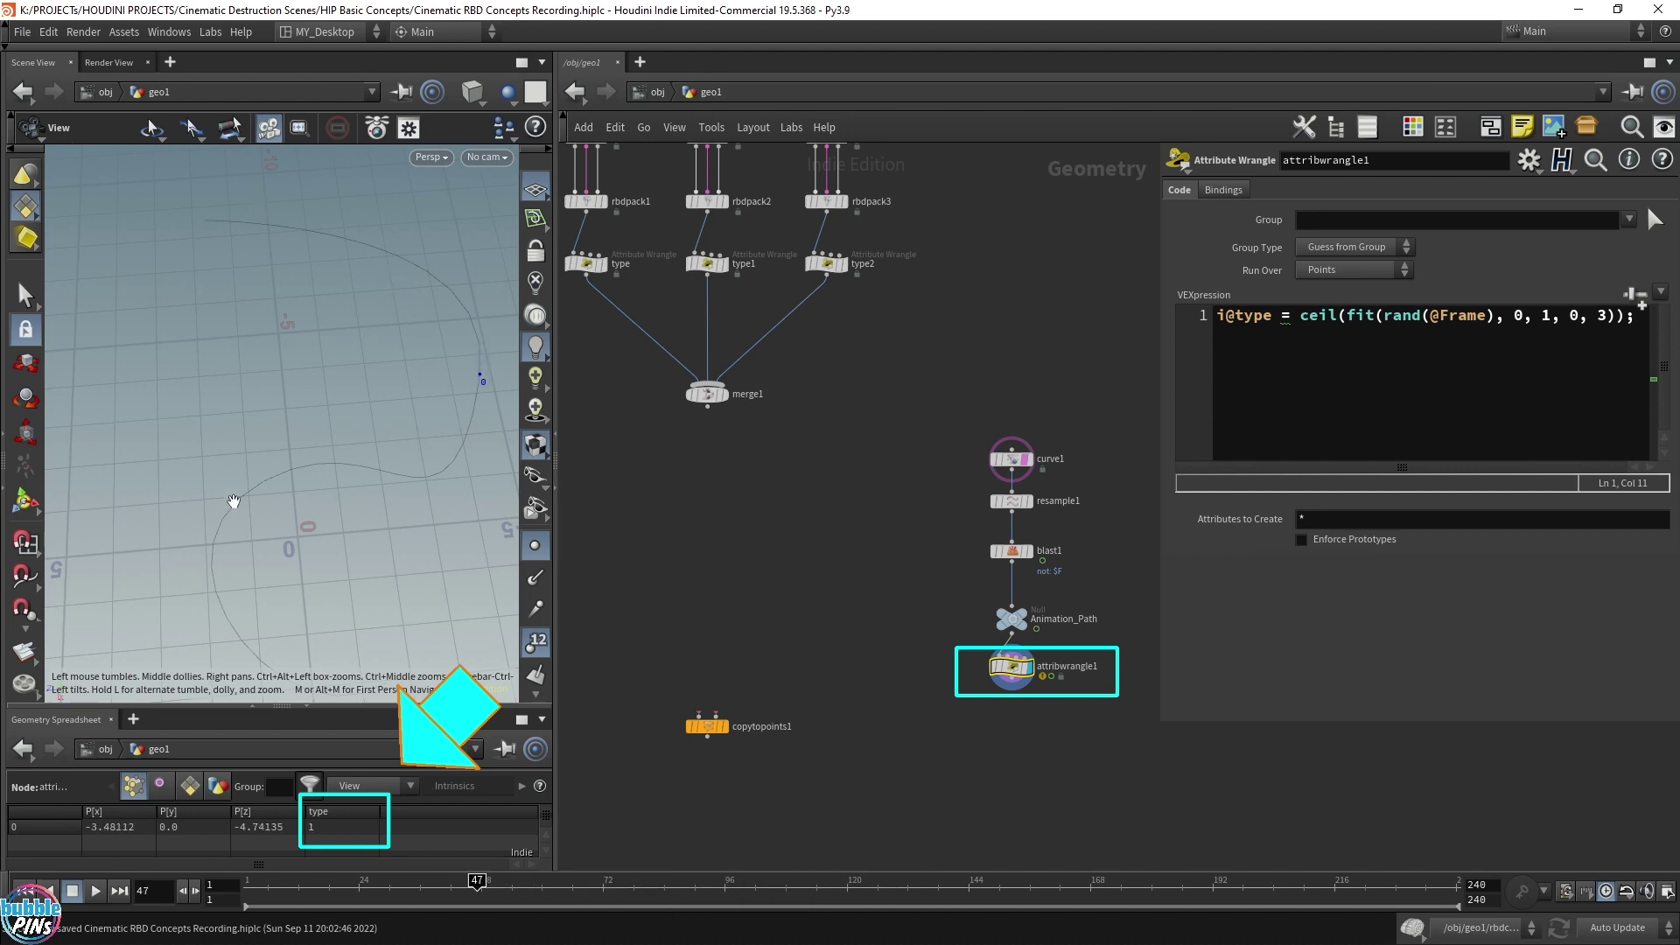
Rename attribwrangle1 to randomly_choose_geo and save the scene
{"action": "double_click", "coordinate": [1082, 666]}
{"action": "type", "text": "randomly cho"}
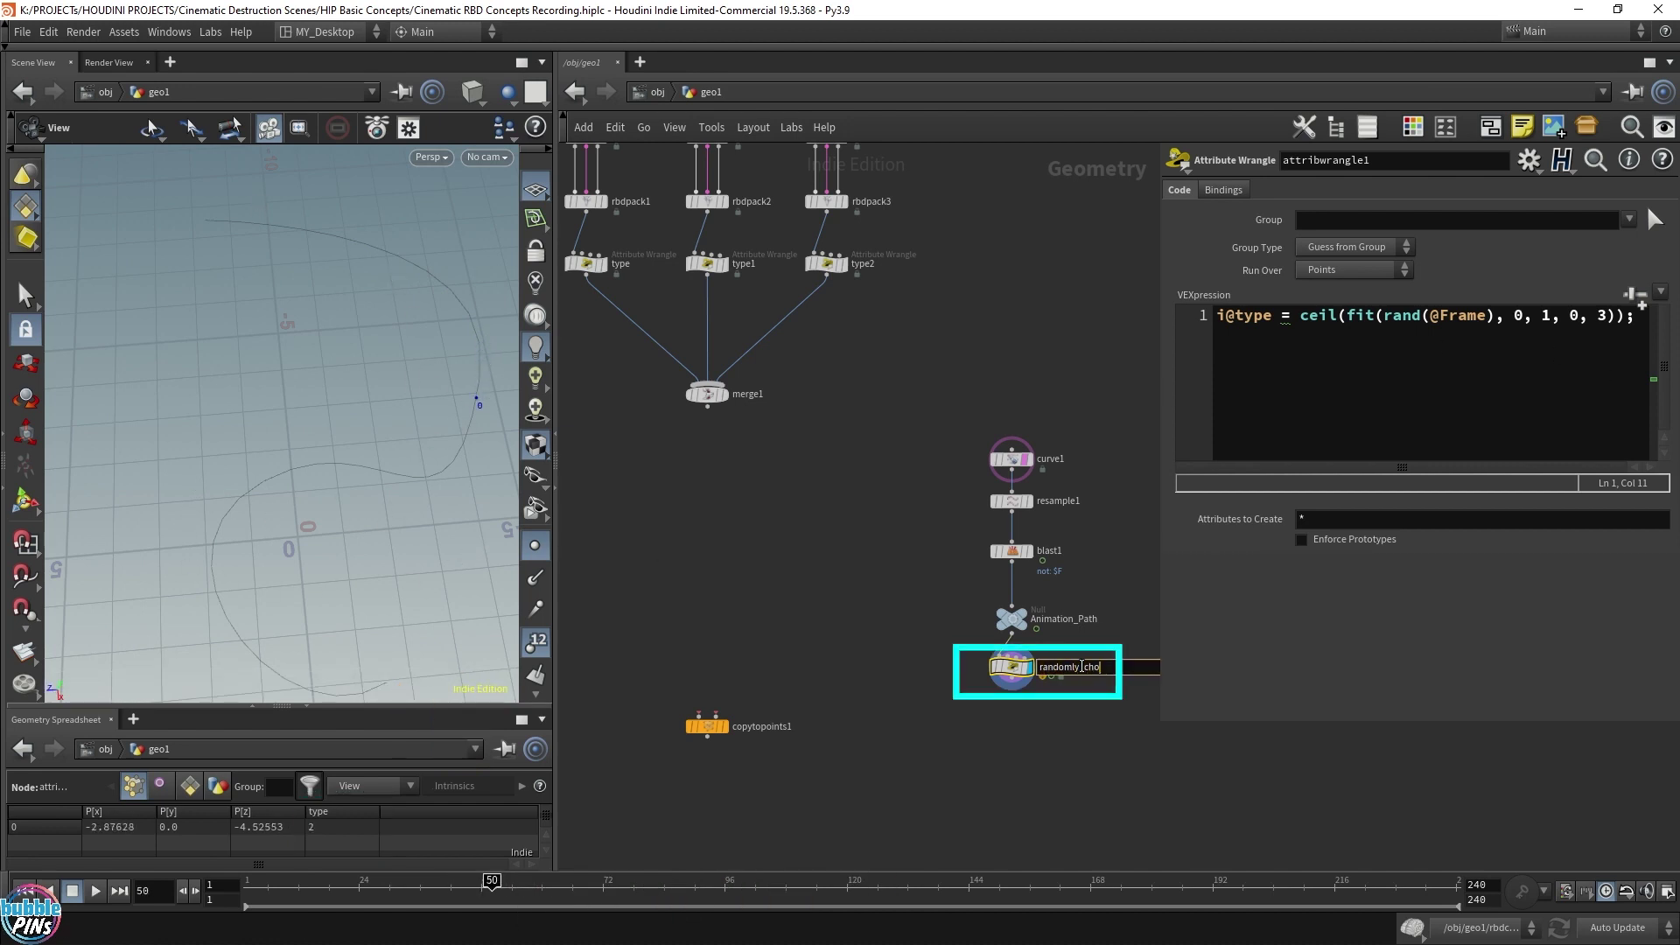
{"action": "type", "text": "ose_geo"}
{"action": "key", "text": "Return"}
{"action": "key", "text": "ctrl+s"}
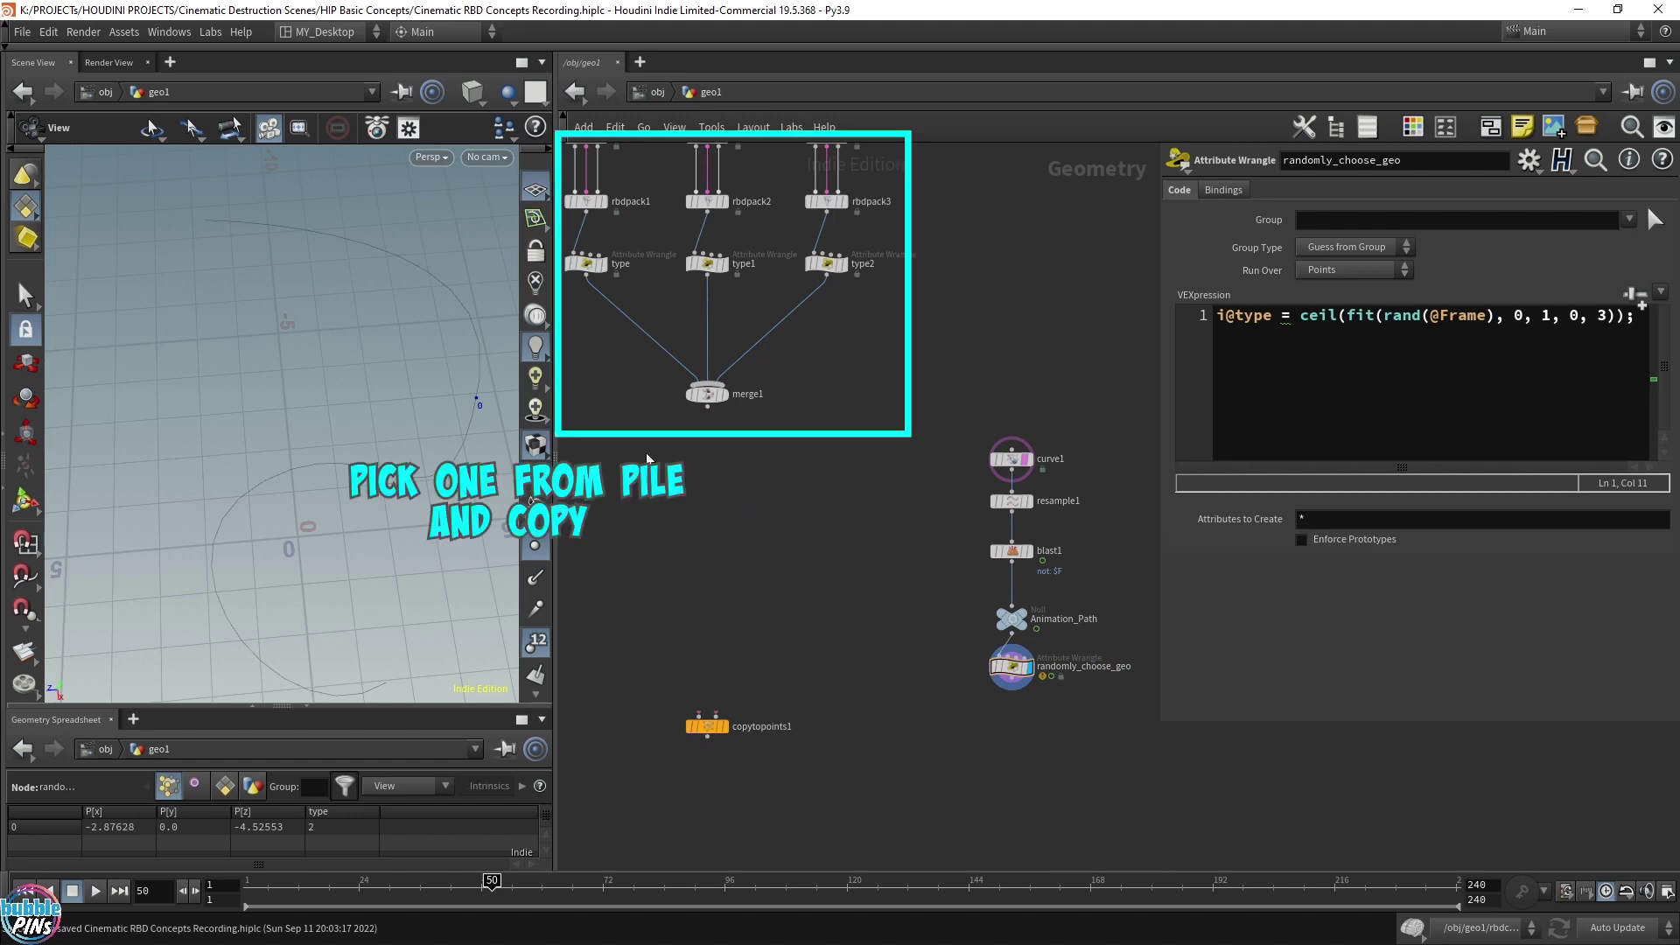
Wire merge1 and randomly_choose_geo into copytopoints1 and display copytopoints1
{"action": "left_click_drag", "start_coordinate": [646, 453], "coordinate": [783, 354]}
{"action": "left_click", "coordinate": [707, 405]}
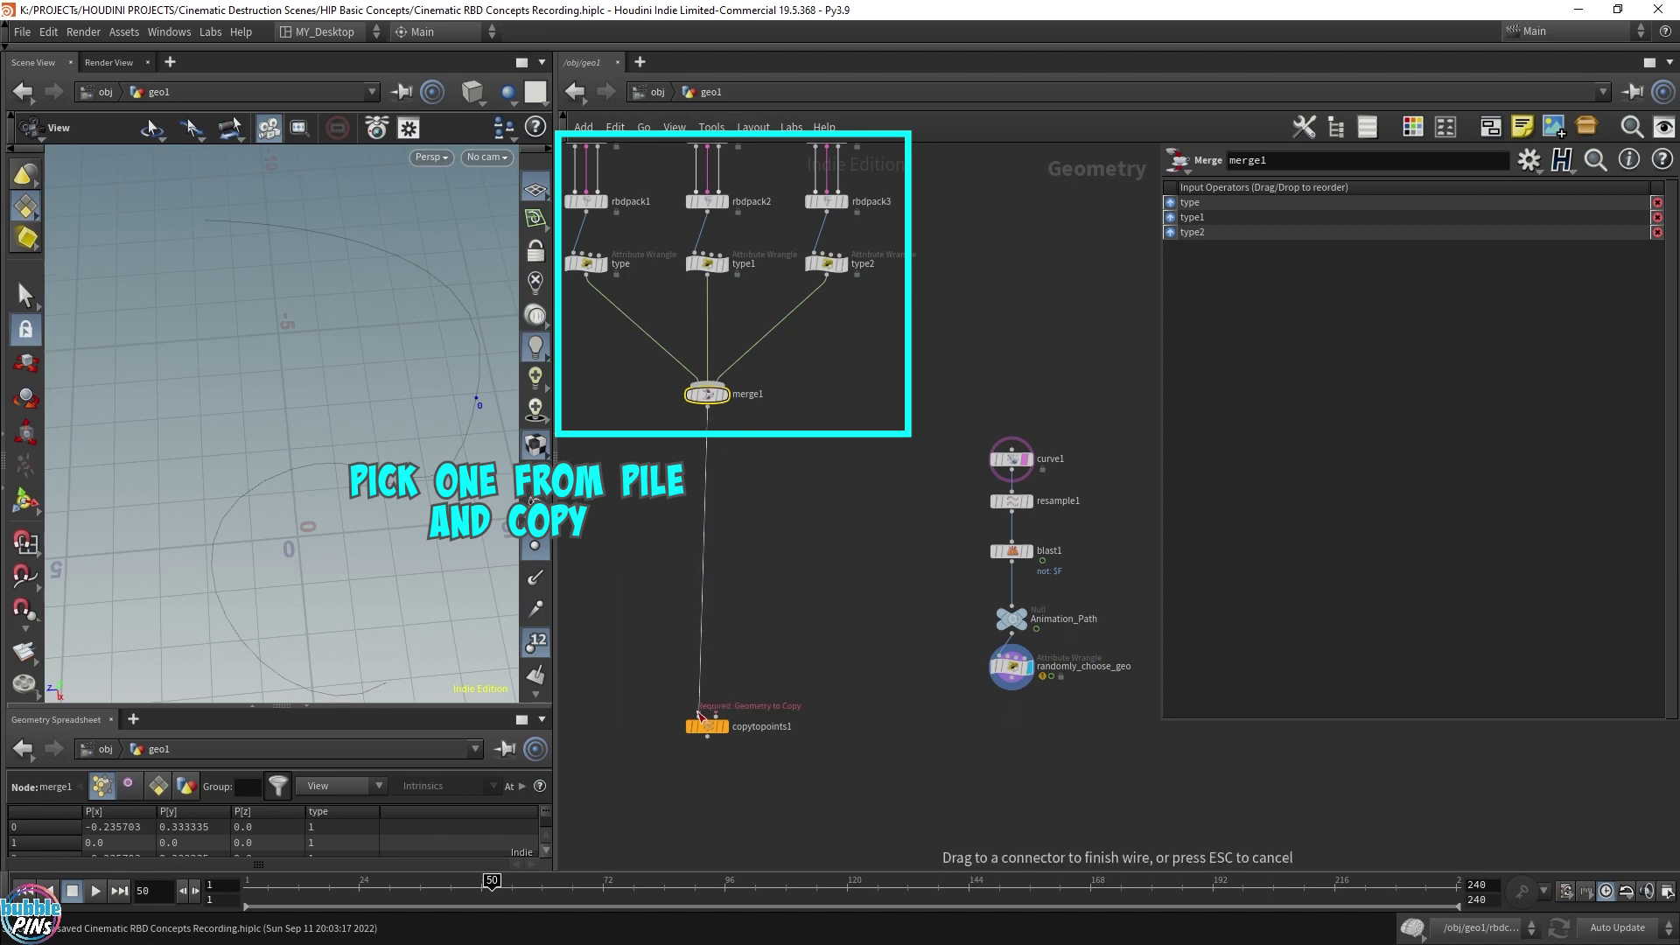
{"action": "left_click", "coordinate": [699, 713]}
{"action": "left_click", "coordinate": [716, 713]}
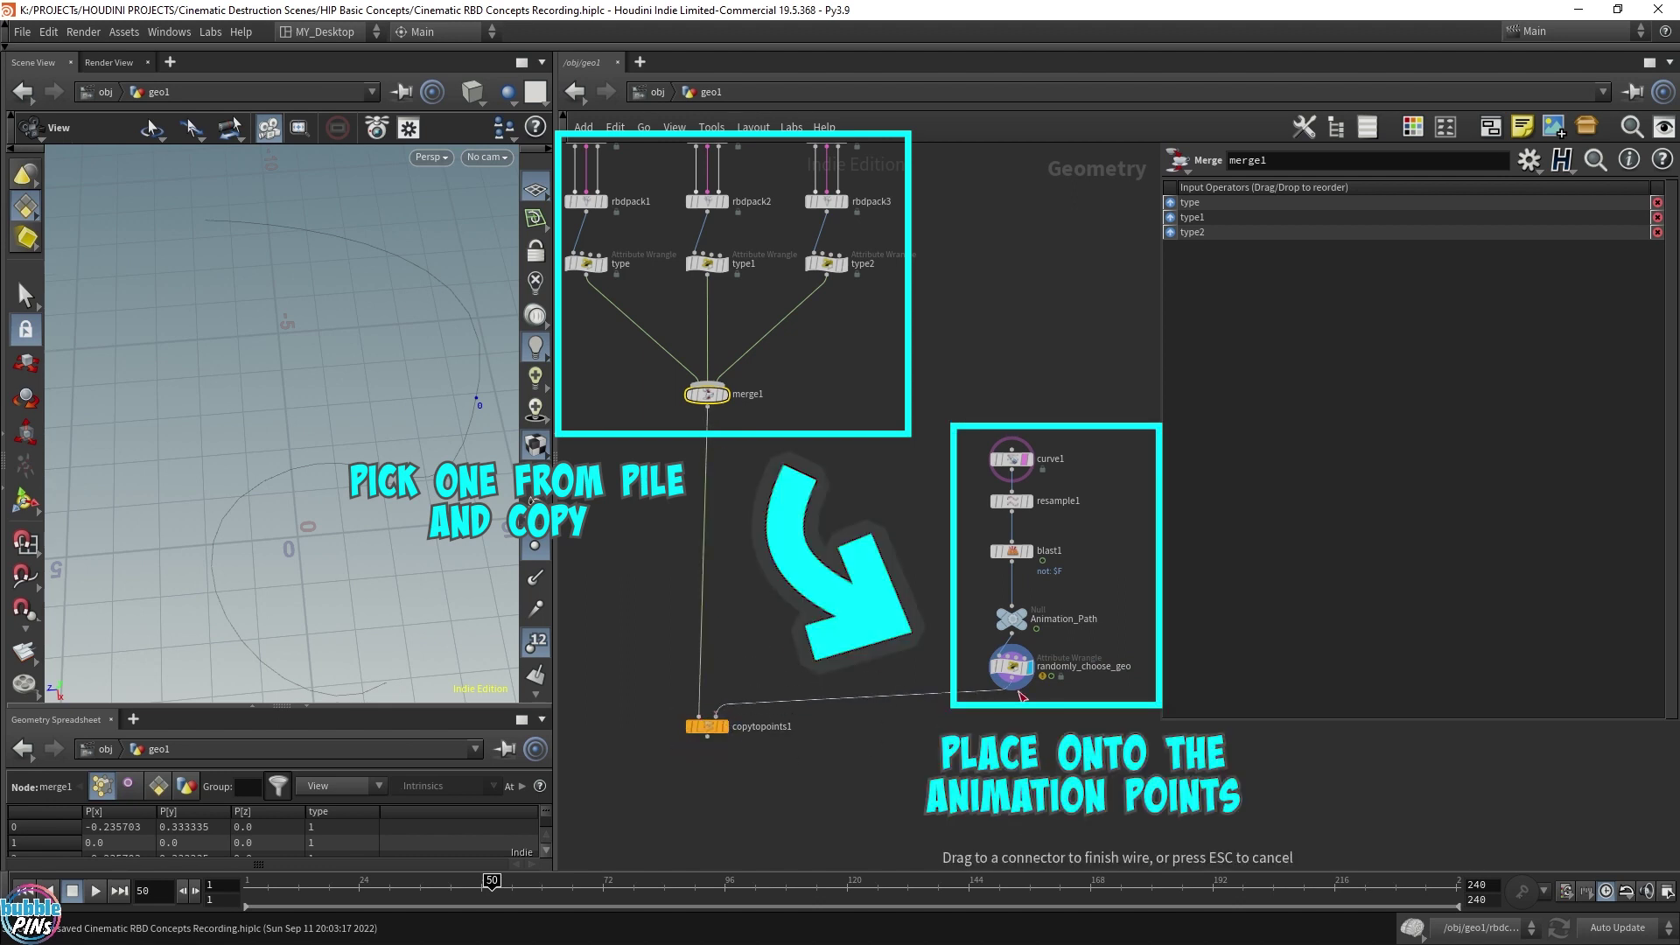
{"action": "left_click", "coordinate": [1015, 691]}
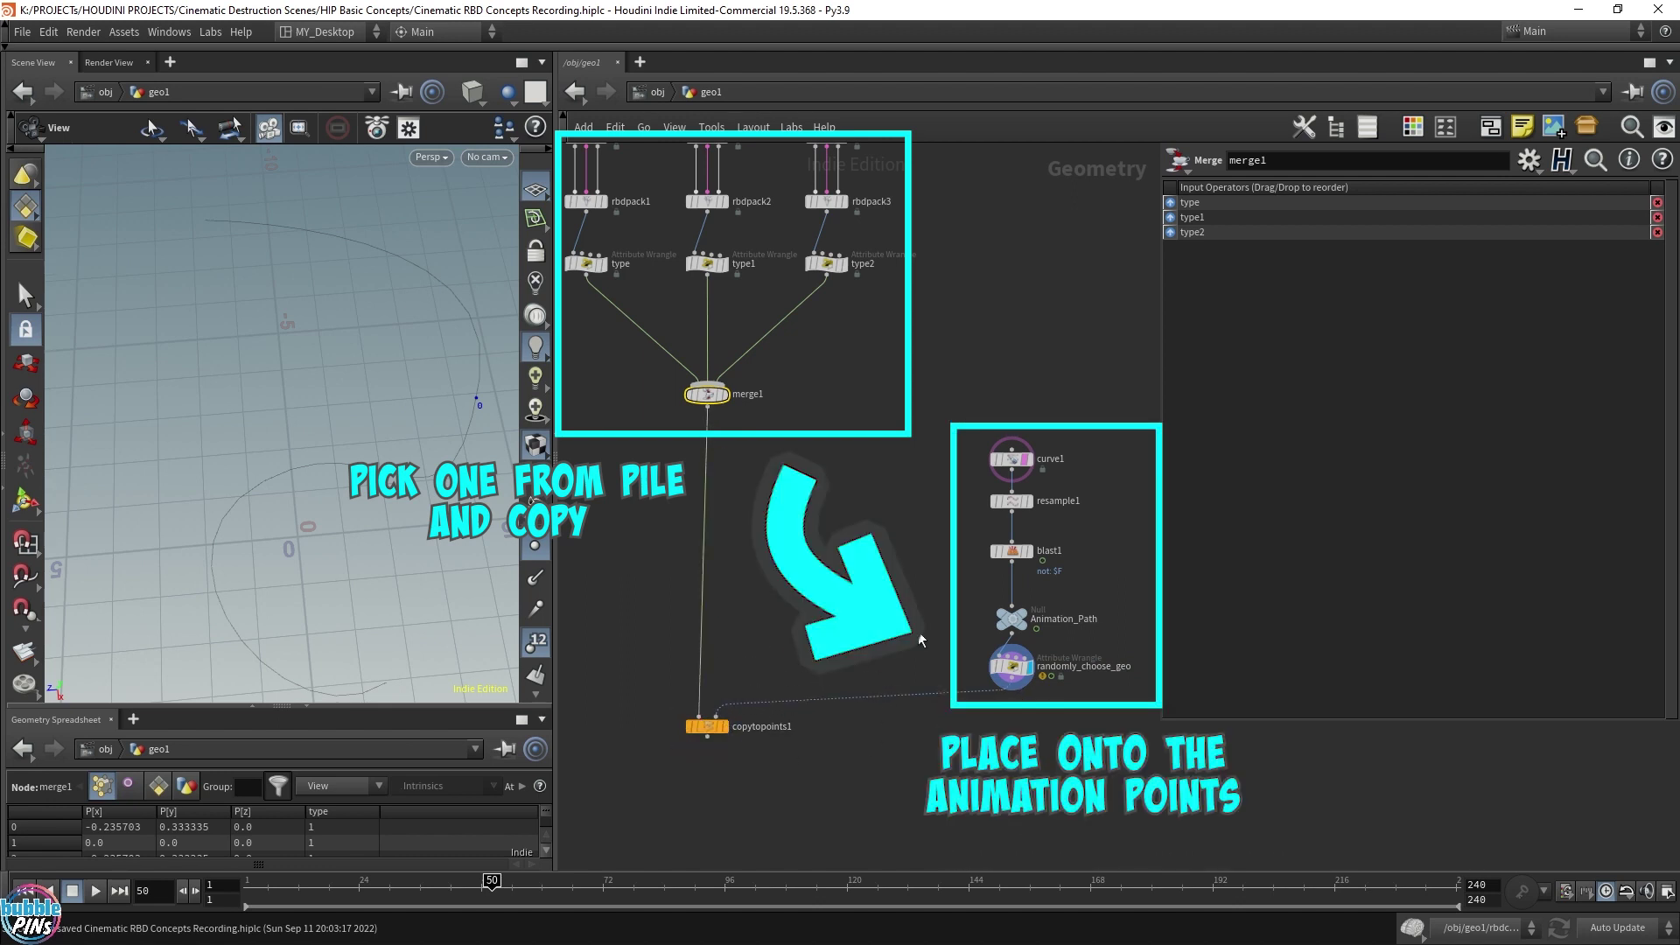
{"action": "left_click", "coordinate": [719, 726]}
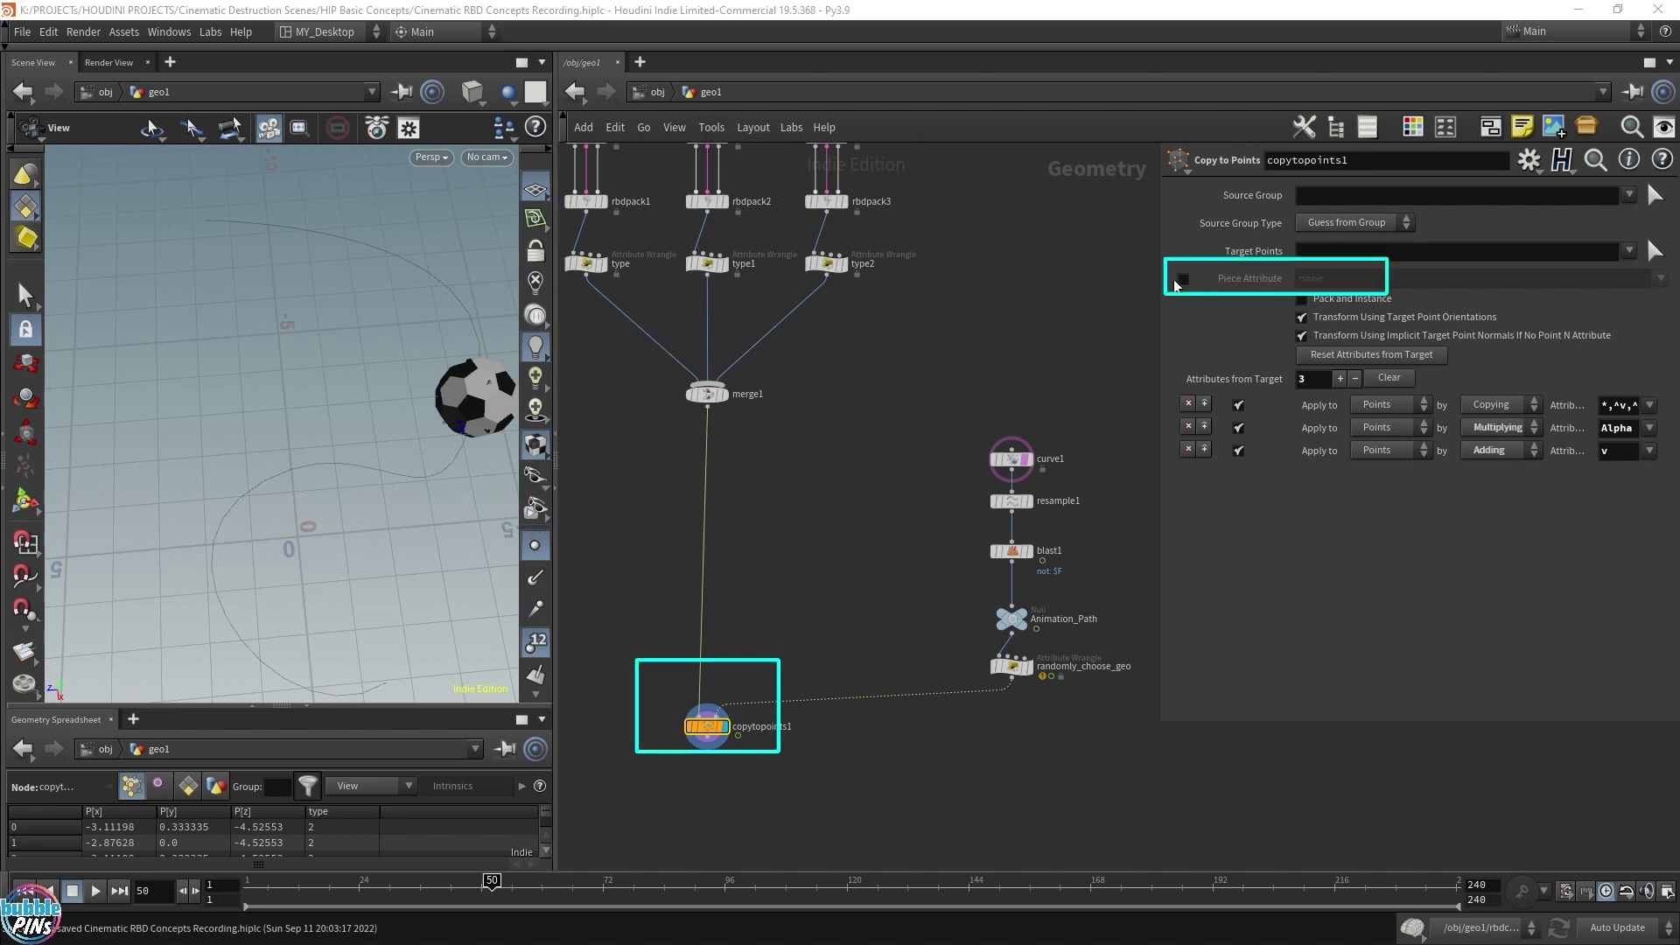
Enable Piece Attribute set to type on copytopoints1, then play from the start
{"action": "left_click", "coordinate": [1185, 280]}
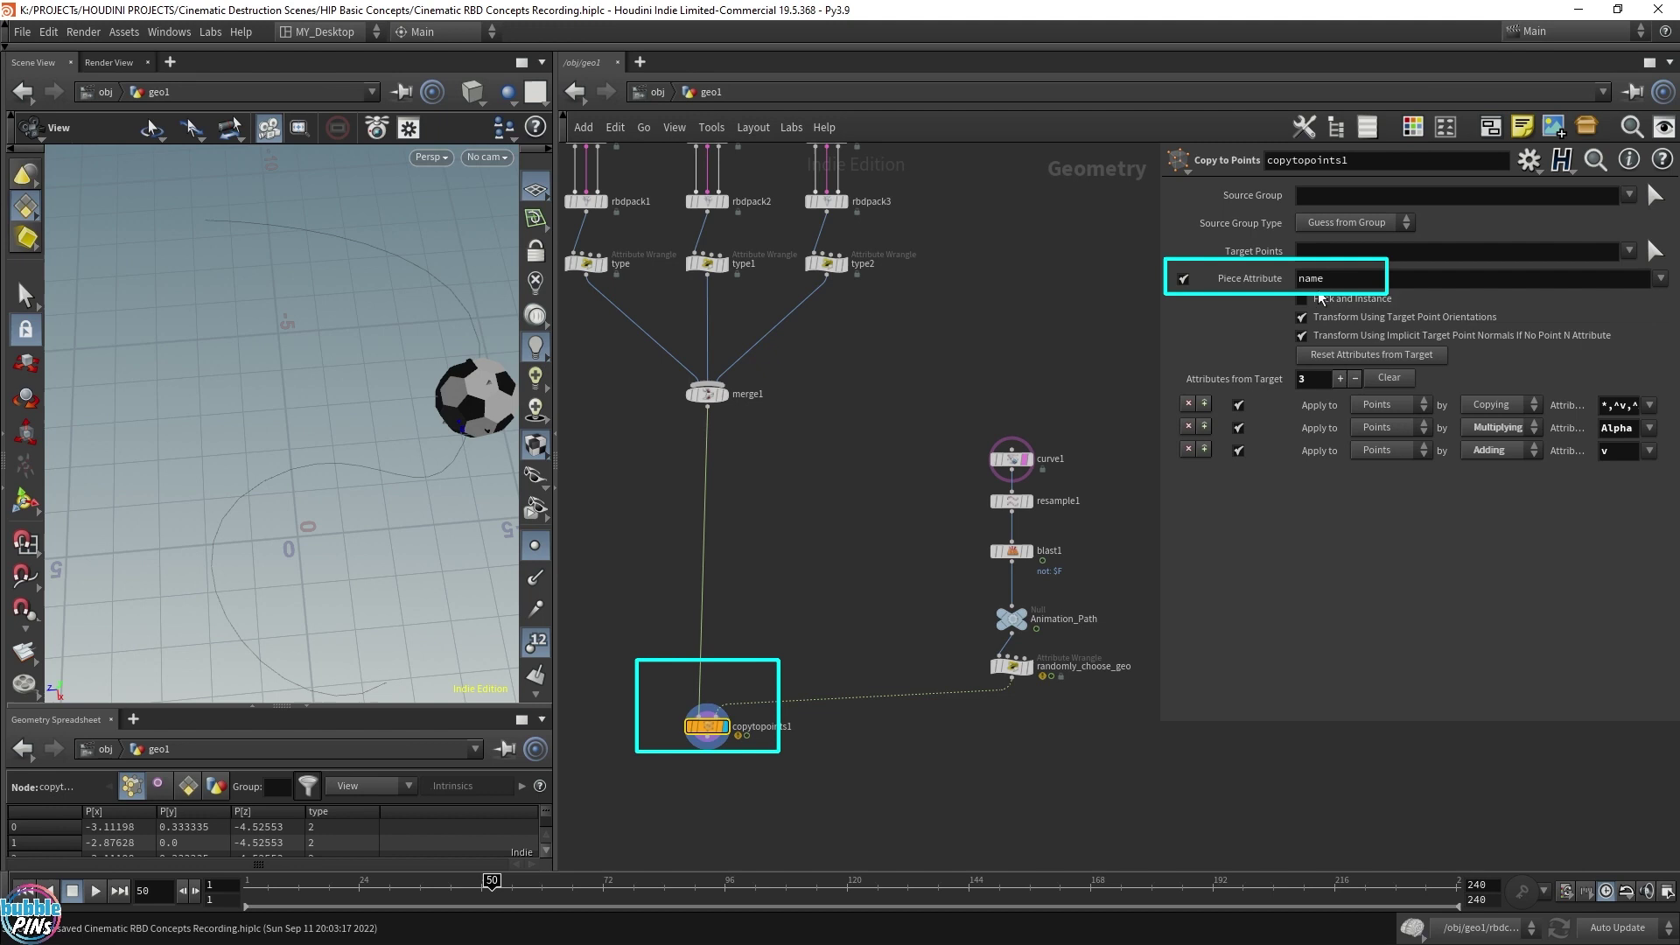
{"action": "type", "text": "typ"}
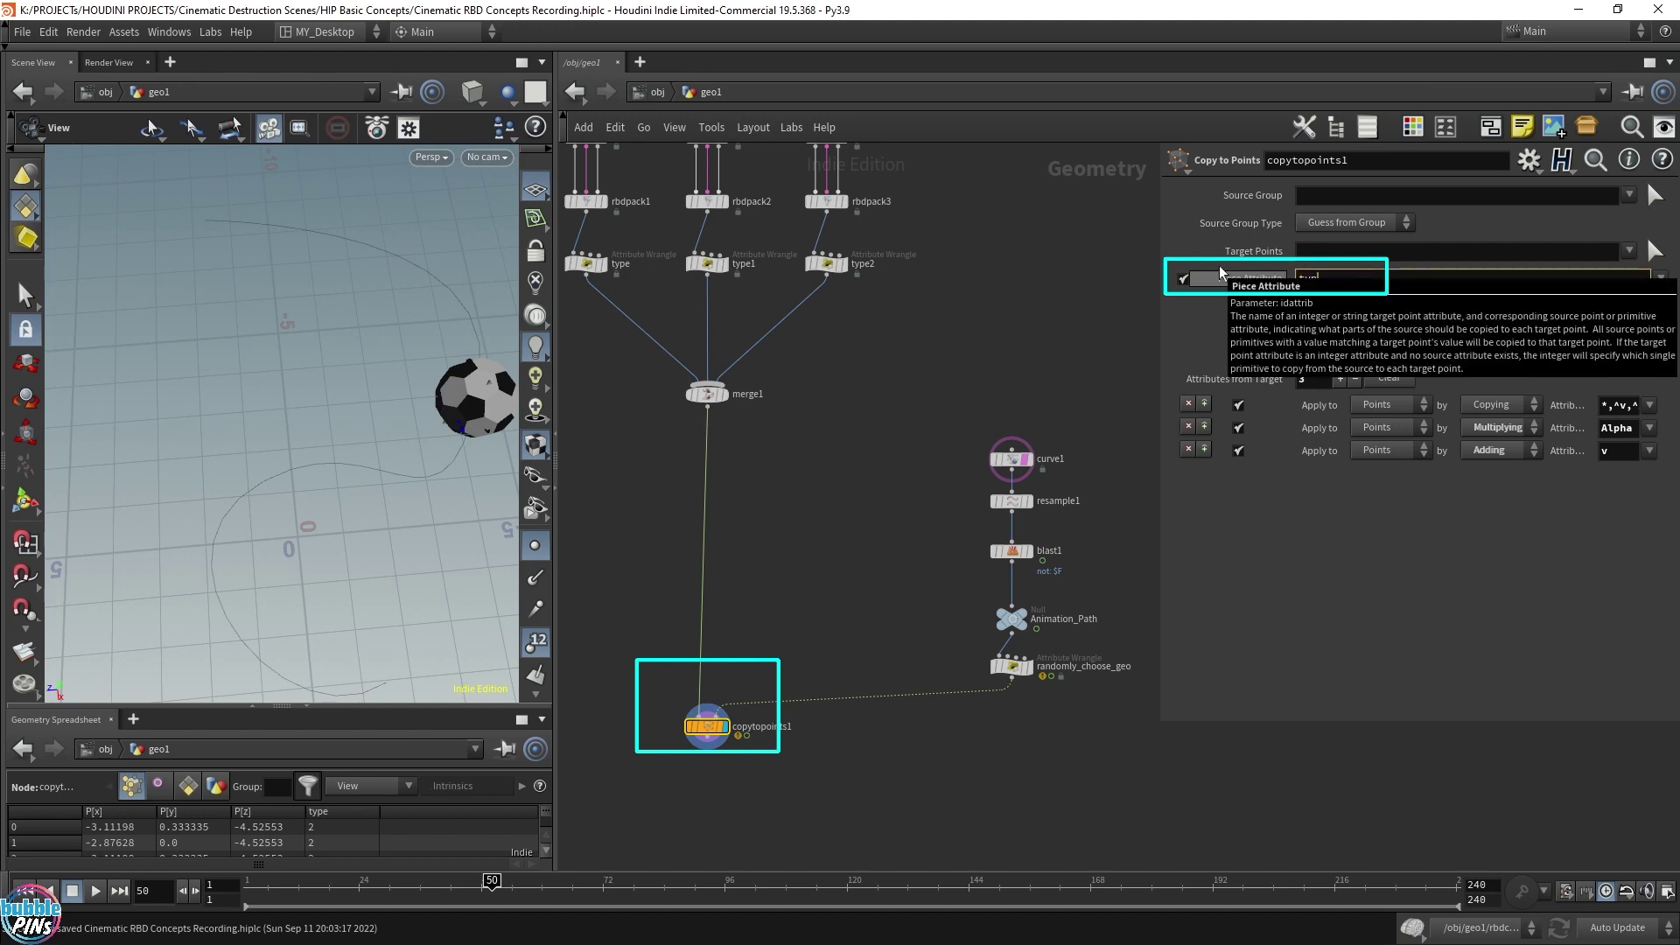
{"action": "type", "text": "e"}
{"action": "key", "text": "Return"}
{"action": "key", "text": "ctrl+Up"}
{"action": "key", "text": "Up"}
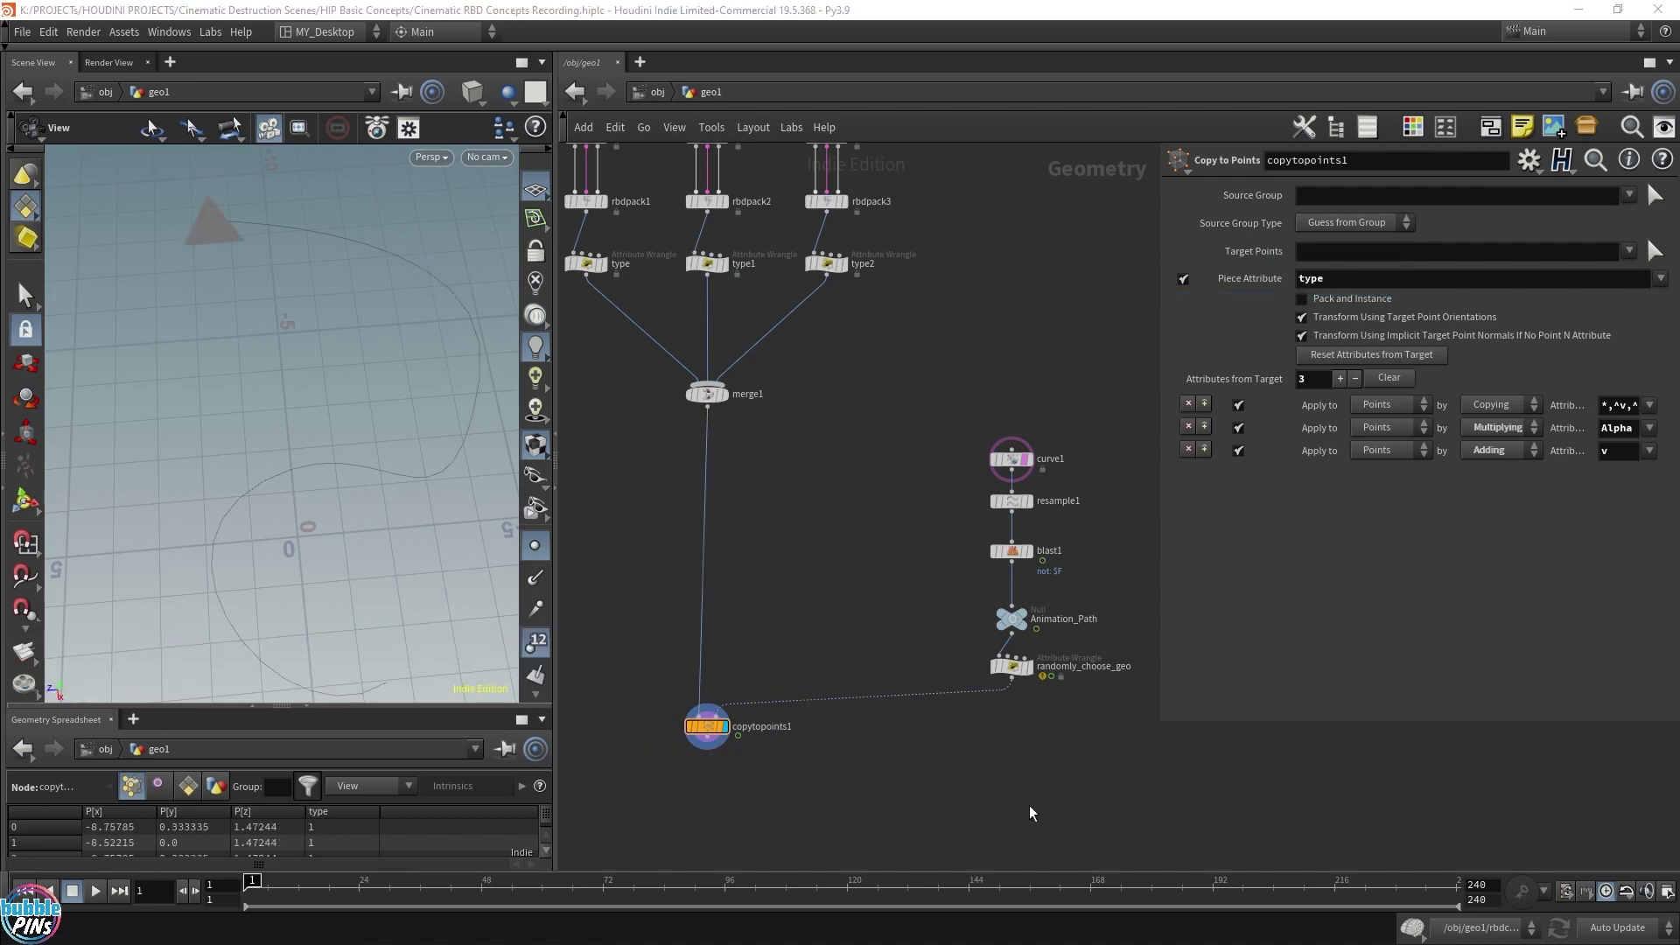
Add an RBD Bullet Solver below copytopoints1 with RBD emission turned on
{"action": "key", "text": "Tab"}
{"action": "type", "text": "rbd bullet"}
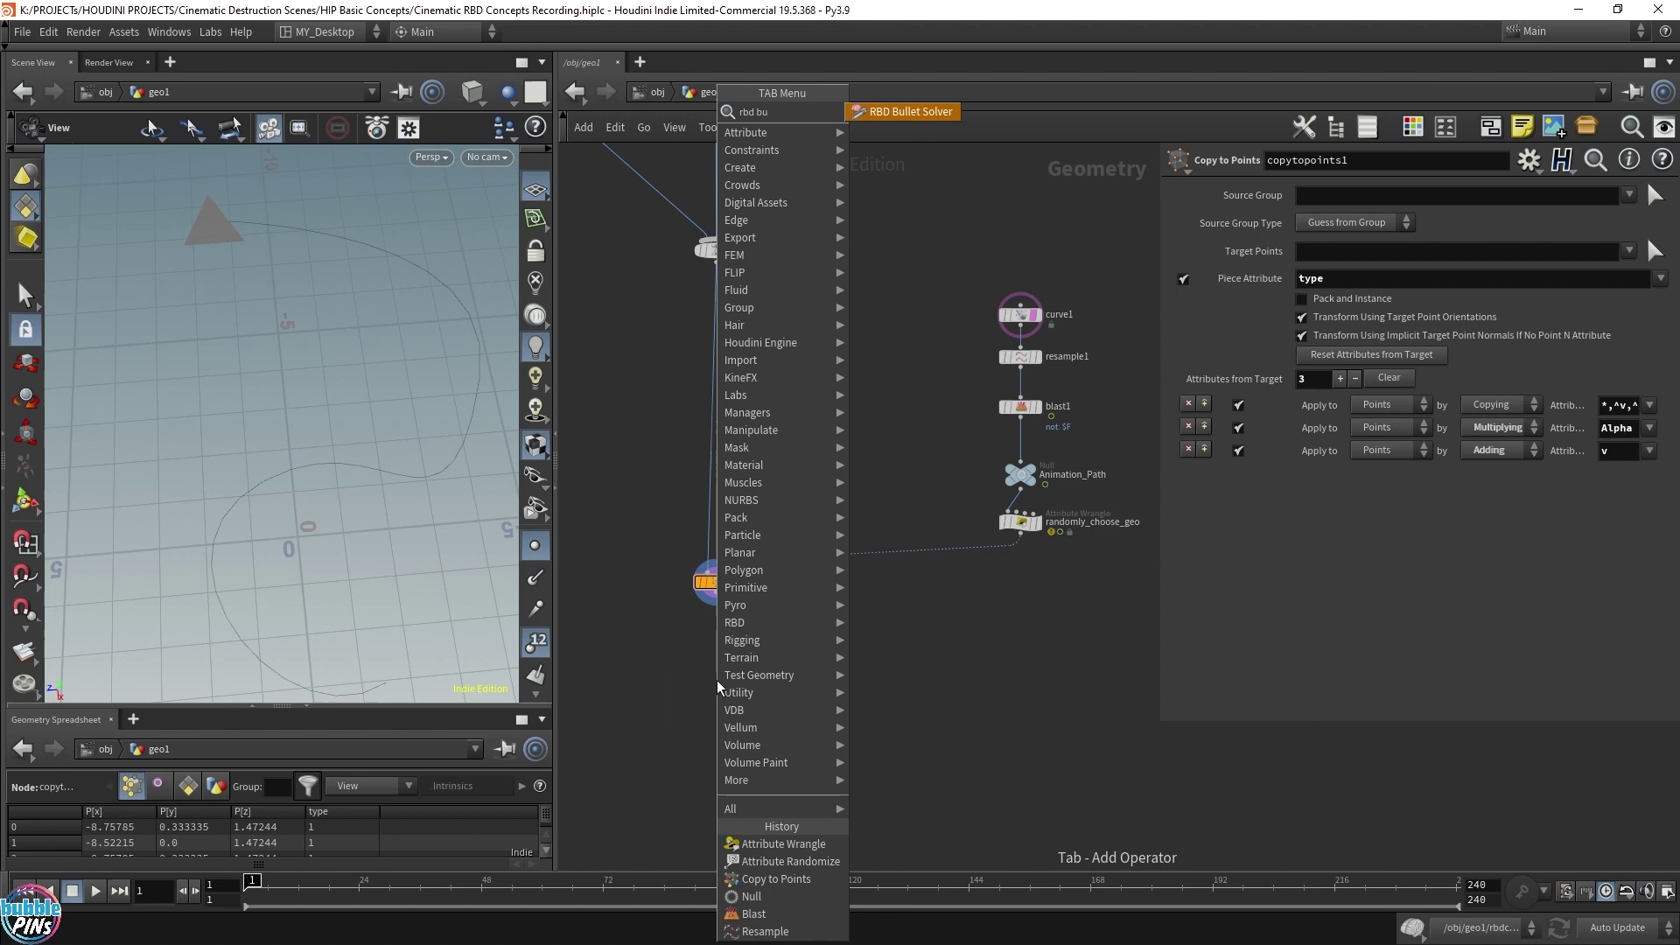
{"action": "key", "text": "Return"}
{"action": "left_click", "coordinate": [728, 654]}
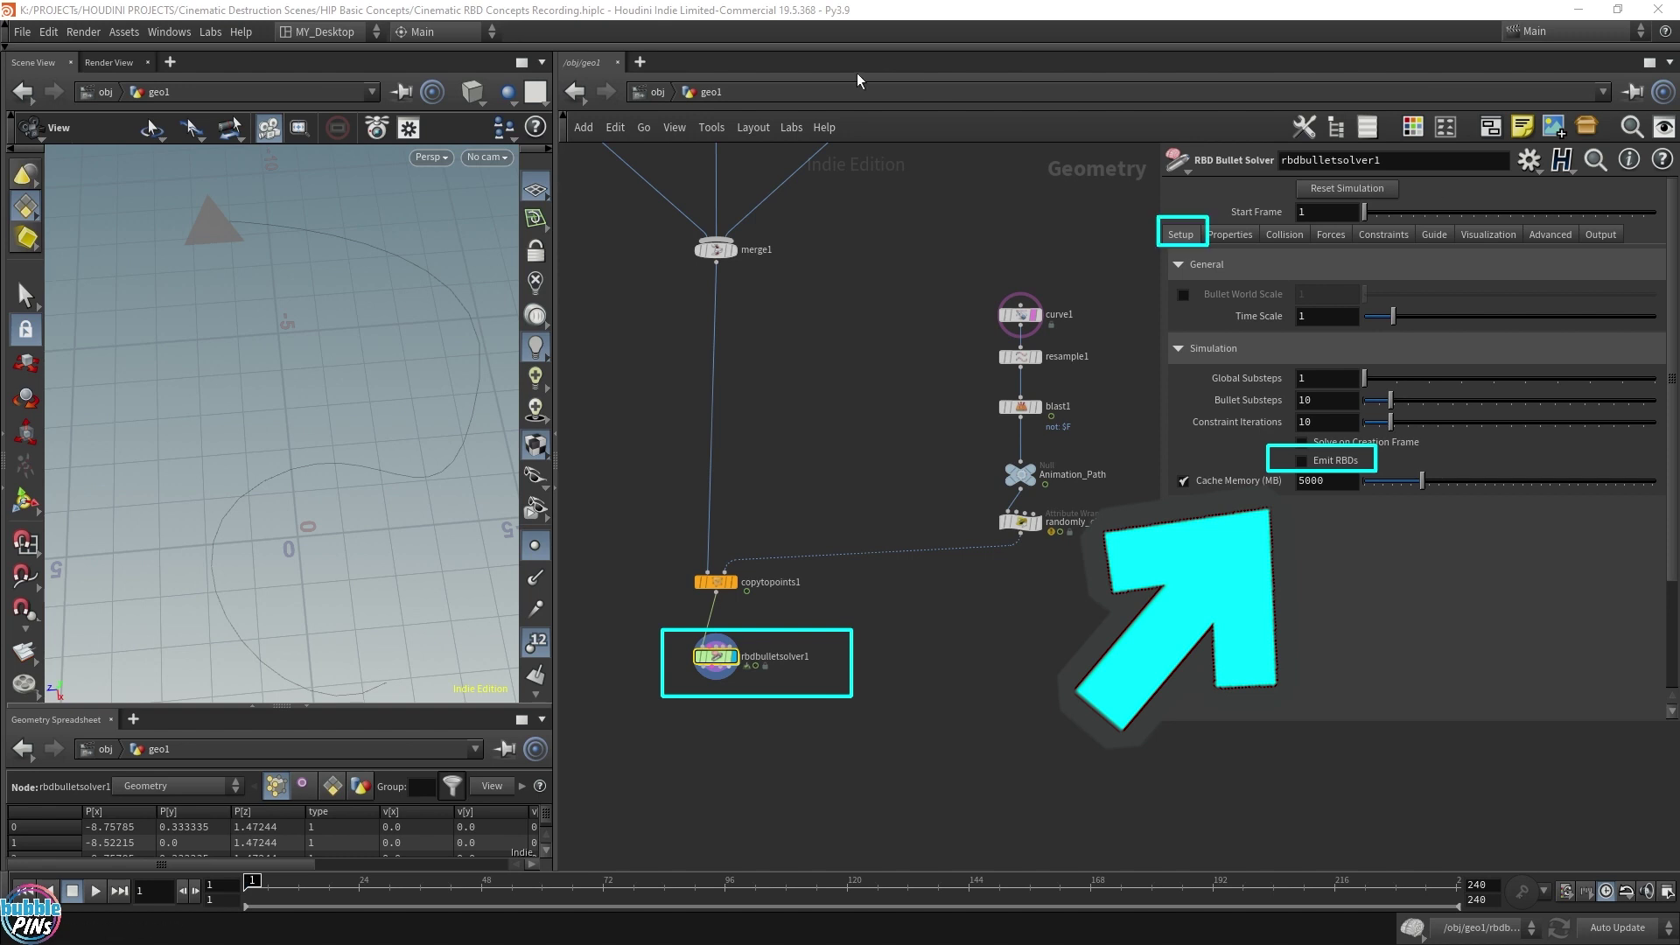
{"action": "left_click", "coordinate": [1301, 460]}
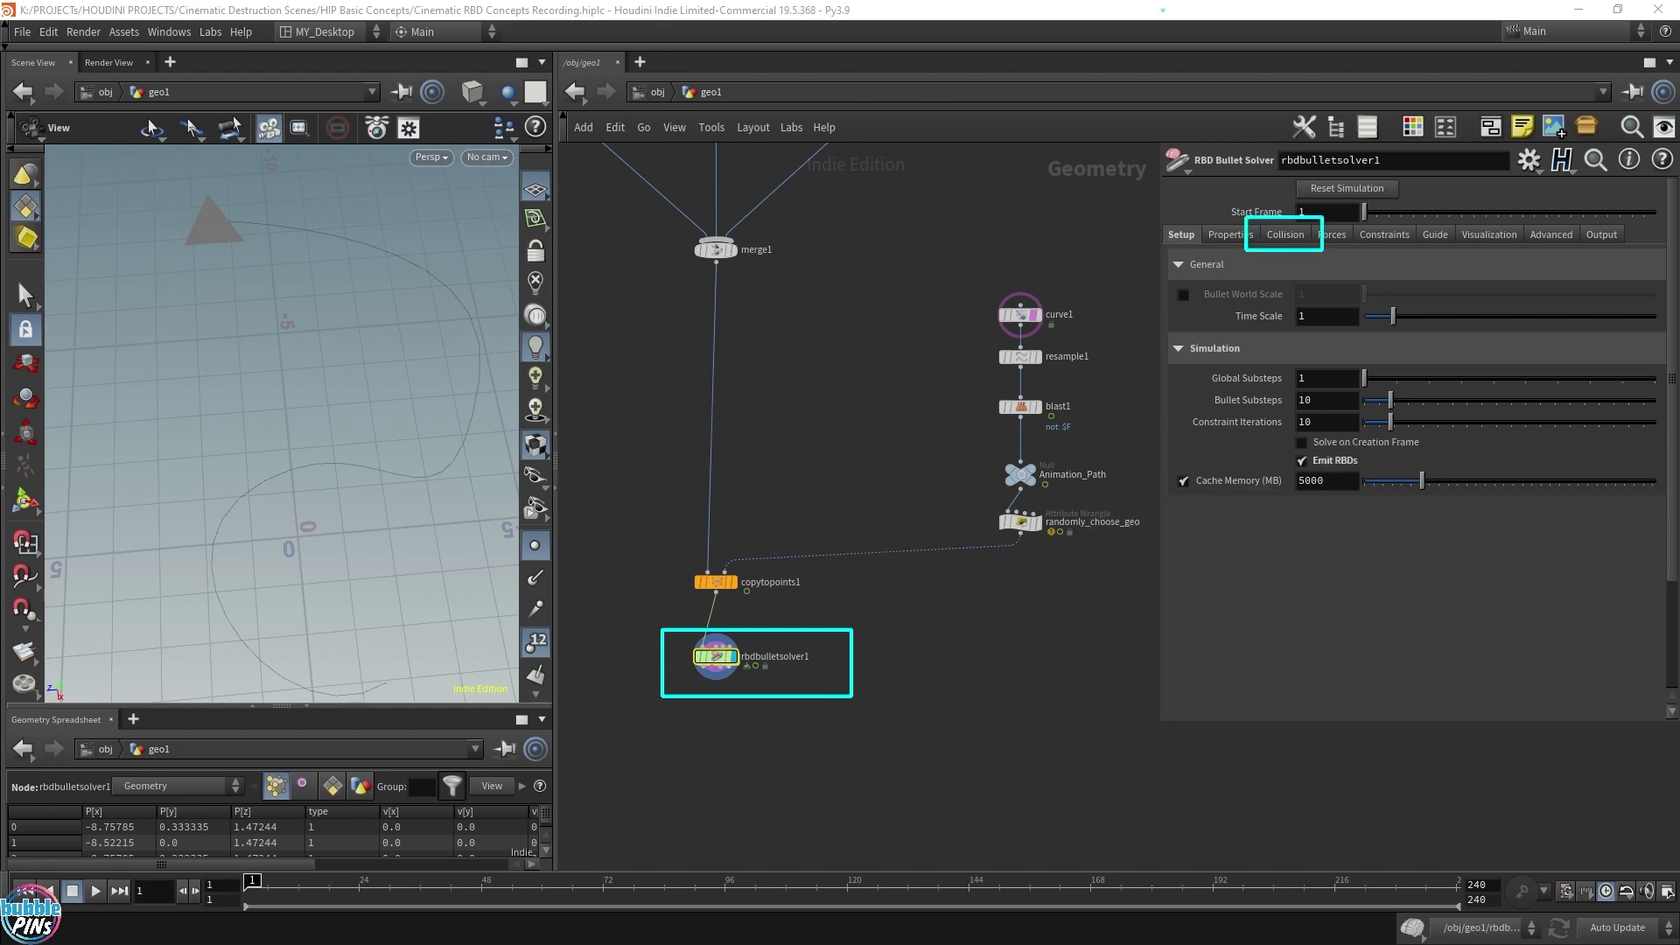
Set the solver's collision ground to a Ground Plane at Position Y -1
{"action": "left_click", "coordinate": [1286, 235]}
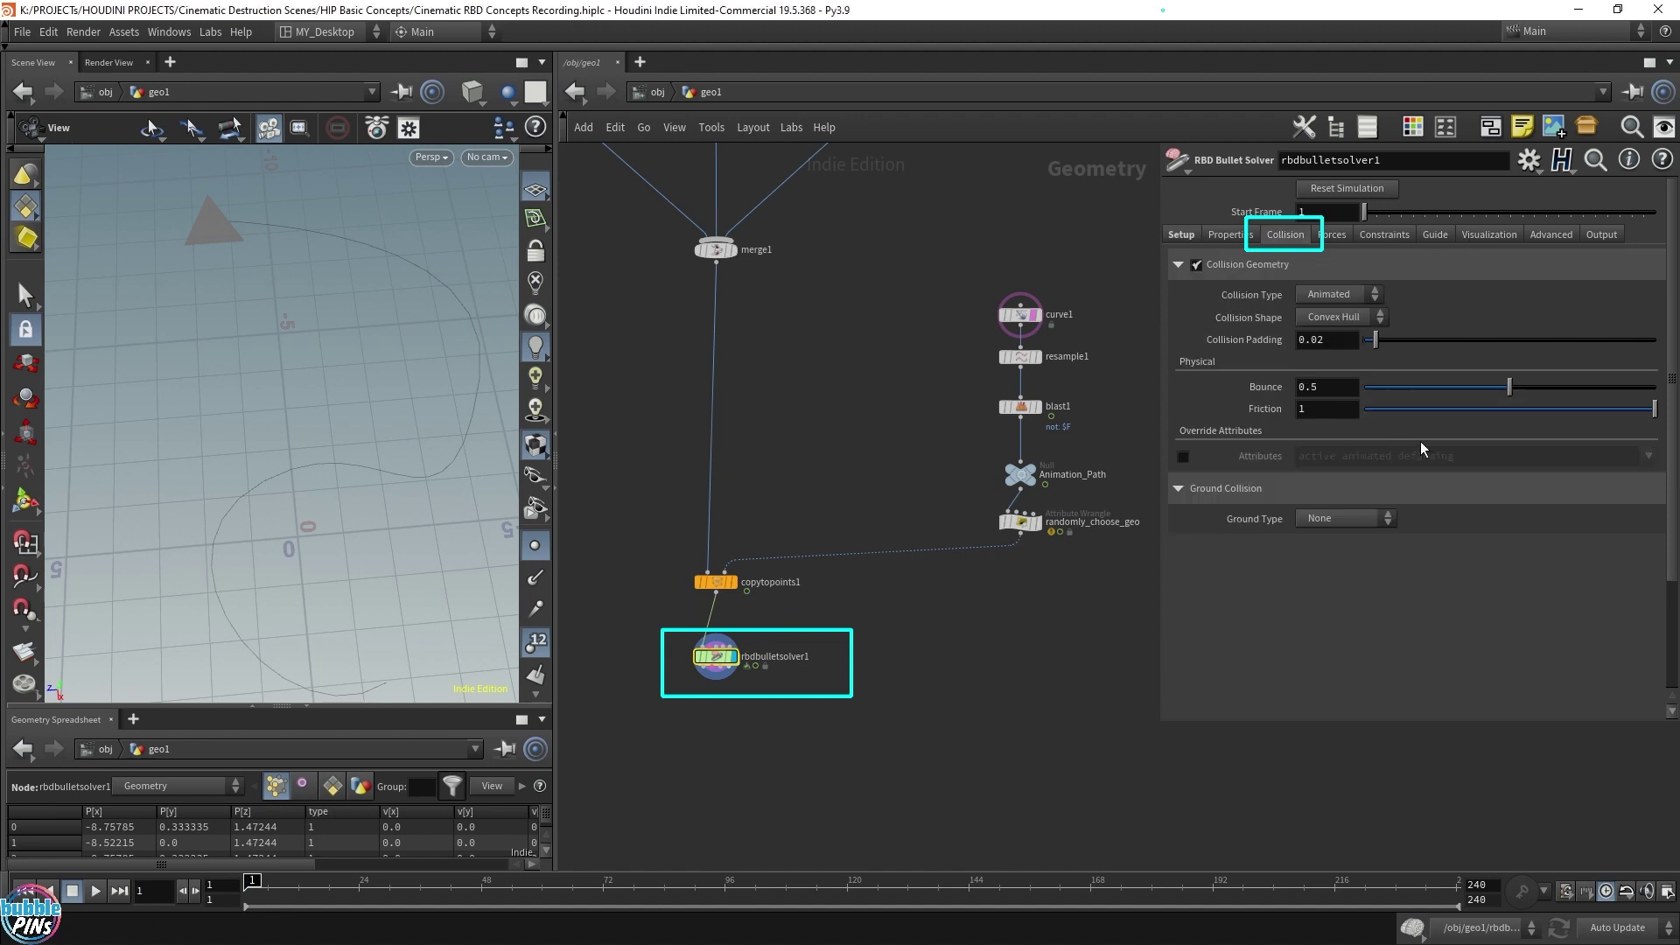
{"action": "left_click", "coordinate": [1342, 519]}
{"action": "left_click", "coordinate": [1335, 553]}
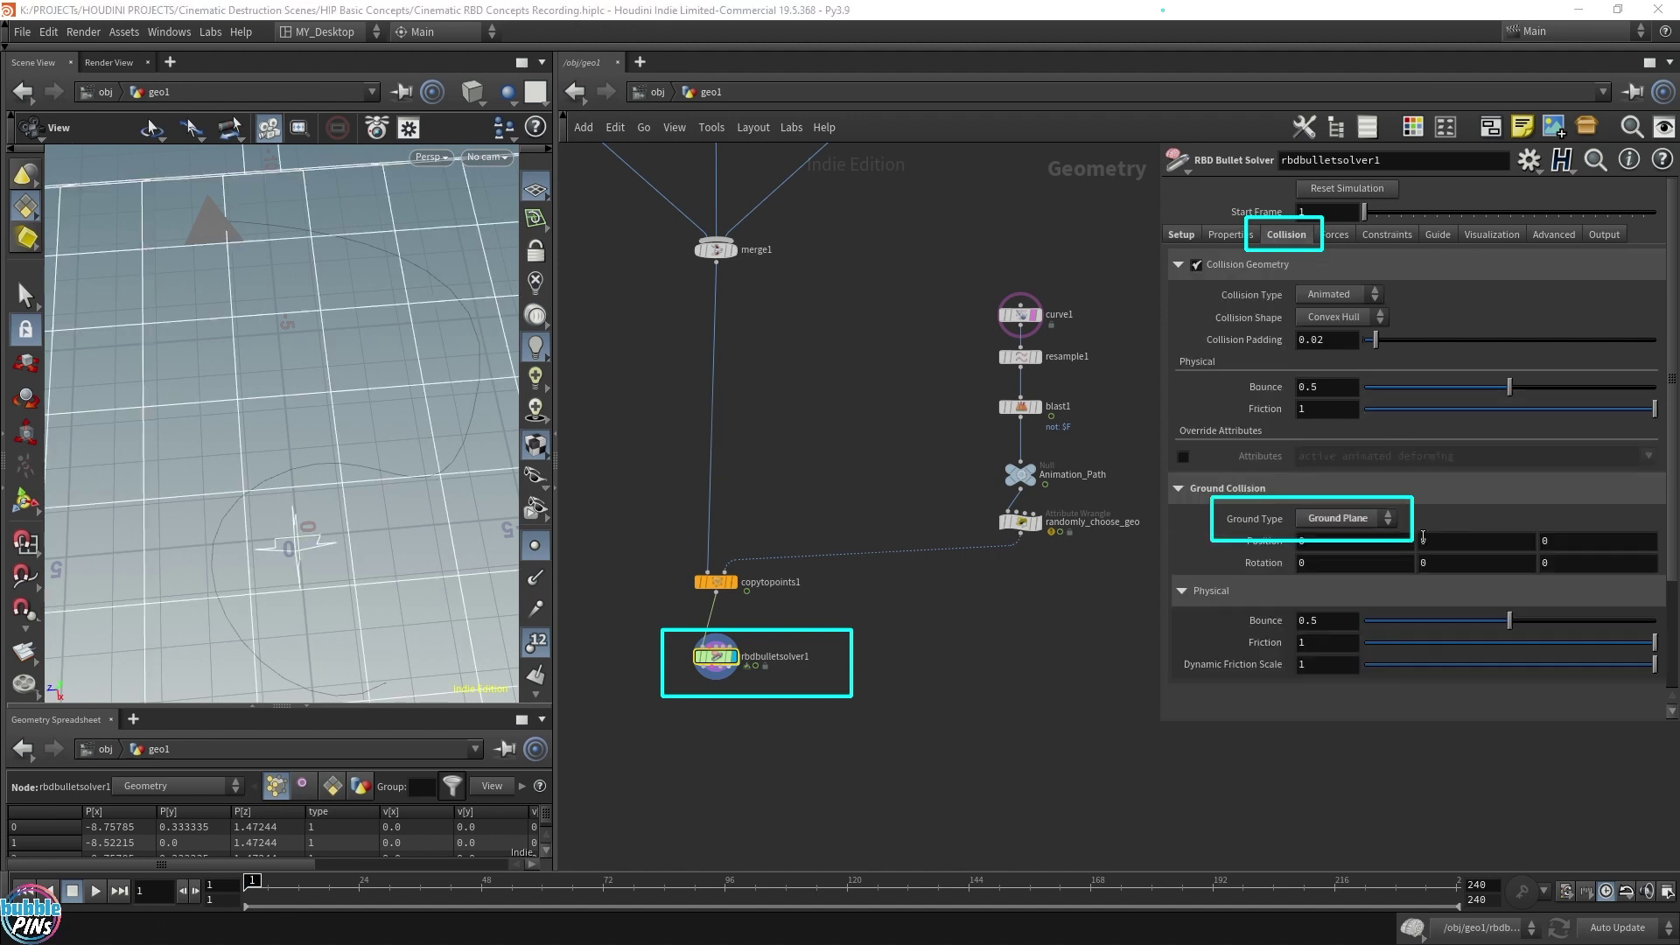
{"action": "left_click", "coordinate": [1463, 542]}
{"action": "type", "text": "-1"}
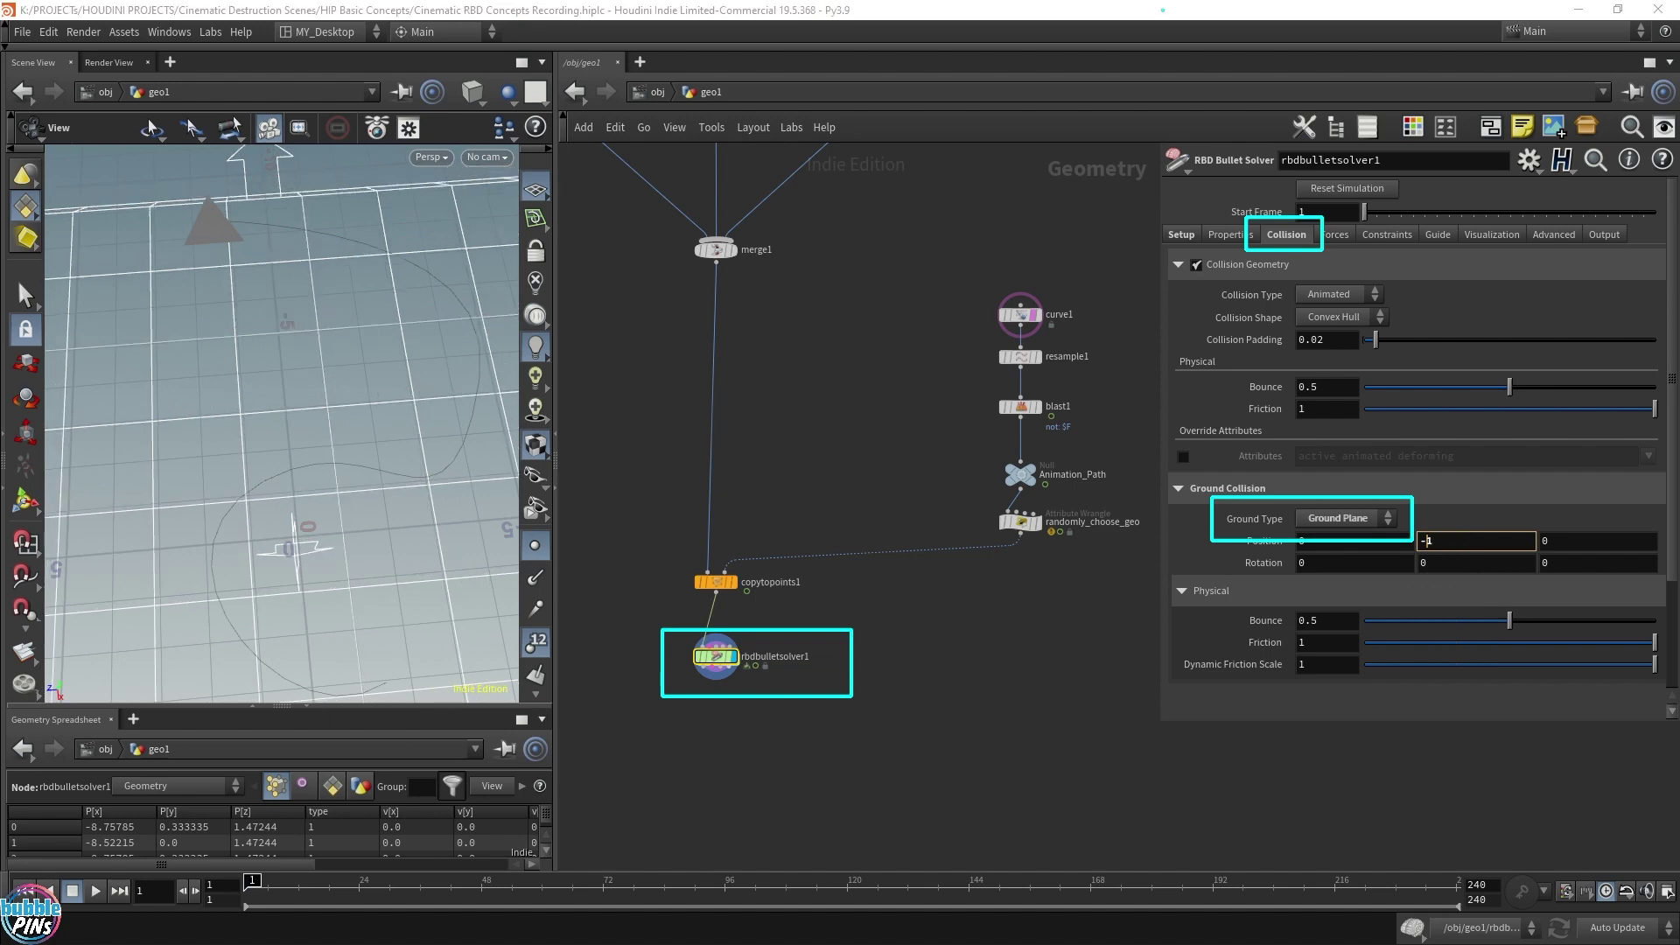
{"action": "left_click_drag", "start_coordinate": [418, 411], "coordinate": [459, 449]}
Preview the simulation, then rewind to frame 1
{"action": "key", "text": "Up"}
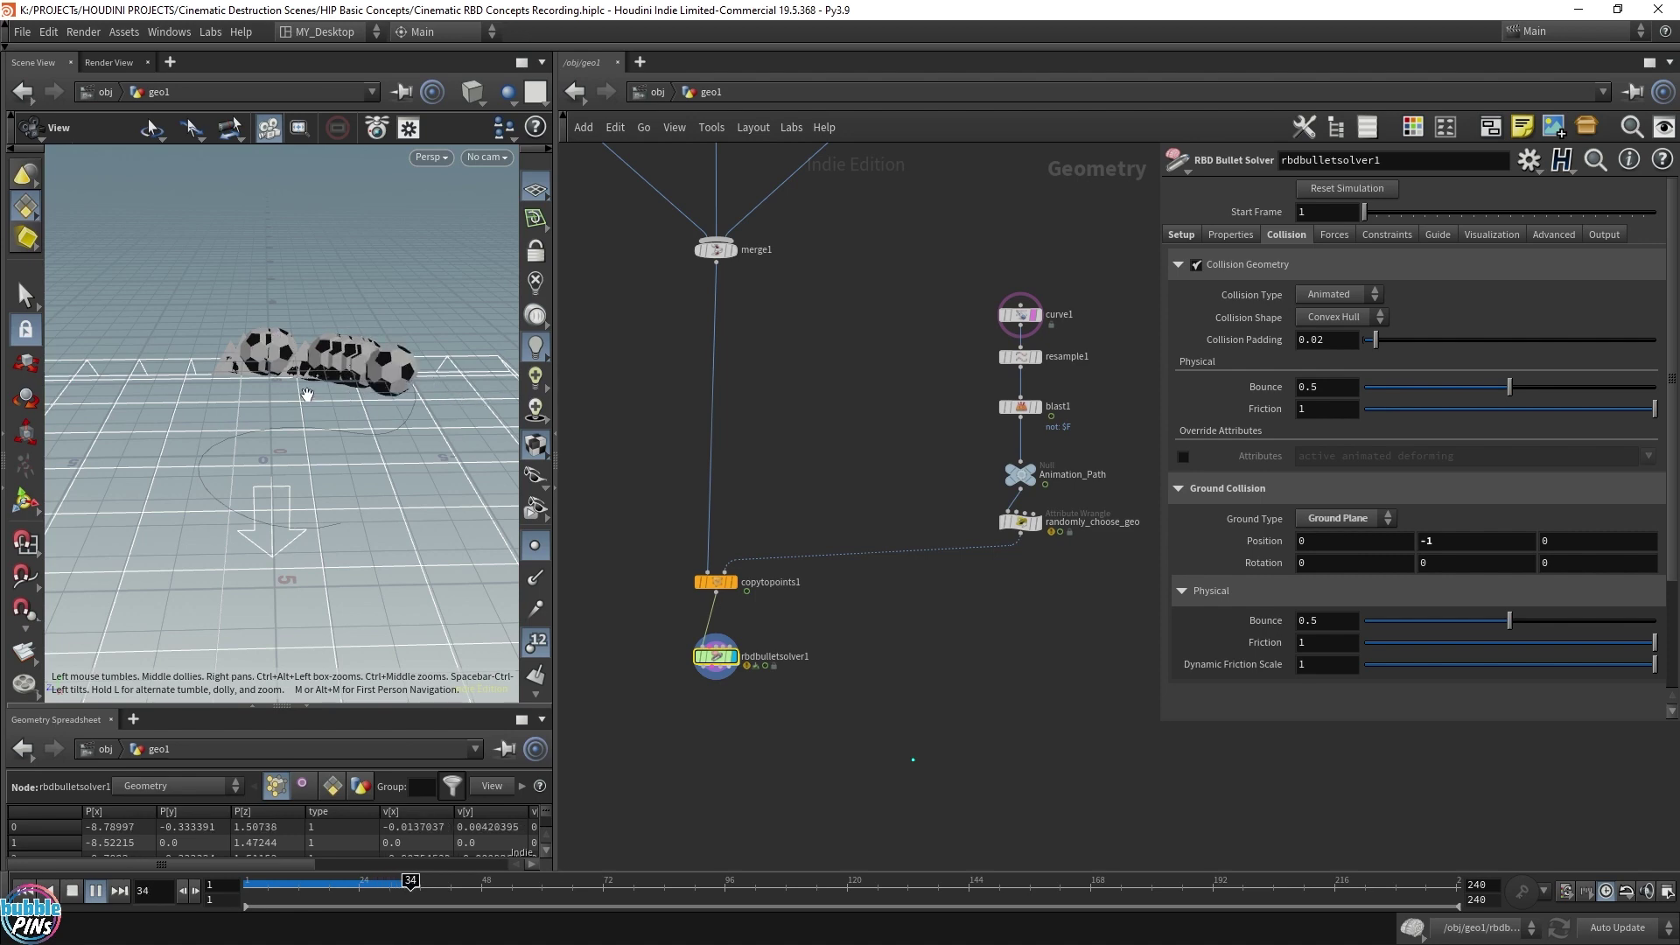
{"action": "left_click_drag", "start_coordinate": [353, 392], "coordinate": [442, 499]}
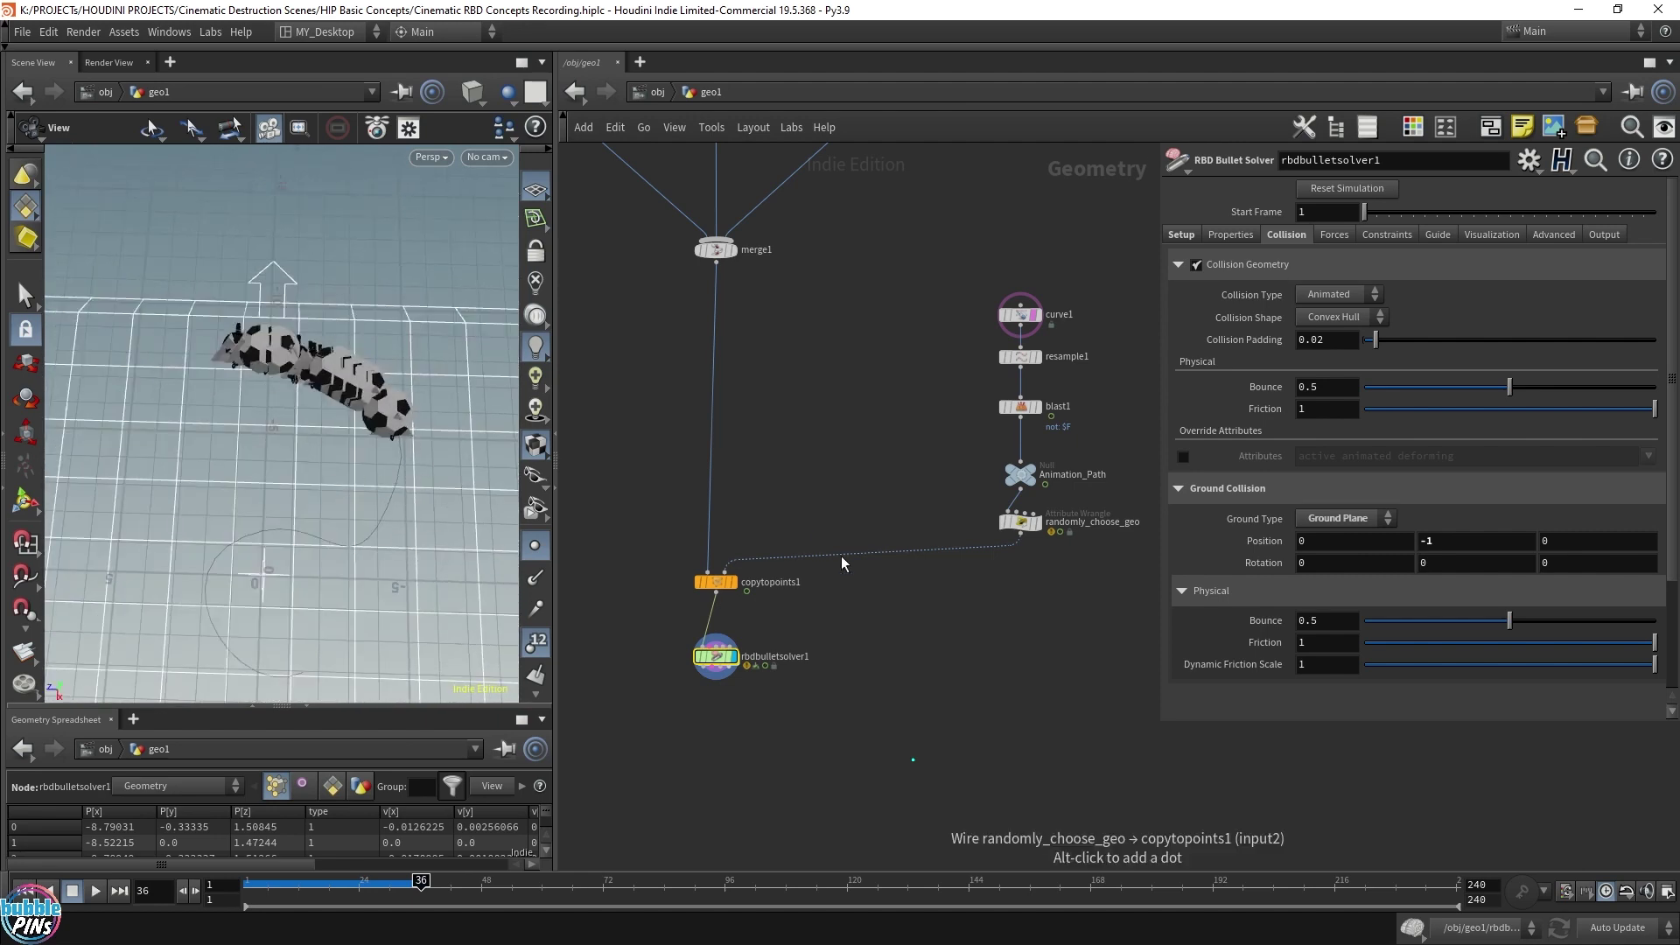
{"action": "key", "text": "ctrl+Up"}
Move copytopoints1 lower in the network and select randomly_choose_geo
{"action": "left_click", "coordinate": [718, 584], "text": "shift"}
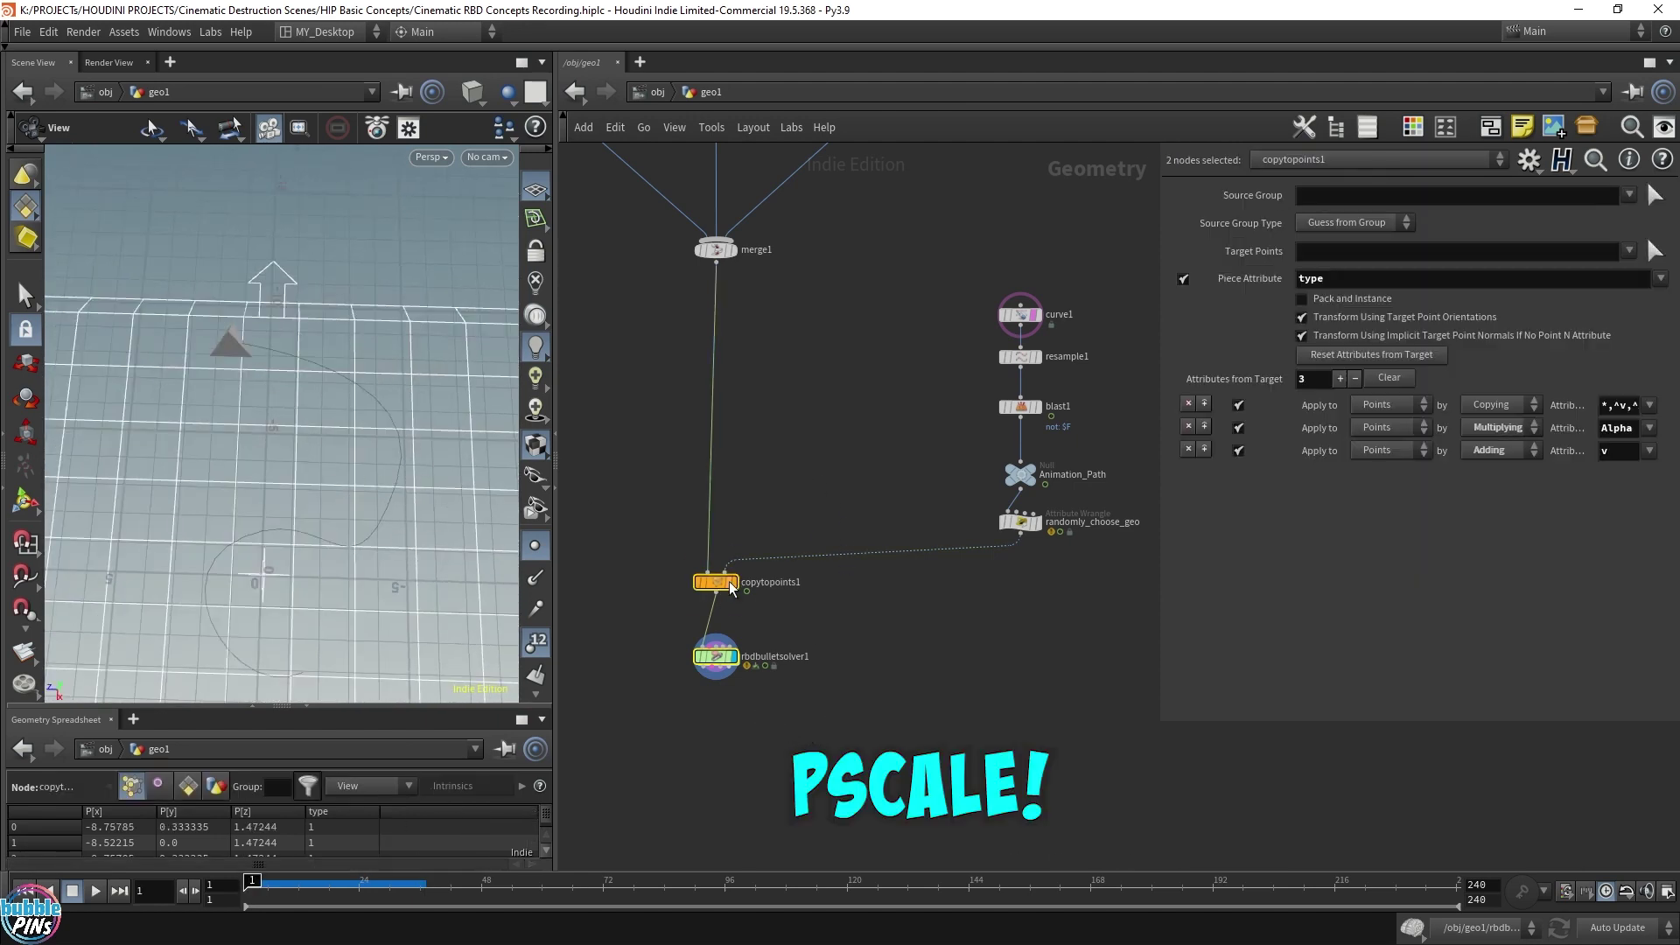
{"action": "left_click_drag", "start_coordinate": [722, 592], "coordinate": [722, 667]}
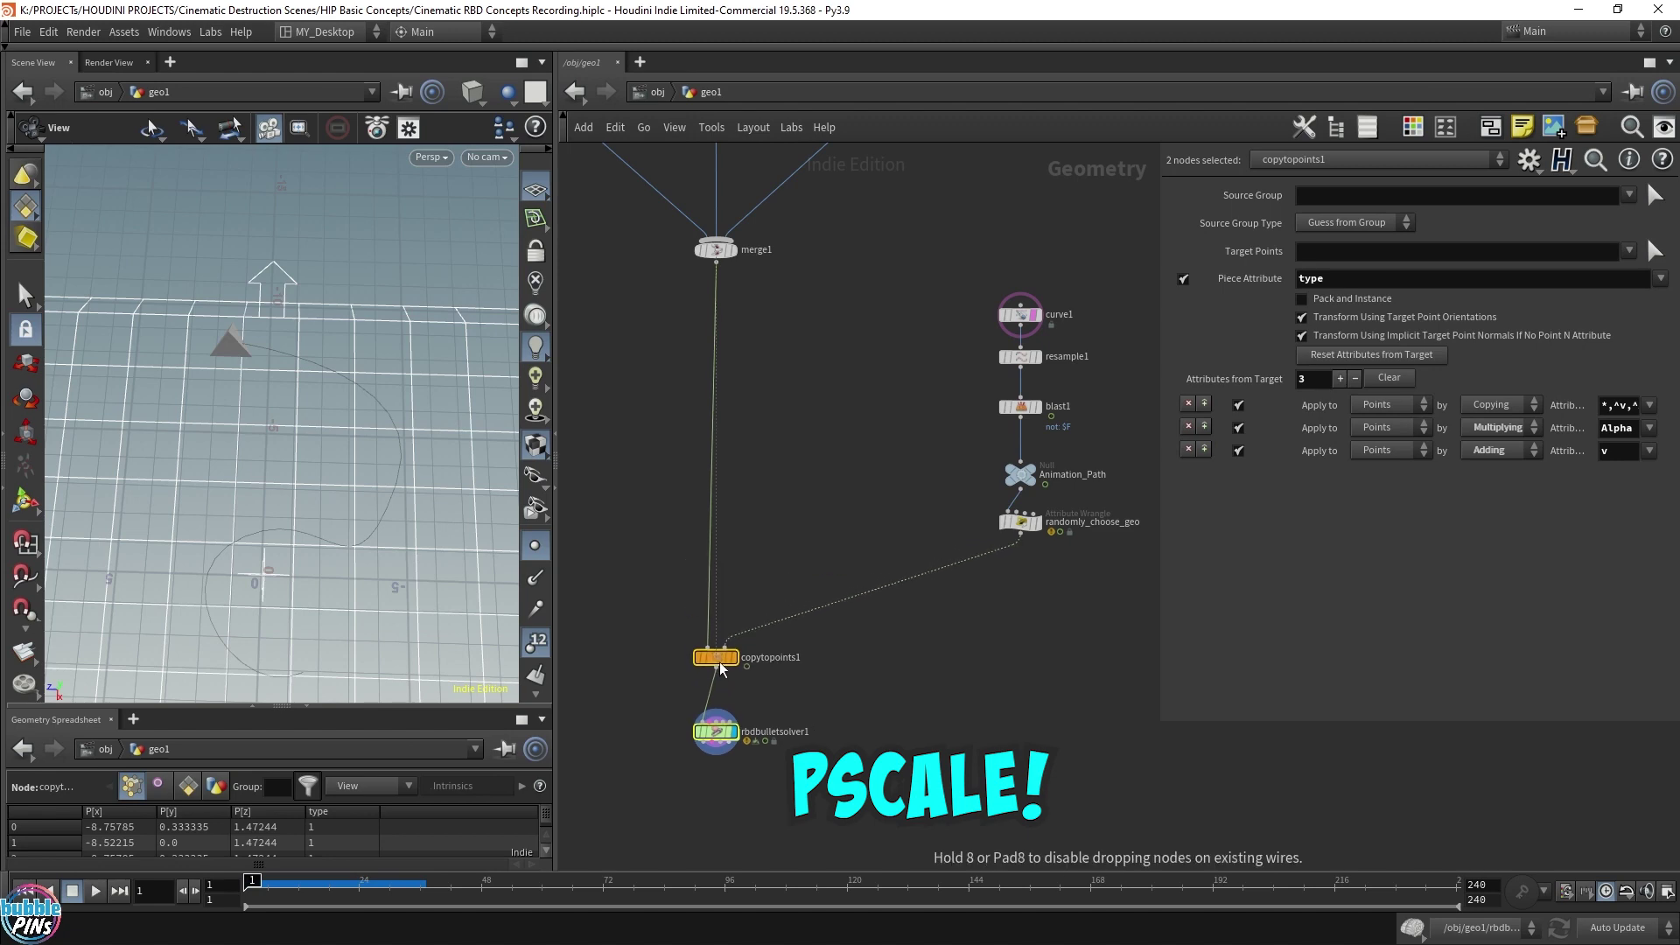
{"action": "left_click", "coordinate": [1020, 523]}
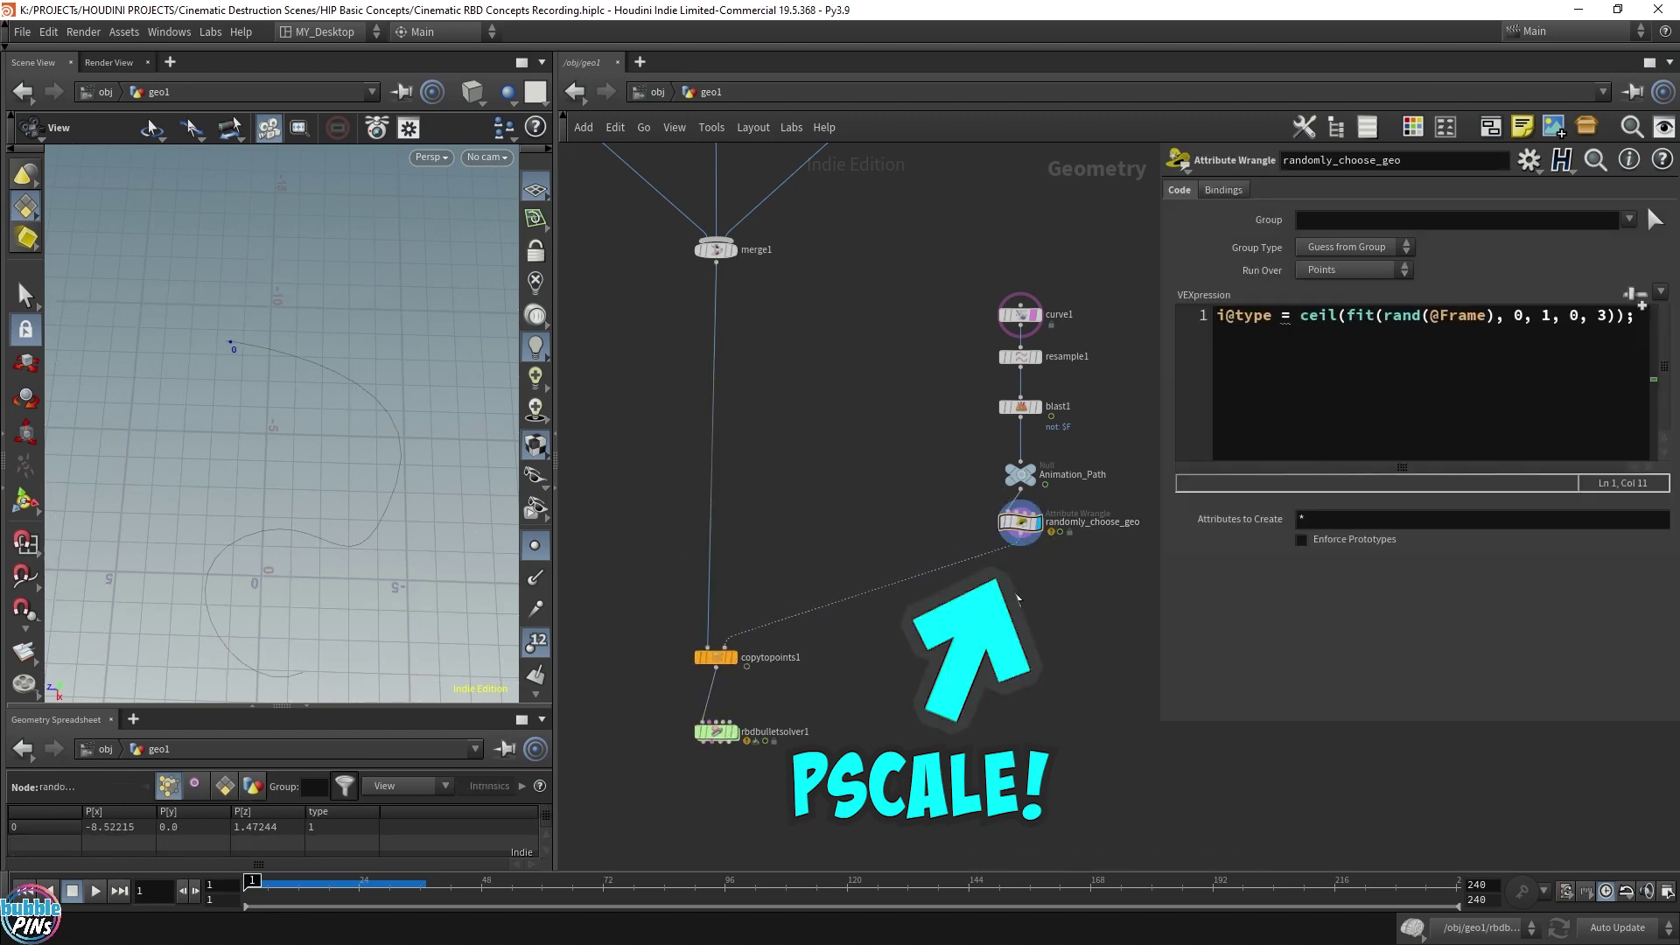
Add an Attribute Randomize node below randomly_choose_geo that targets pscale with 1 dimension
{"action": "key", "text": "Tab"}
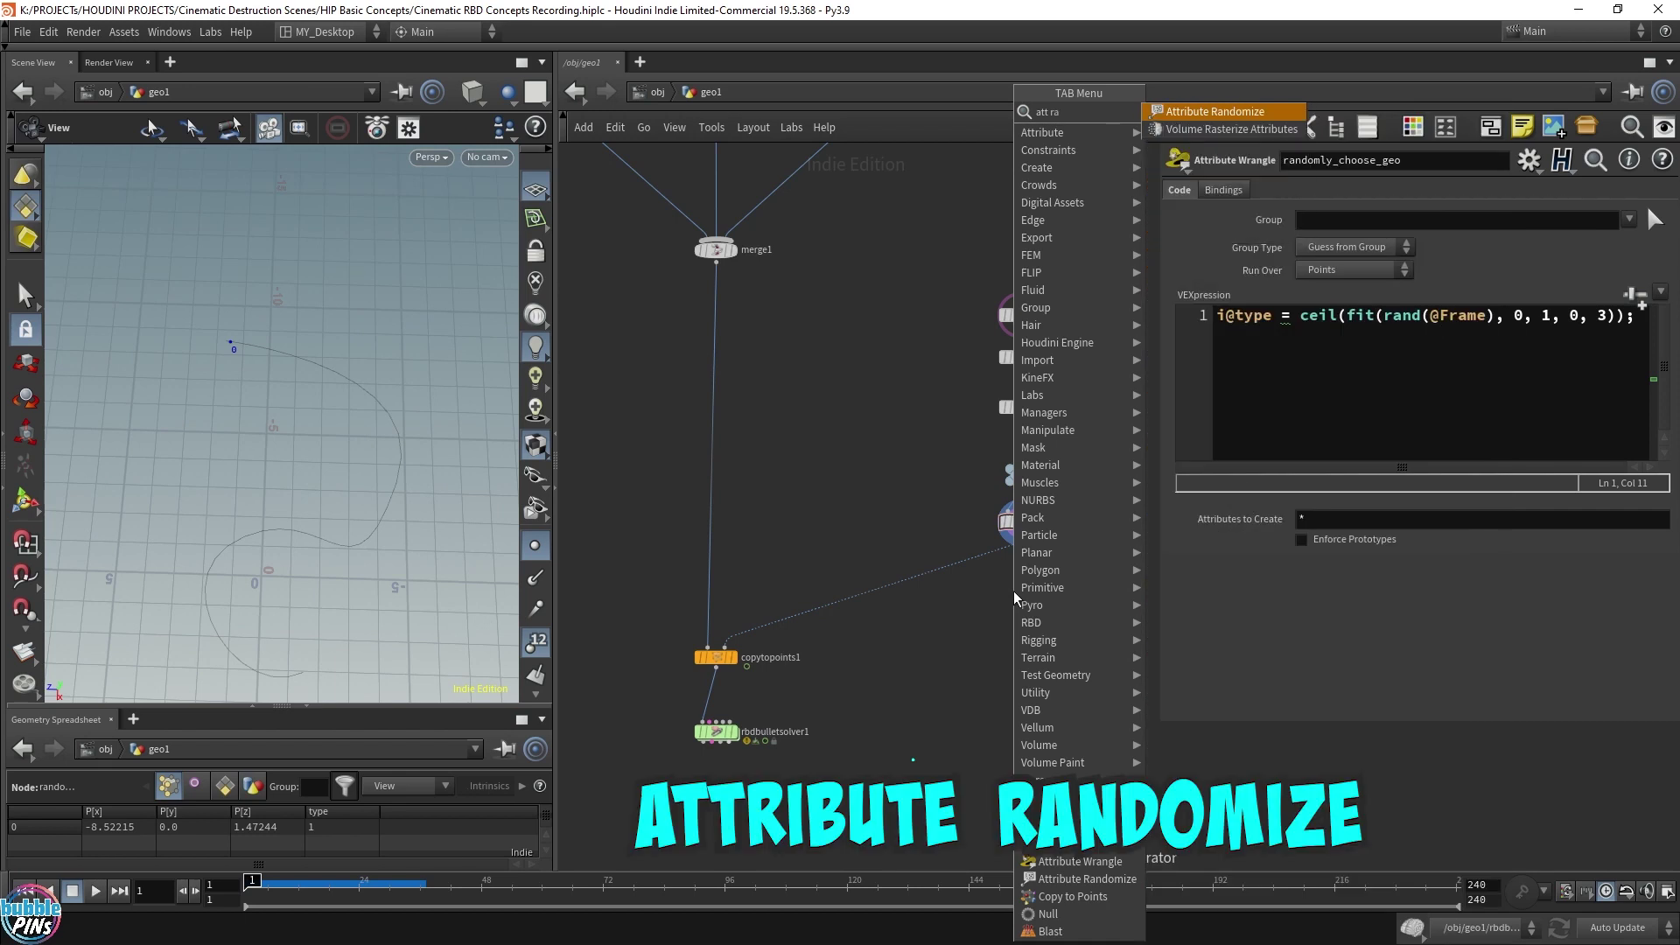
{"action": "key", "text": "Return"}
{"action": "left_click", "coordinate": [1020, 582]}
{"action": "double_click", "coordinate": [1321, 268]}
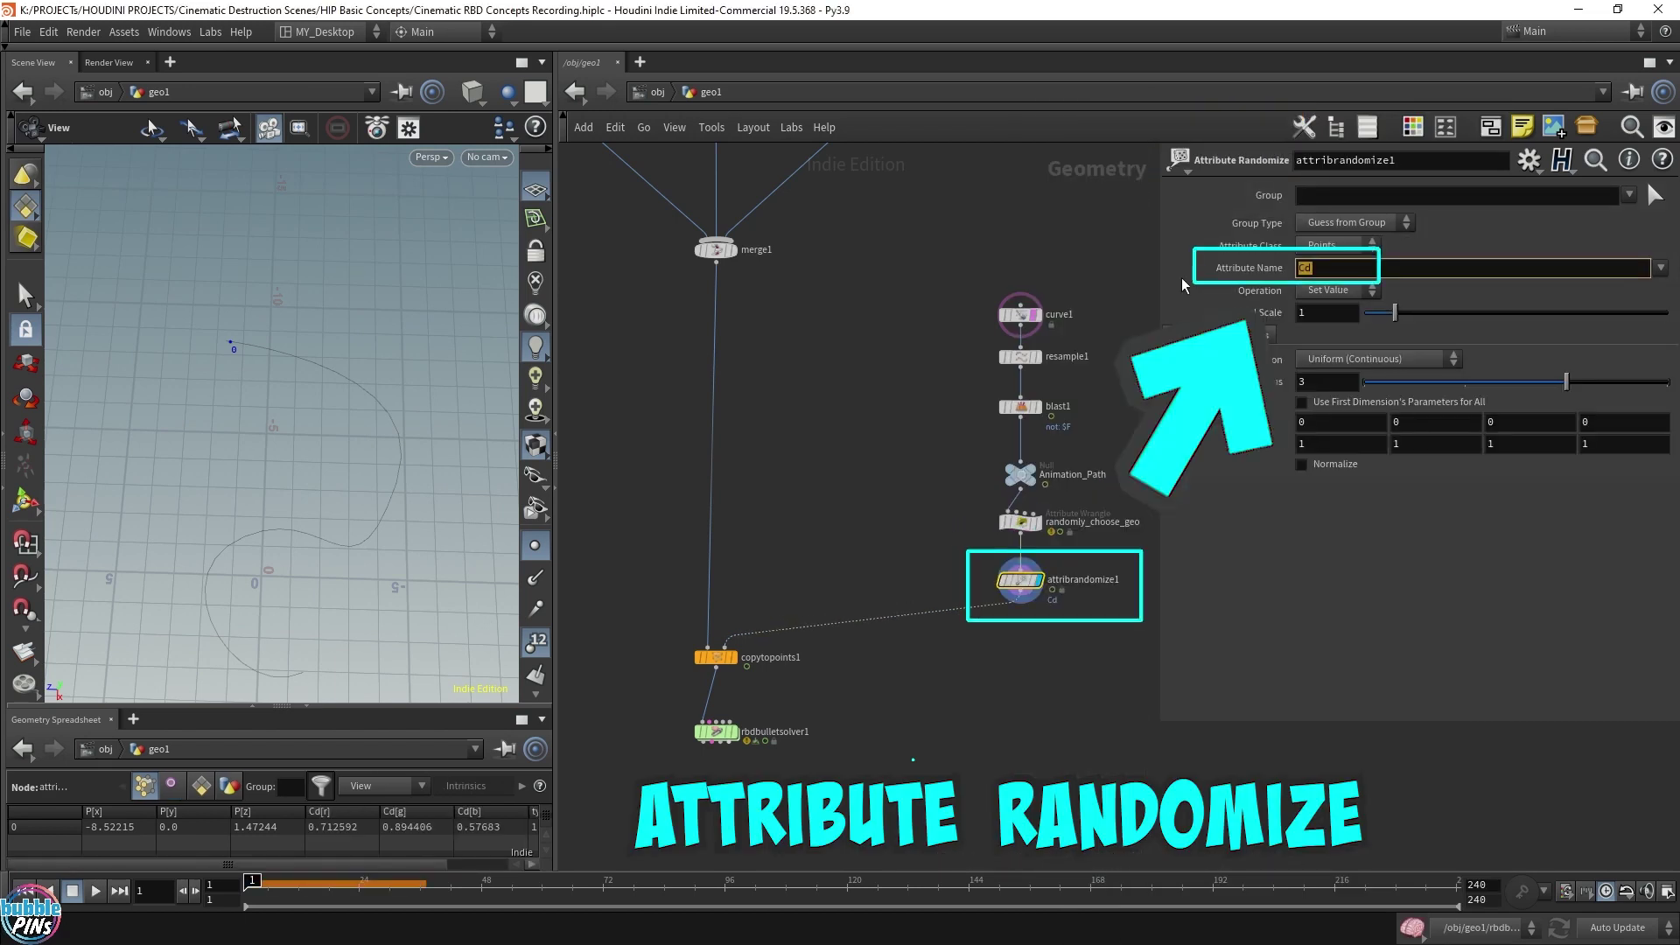
{"action": "type", "text": "pscale"}
{"action": "double_click", "coordinate": [1328, 381]}
{"action": "type", "text": "1"}
{"action": "key", "text": "Return"}
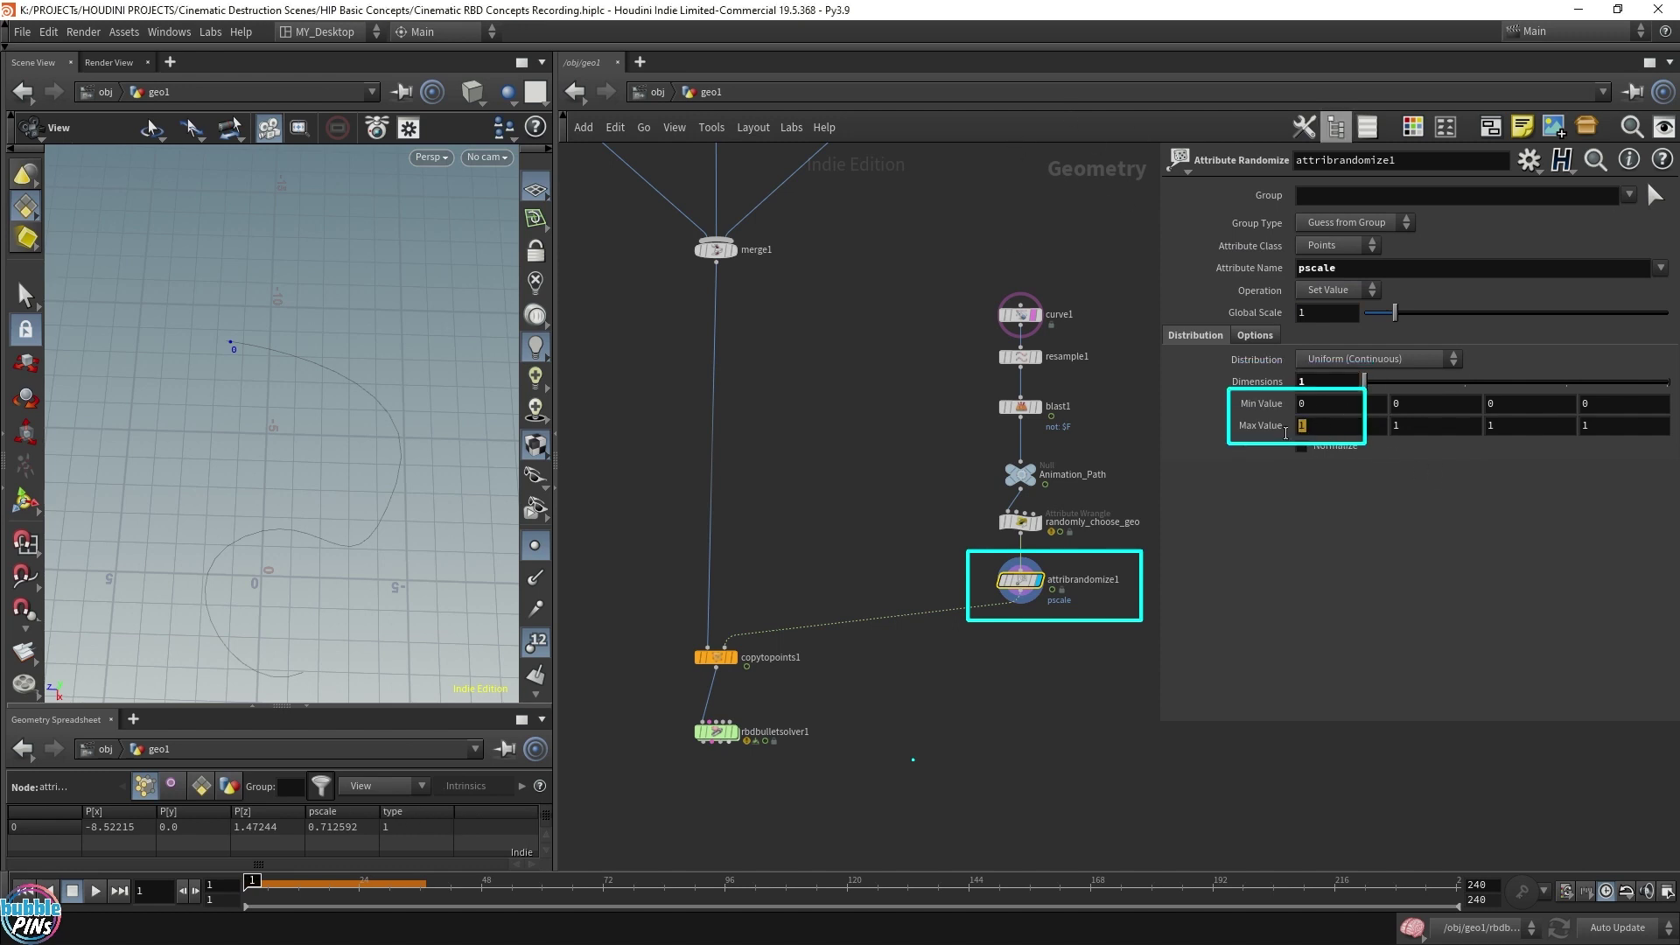
Set the randomize Max Value to 0.1, then display the solver output and start playback
{"action": "double_click", "coordinate": [1316, 425]}
{"action": "type", "text": "0.3"}
{"action": "key", "text": "BackSpace"}
{"action": "type", "text": "1"}
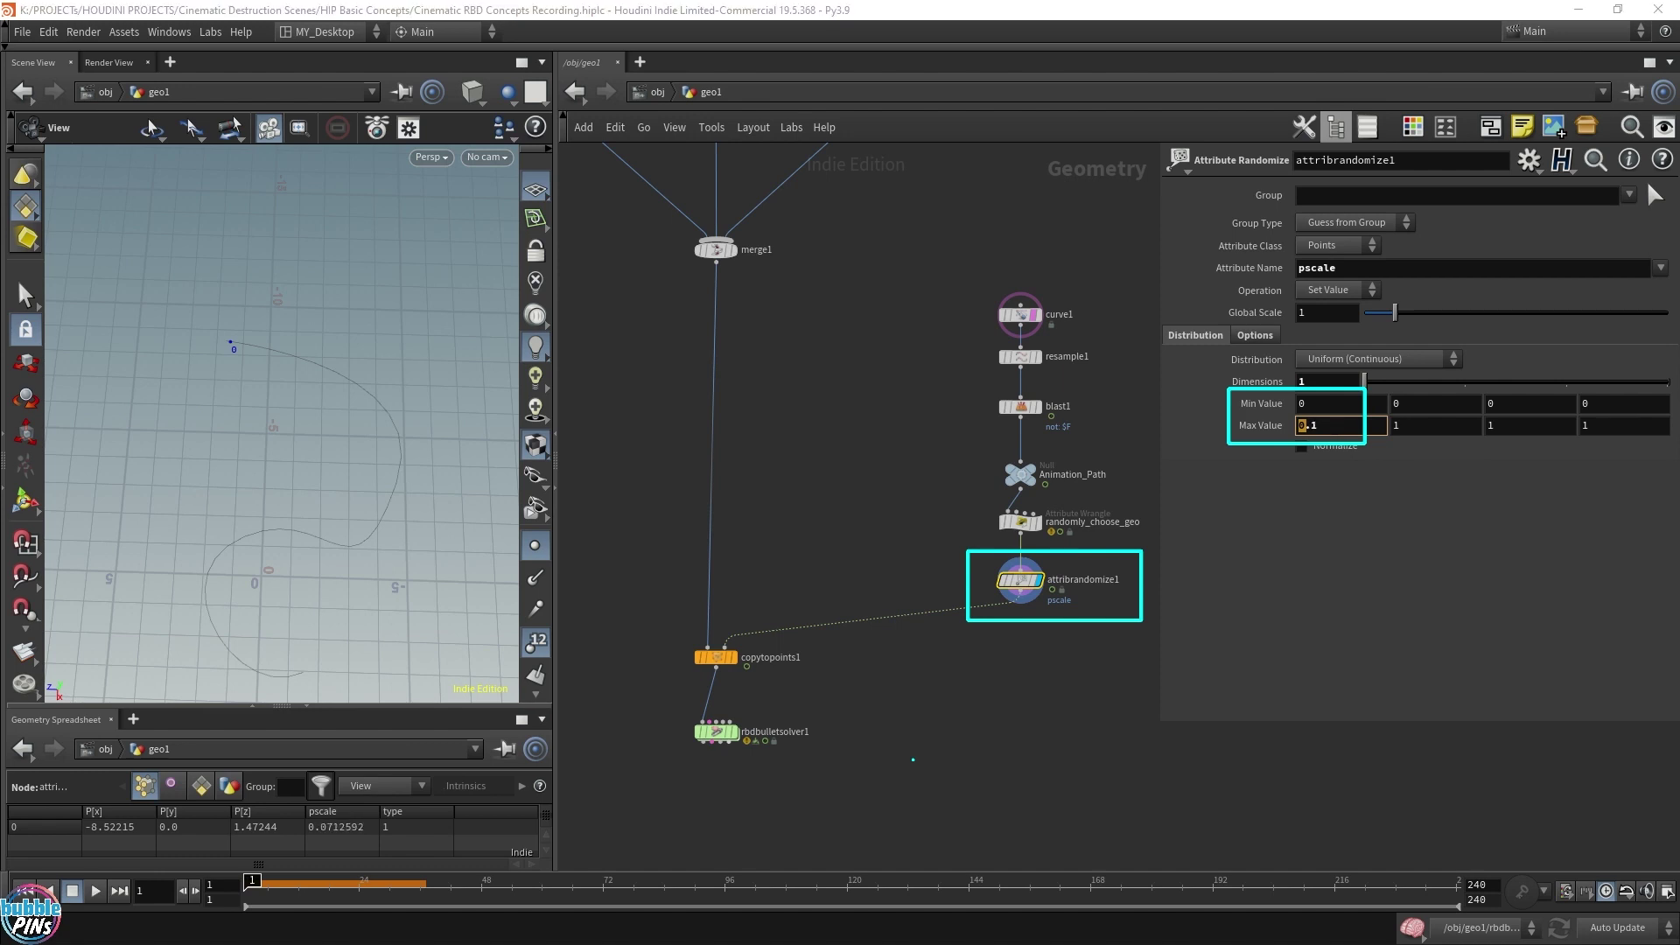
{"action": "left_click", "coordinate": [732, 731]}
{"action": "key", "text": "Up"}
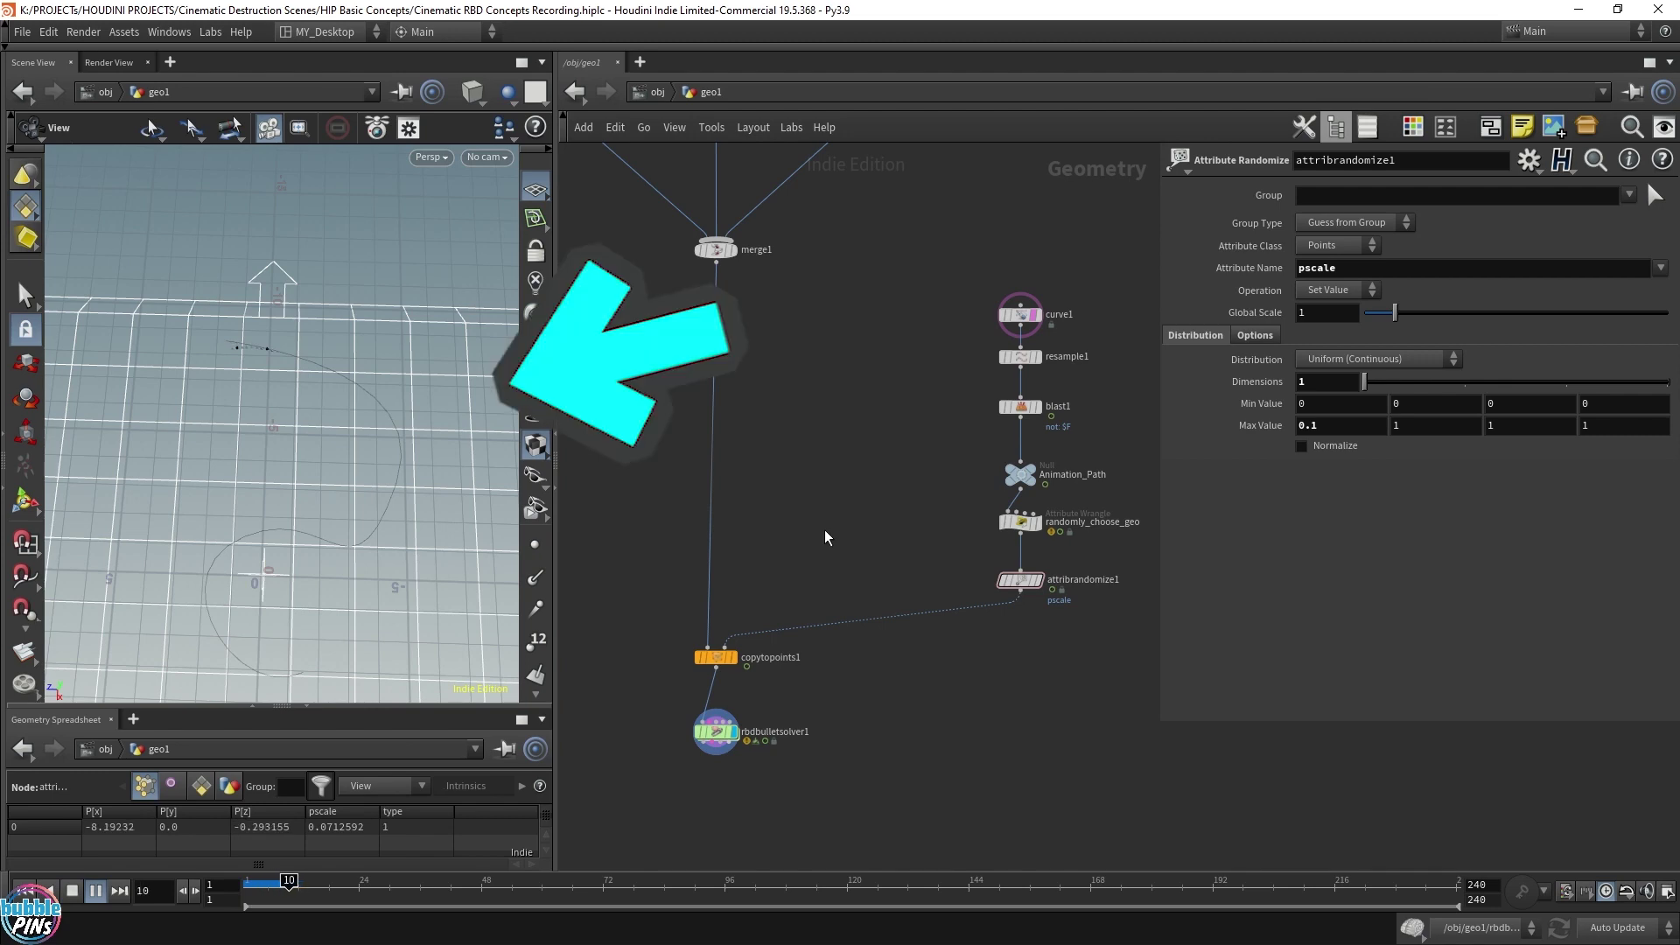
Maximize the viewport with Ctrl+B and orbit around the emission path during playback
{"action": "left_click_drag", "start_coordinate": [300, 331], "coordinate": [367, 490]}
{"action": "left_click_drag", "start_coordinate": [556, 412], "coordinate": [1012, 418]}
{"action": "key", "text": "ctrl+b"}
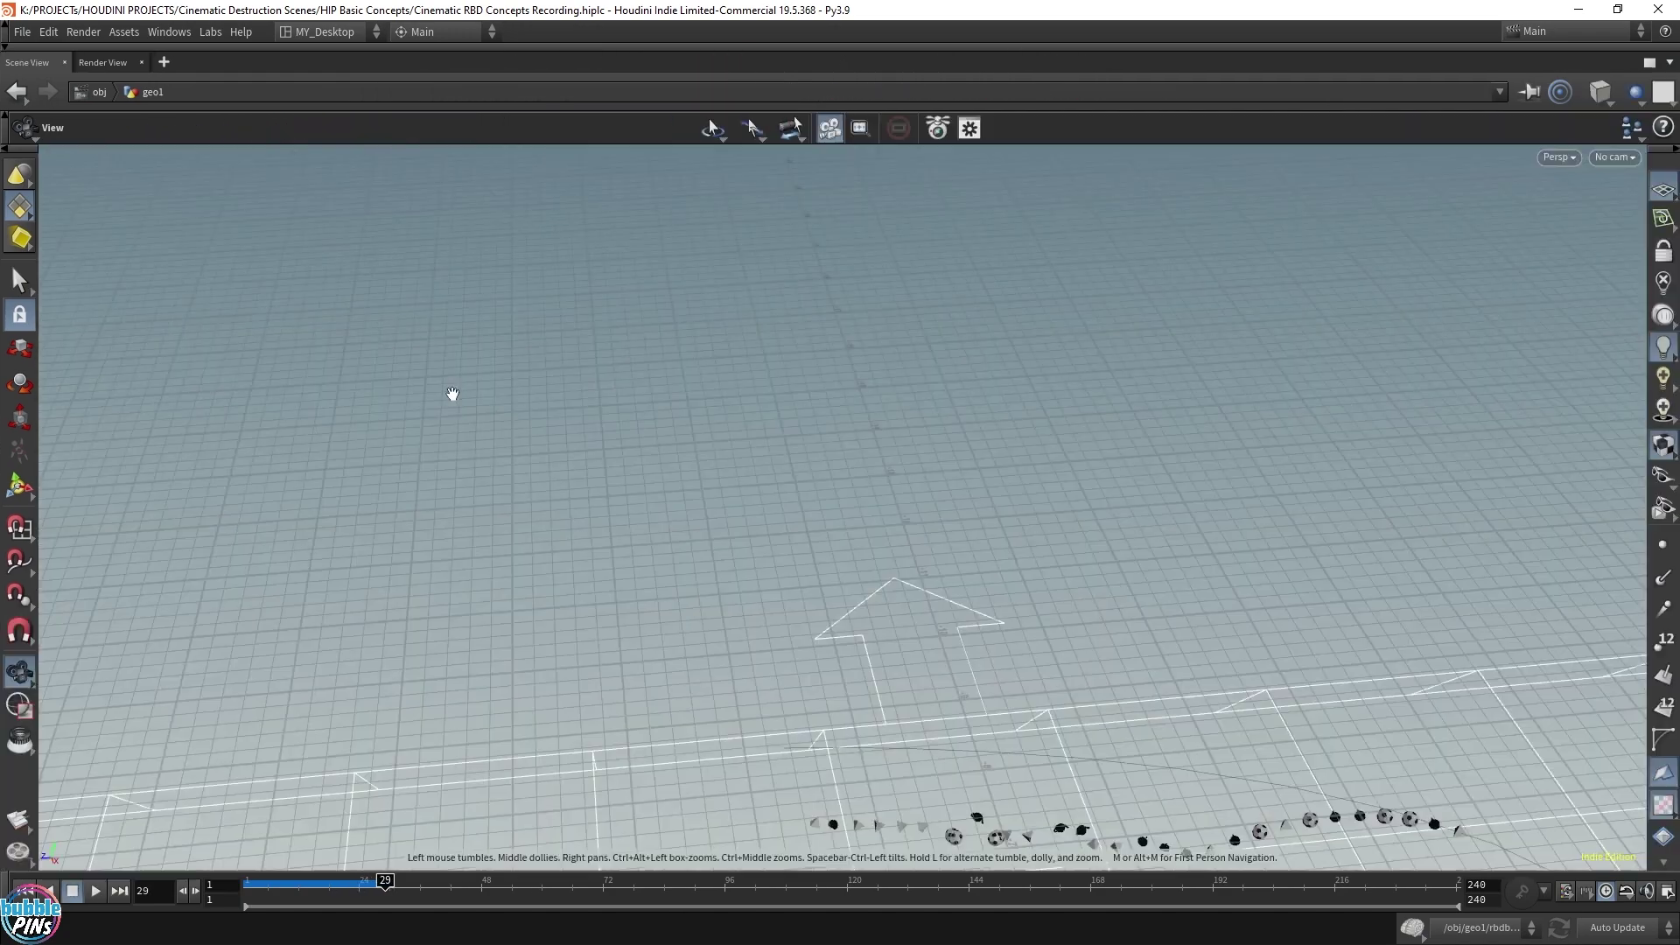
{"action": "left_click_drag", "start_coordinate": [450, 394], "coordinate": [1154, 622]}
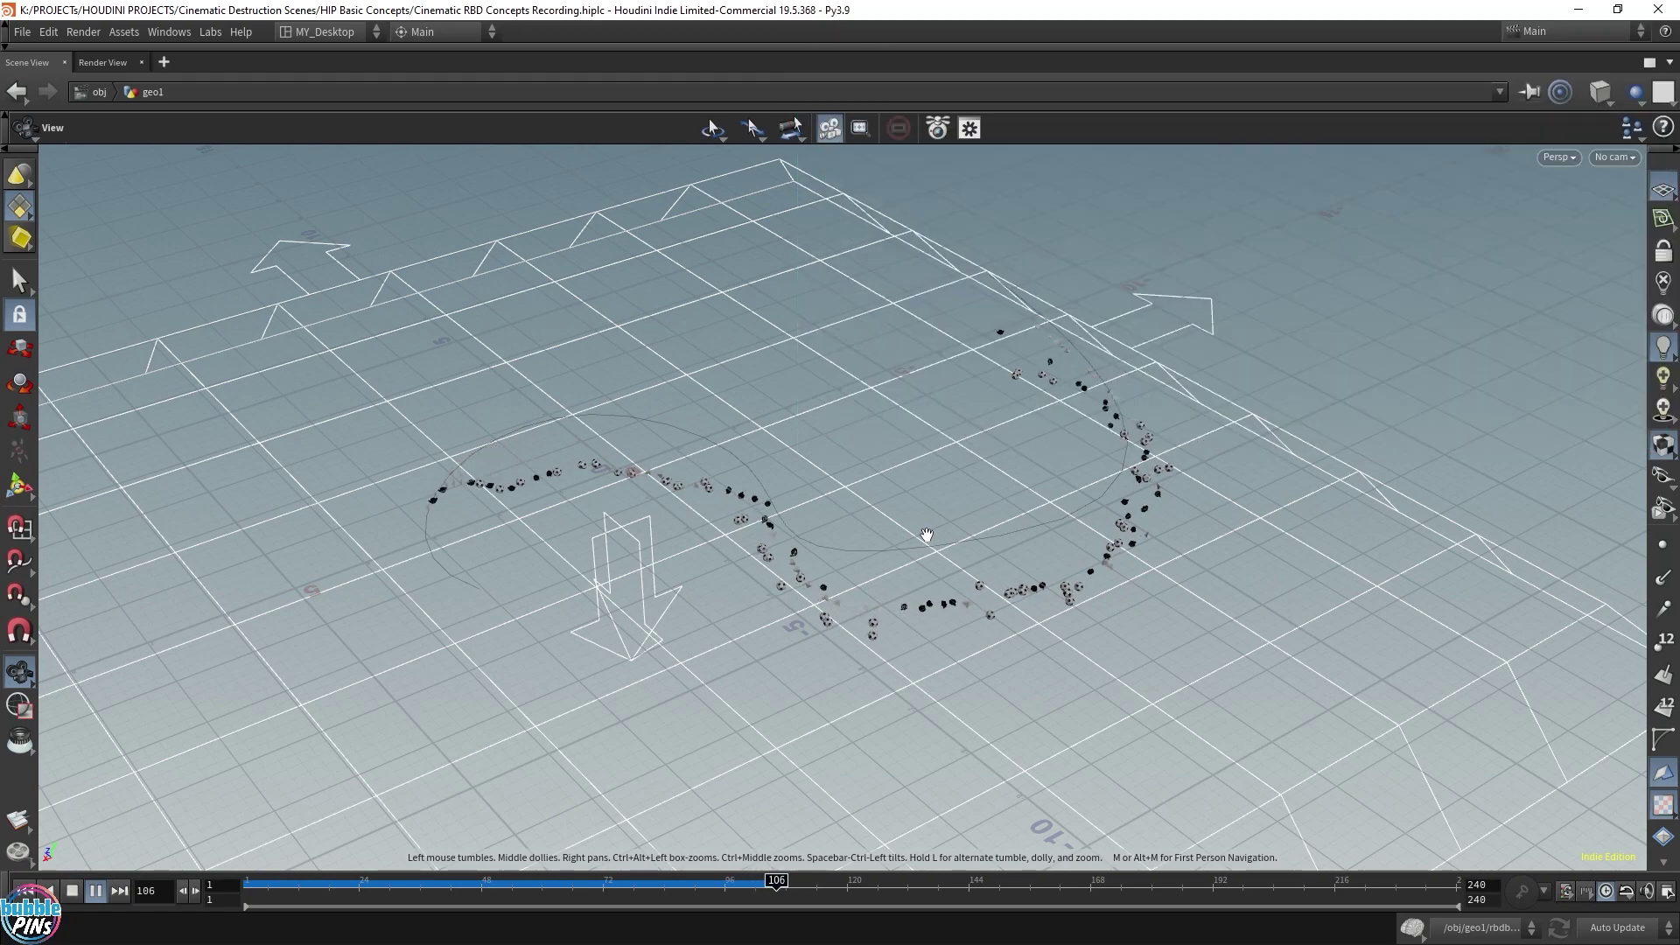
Stop the simulation at frame 110 and inspect the small solids from low and high angles
{"action": "key", "text": "Escape"}
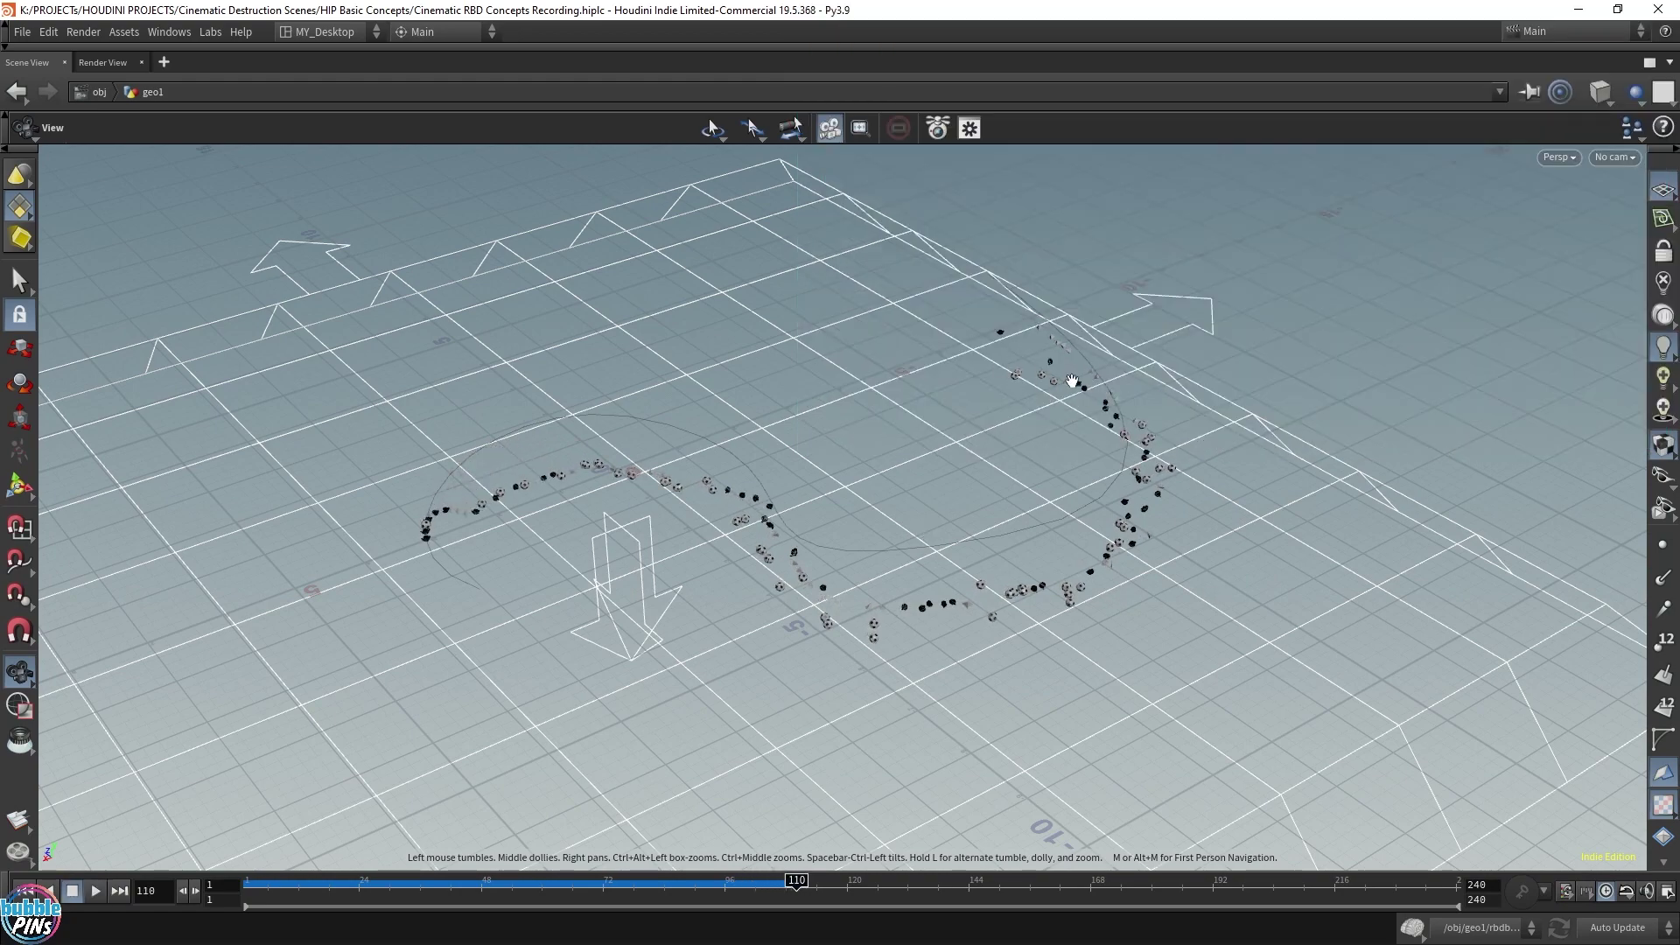
{"action": "scroll", "coordinate": [1072, 382], "scroll_direction": "up", "scroll_amount": 10}
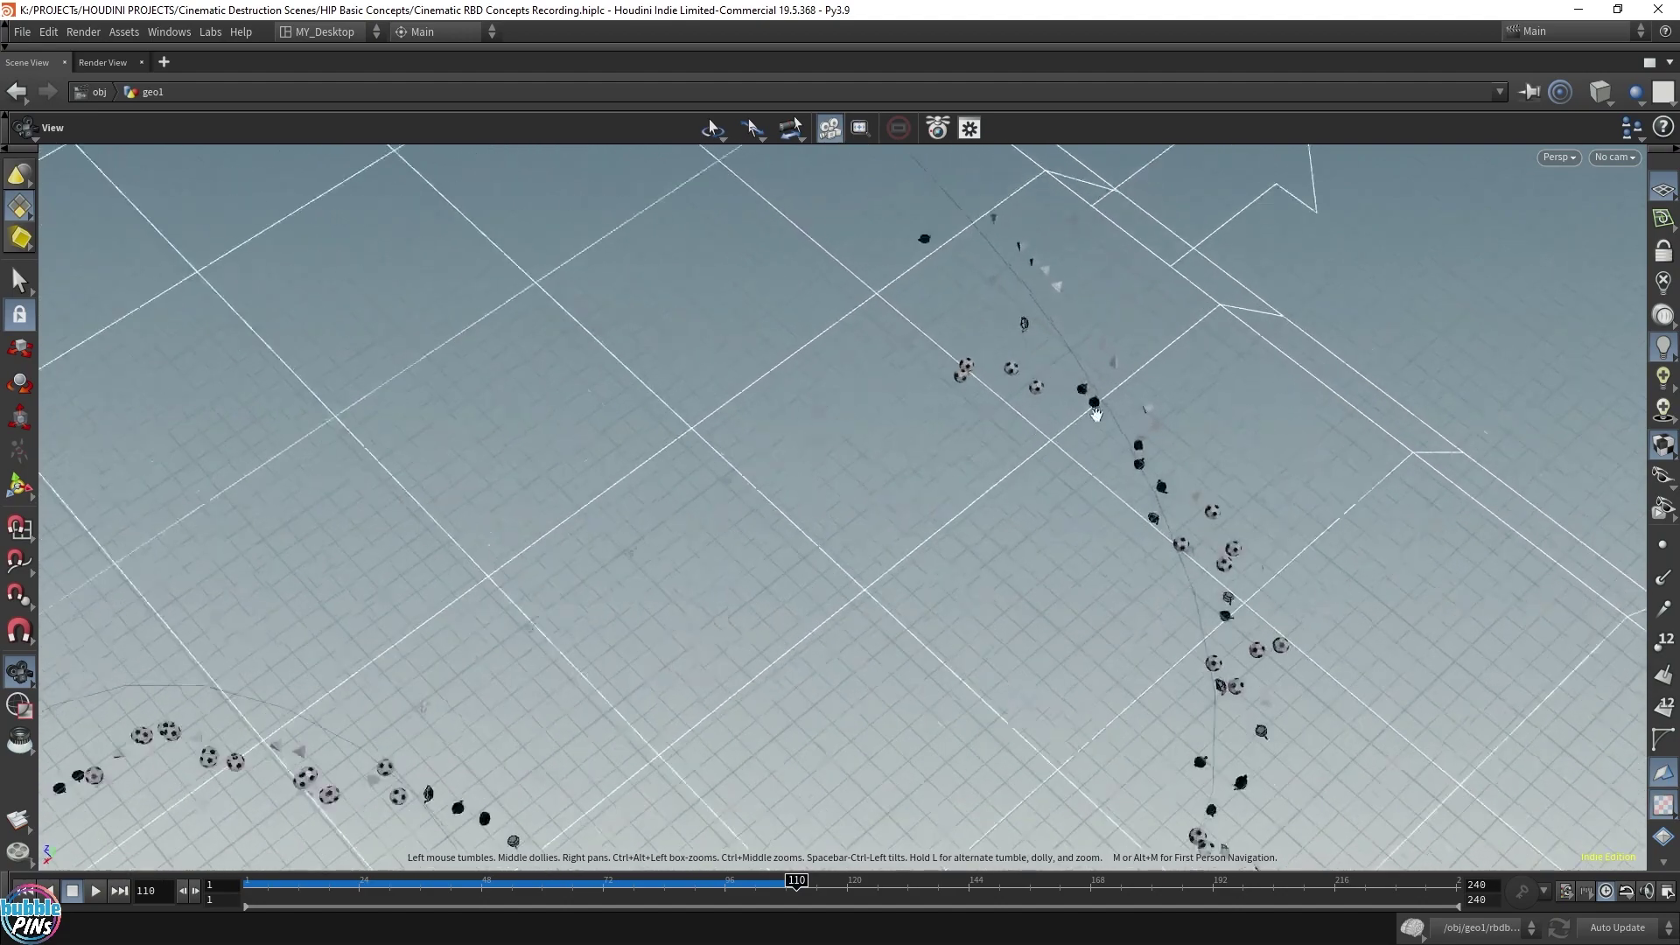
{"action": "left_click_drag", "start_coordinate": [1095, 414], "coordinate": [978, 476]}
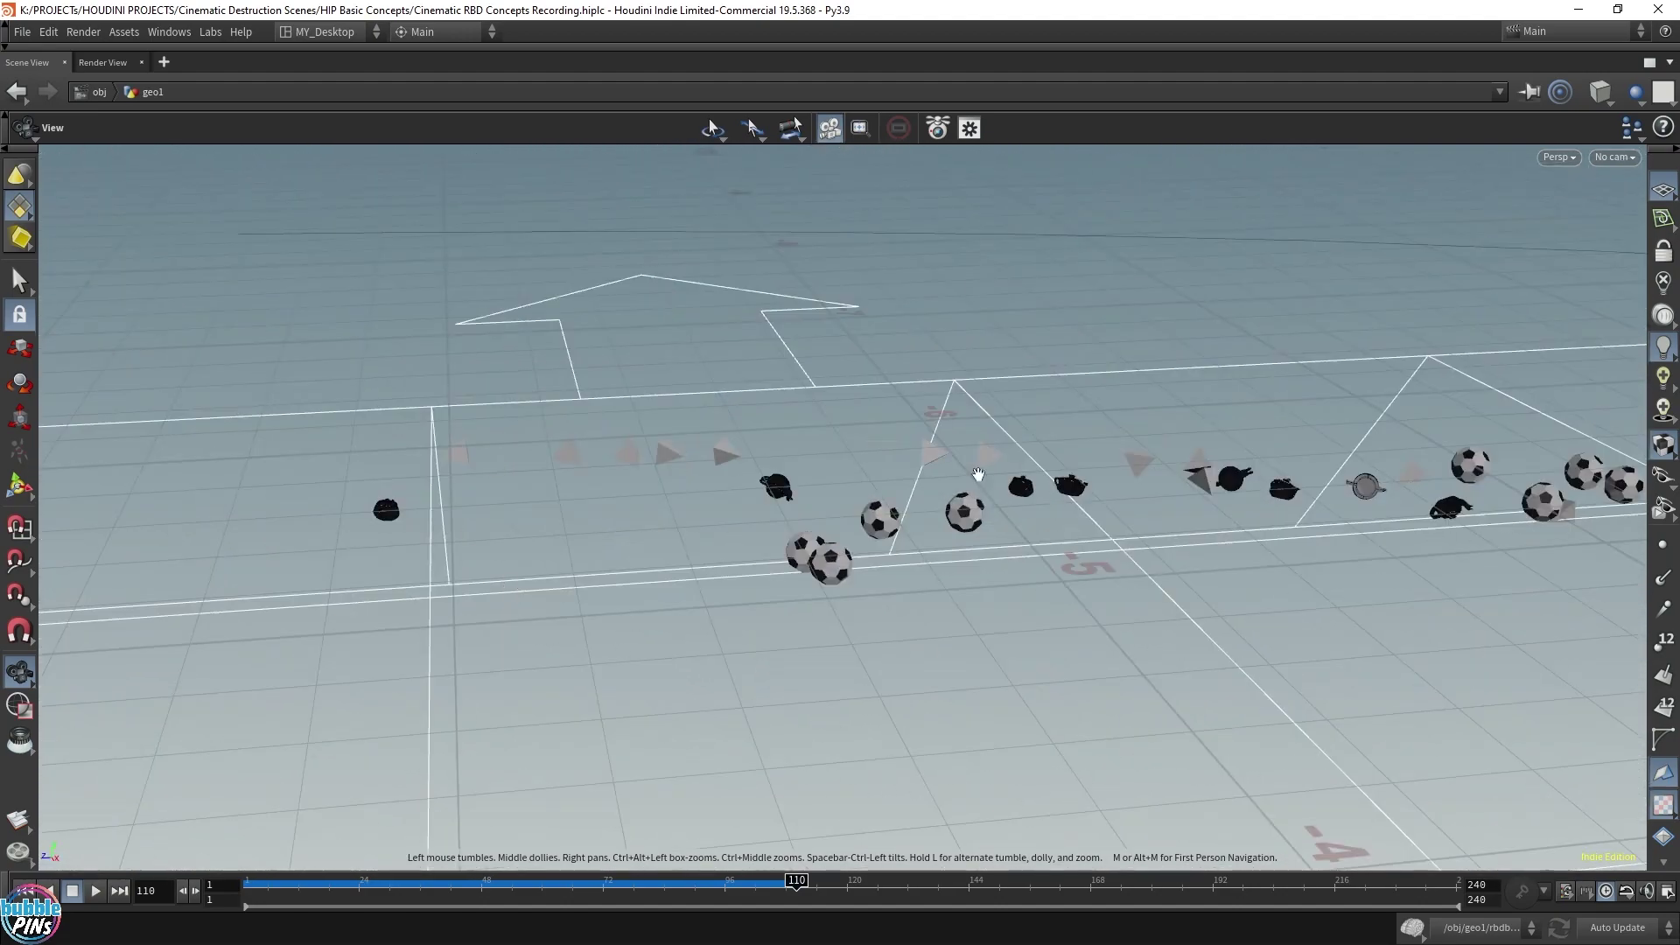
{"action": "left_click_drag", "start_coordinate": [1327, 529], "coordinate": [1315, 643]}
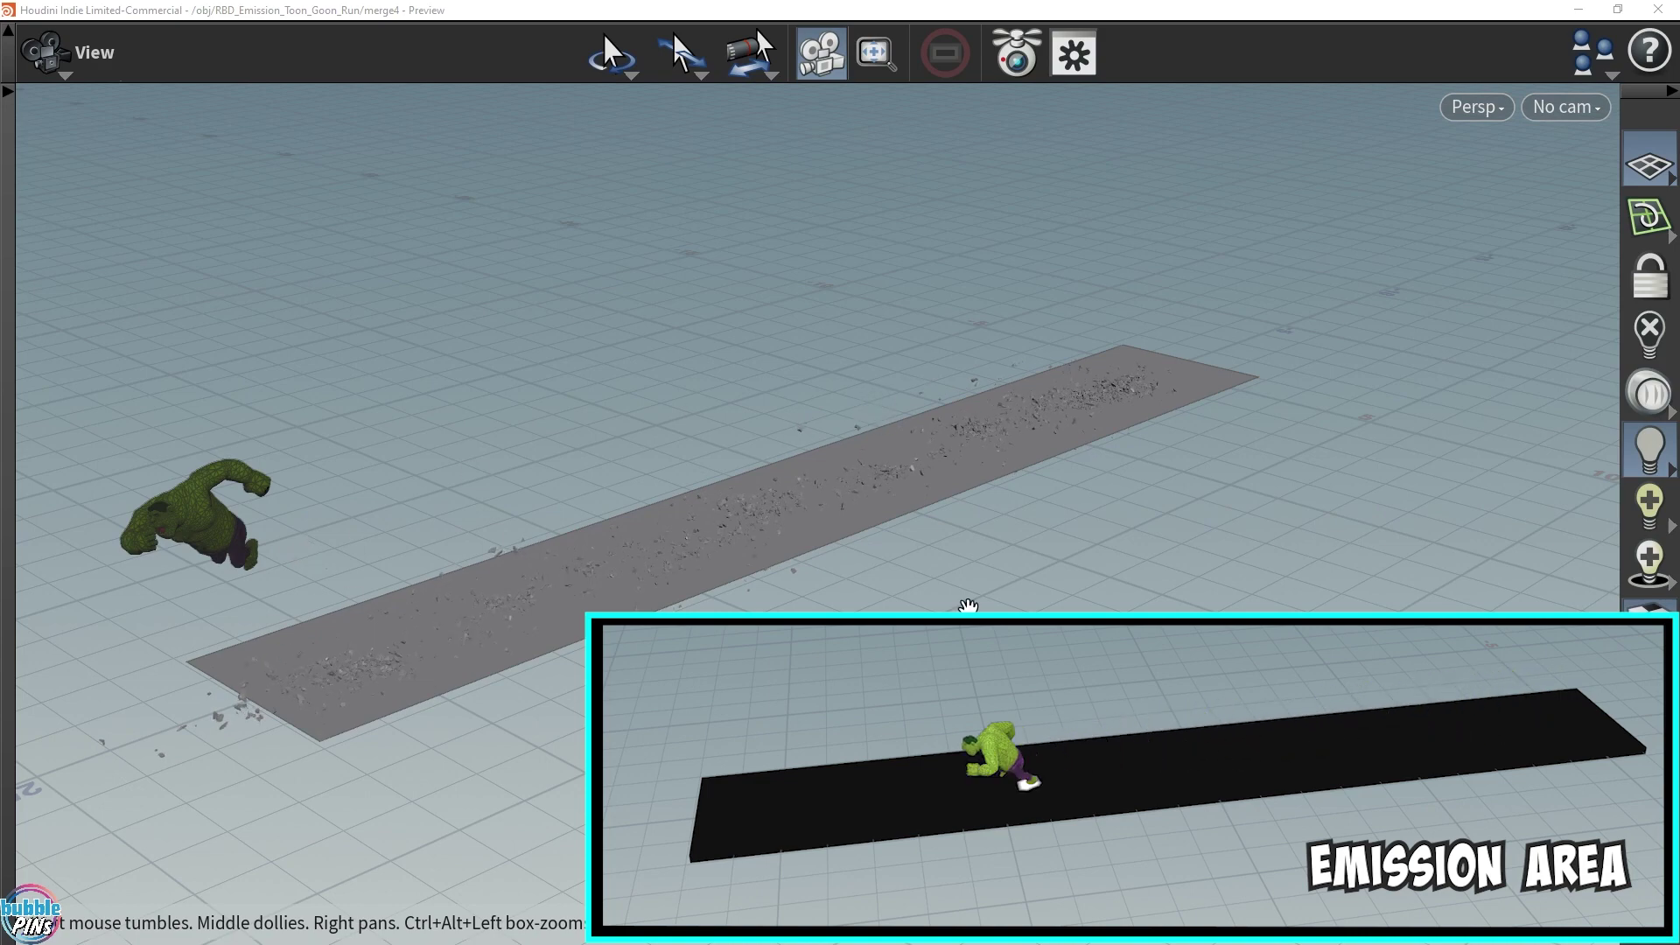
{"action": "left_click_drag", "start_coordinate": [1032, 525], "coordinate": [1283, 574]}
{"action": "scroll", "coordinate": [1317, 485], "scroll_direction": "up", "scroll_amount": 5}
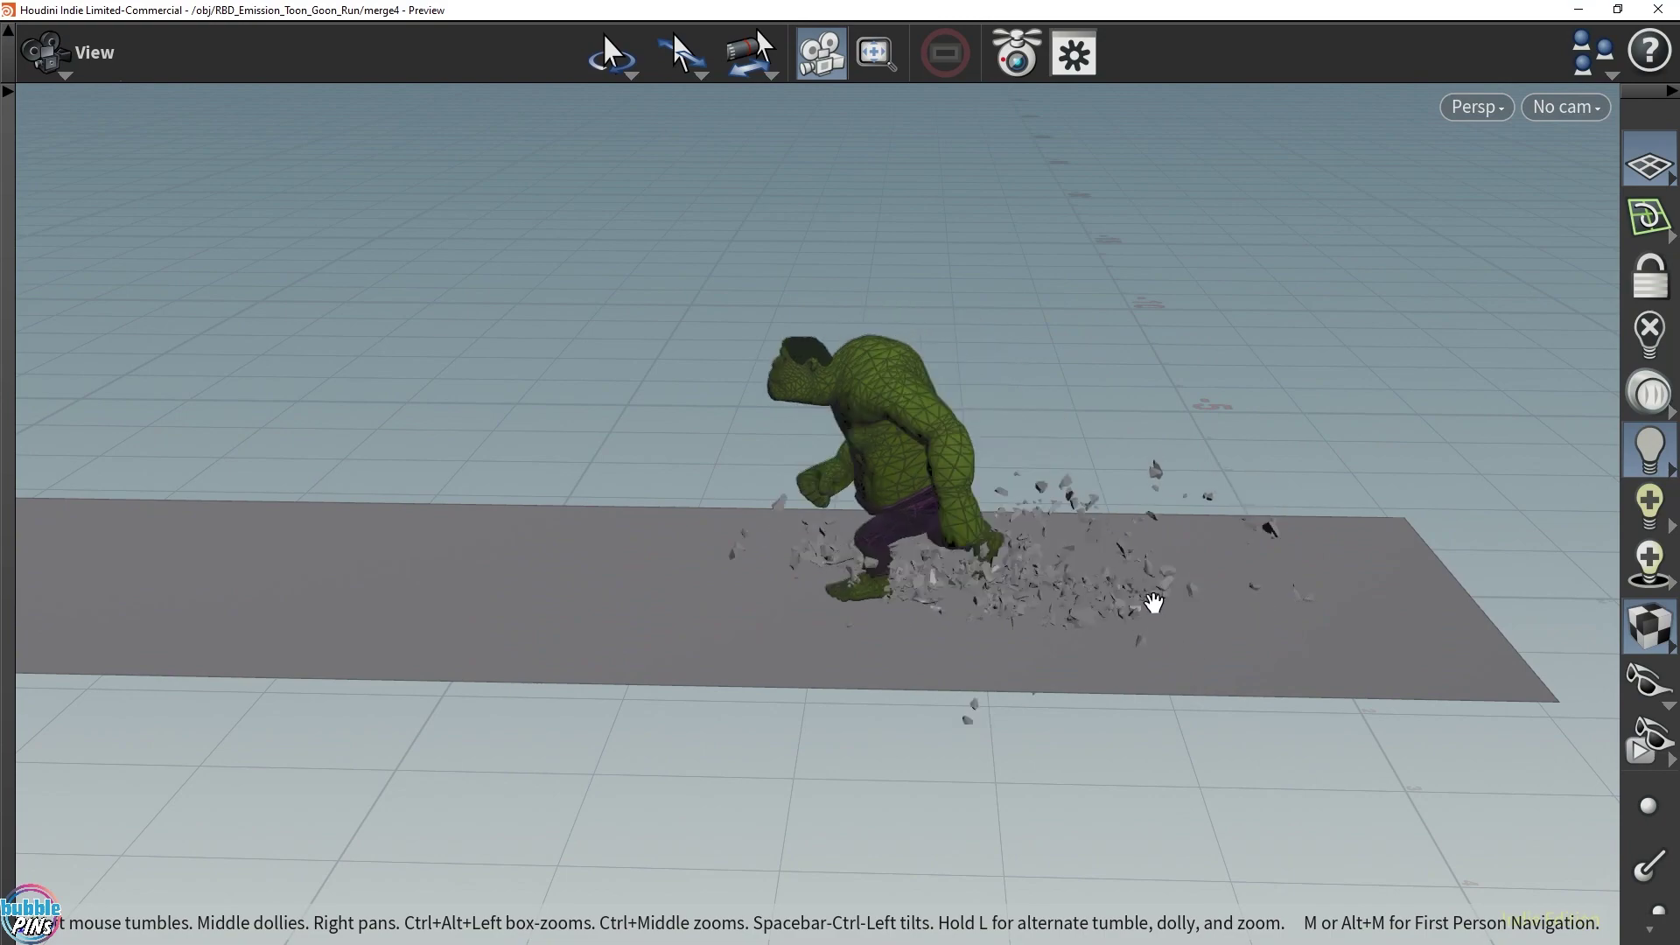
{"action": "scroll", "coordinate": [1151, 600], "scroll_direction": "up", "scroll_amount": 10}
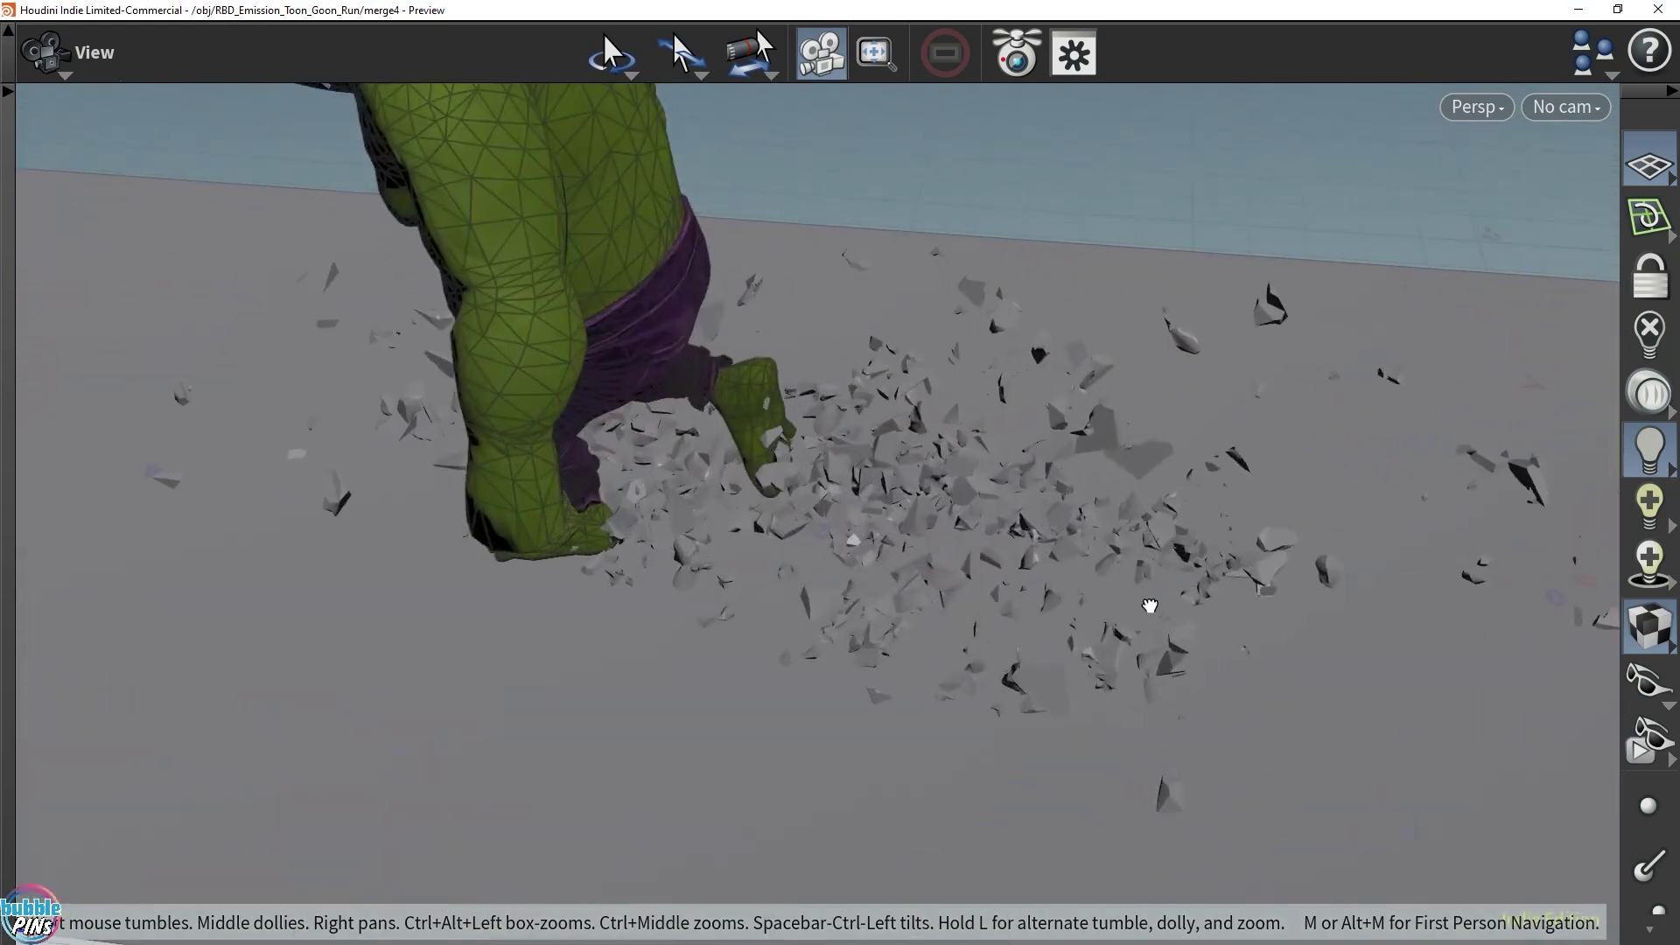
{"action": "left_click_drag", "start_coordinate": [1149, 605], "coordinate": [1158, 494]}
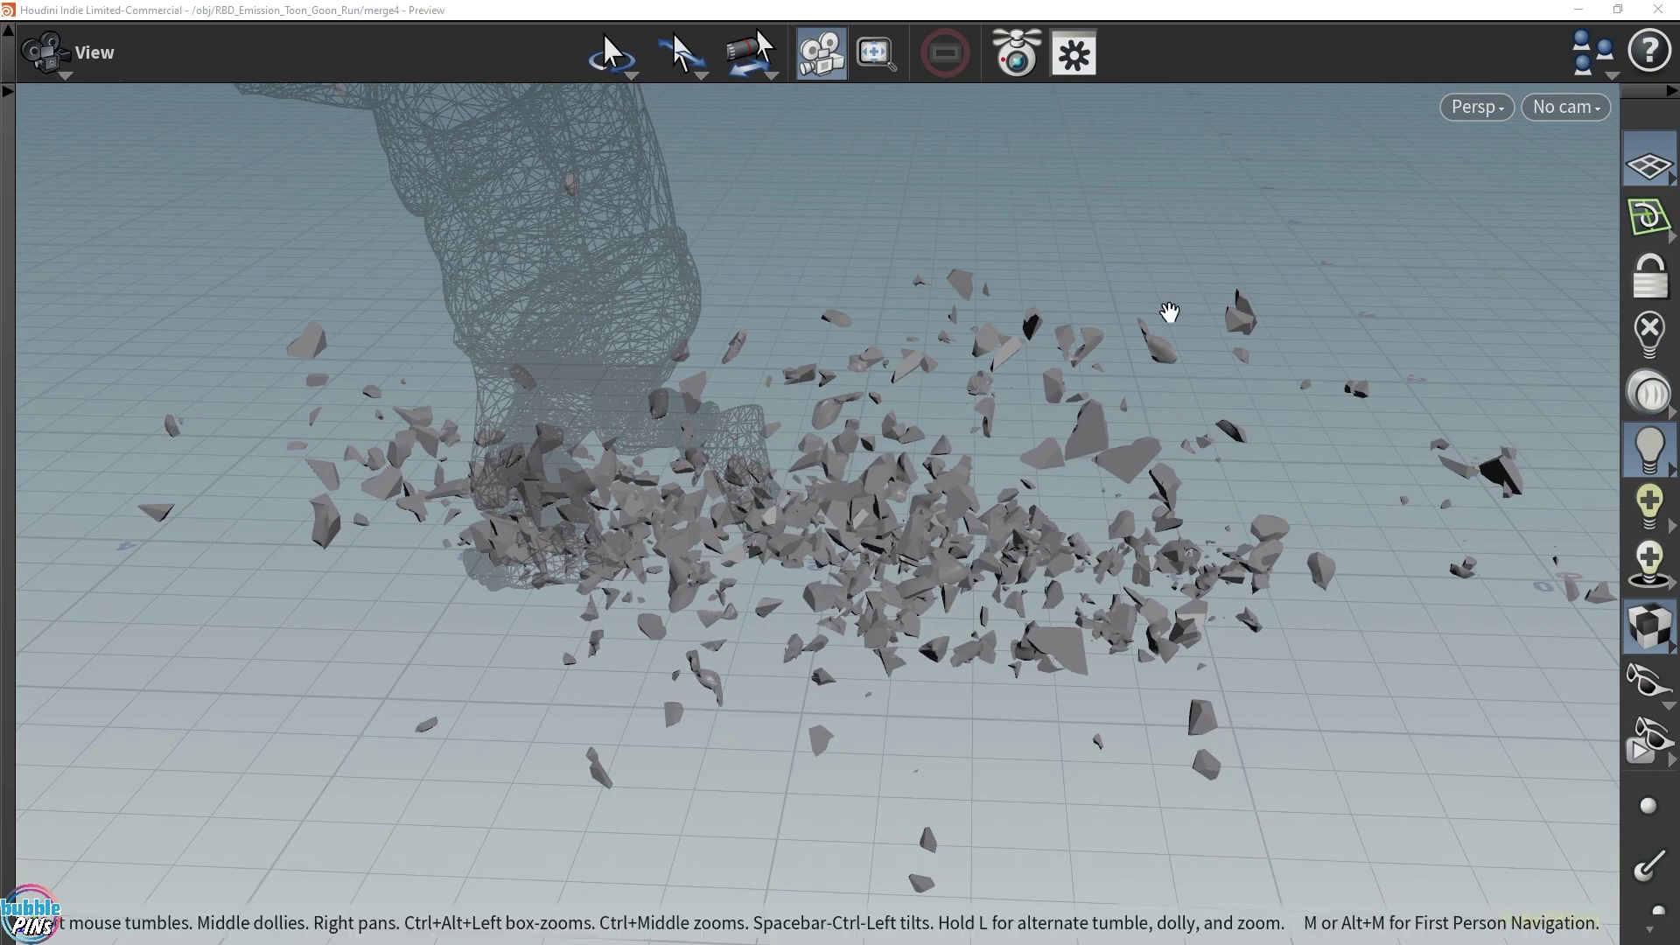
{"action": "left_click_drag", "start_coordinate": [998, 560], "coordinate": [1161, 592]}
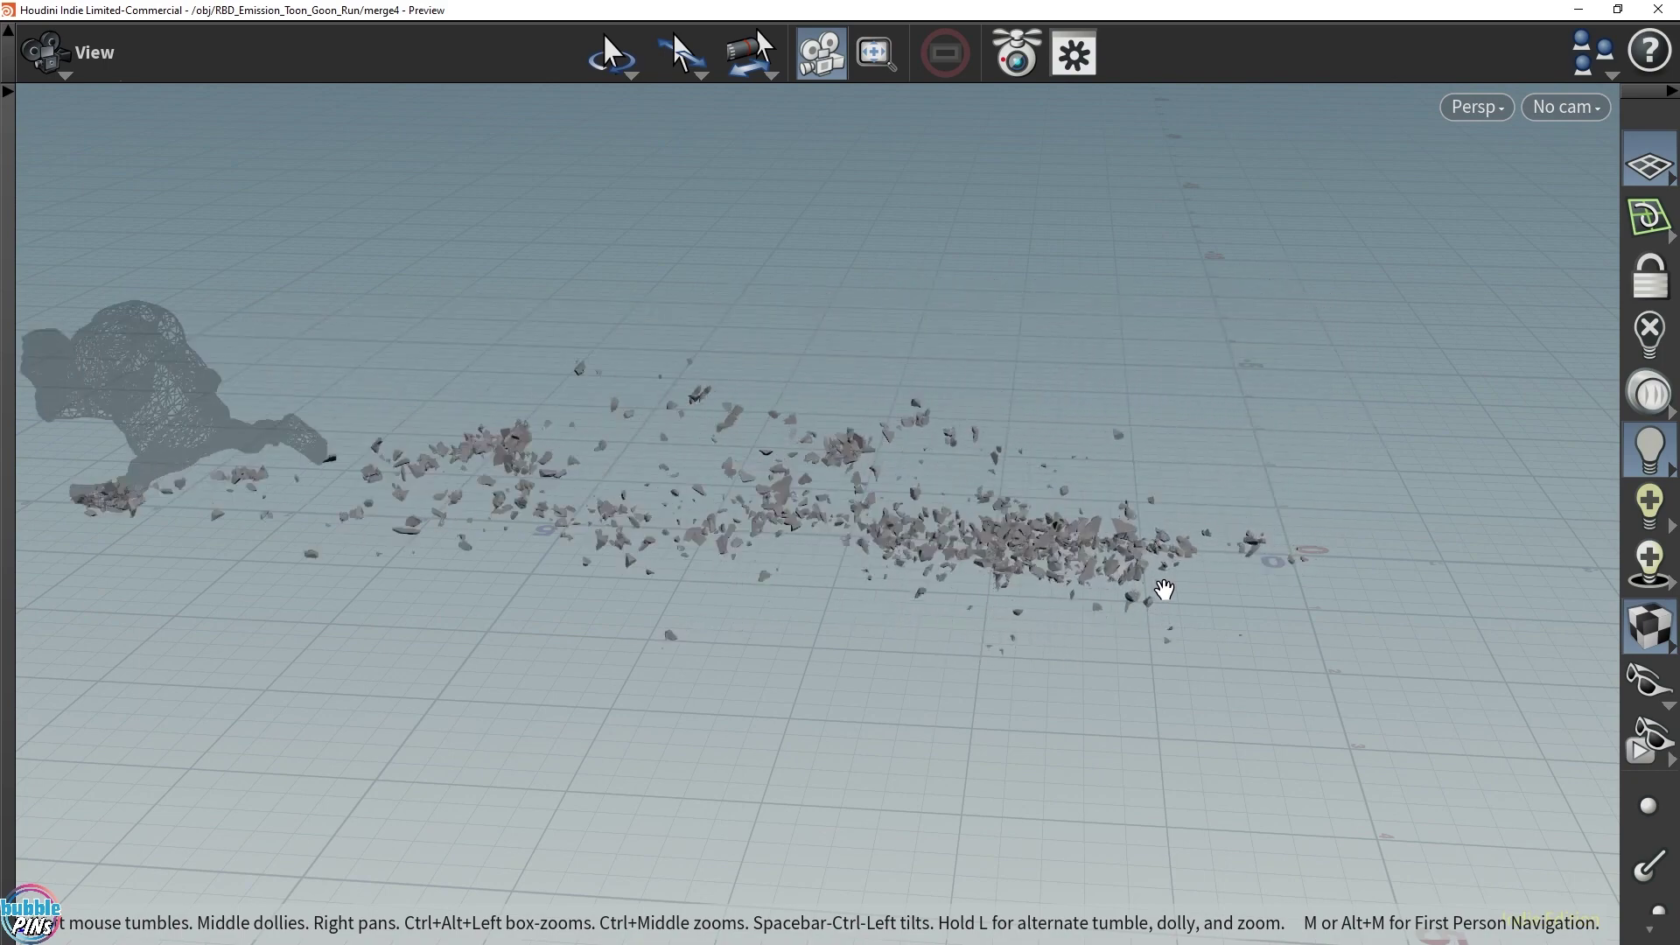
{"action": "left_click_drag", "start_coordinate": [1043, 432], "coordinate": [911, 431]}
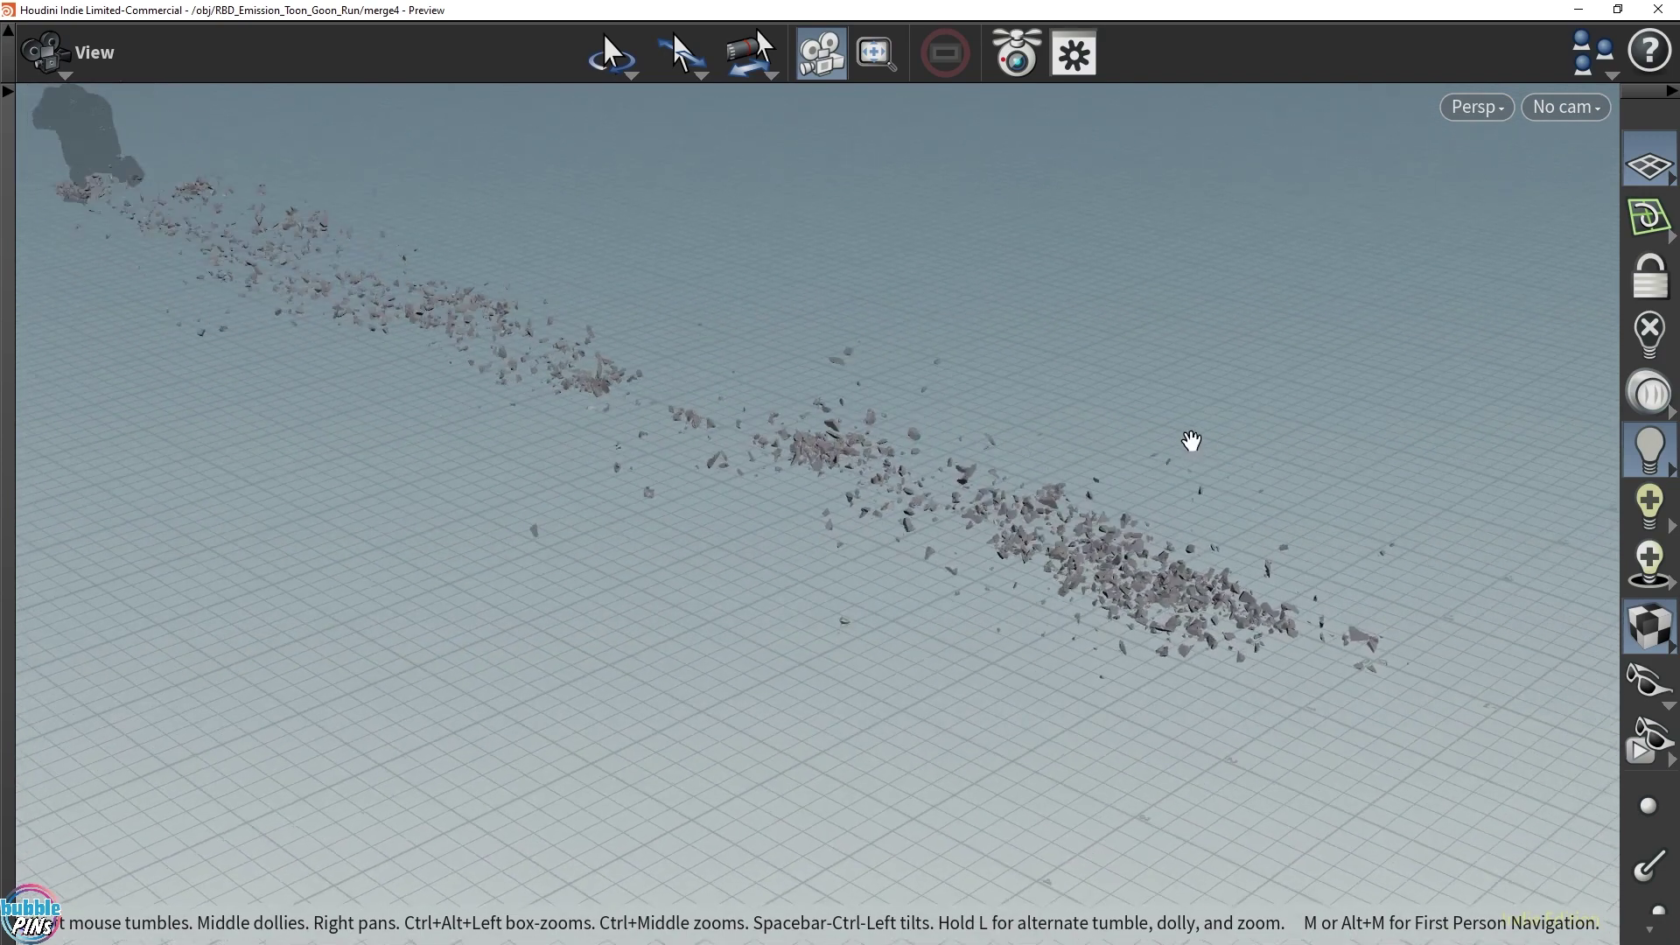
{"action": "scroll", "coordinate": [1192, 439], "scroll_direction": "down", "scroll_amount": 1}
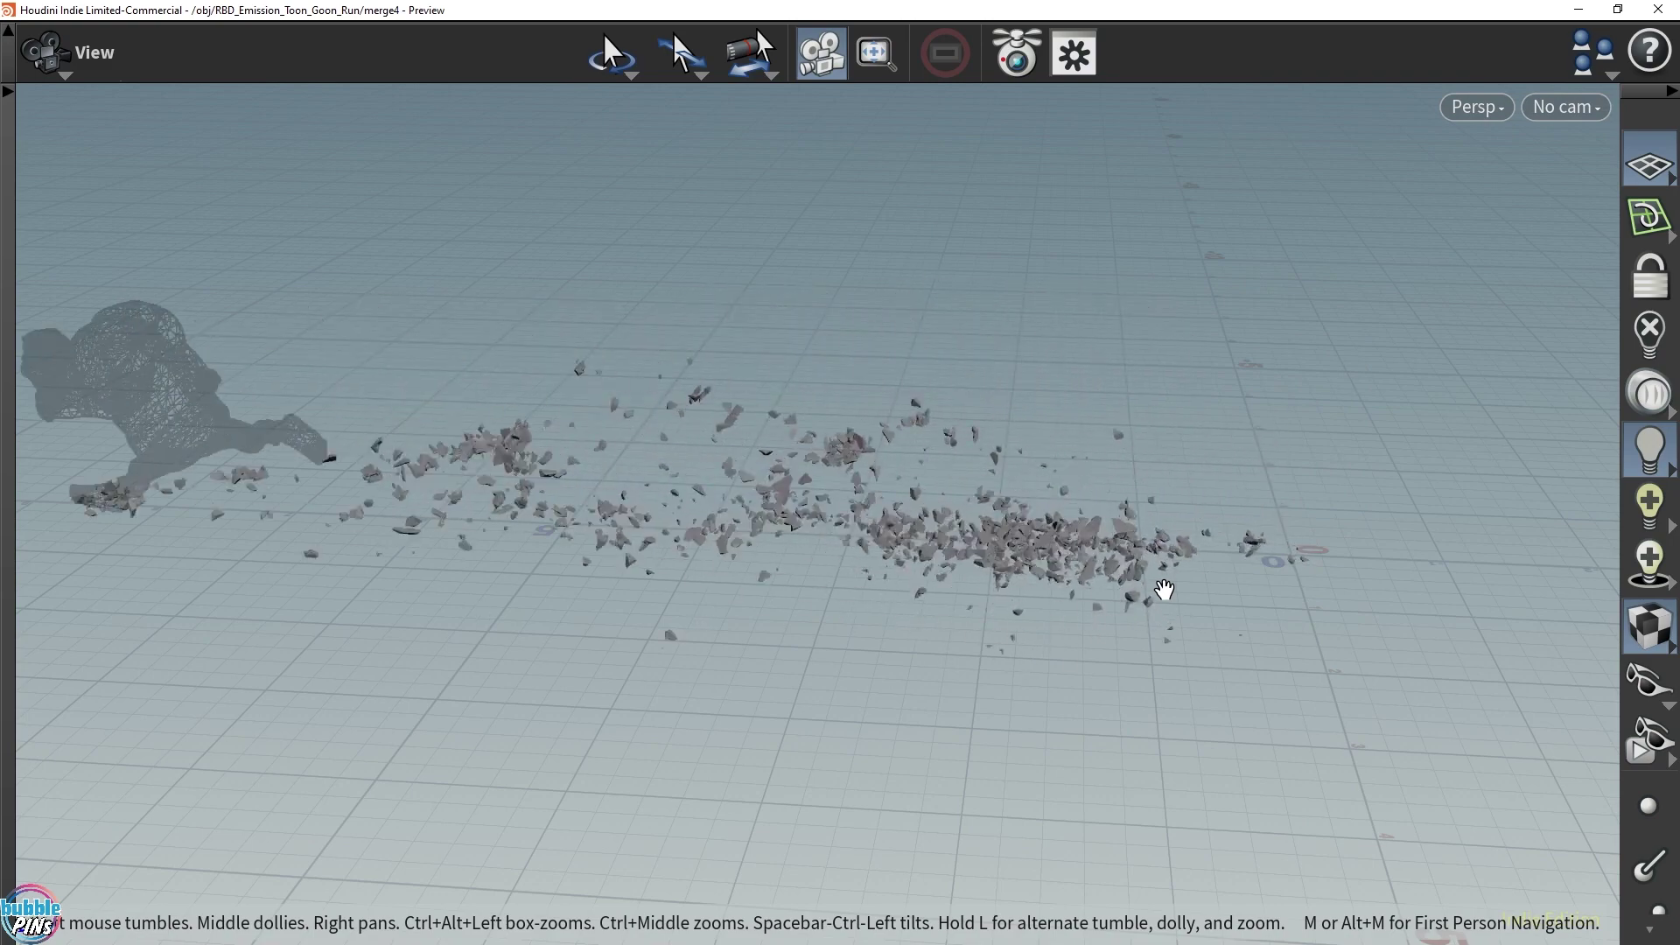
{"action": "mouse_move", "coordinate": [1163, 589]}
{"action": "left_mouse_down"}
{"action": "mouse_move", "coordinate": [982, 443]}
{"action": "mouse_move", "coordinate": [956, 385]}
{"action": "mouse_move", "coordinate": [1192, 443]}
{"action": "left_mouse_up"}
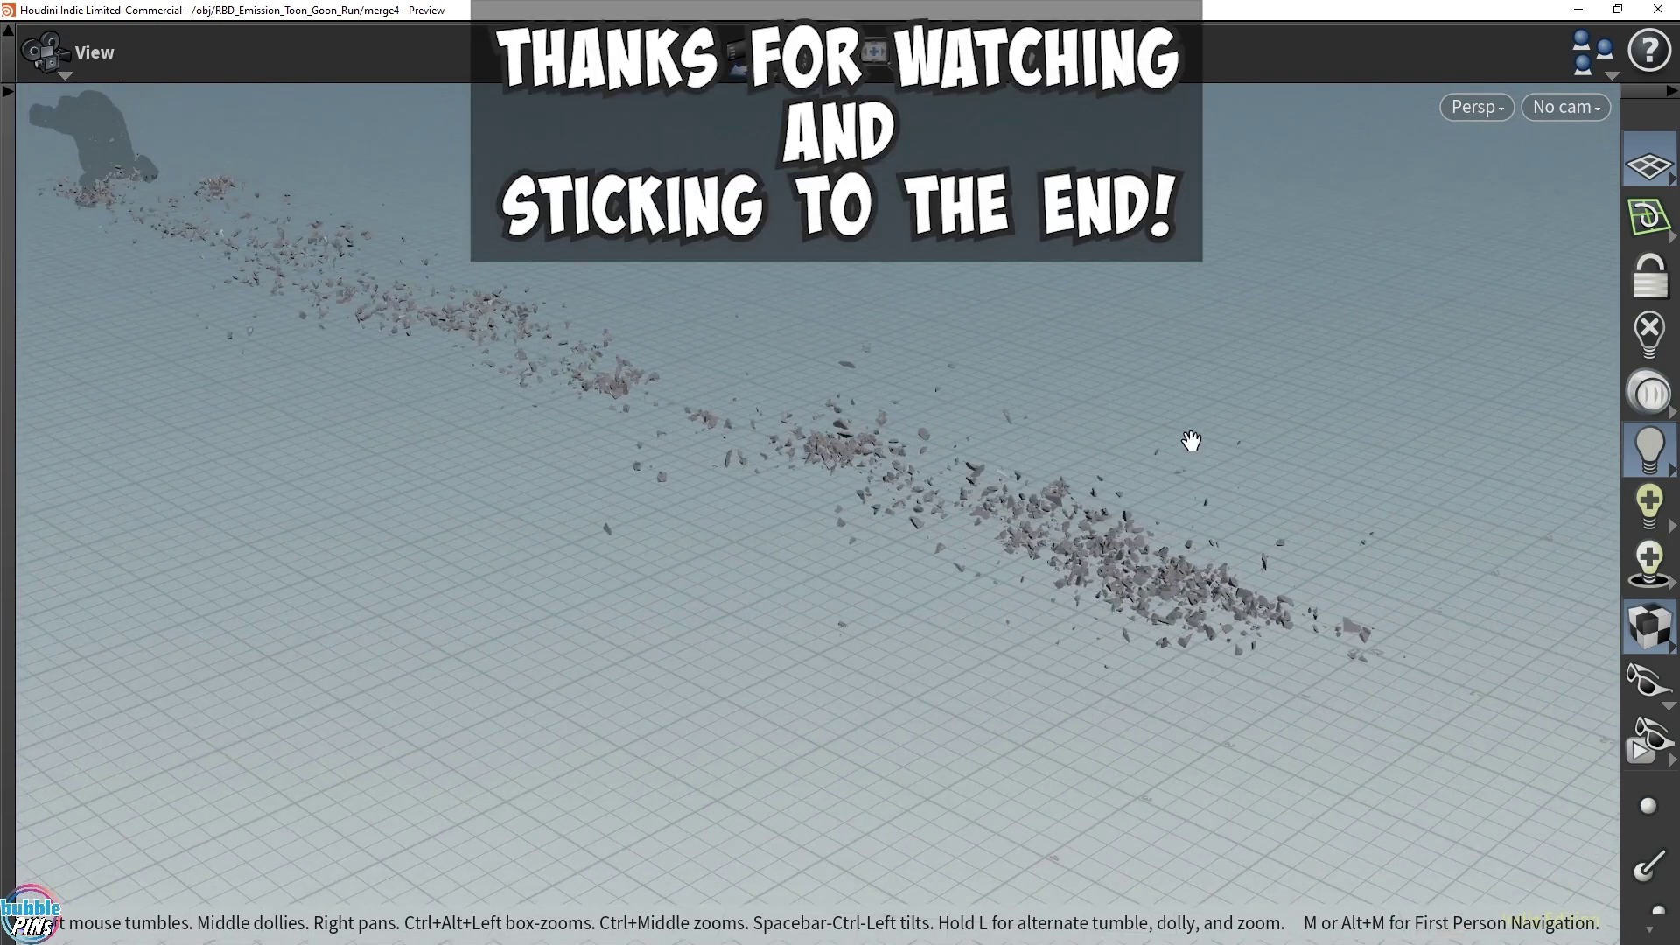